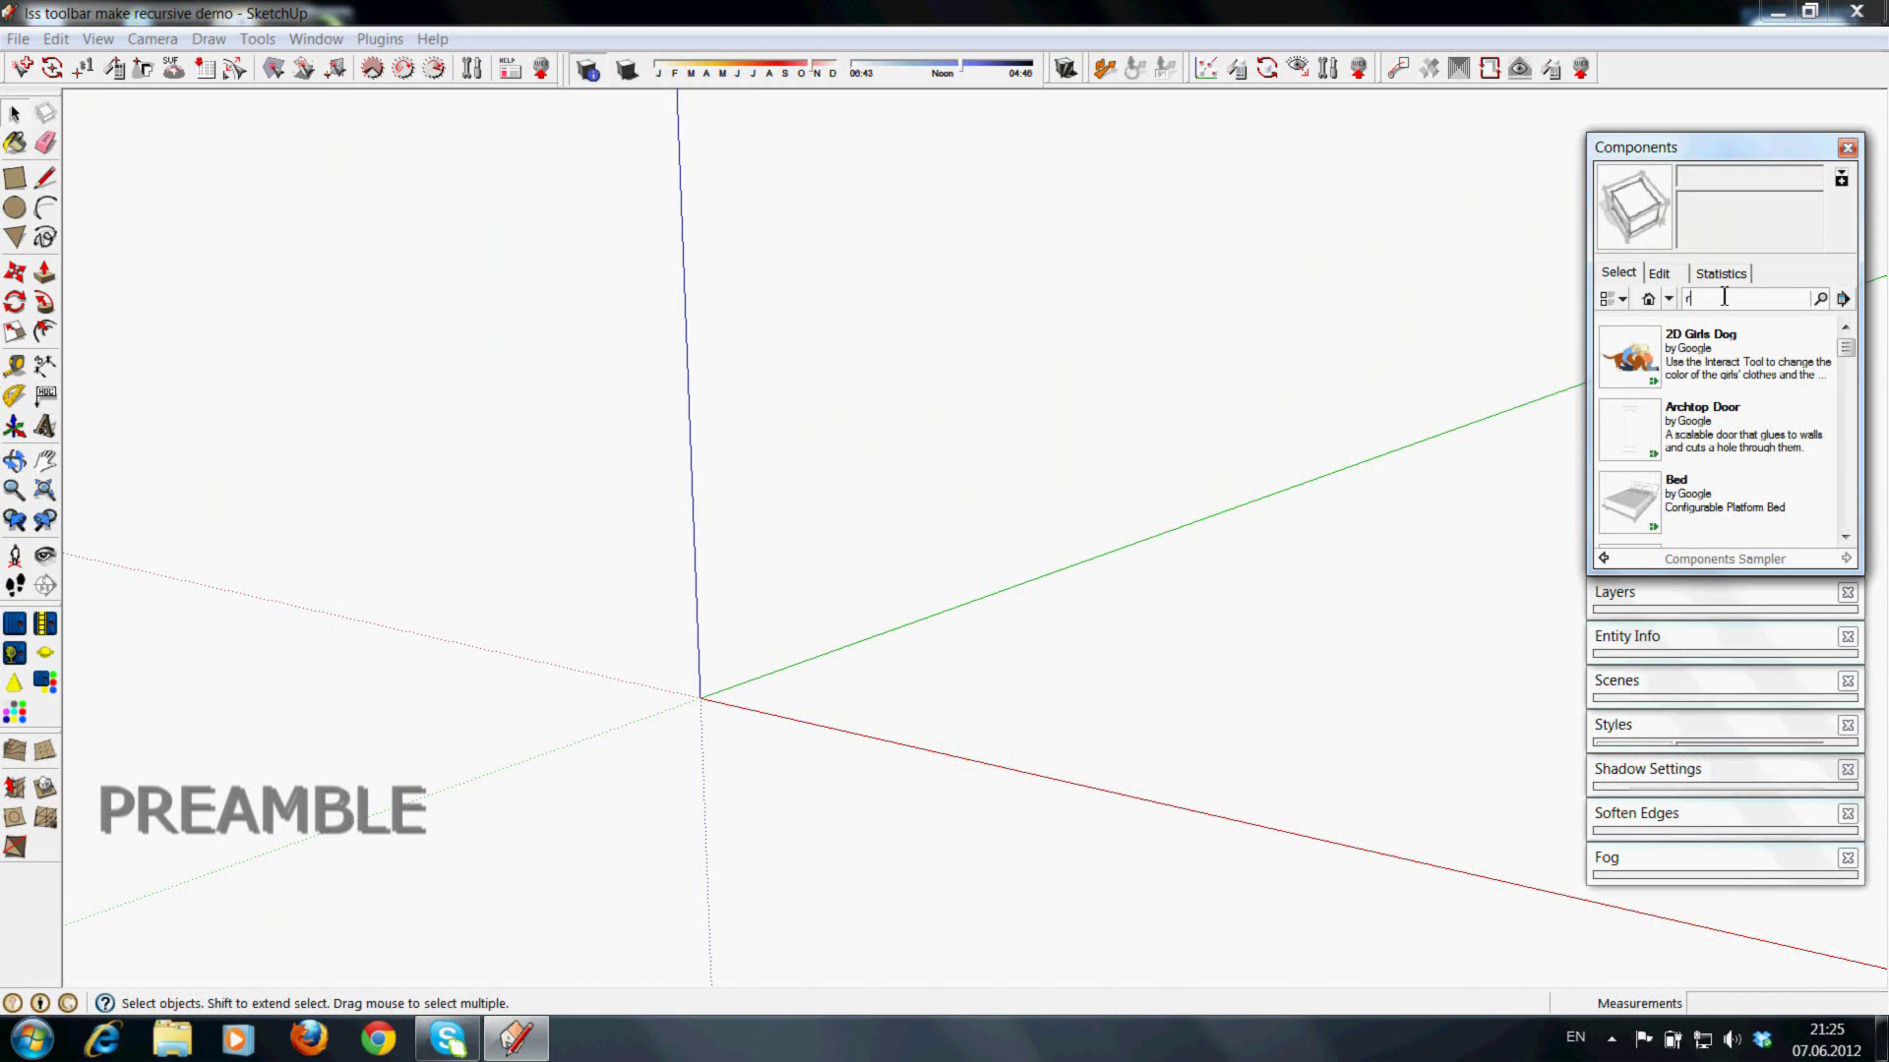
- Search components for 'rabbit' and place the 3D Cartoon Character - Rabbit near the origin
key("Return")
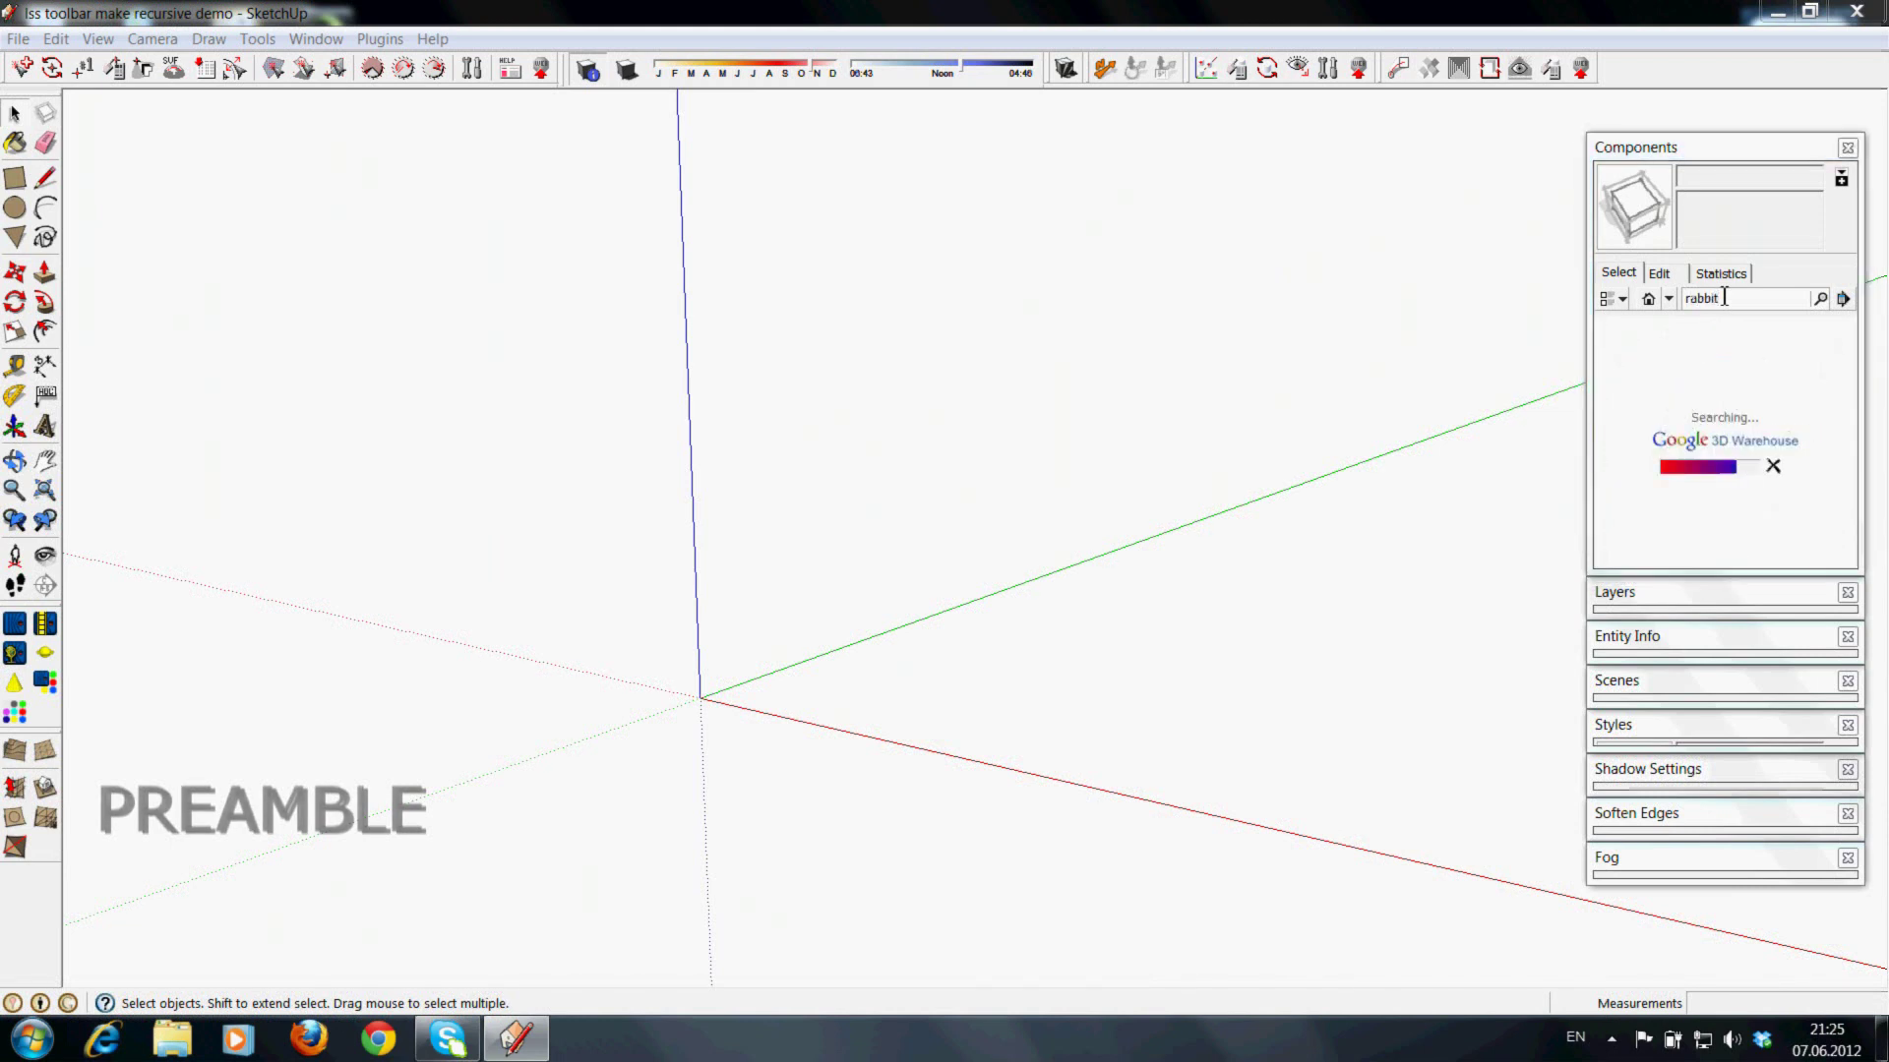
left_click(1847, 537)
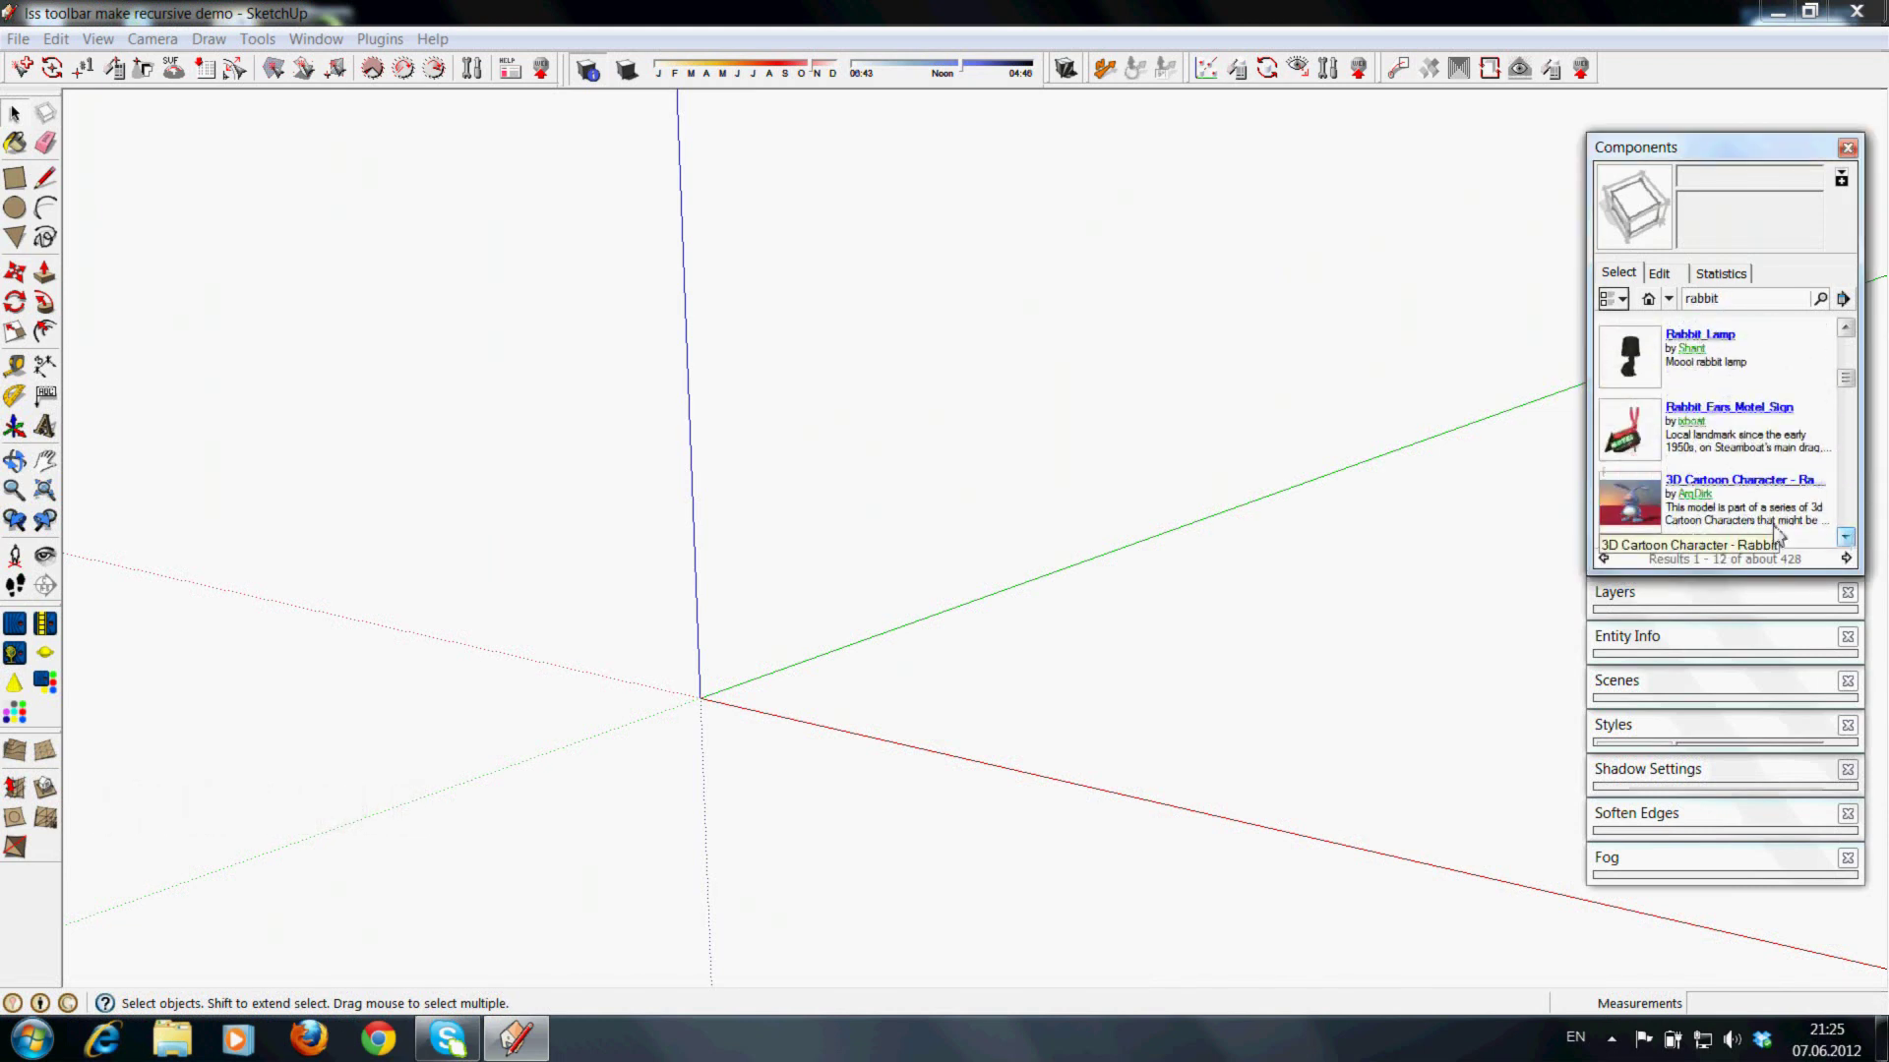
left_click(1625, 513)
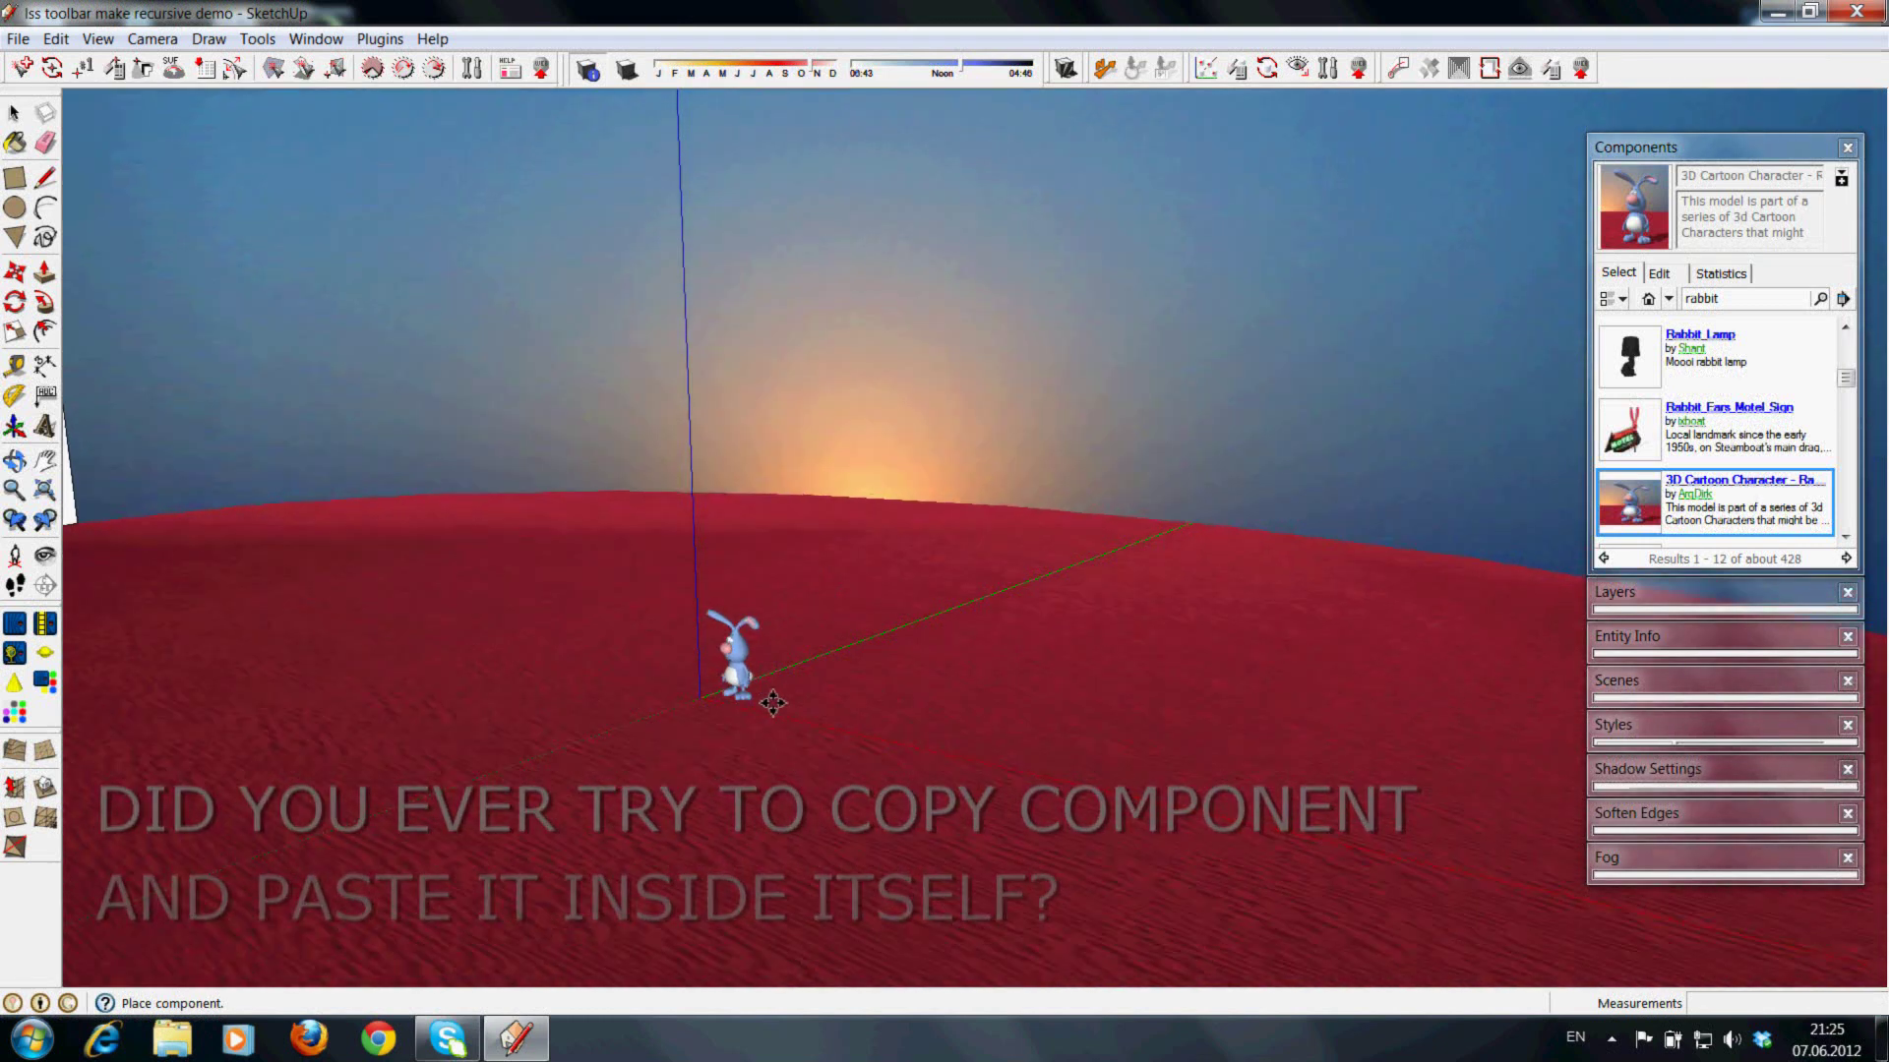
left_click(730, 694)
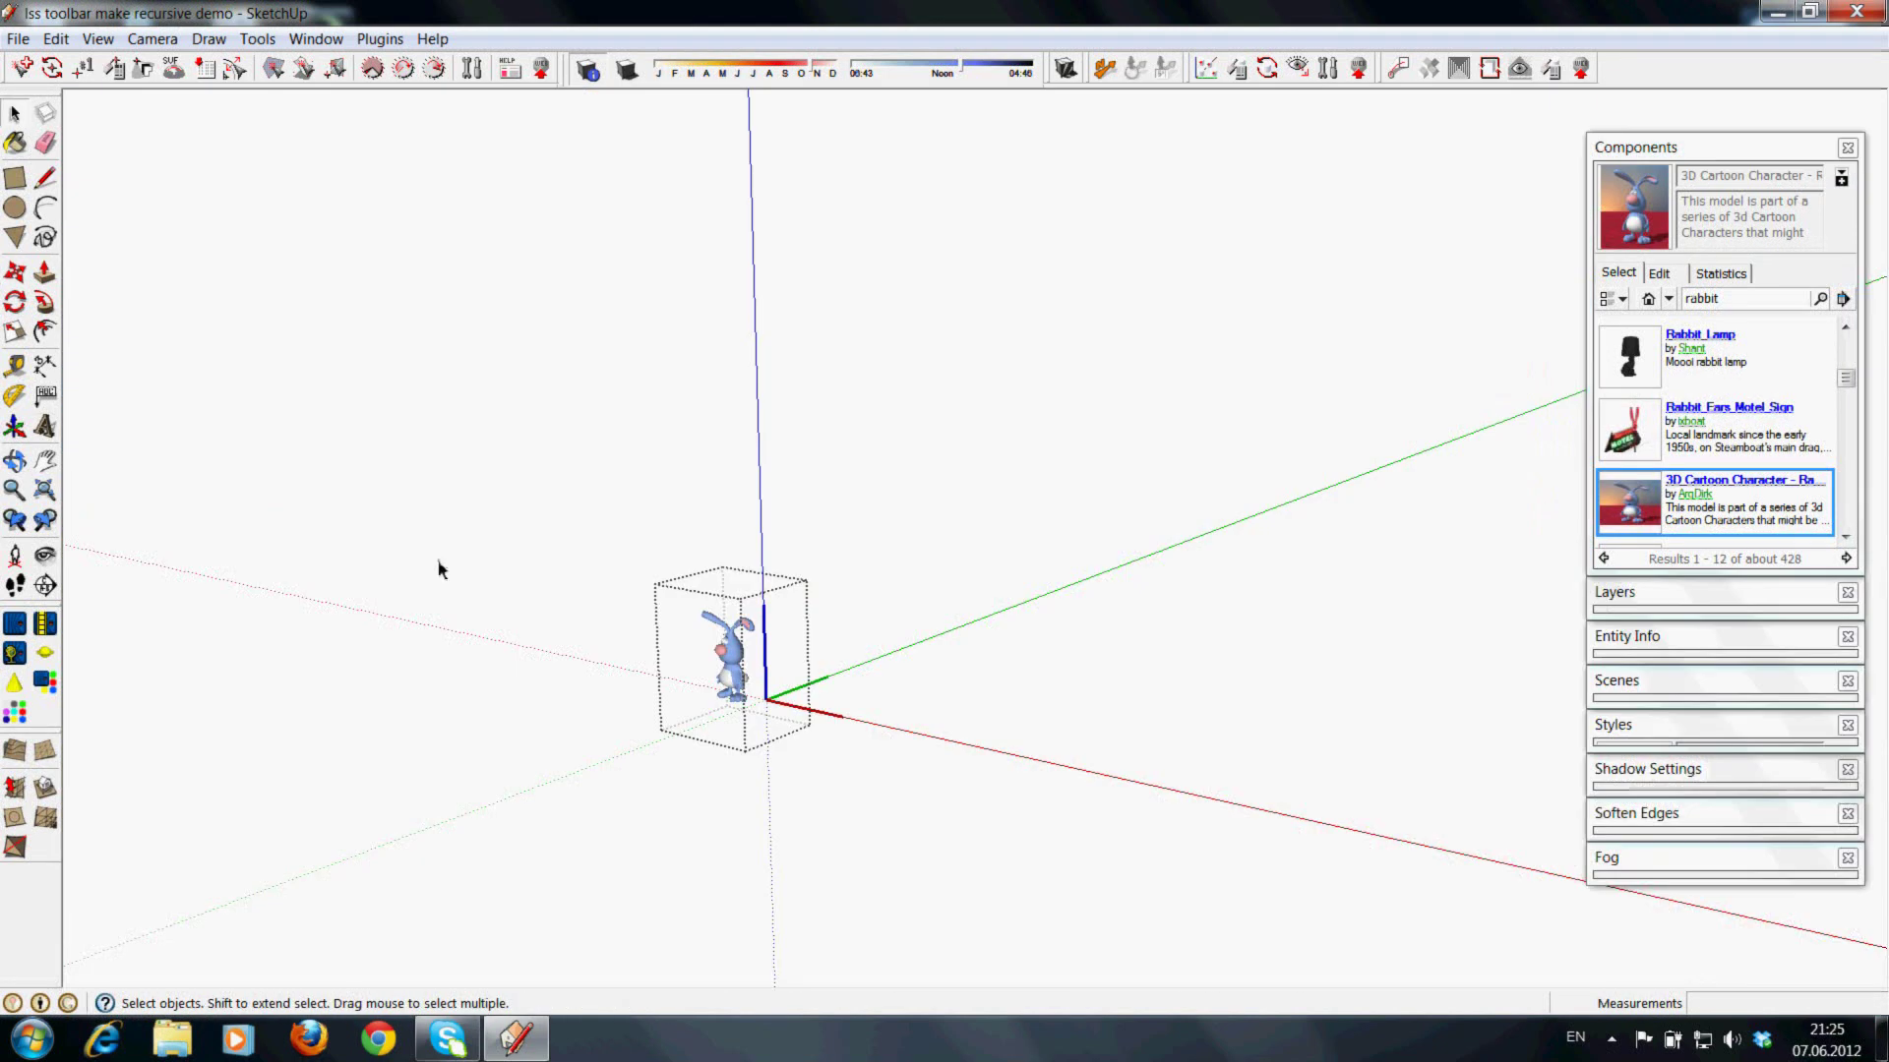
- Select the rabbit component and copy it with Edit > Copy
scroll(566, 701, "up", 2)
scroll(708, 700, "up", 2)
scroll(786, 719, "up", 3)
scroll(878, 728, "up", 3)
left_click(881, 728)
scroll(929, 512, "up", 1)
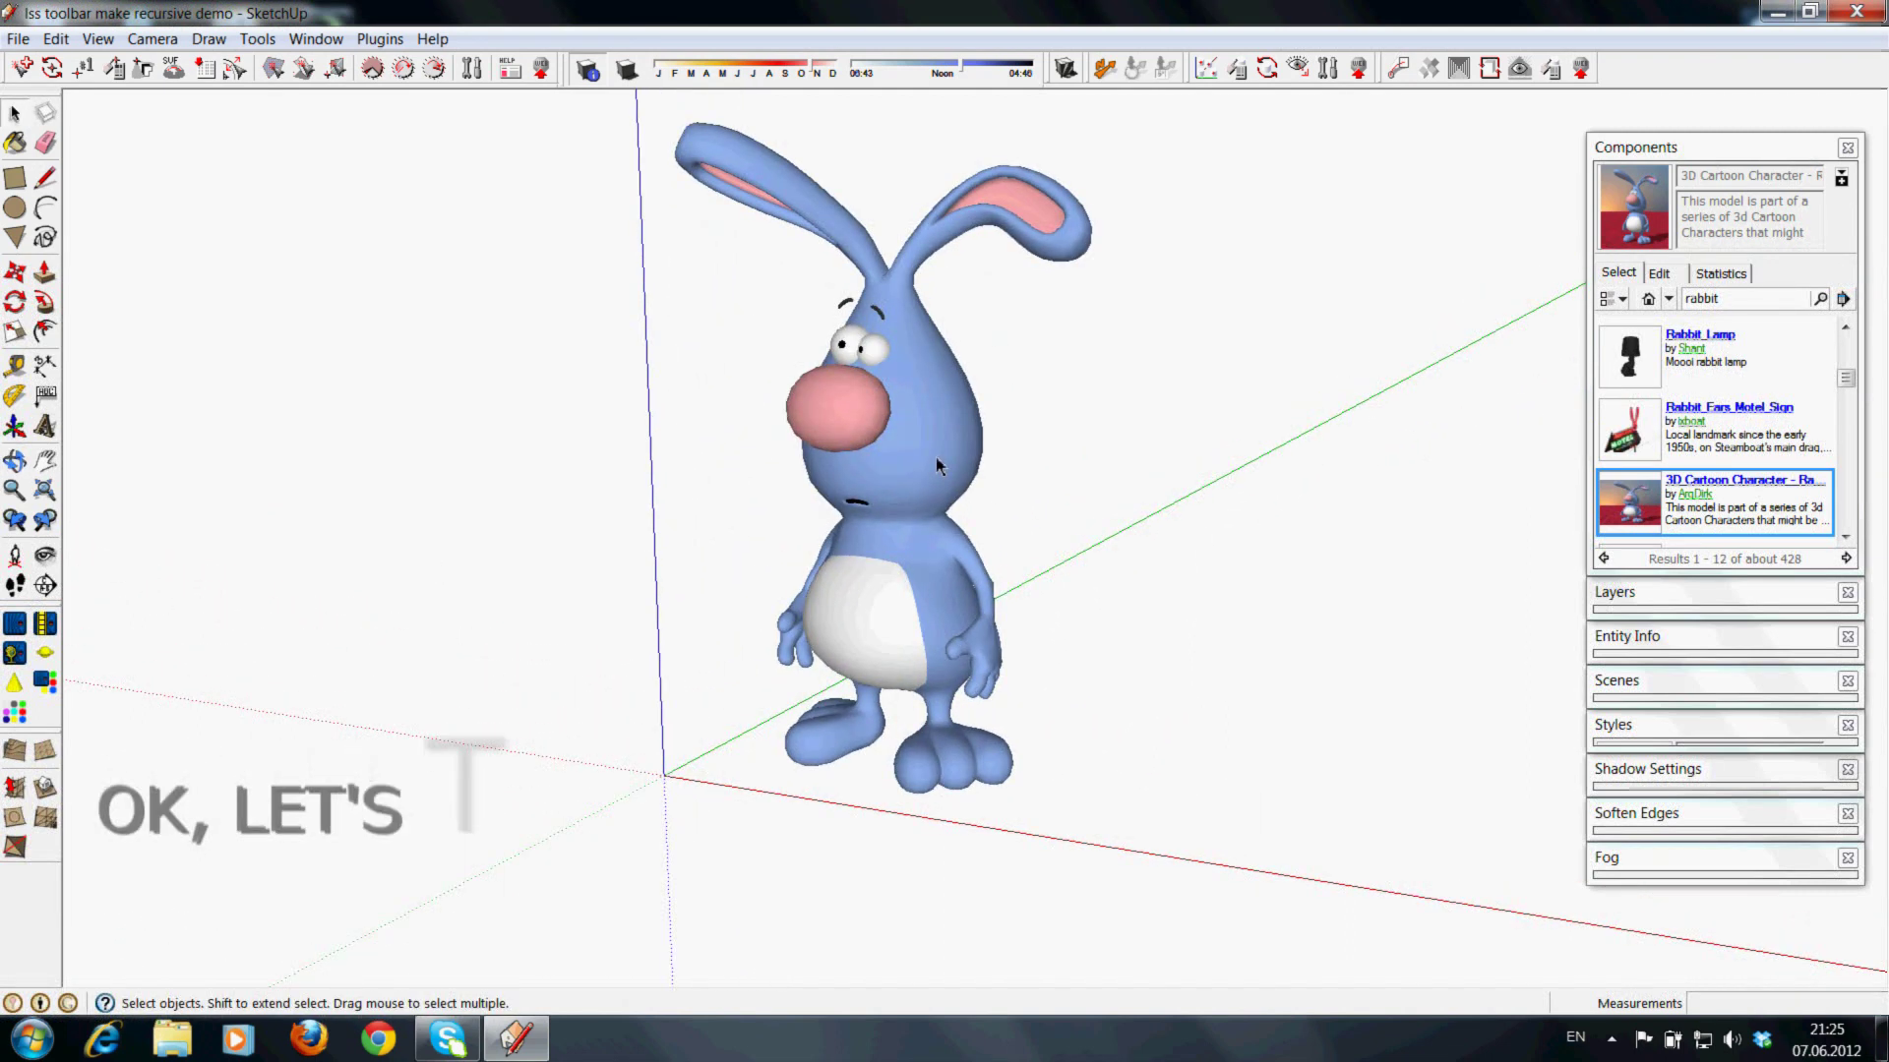
left_click(56, 40)
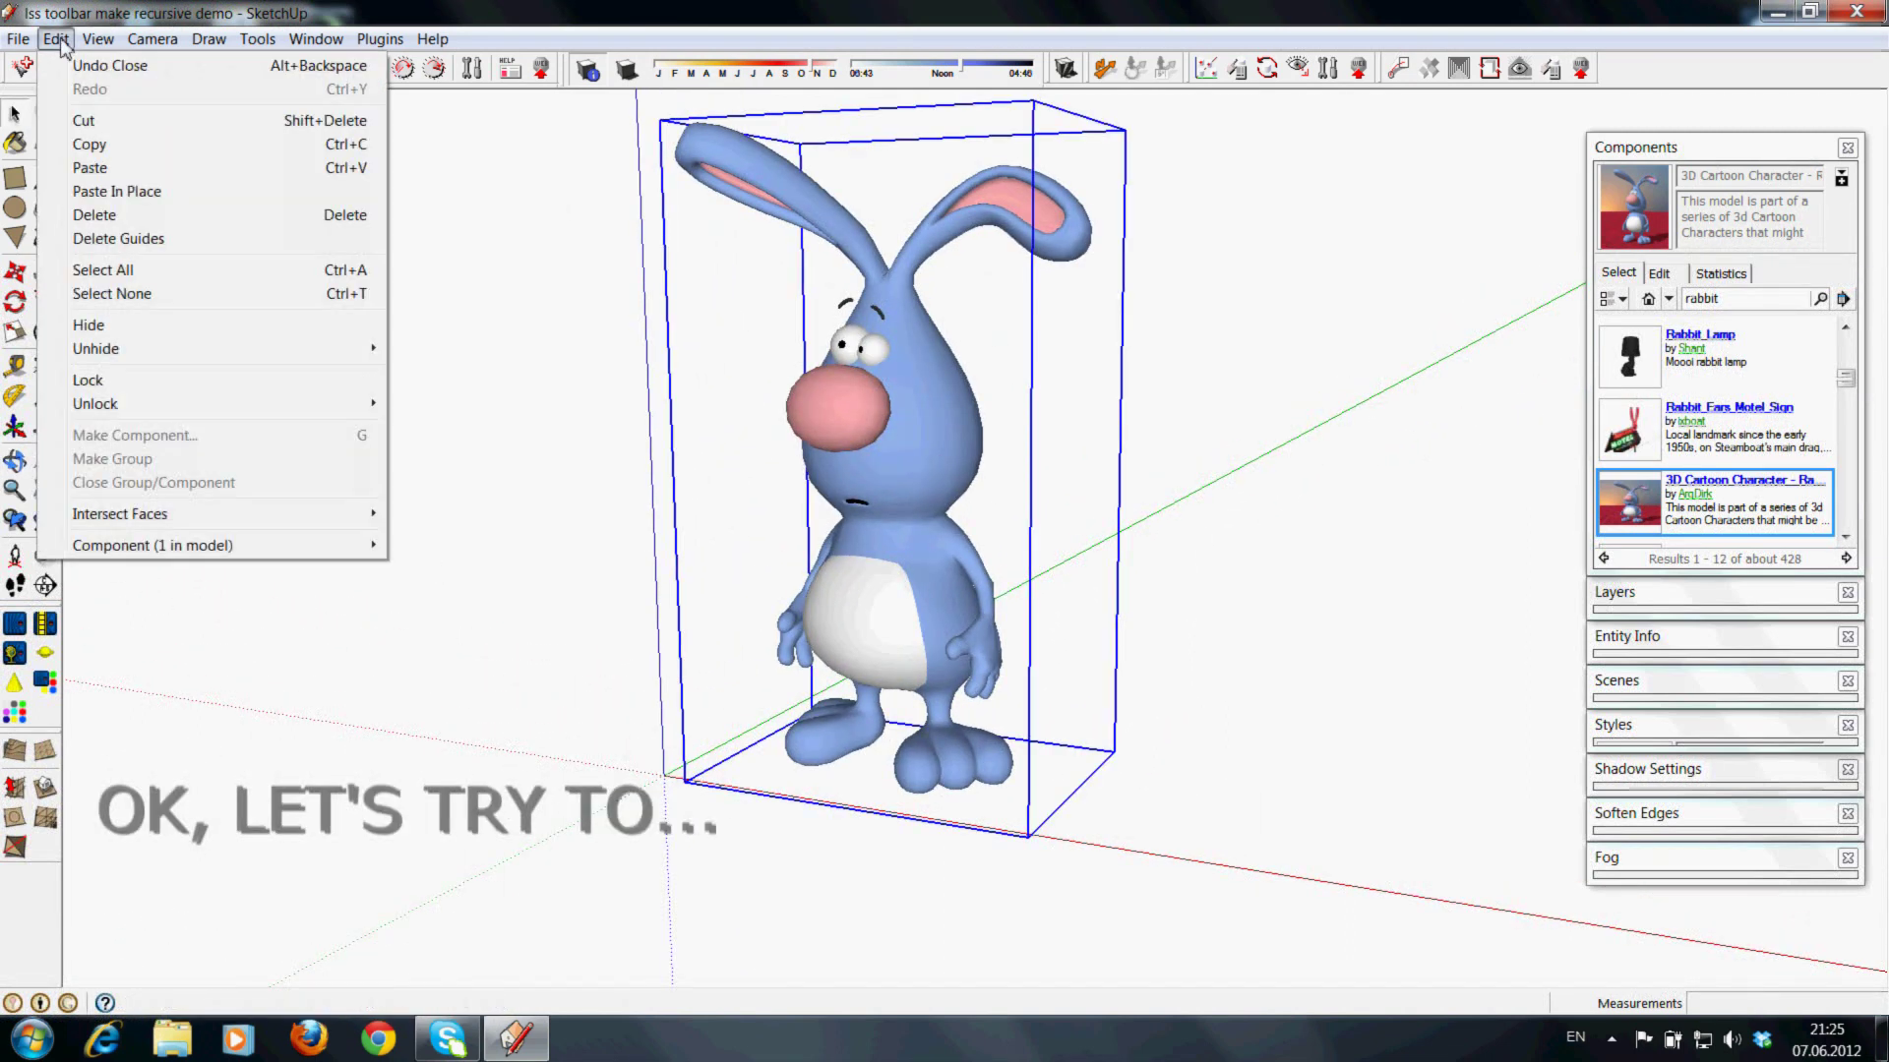
left_click(88, 151)
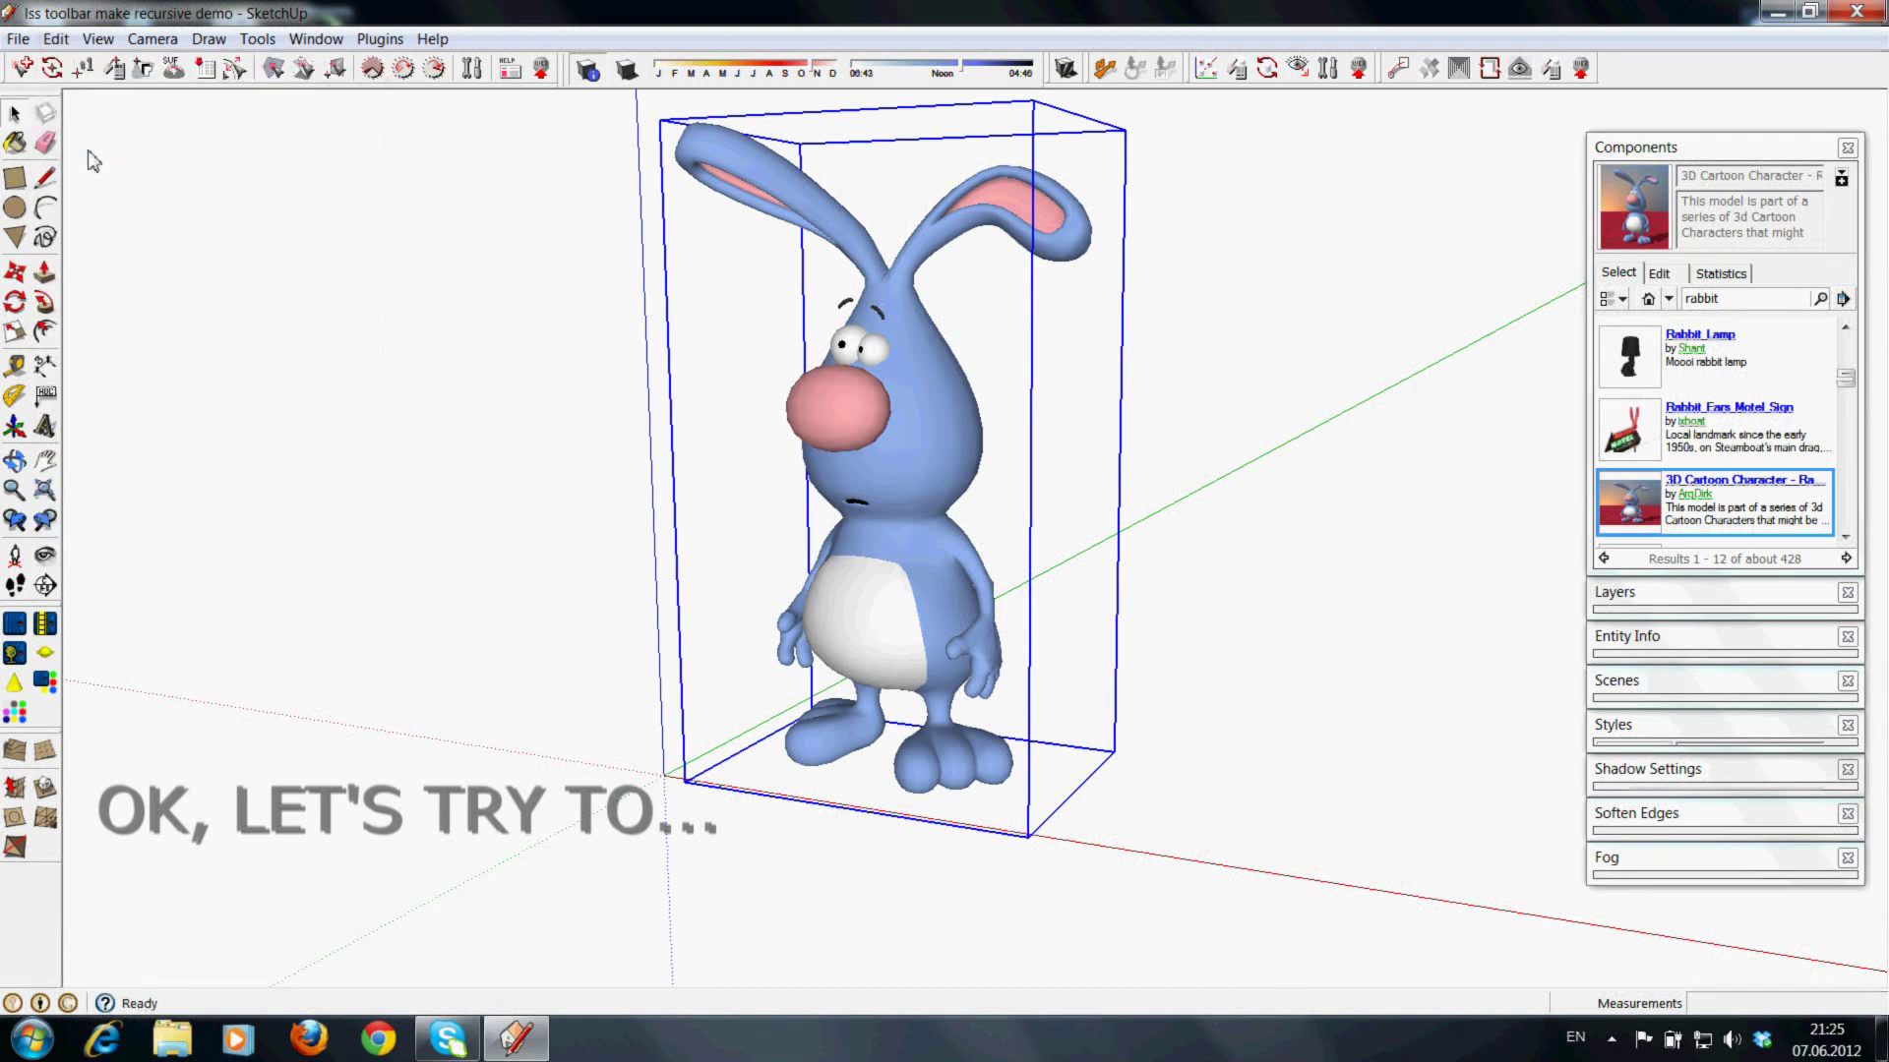
- Paste the copy inside the rabbit component, raising the recursion warning, and drag the warning aside
scroll(952, 473, "down", 1)
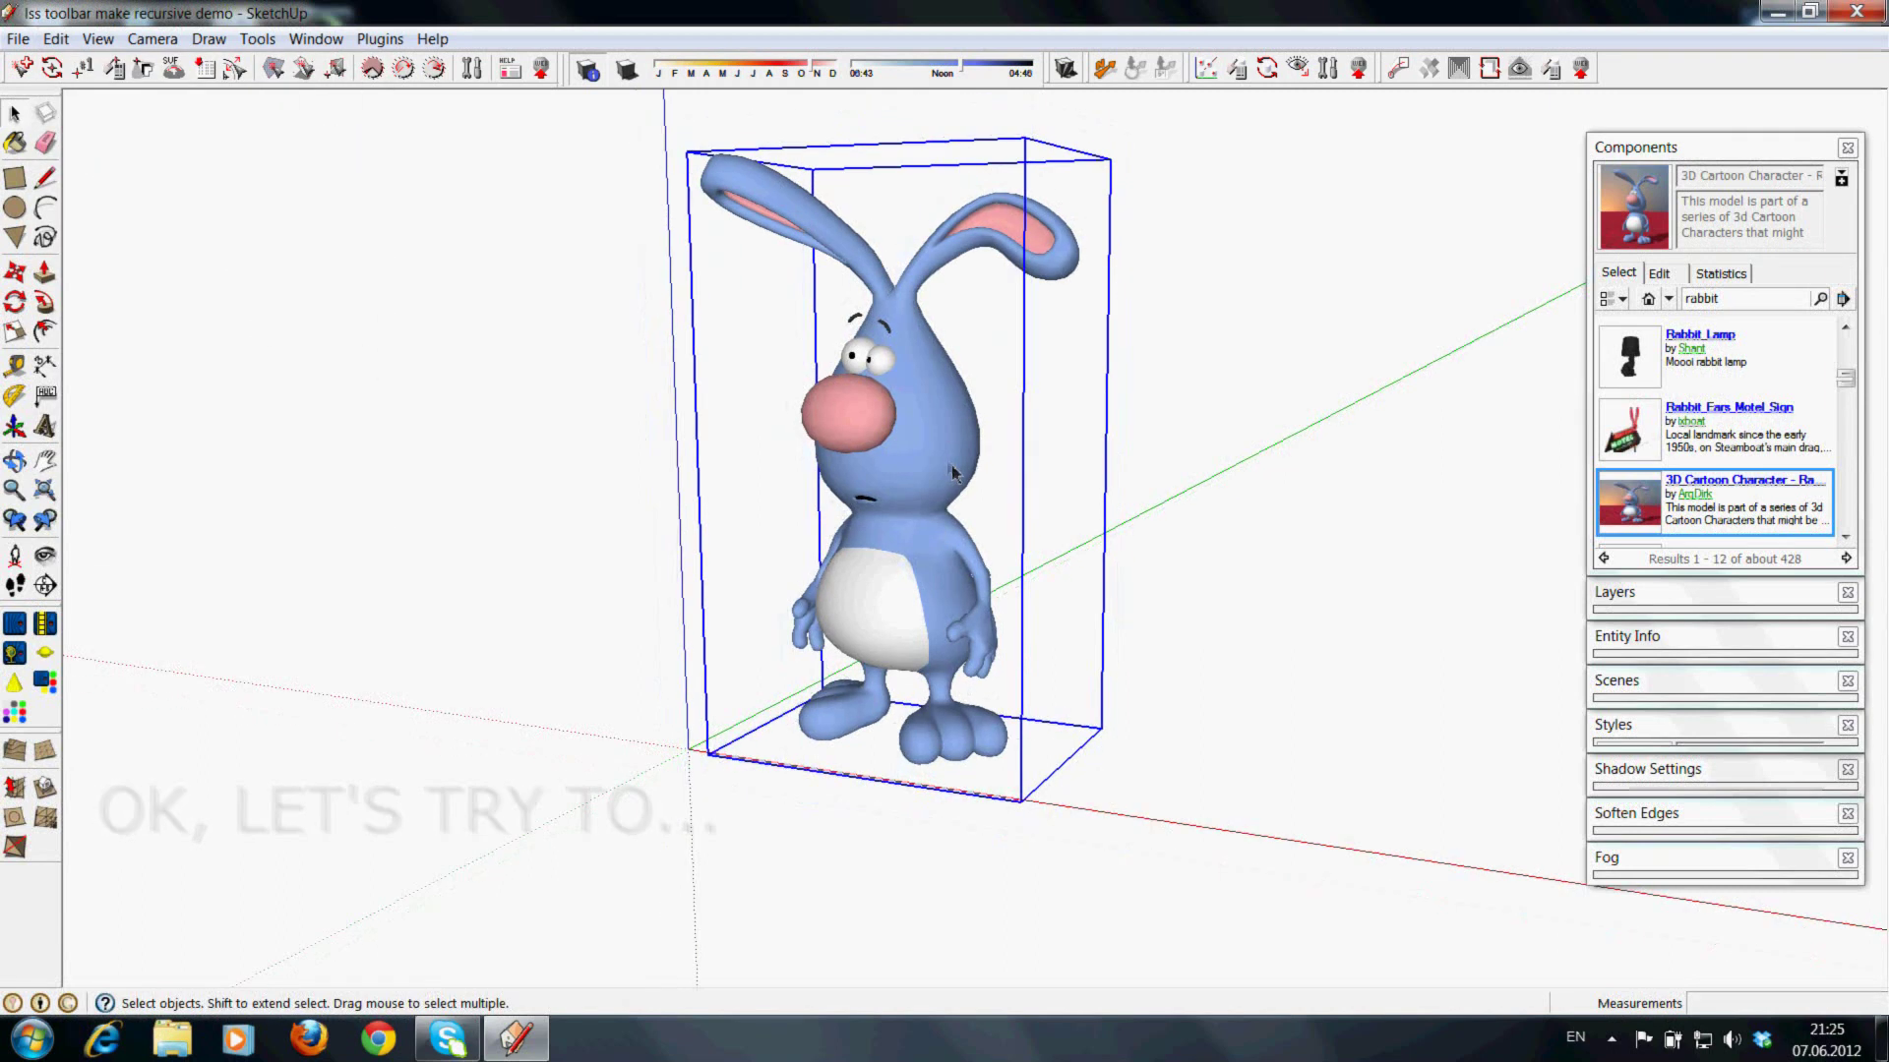
double_click(947, 469)
left_click(56, 38)
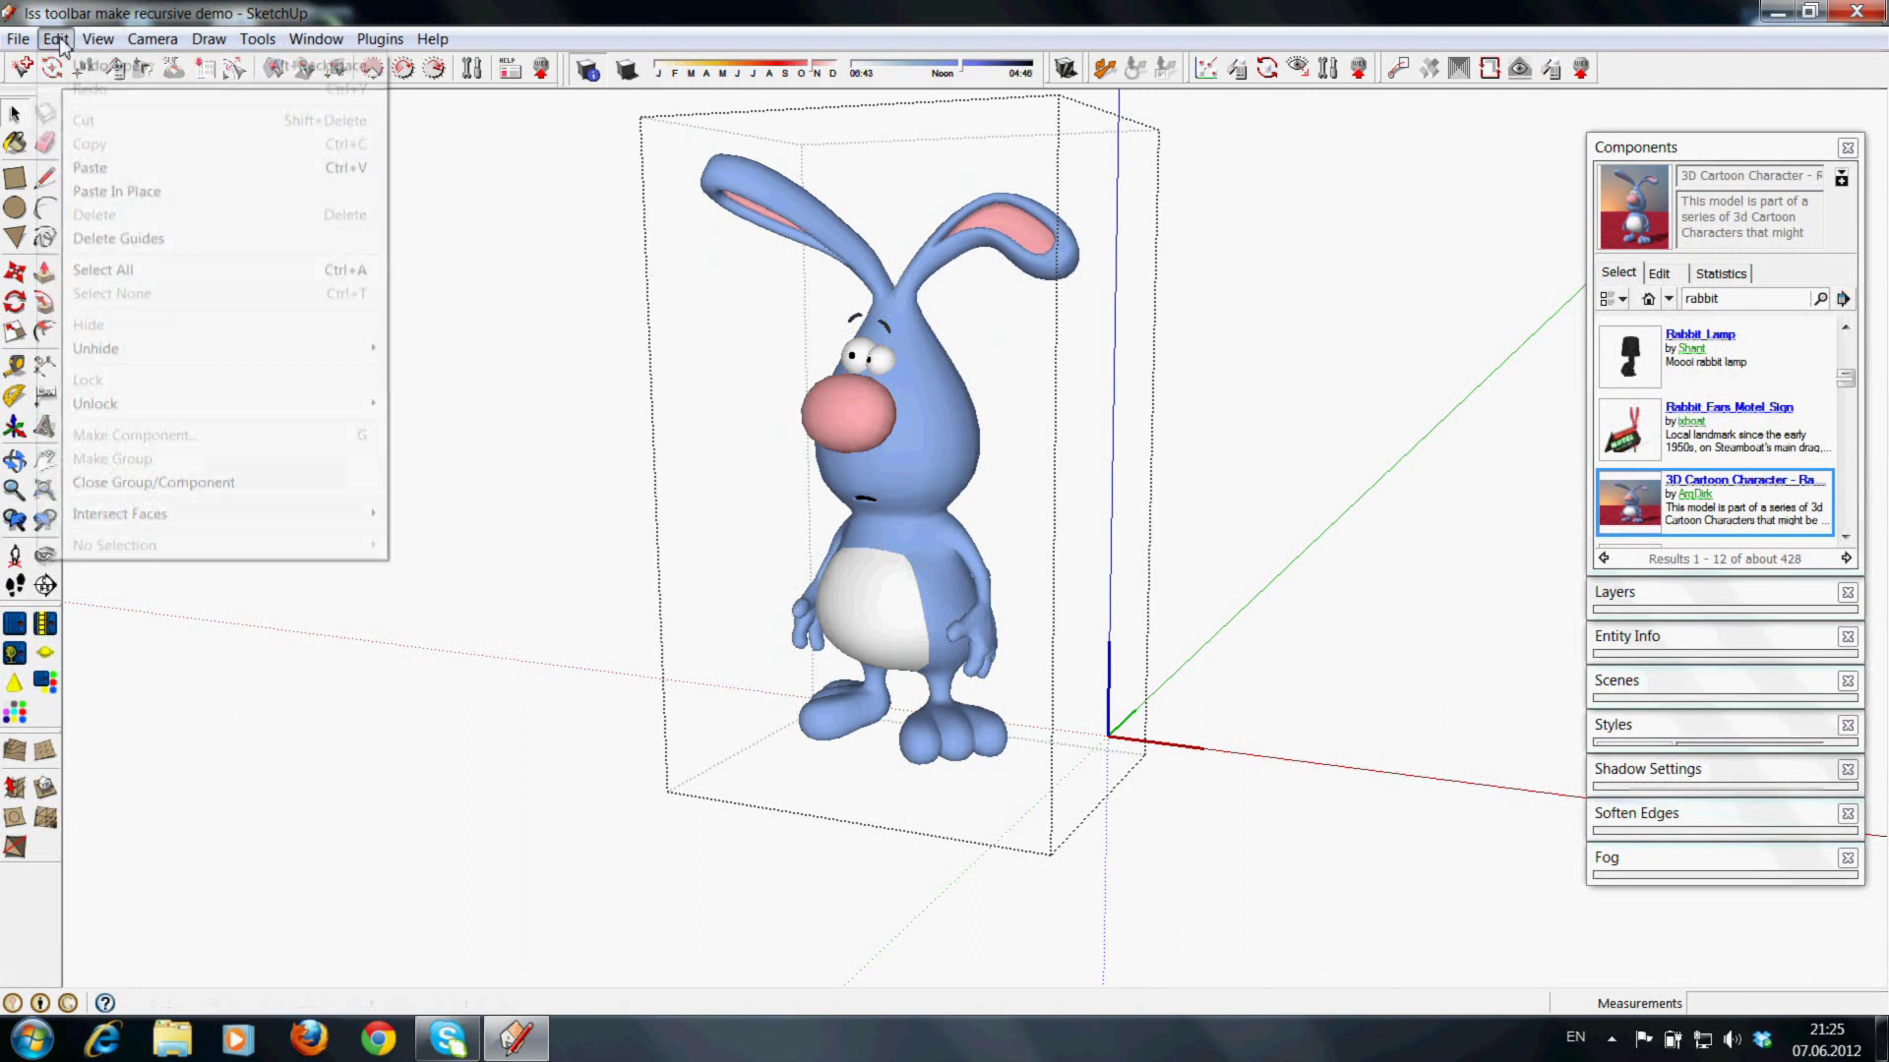
left_click(96, 169)
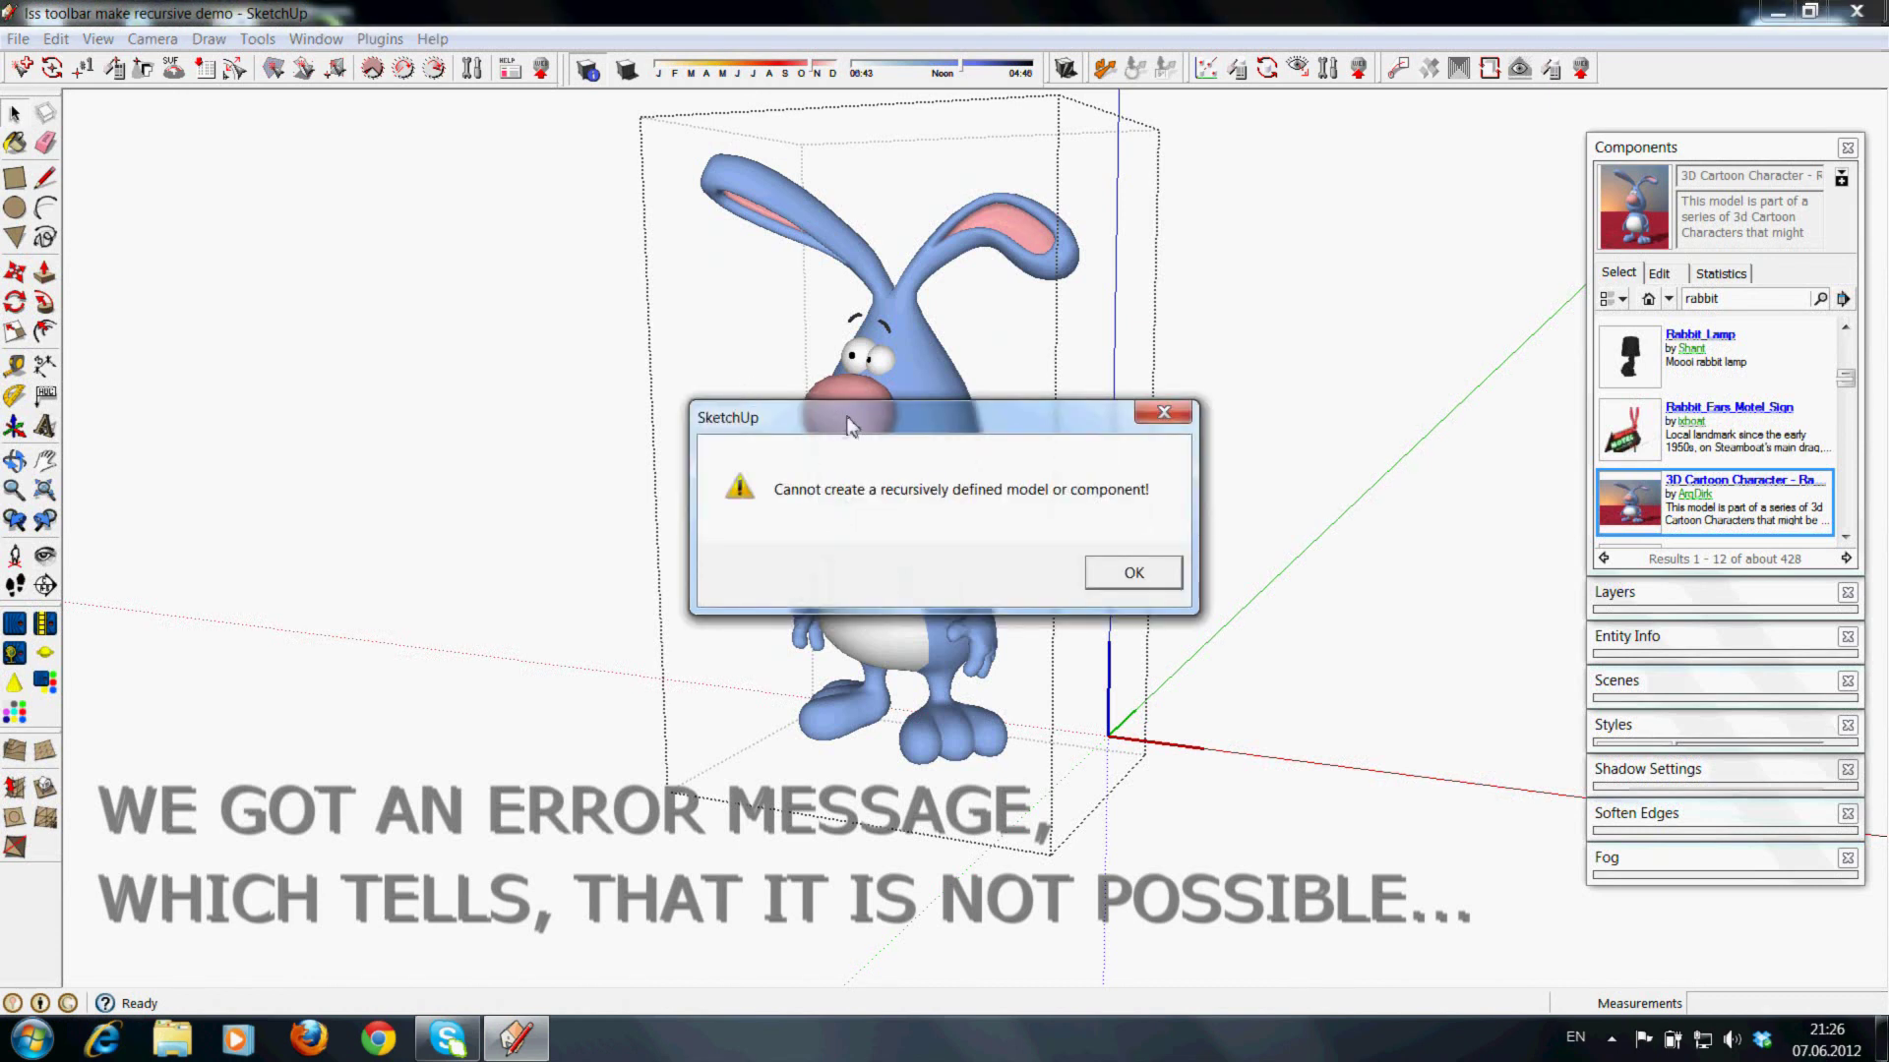
left_click_drag(846, 417, 1175, 316)
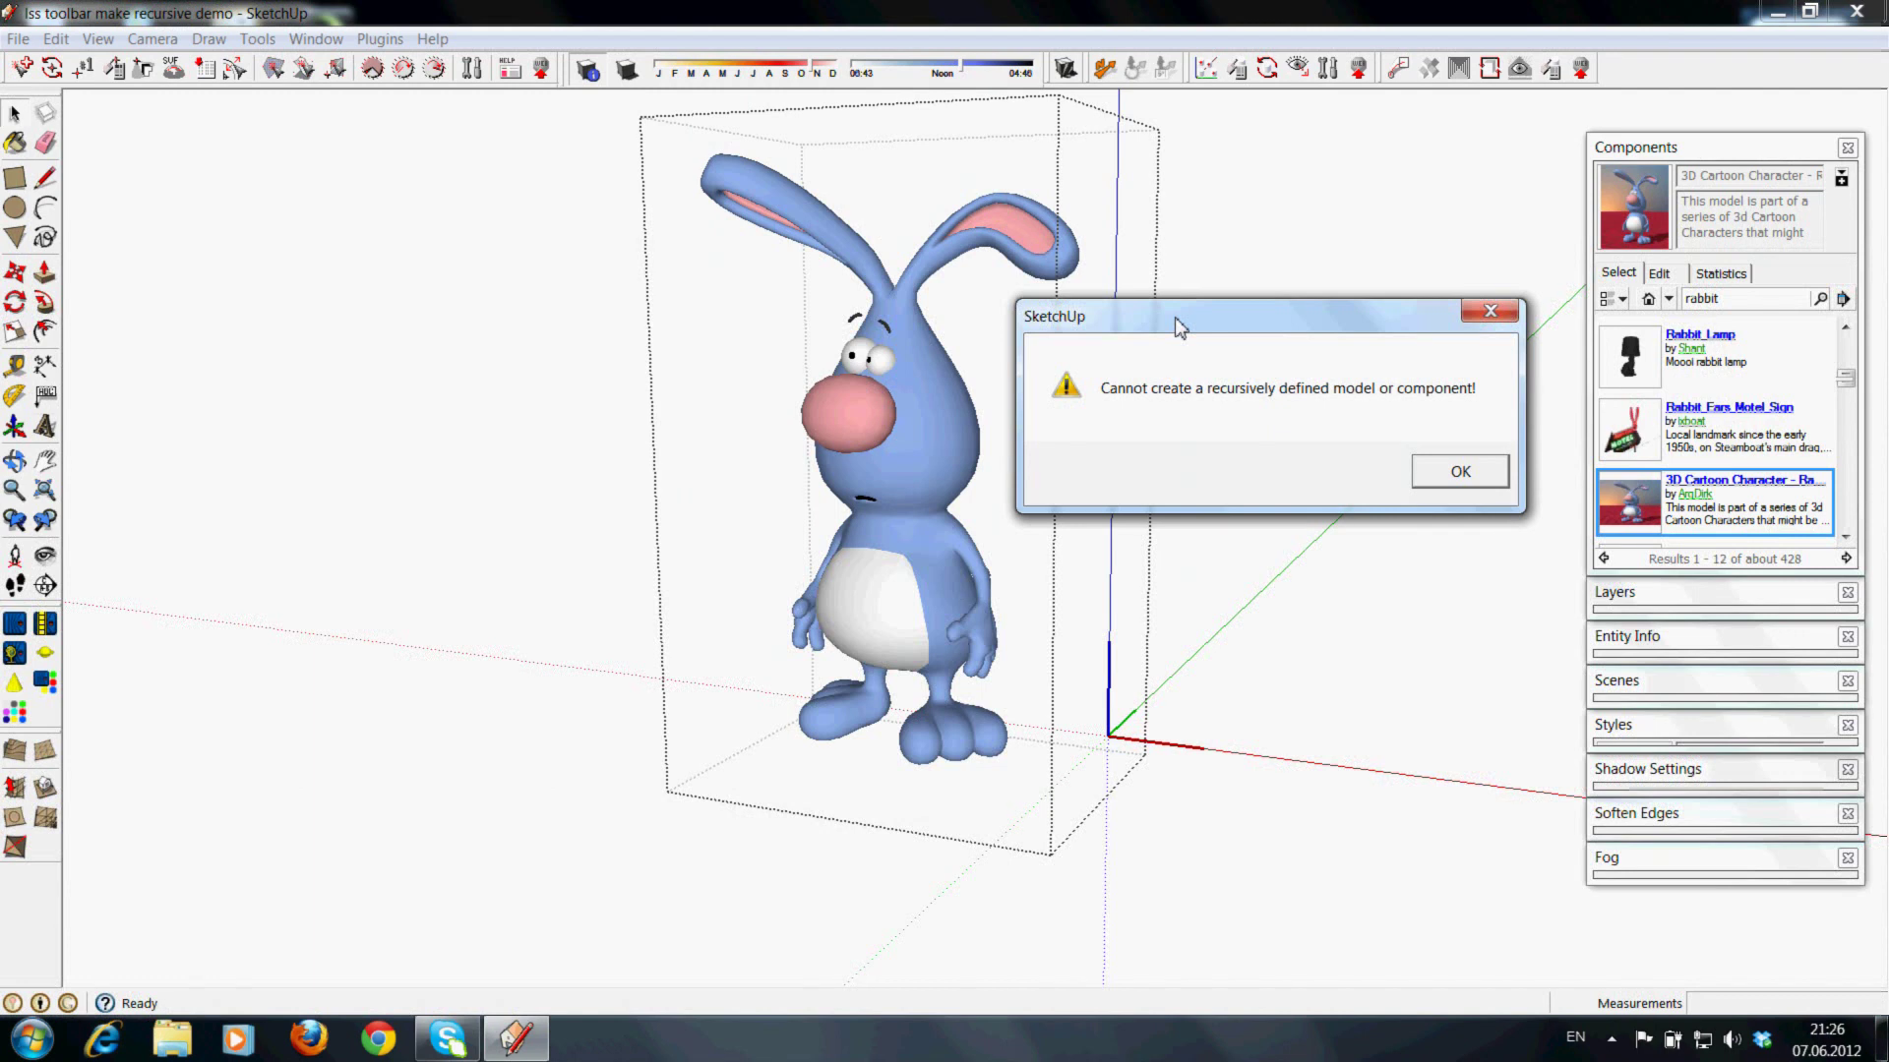
- Dismiss the warning, explode the rabbit component, and make its geometry a group
key("Return")
right_click(911, 406)
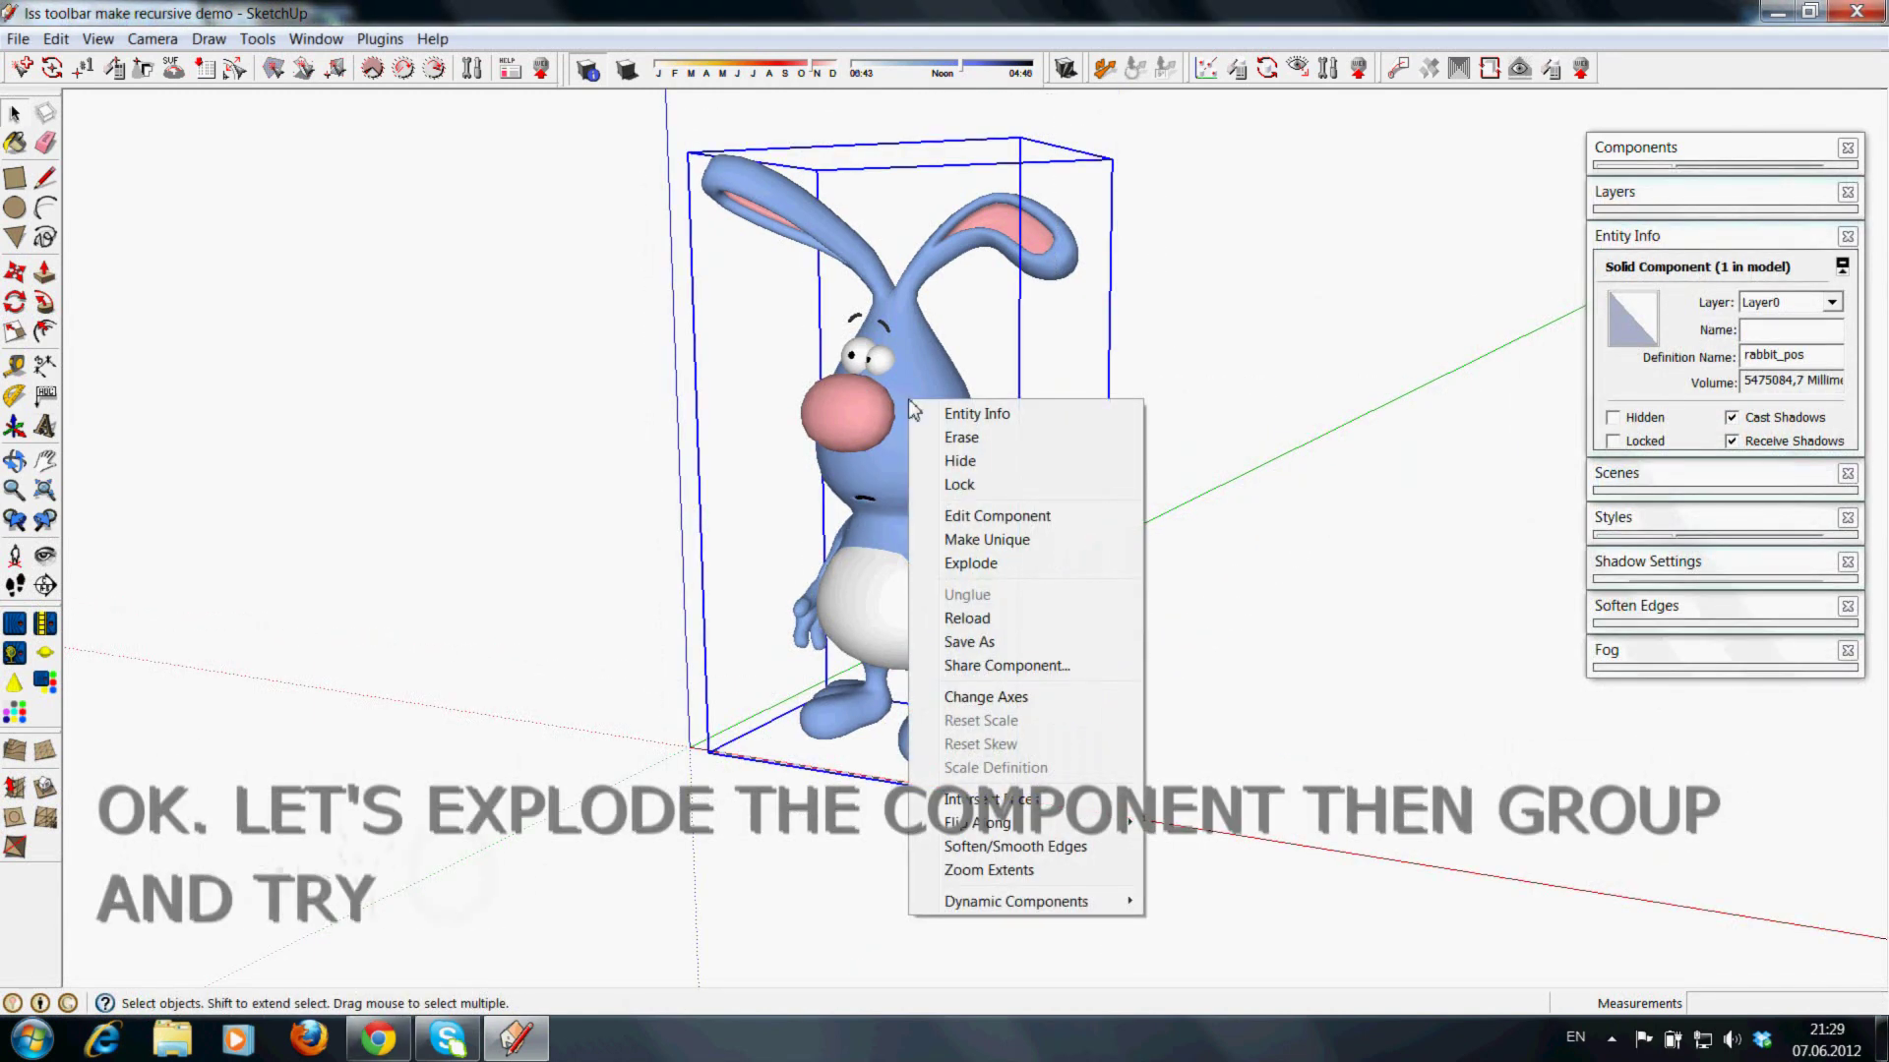
left_click(967, 564)
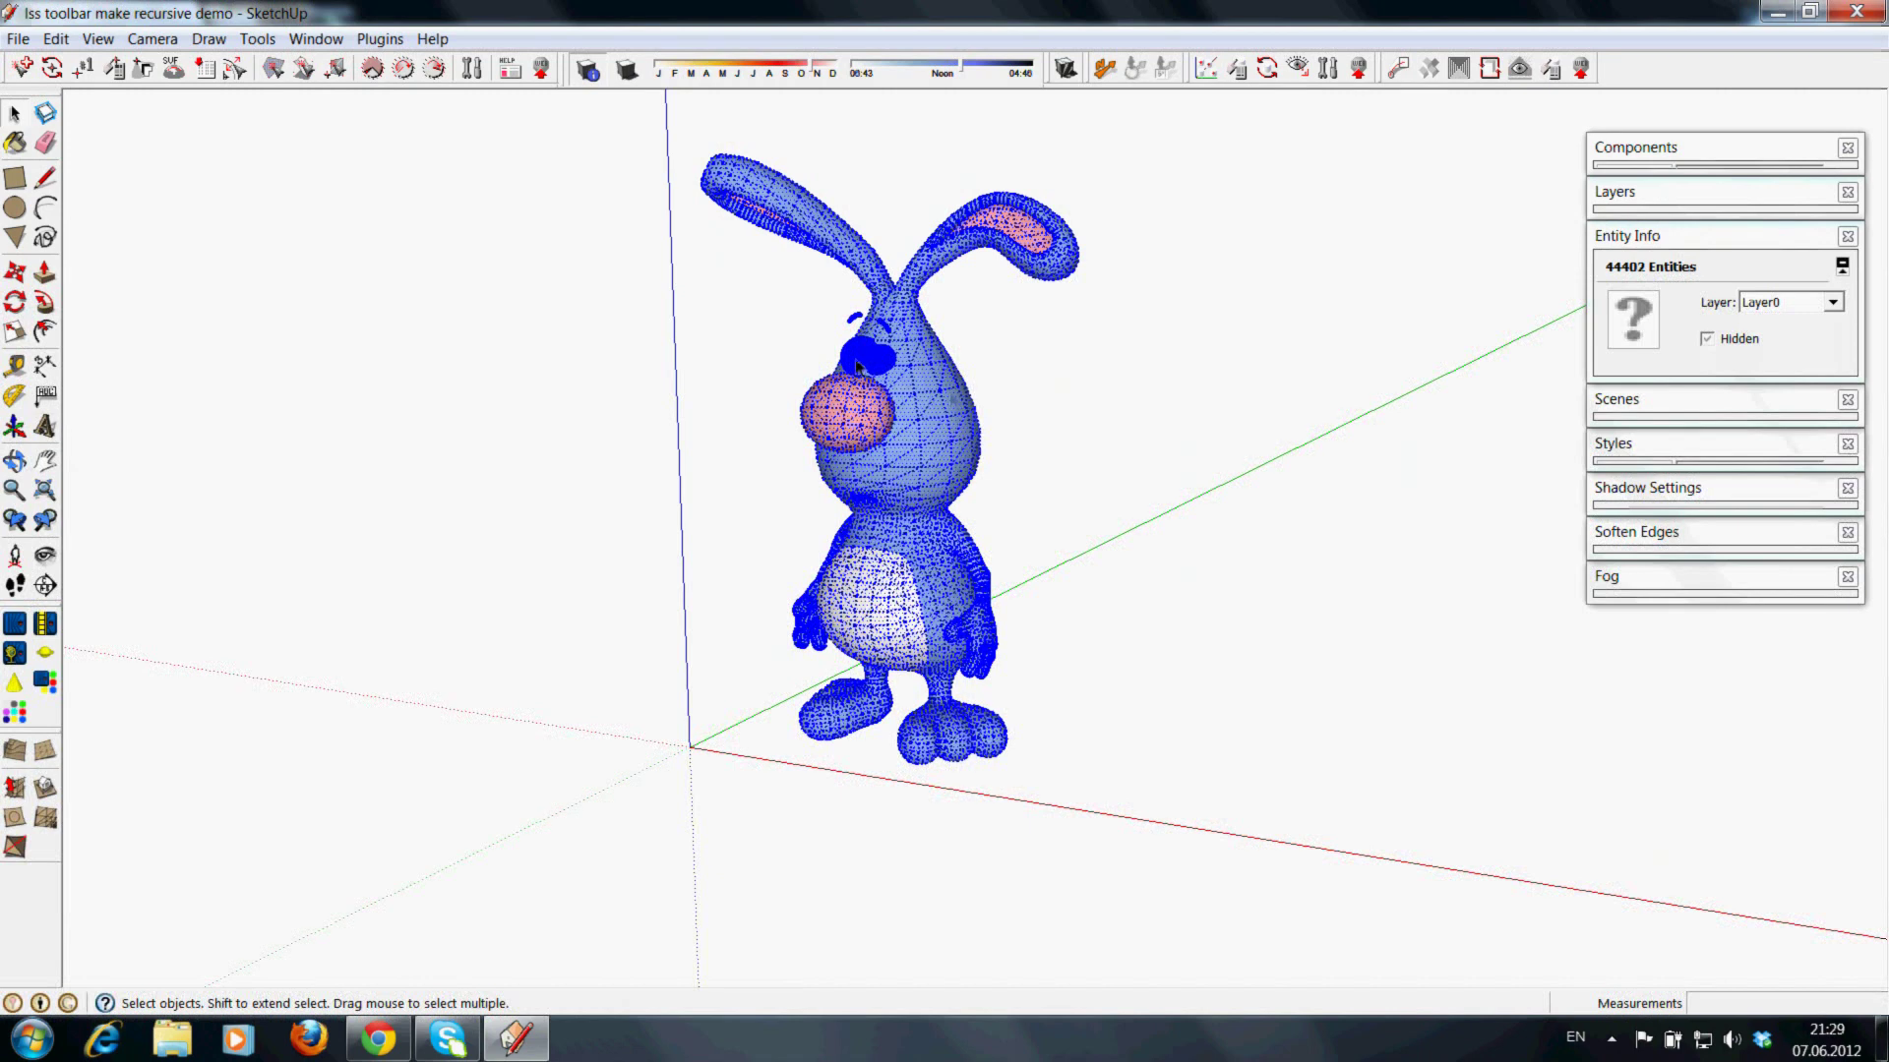
right_click(926, 404)
left_click(1033, 590)
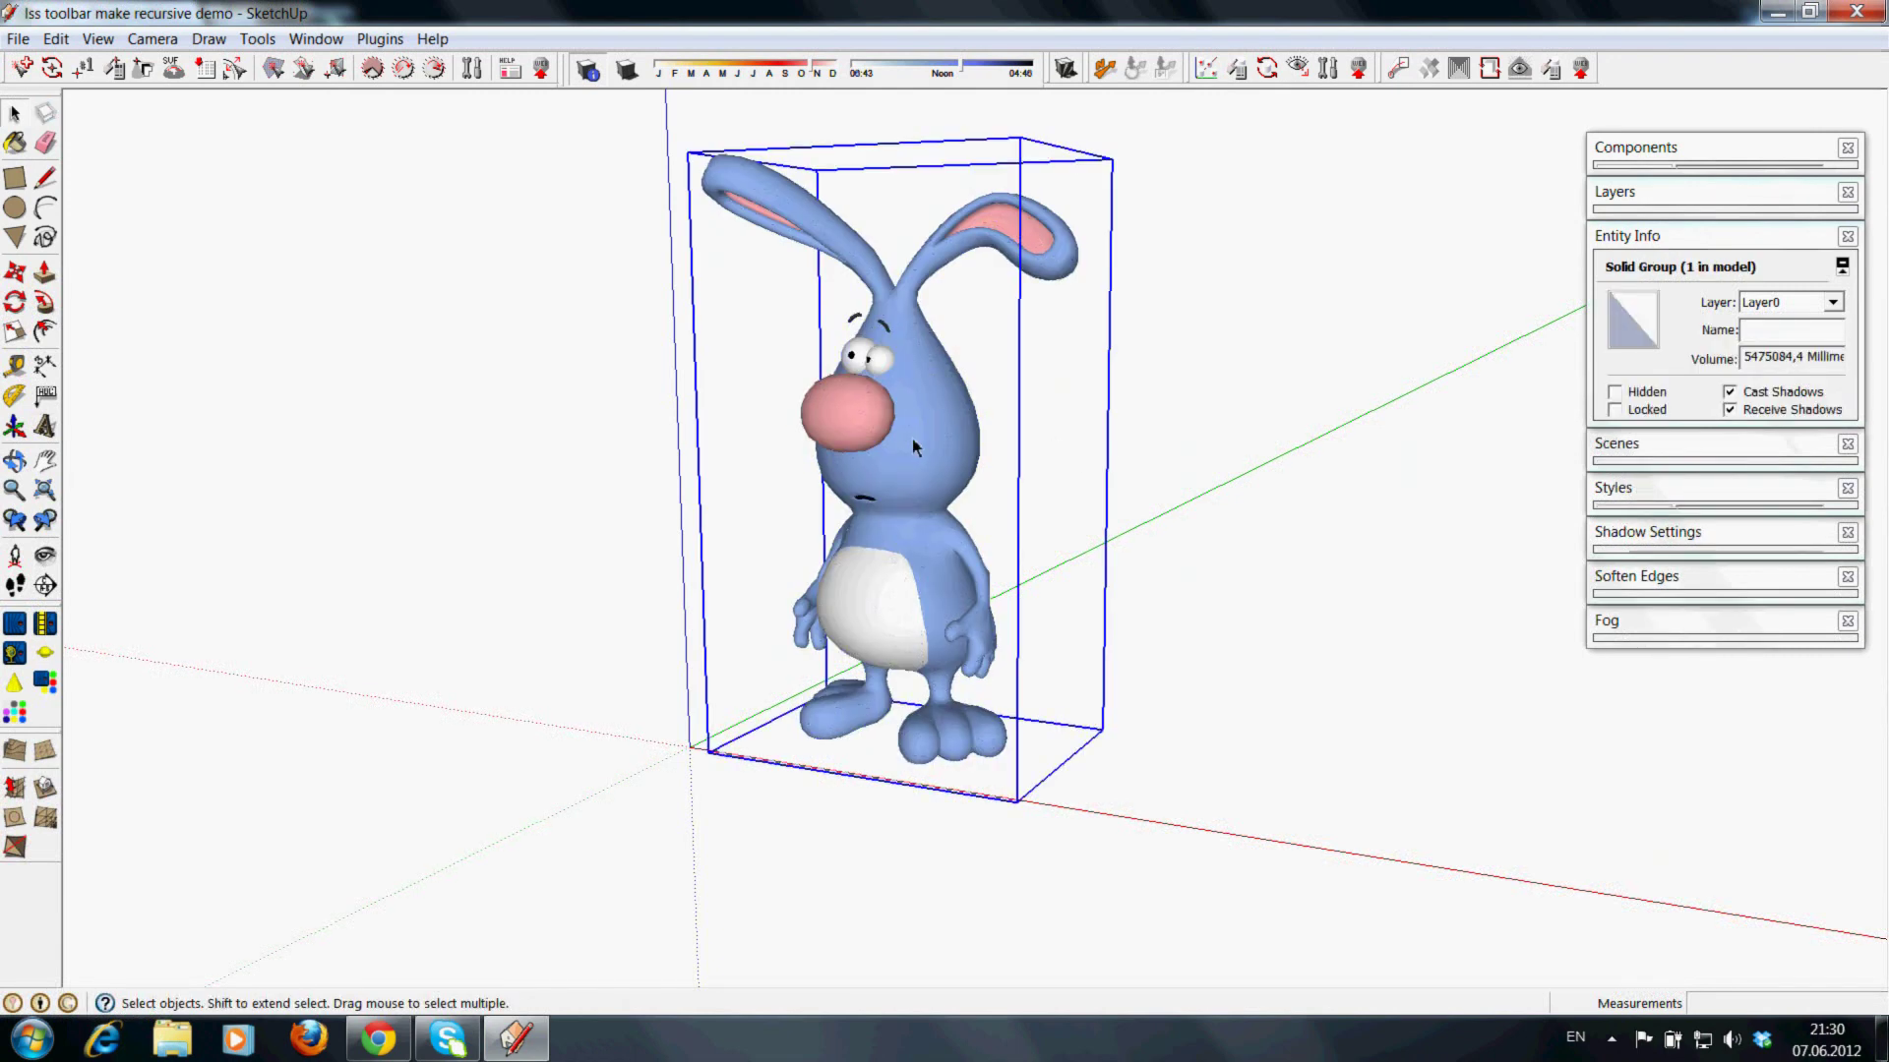
- Copy the rabbit group and Paste In Place inside it, then move the recursion warning aside
left_click(56, 38)
left_click(105, 144)
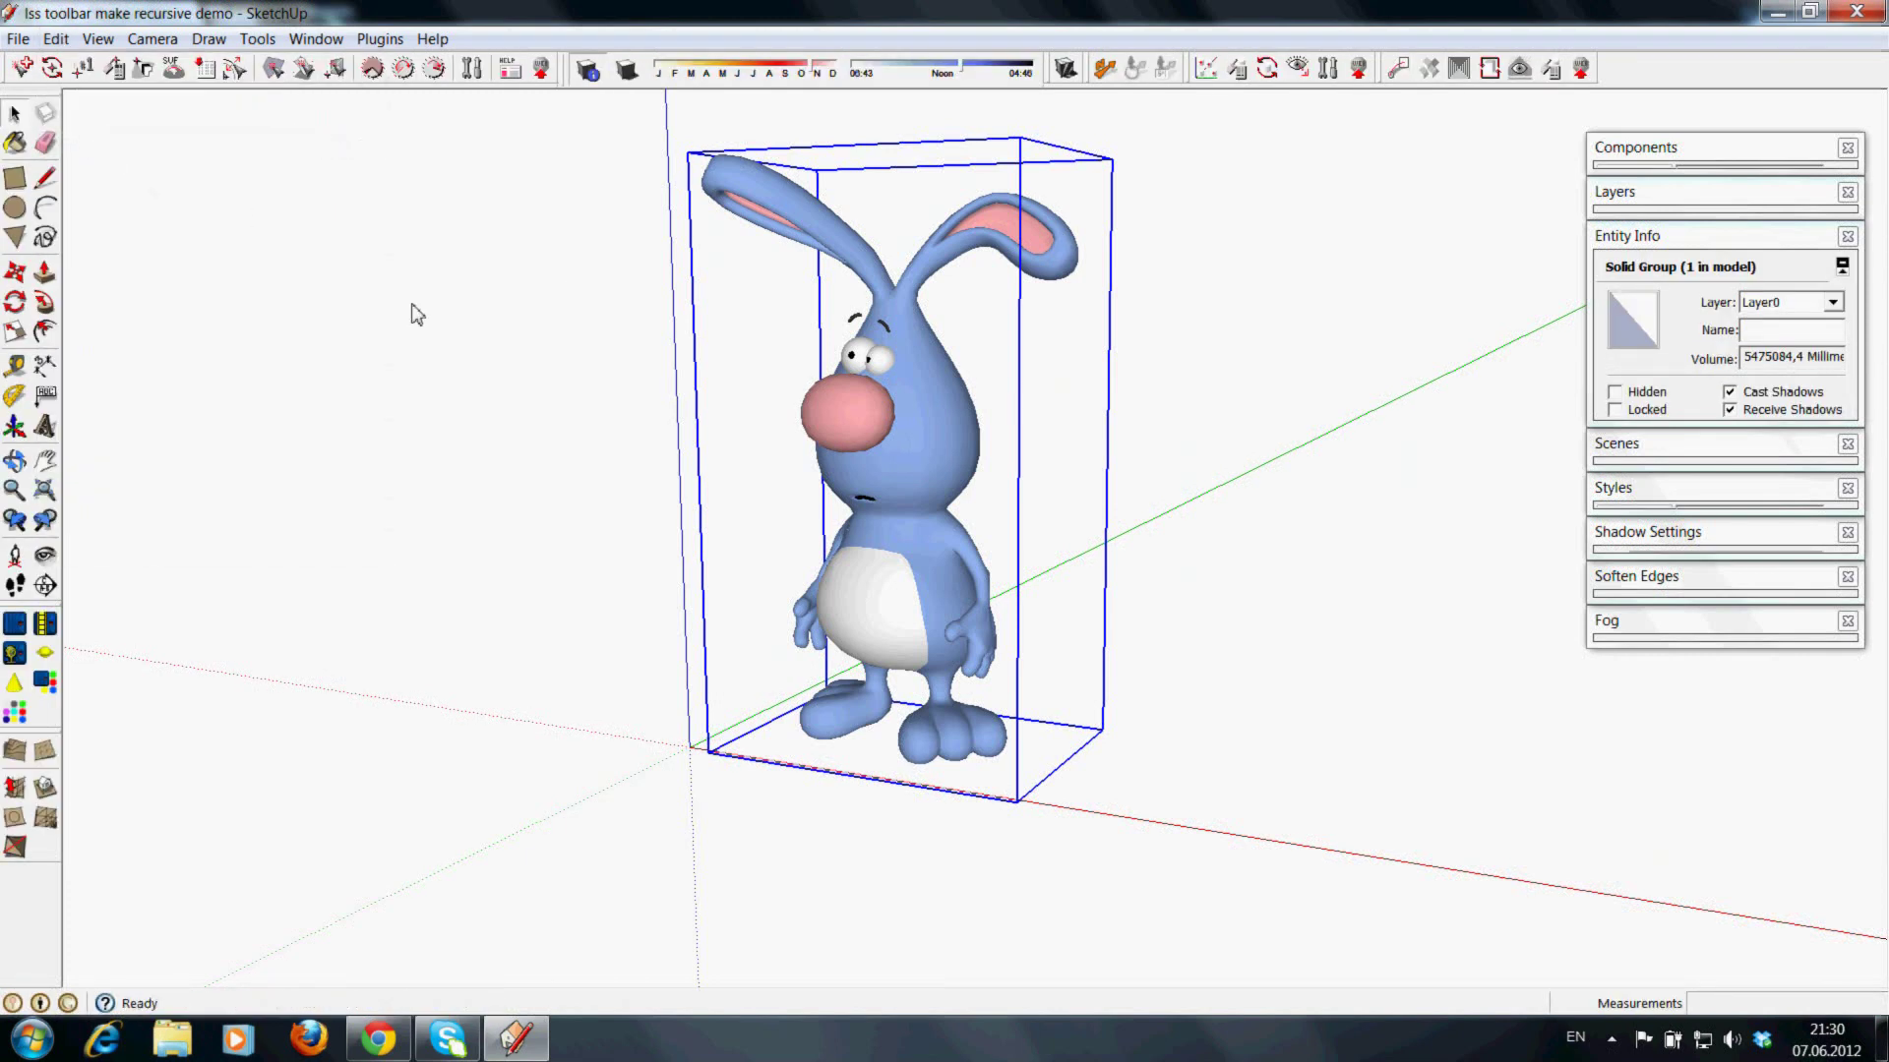
double_click(930, 464)
left_click(56, 39)
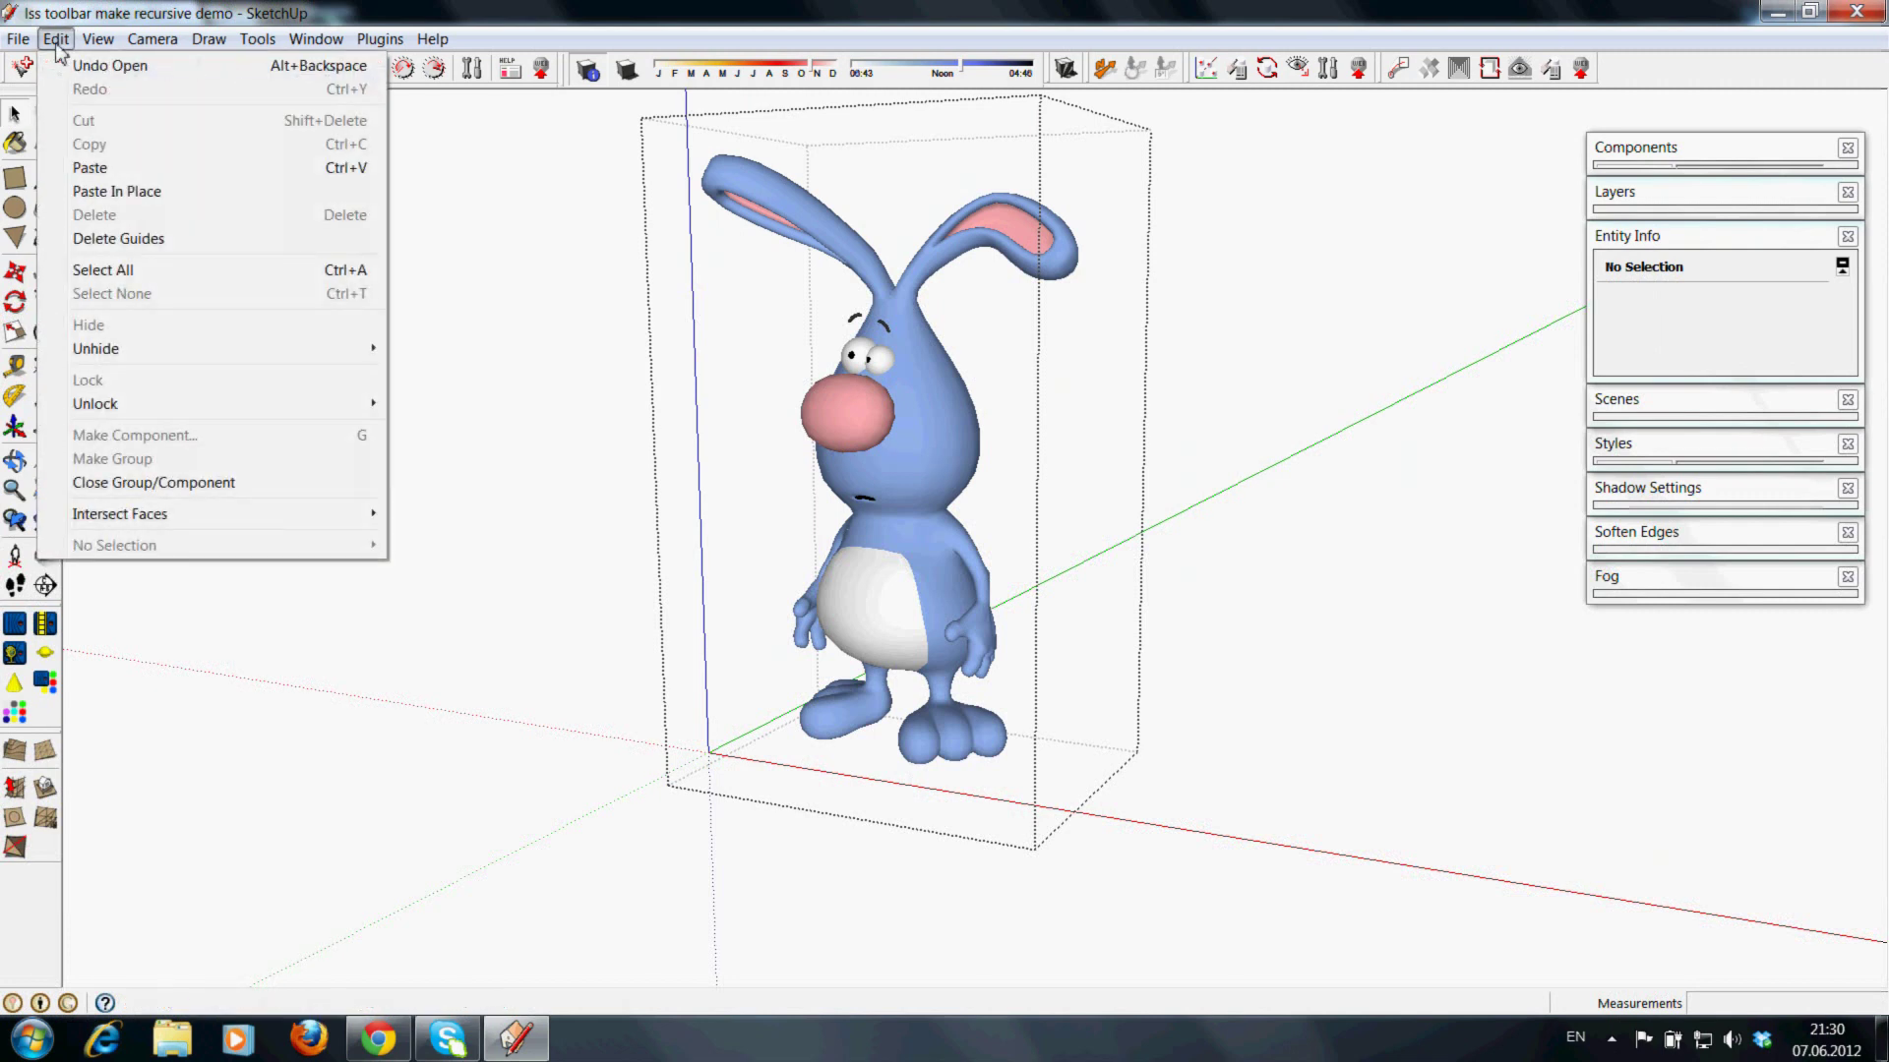
left_click(104, 184)
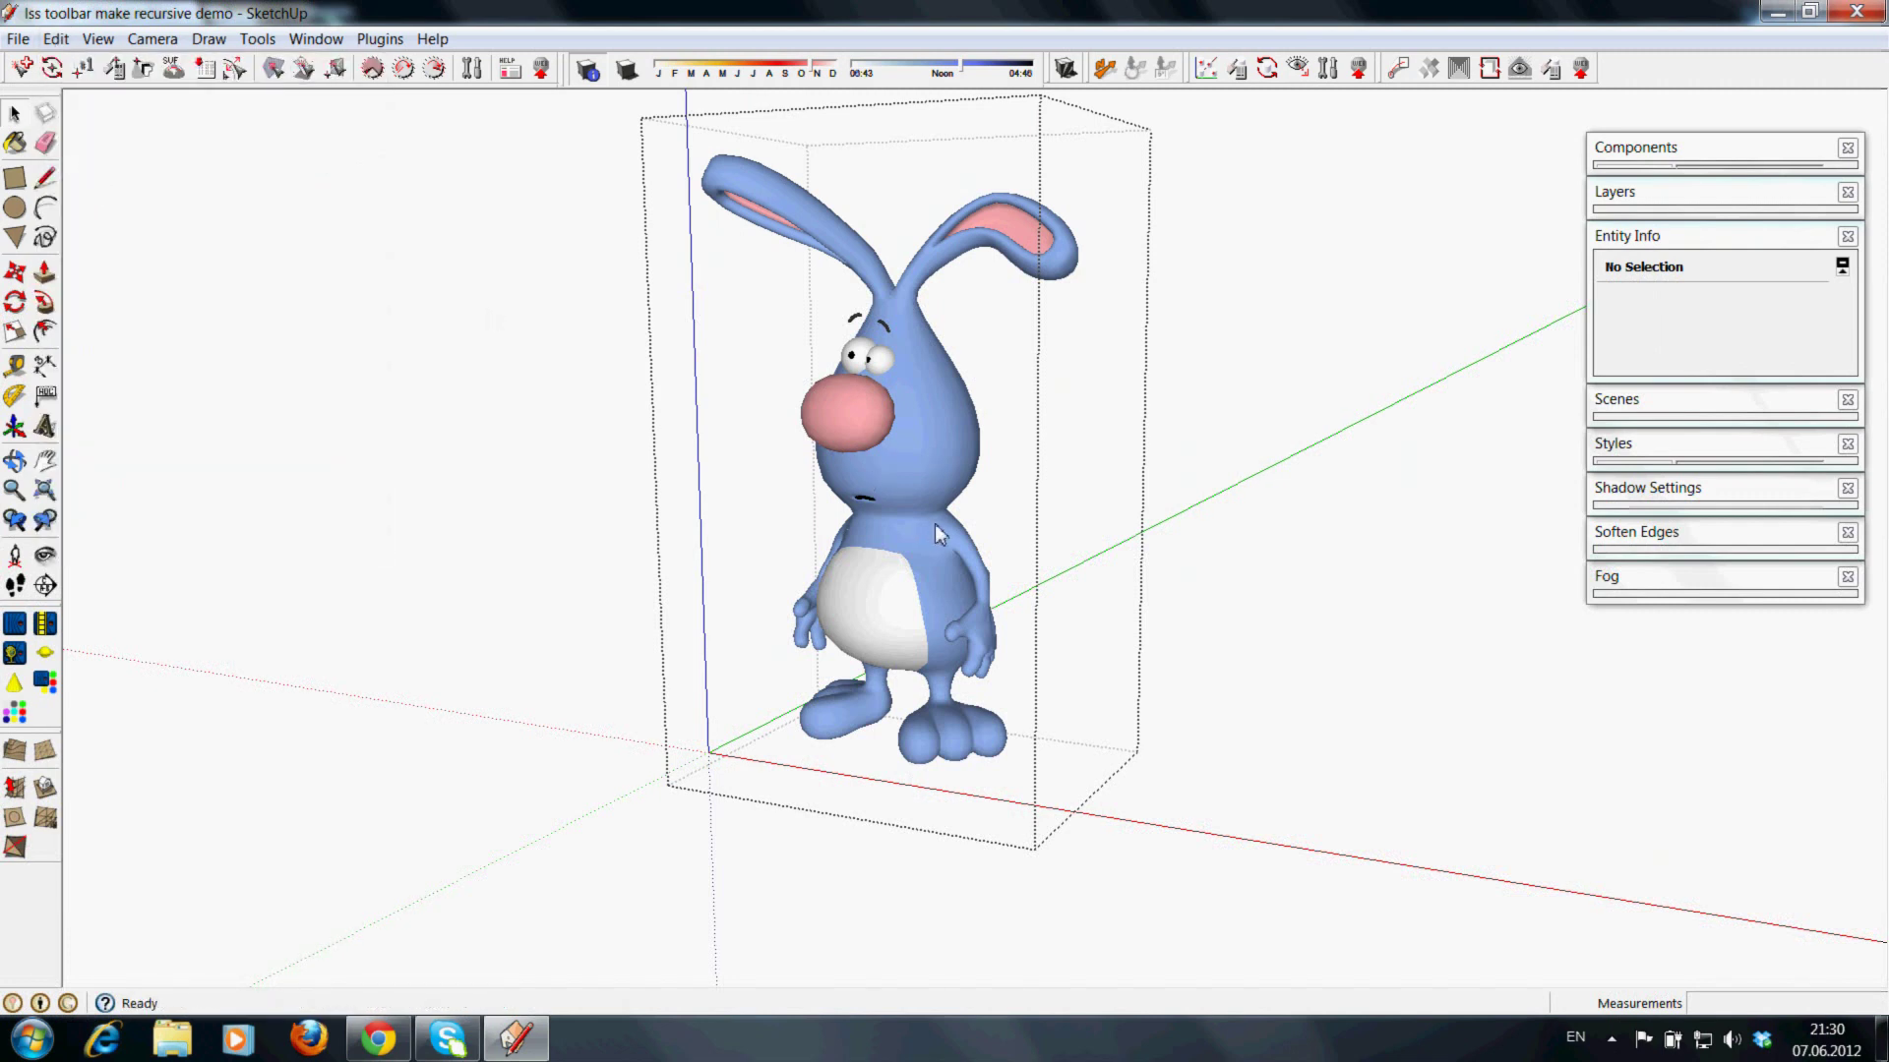
mouse_move(916, 397)
left_mouse_down()
mouse_move(580, 221)
mouse_move(427, 195)
left_mouse_up()
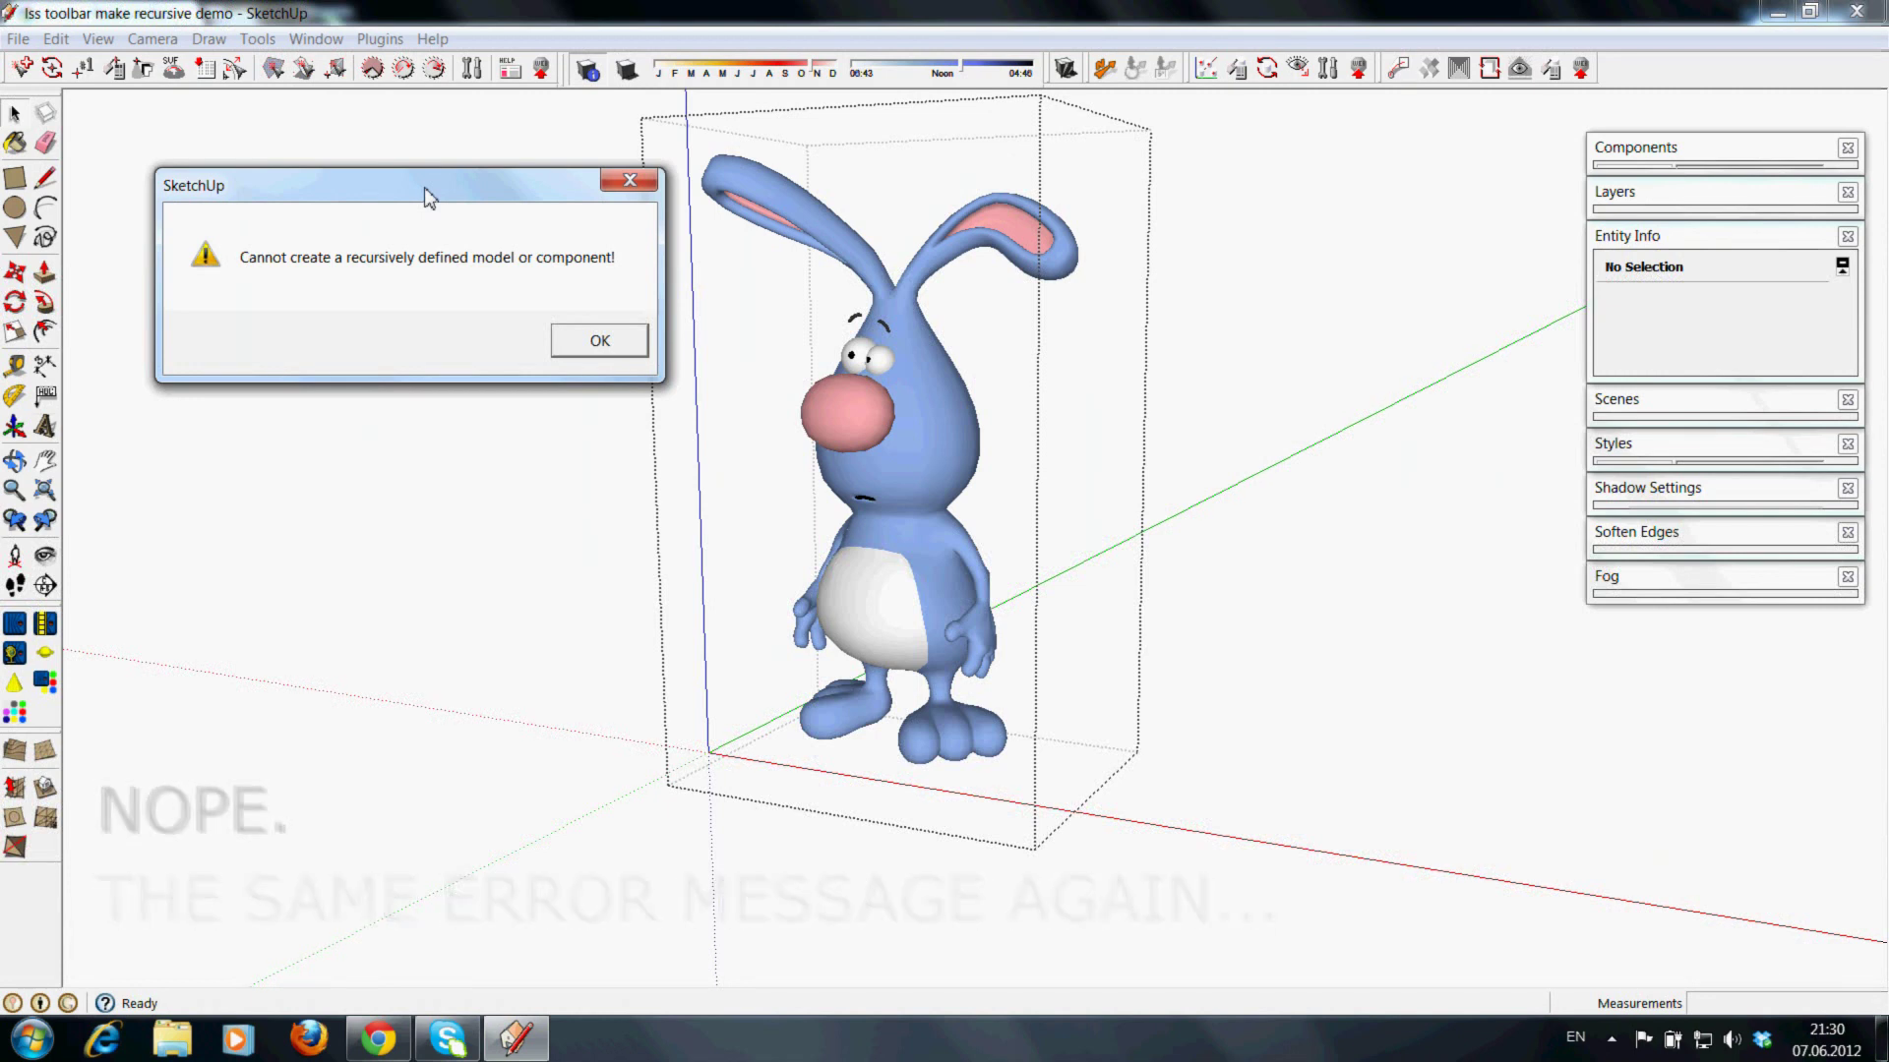
left_click_drag(423, 187, 373, 170)
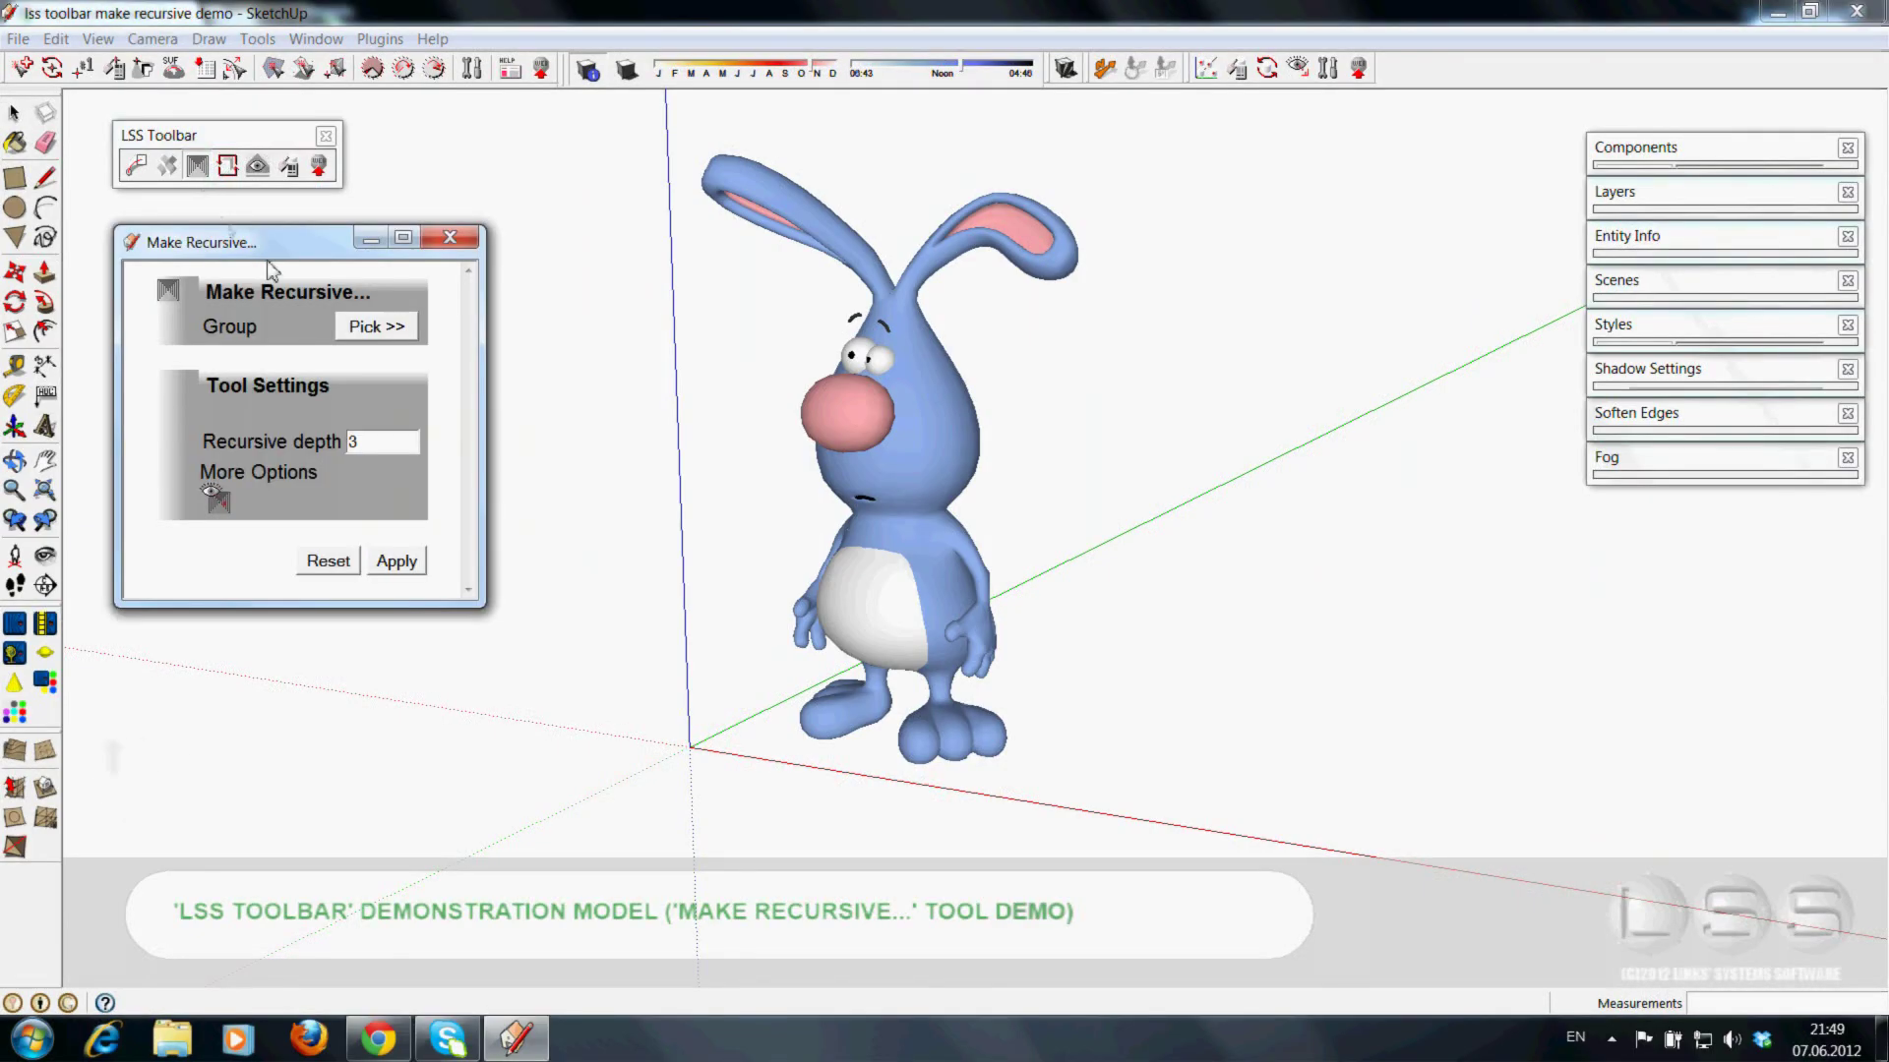
- Apply LSS Make Recursive at depth 3 to the picked rabbit group, then enter the group
left_click(377, 327)
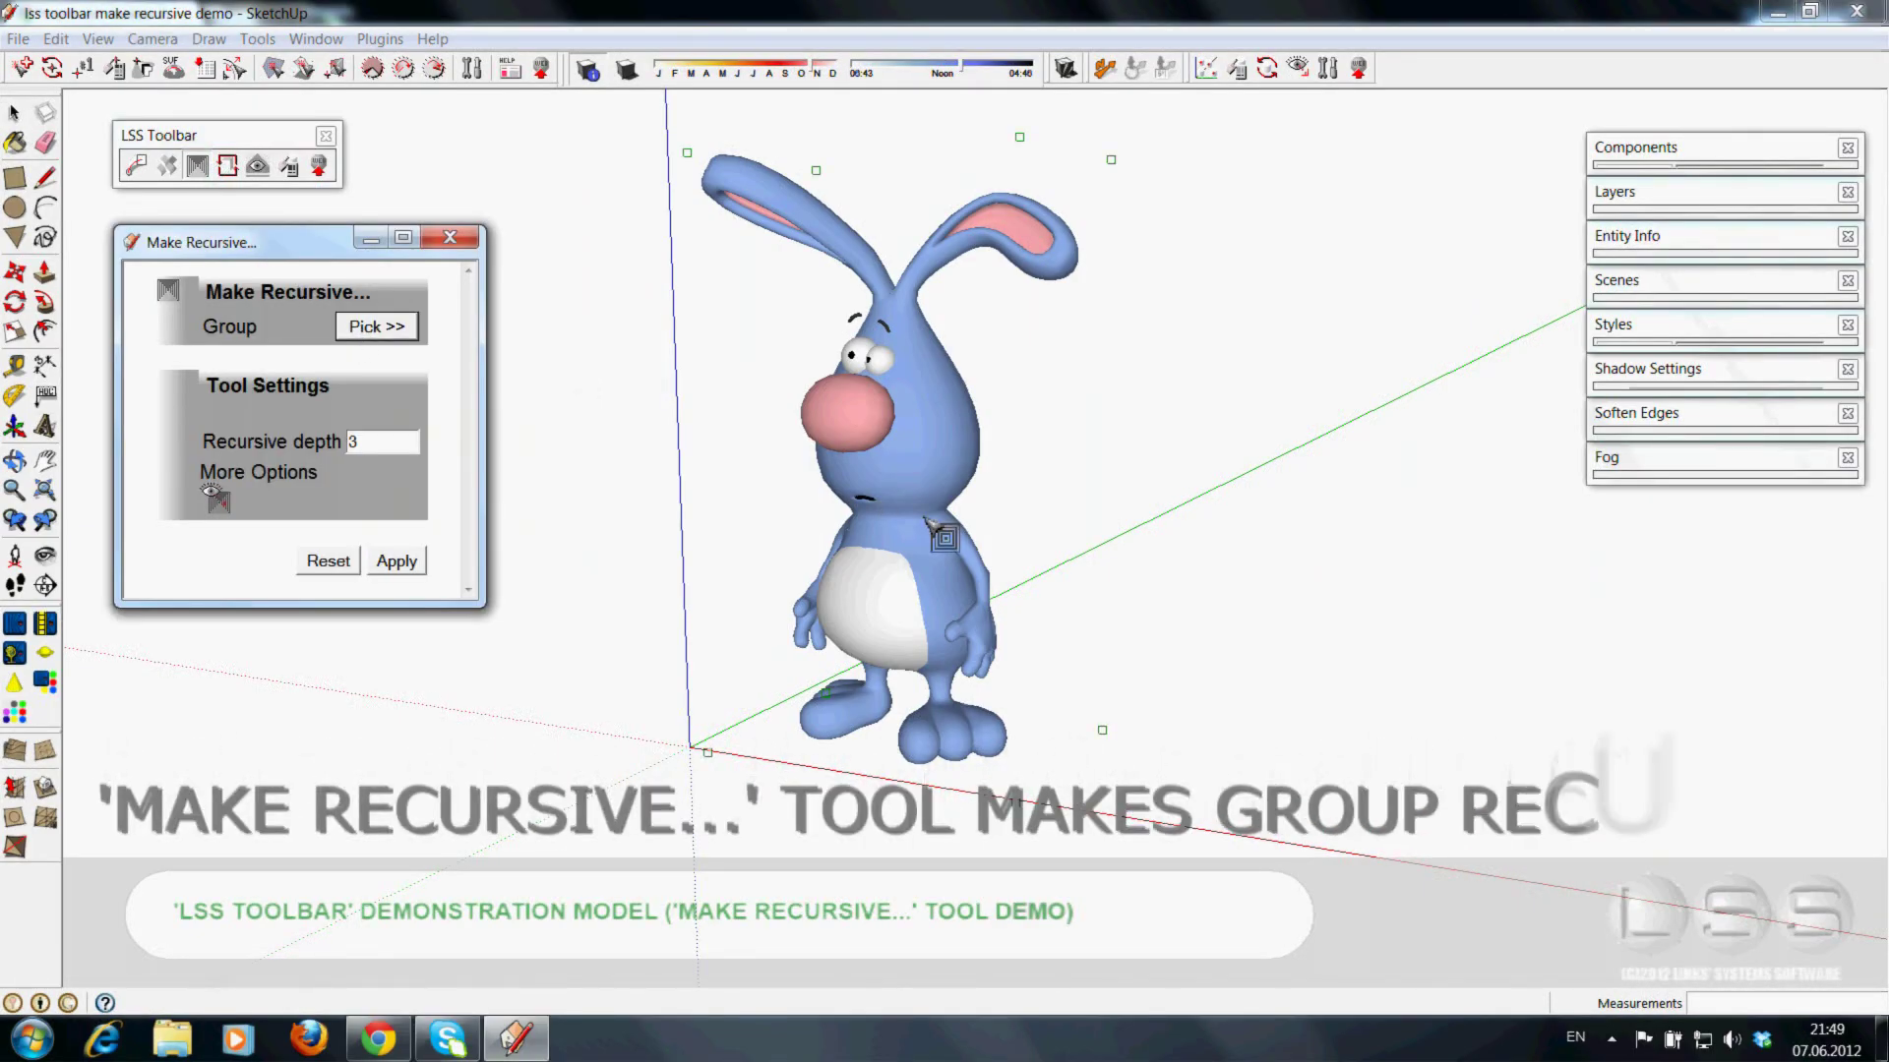
left_click(940, 492)
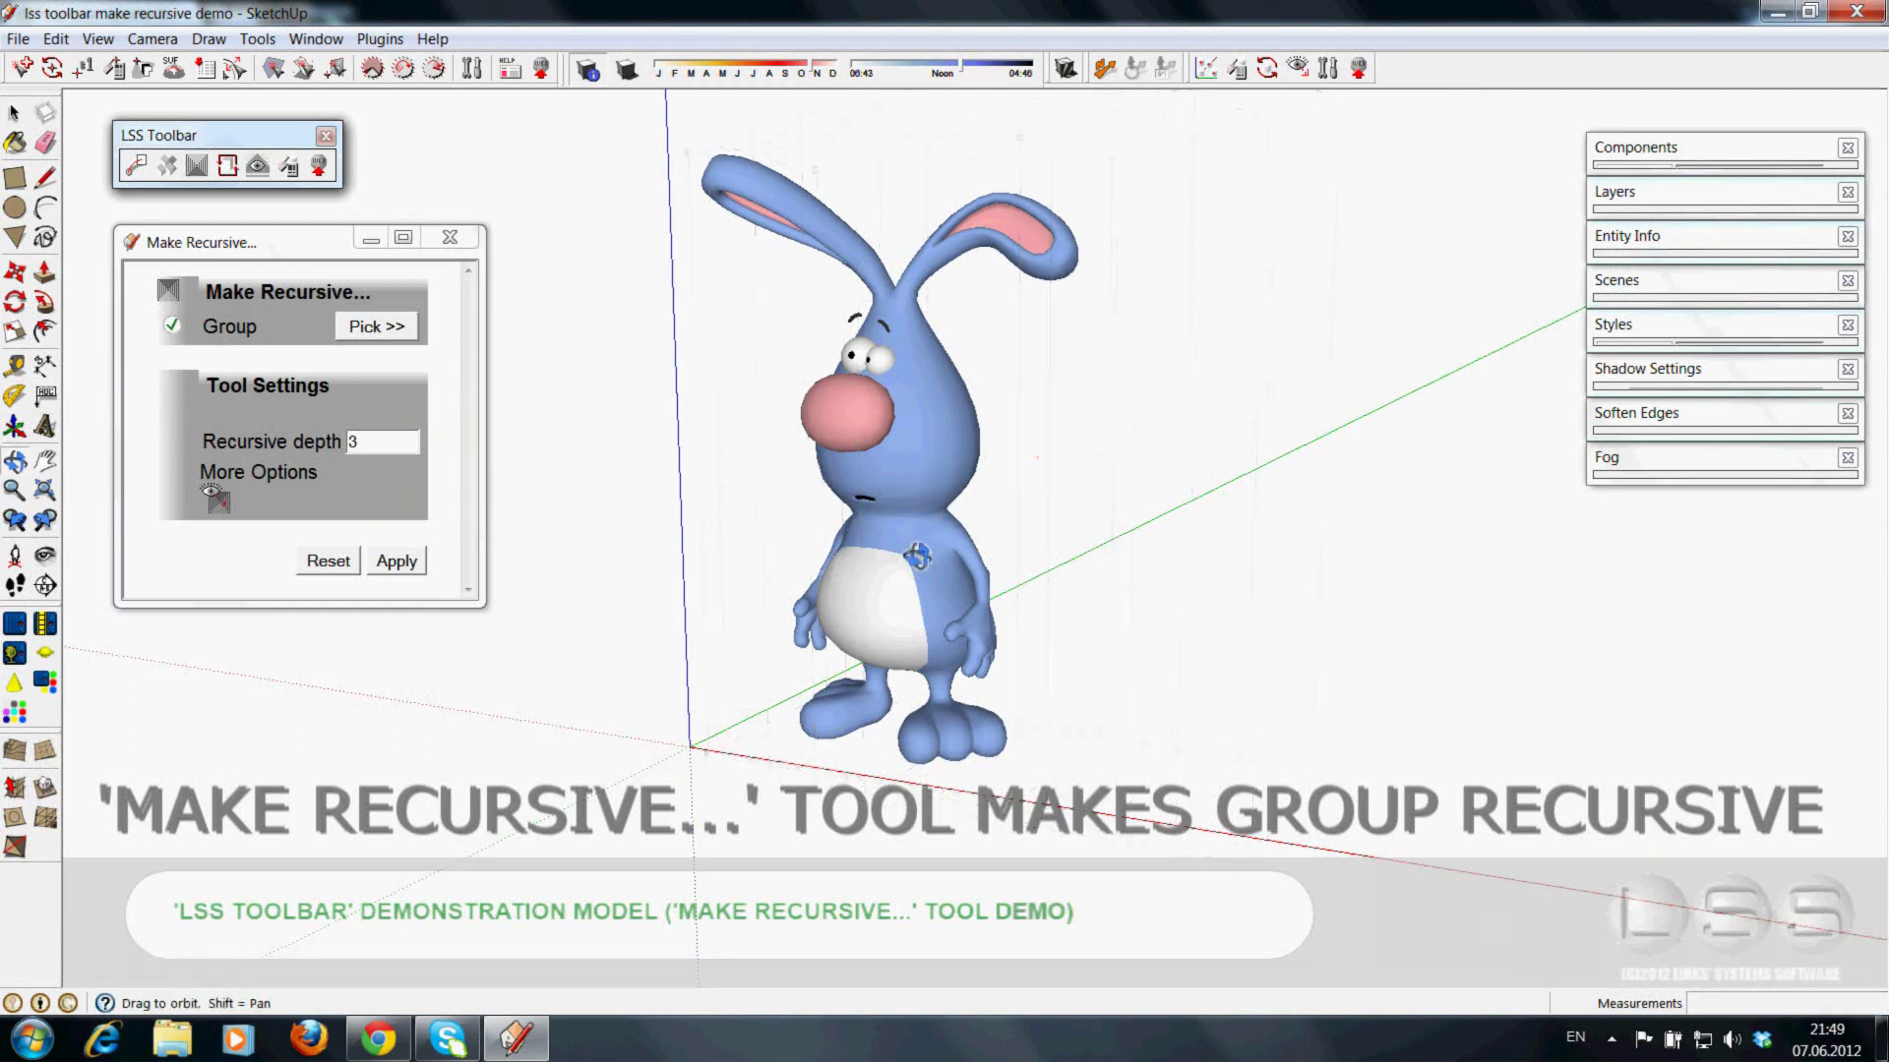
mouse_move(945, 502)
middle_mouse_down()
mouse_move(841, 620)
mouse_move(708, 492)
middle_mouse_up()
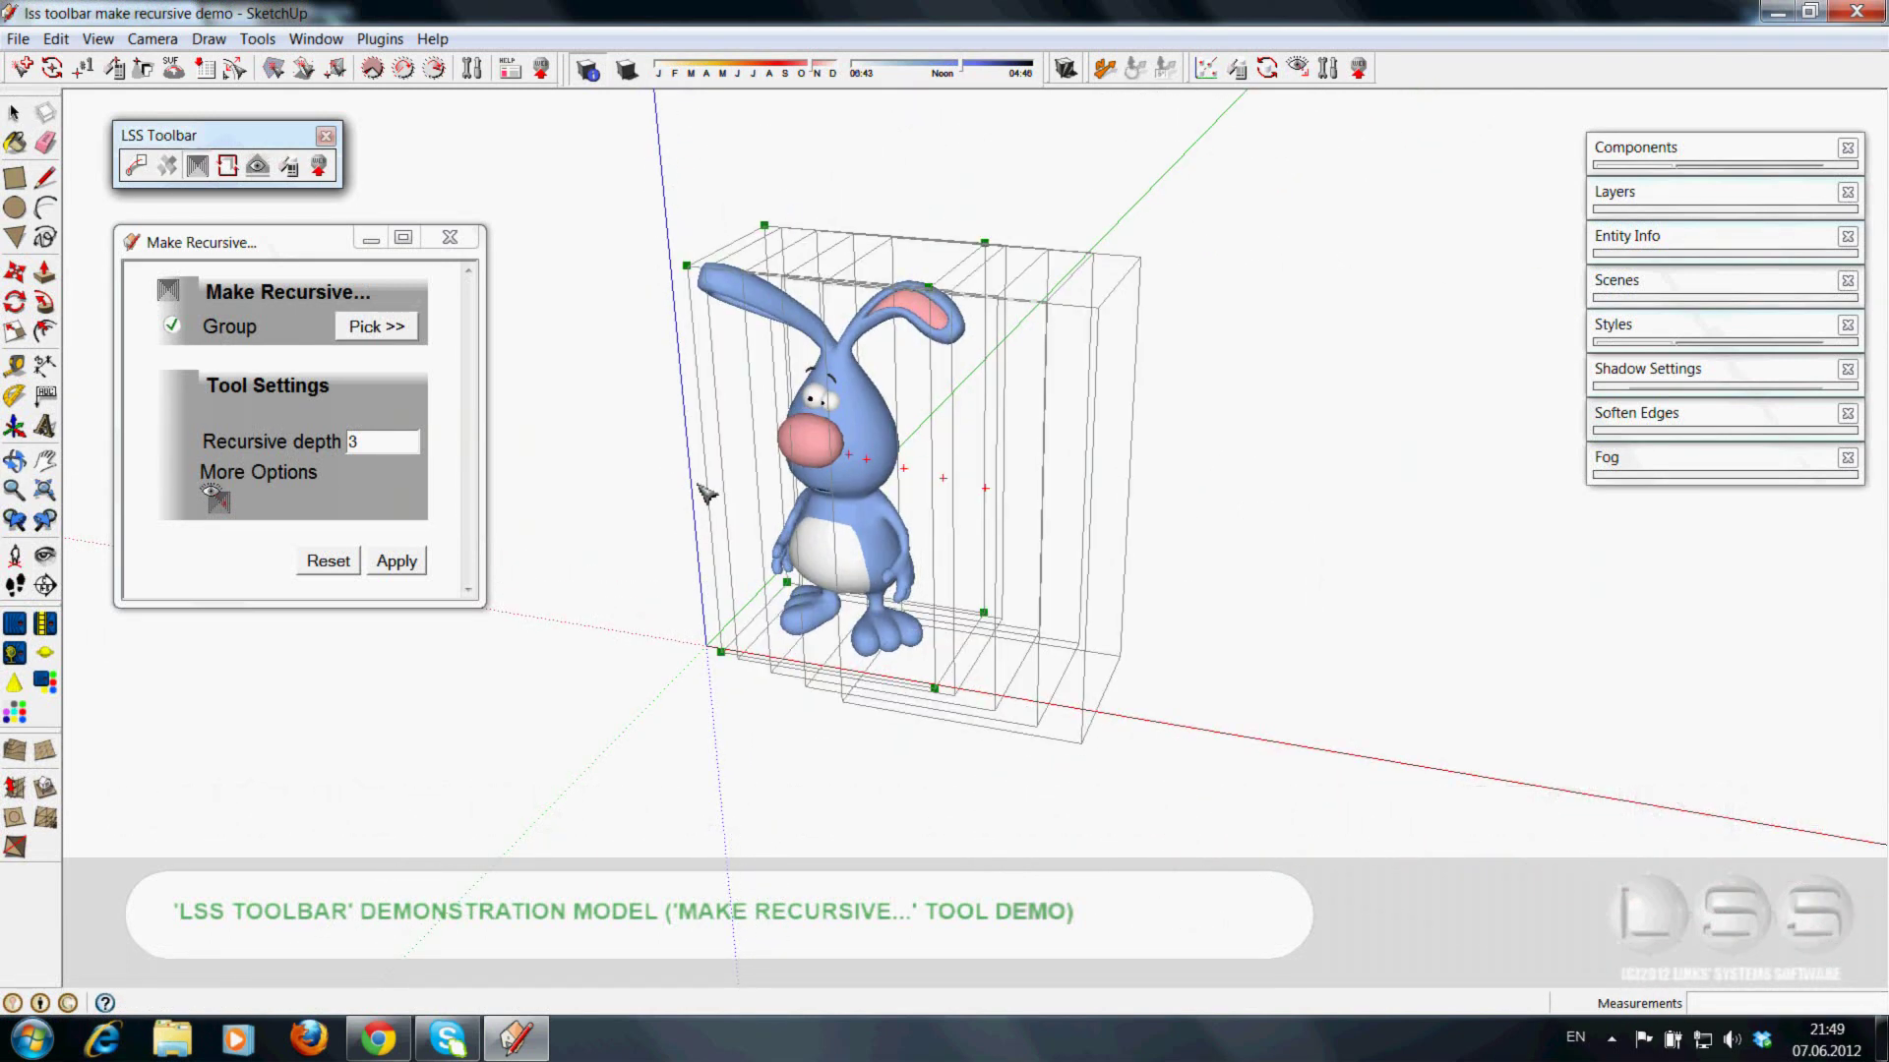
left_click(383, 565)
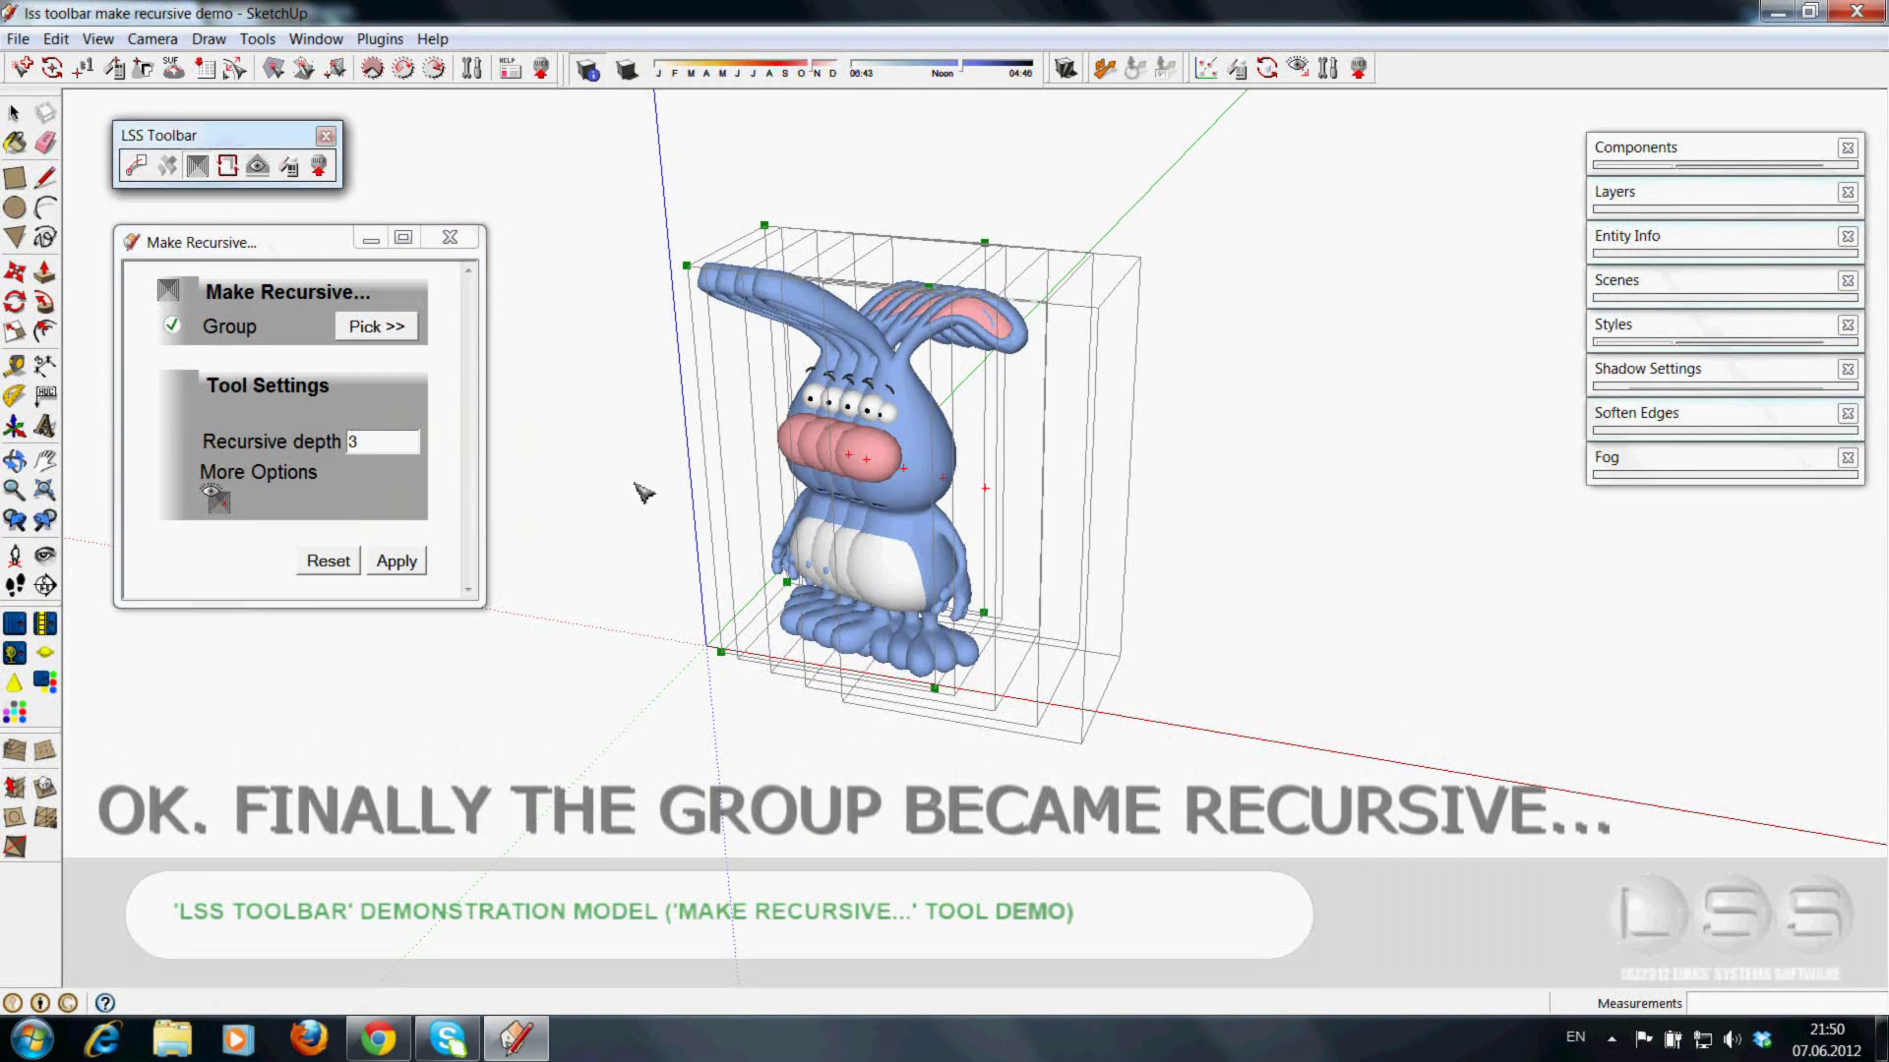
left_click(467, 244)
double_click(905, 464)
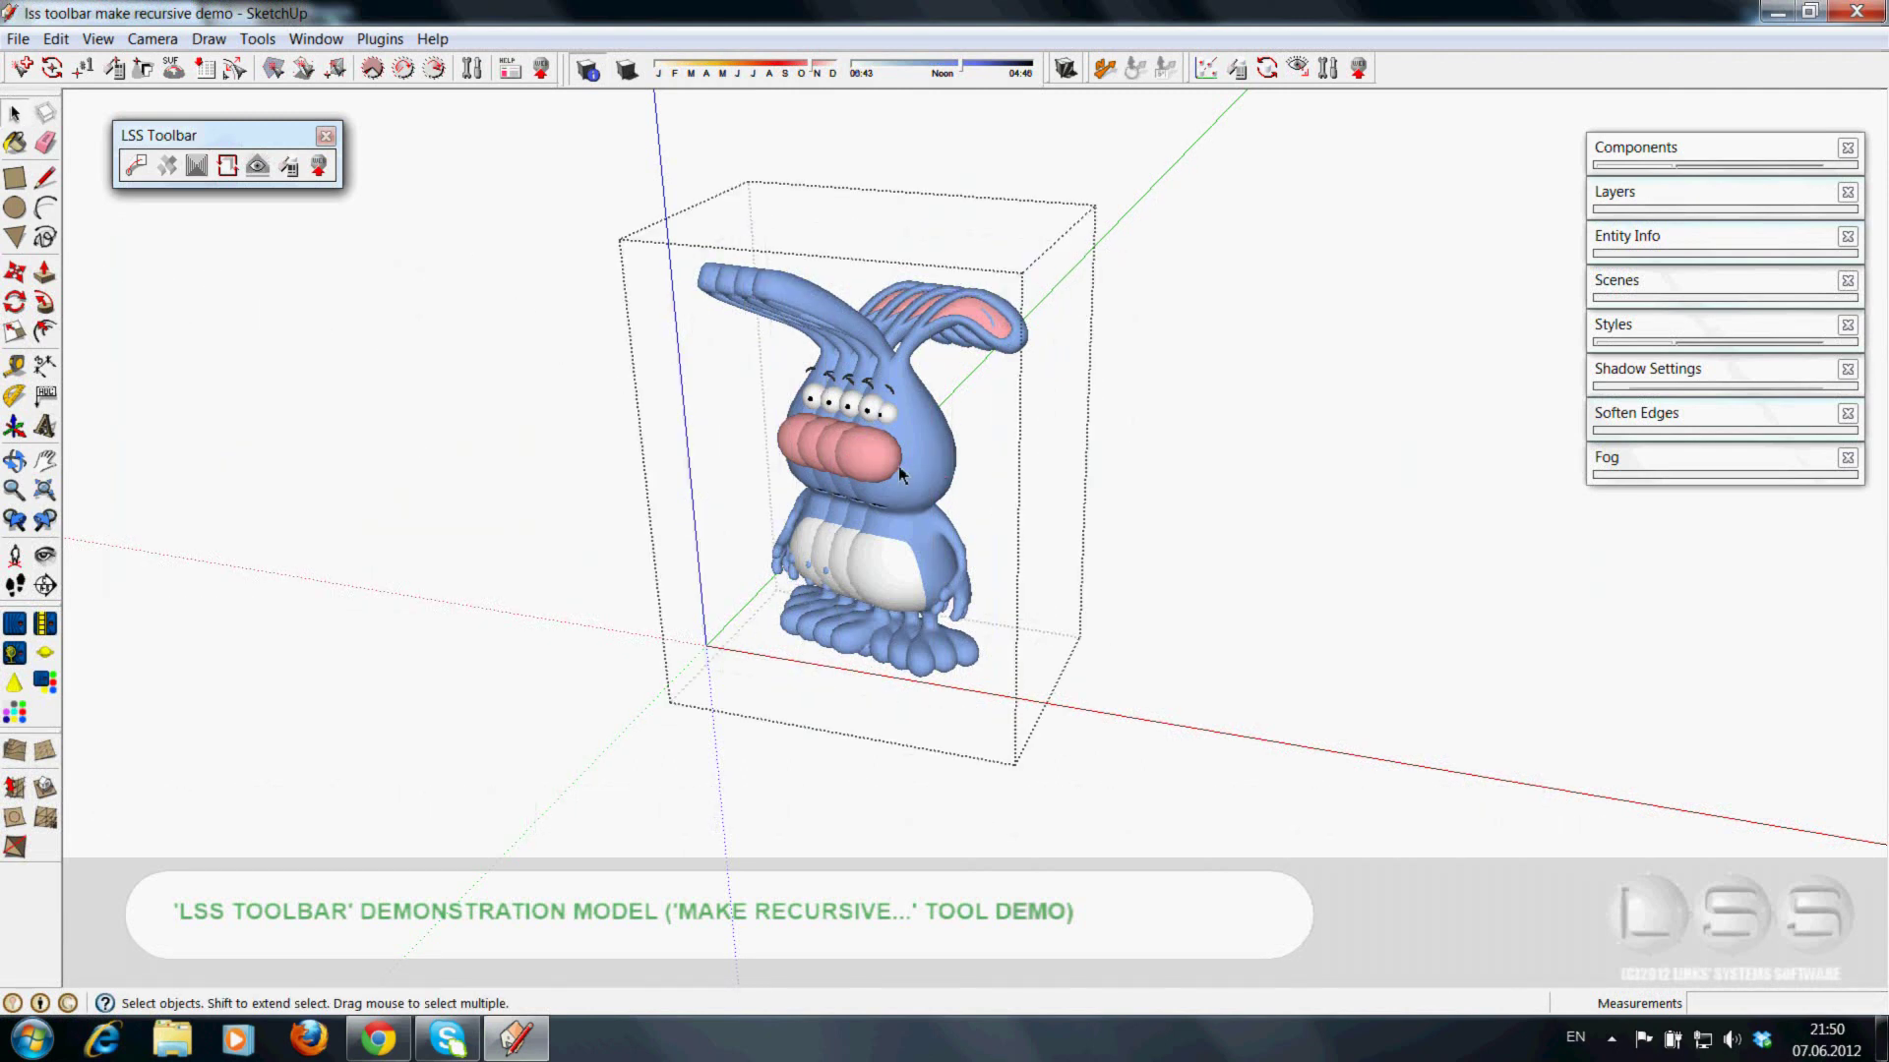
- Move the inner rabbit about 200 mm higher and tilt it to 102.2°
left_click(793, 439)
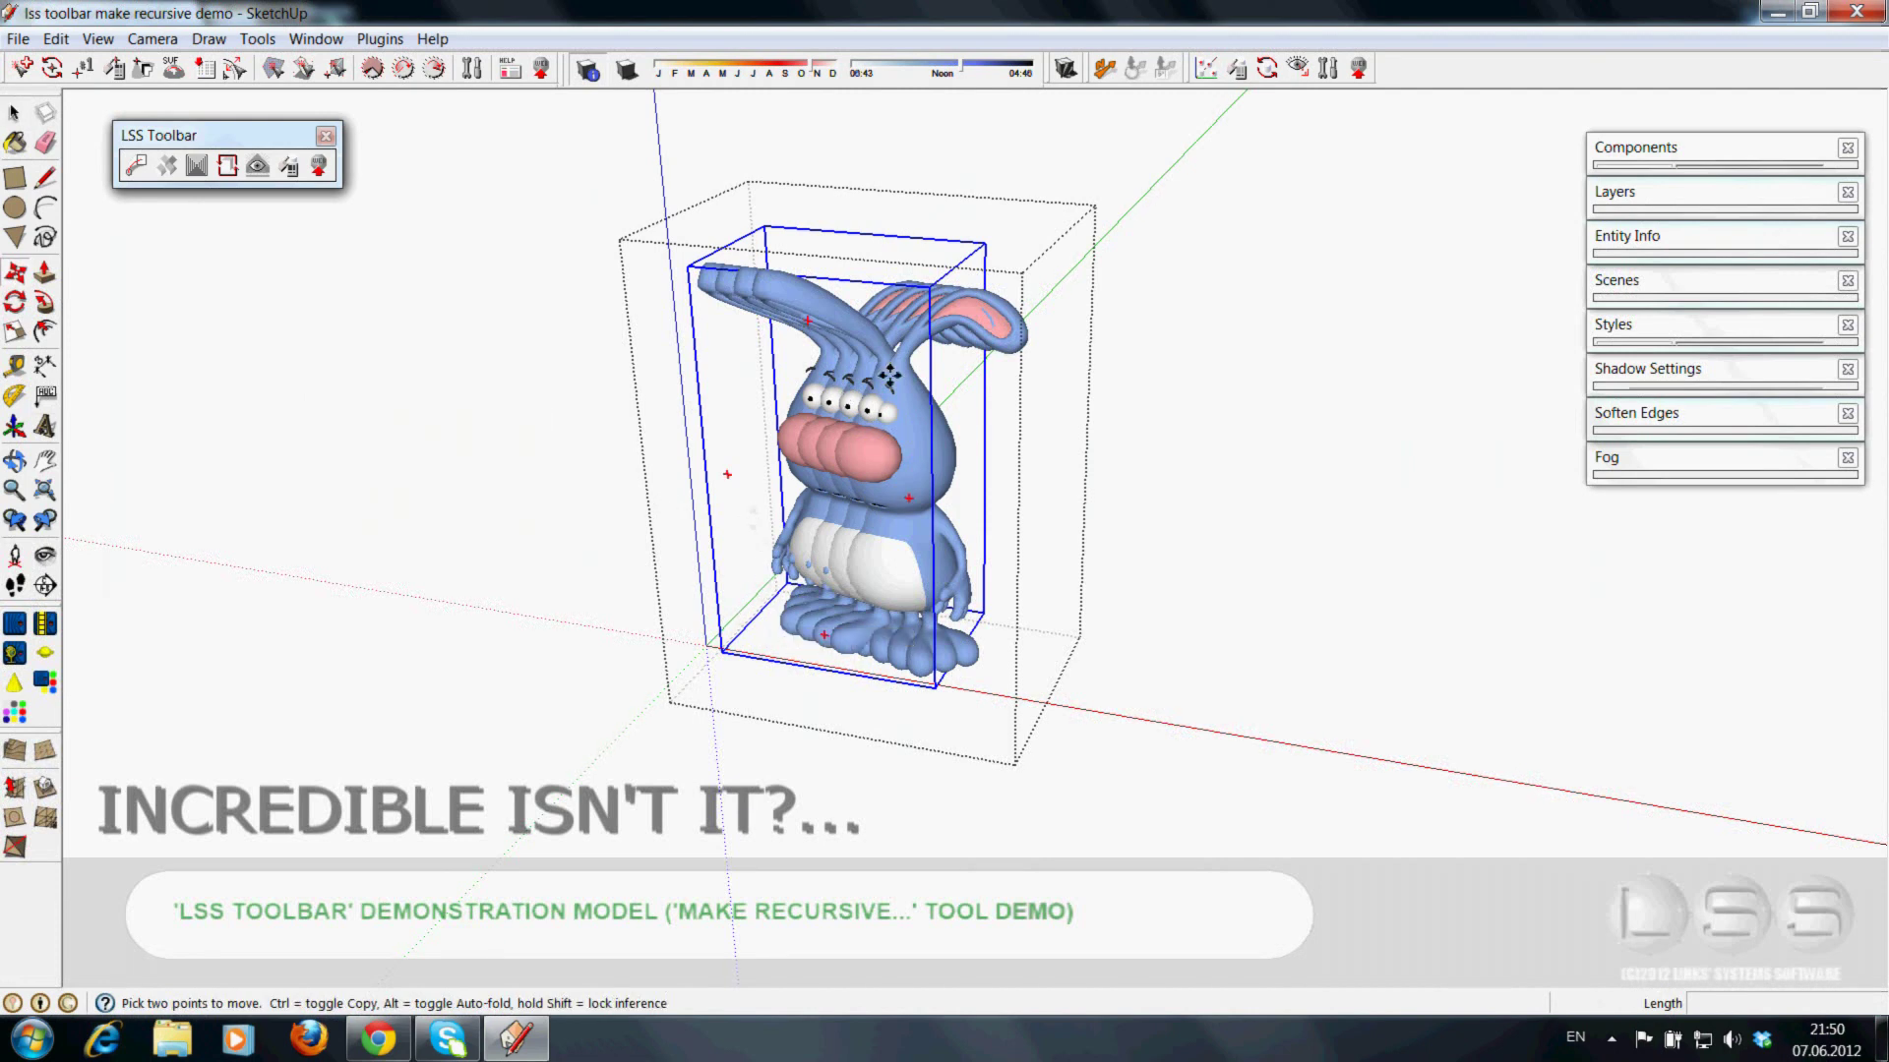
left_click(616, 590)
left_click(616, 472)
scroll(561, 675, "down", 2)
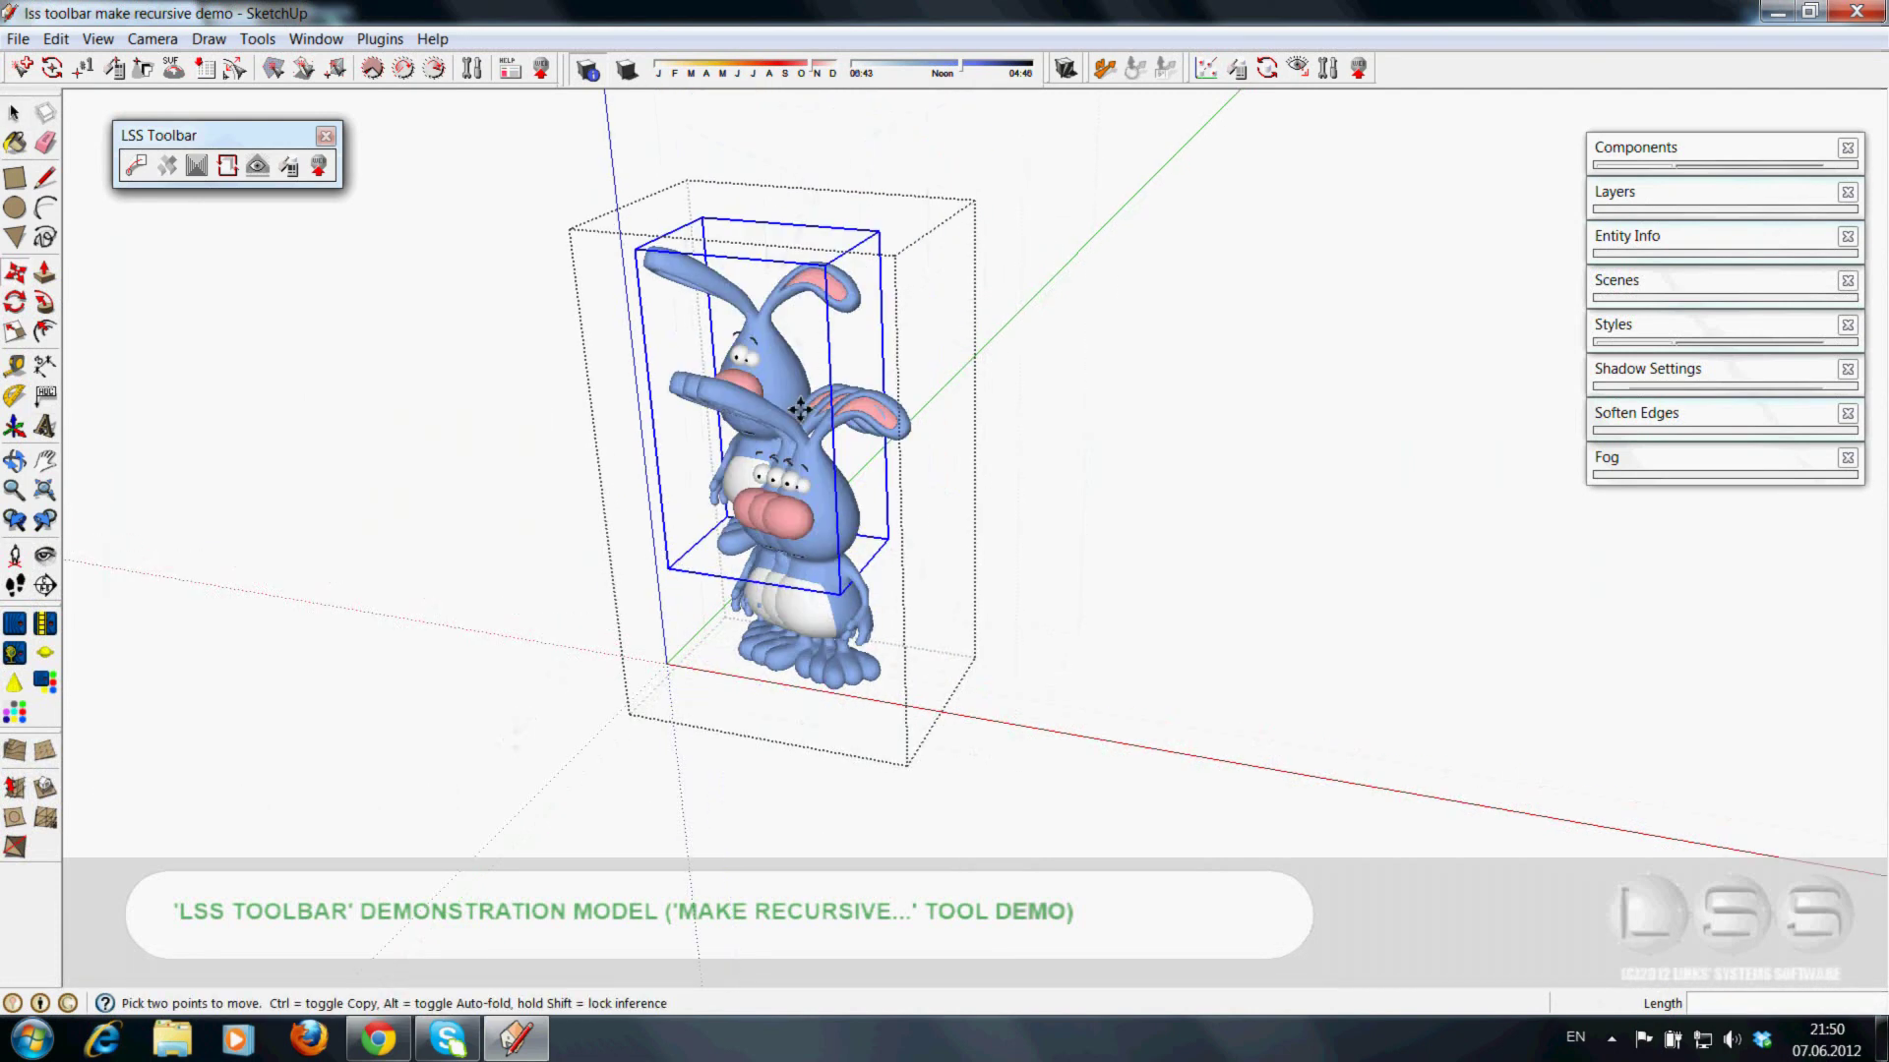
left_click(752, 300)
- Scale the inner rabbit to 0.91 and refresh the recursive rabbit group
key("m")
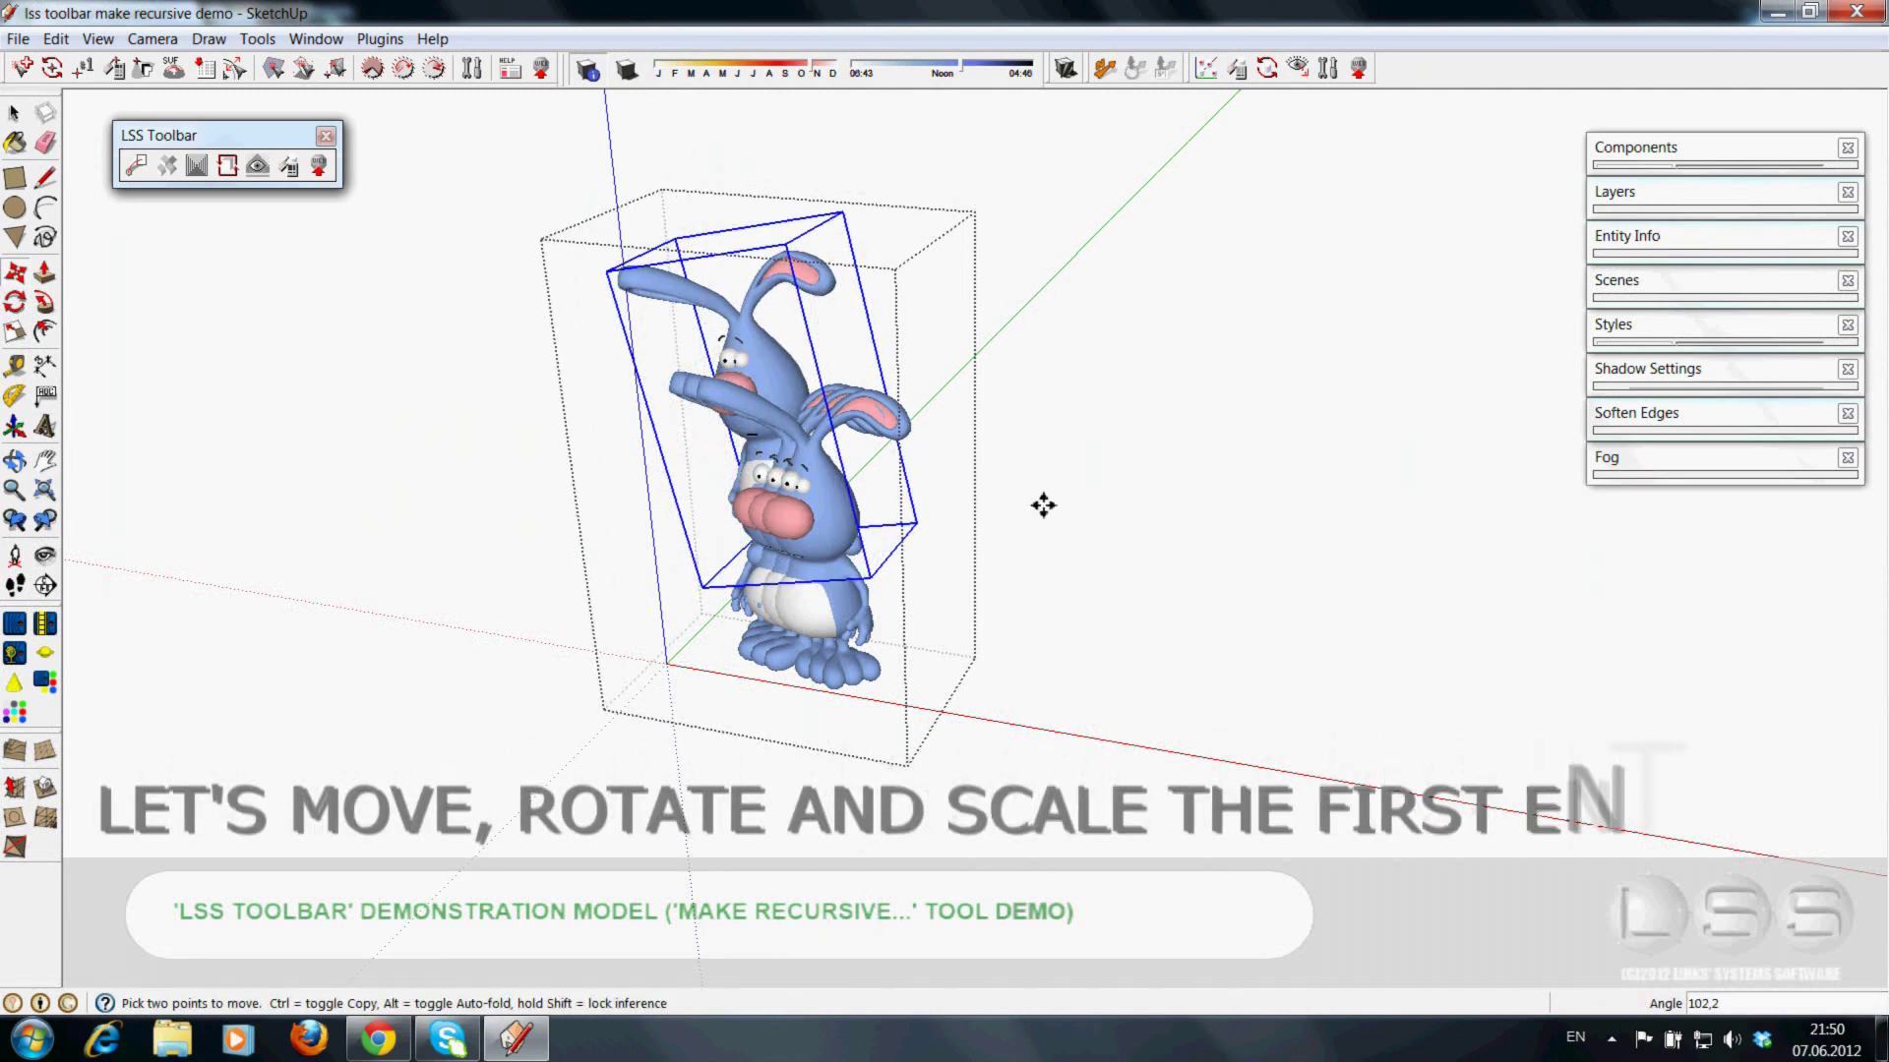
left_click(18, 333)
left_click_drag(842, 214, 835, 251)
left_click(834, 251)
key("space")
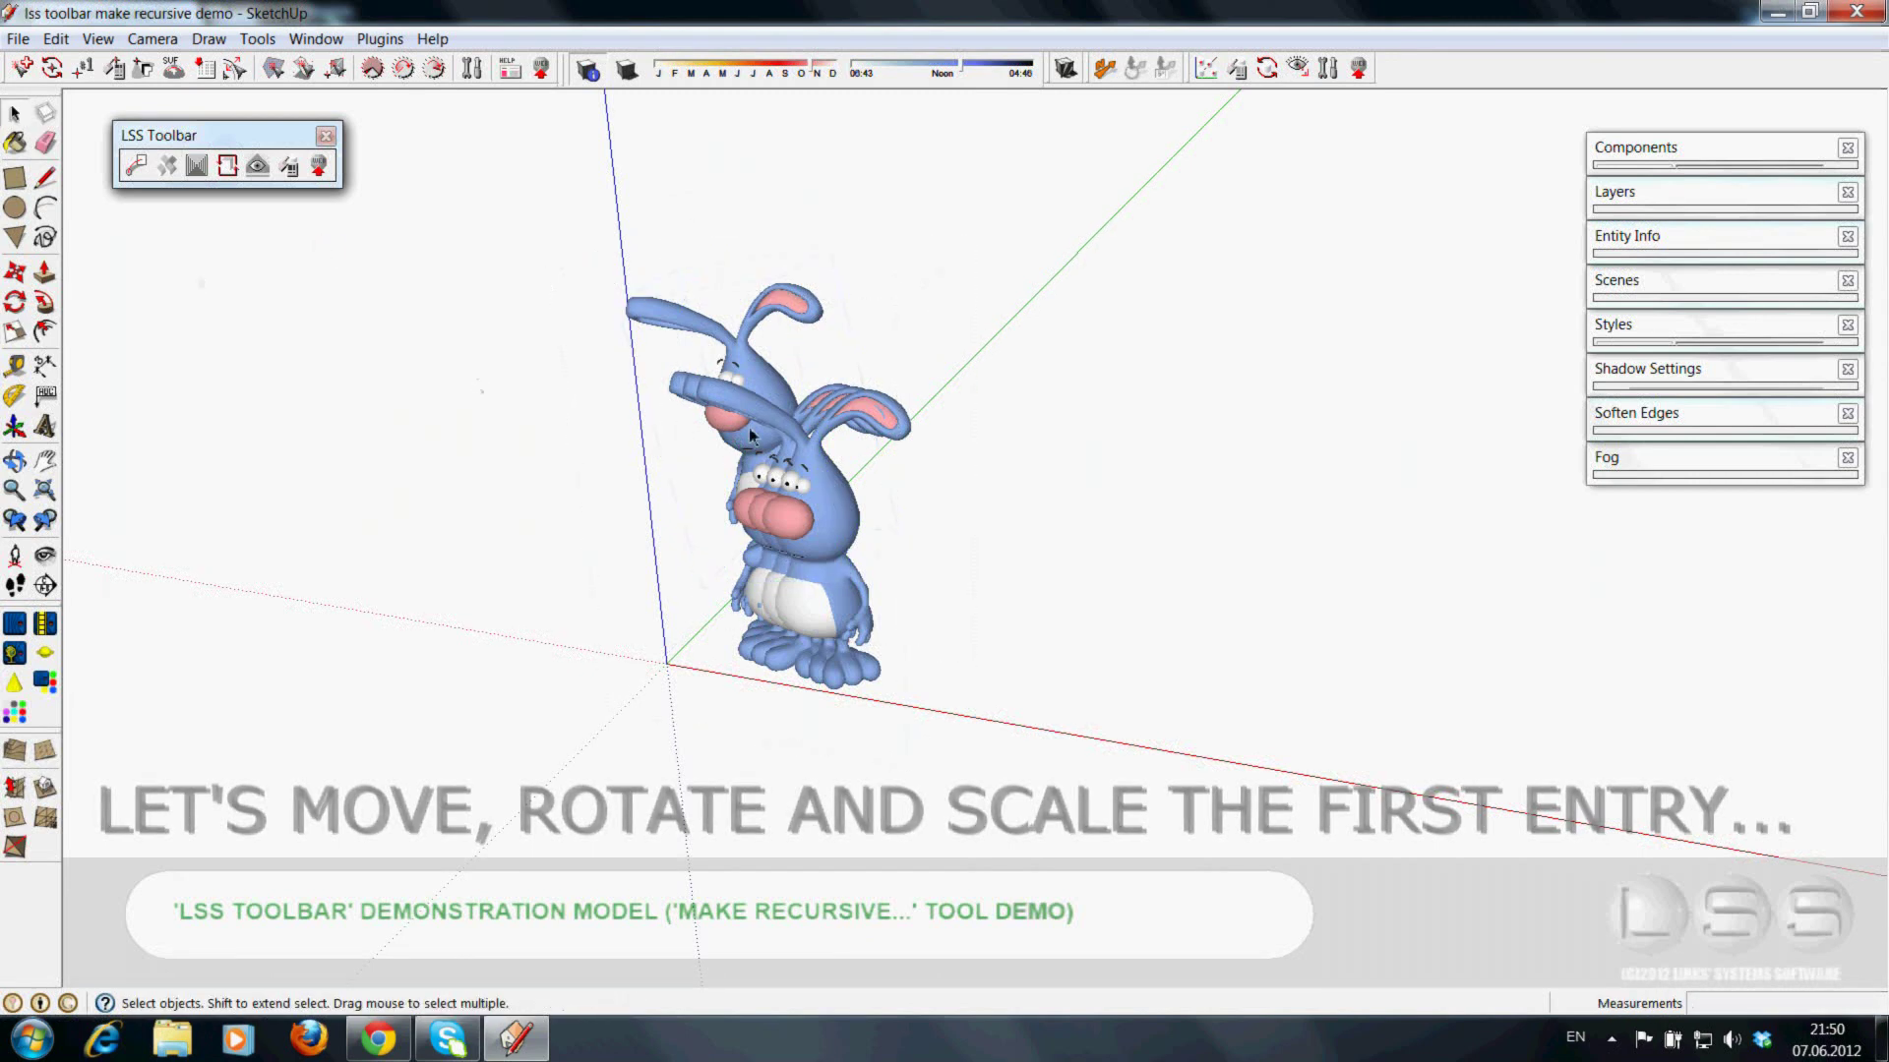
left_click(748, 428)
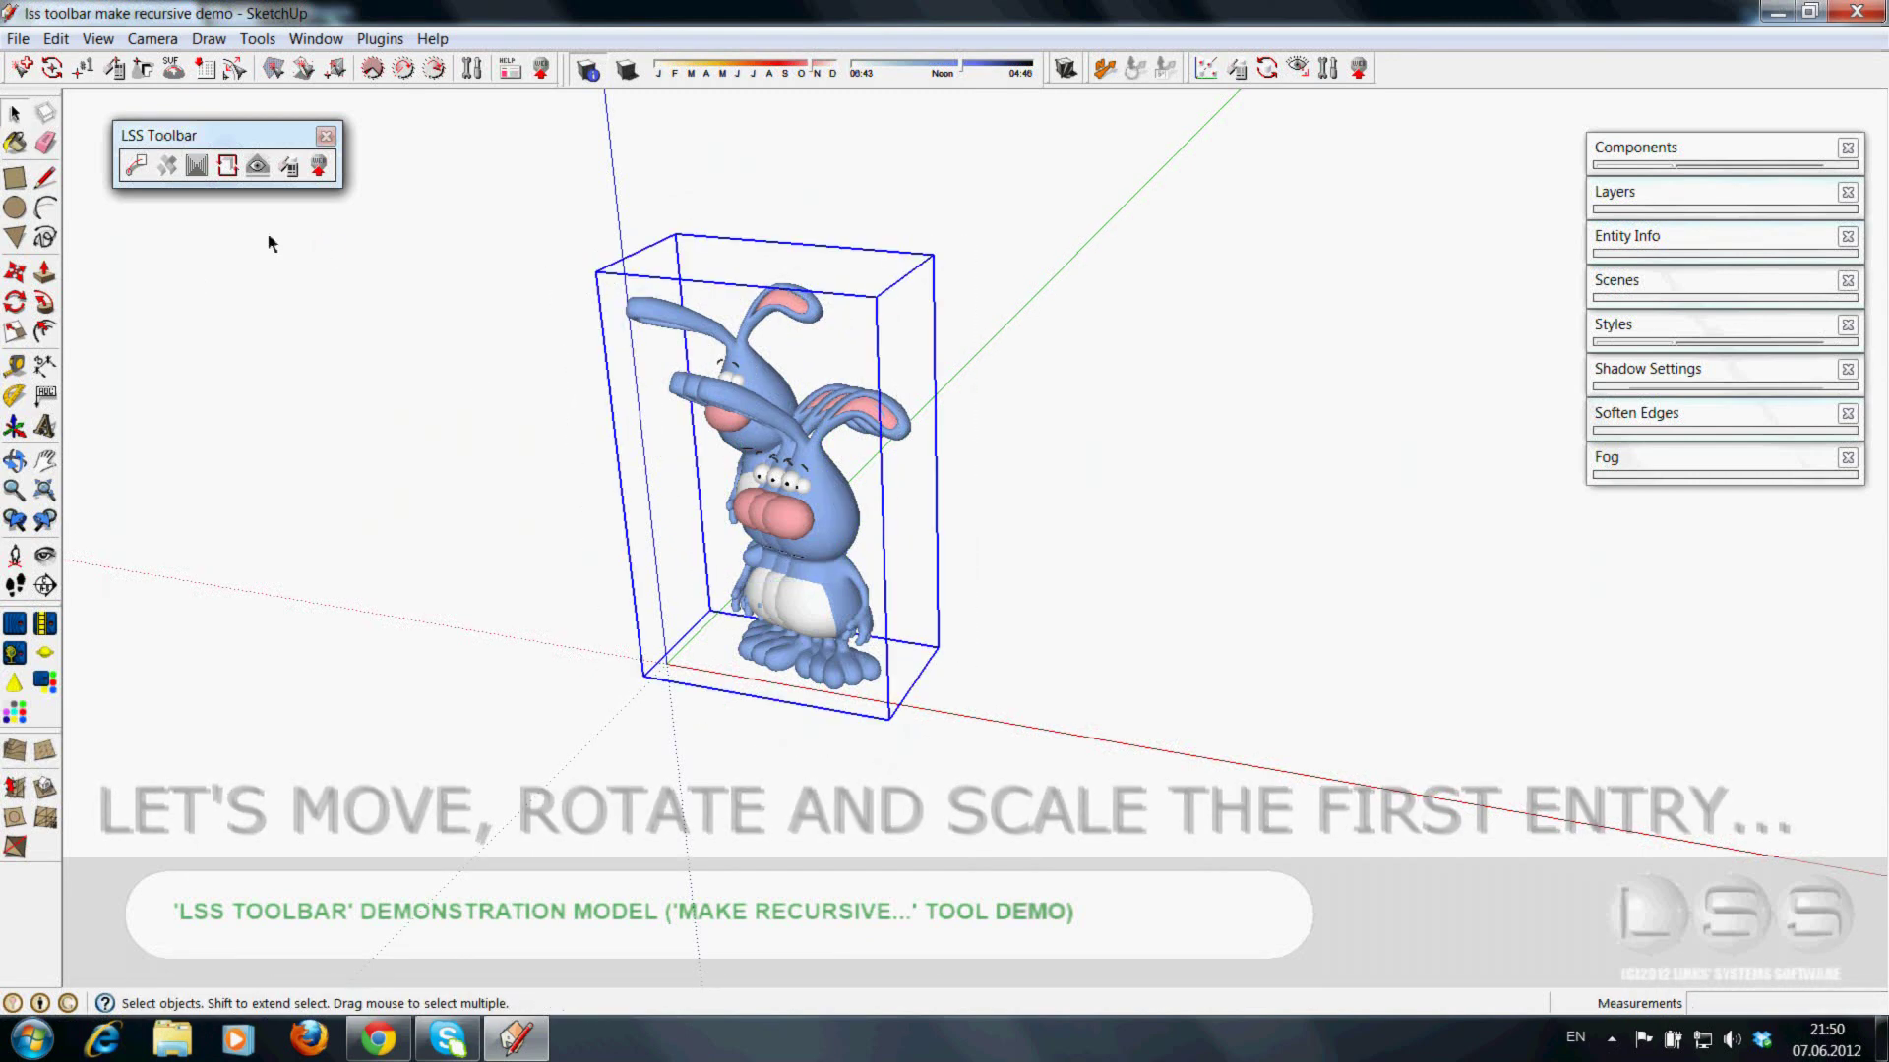
left_click(227, 166)
- Move the inner rabbit upward and rebuild the recursive stack with LSS Refresh
mouse_move(944, 461)
middle_mouse_down()
mouse_move(965, 557)
mouse_move(1188, 425)
mouse_move(1033, 590)
mouse_move(831, 549)
middle_mouse_up()
double_click(831, 549)
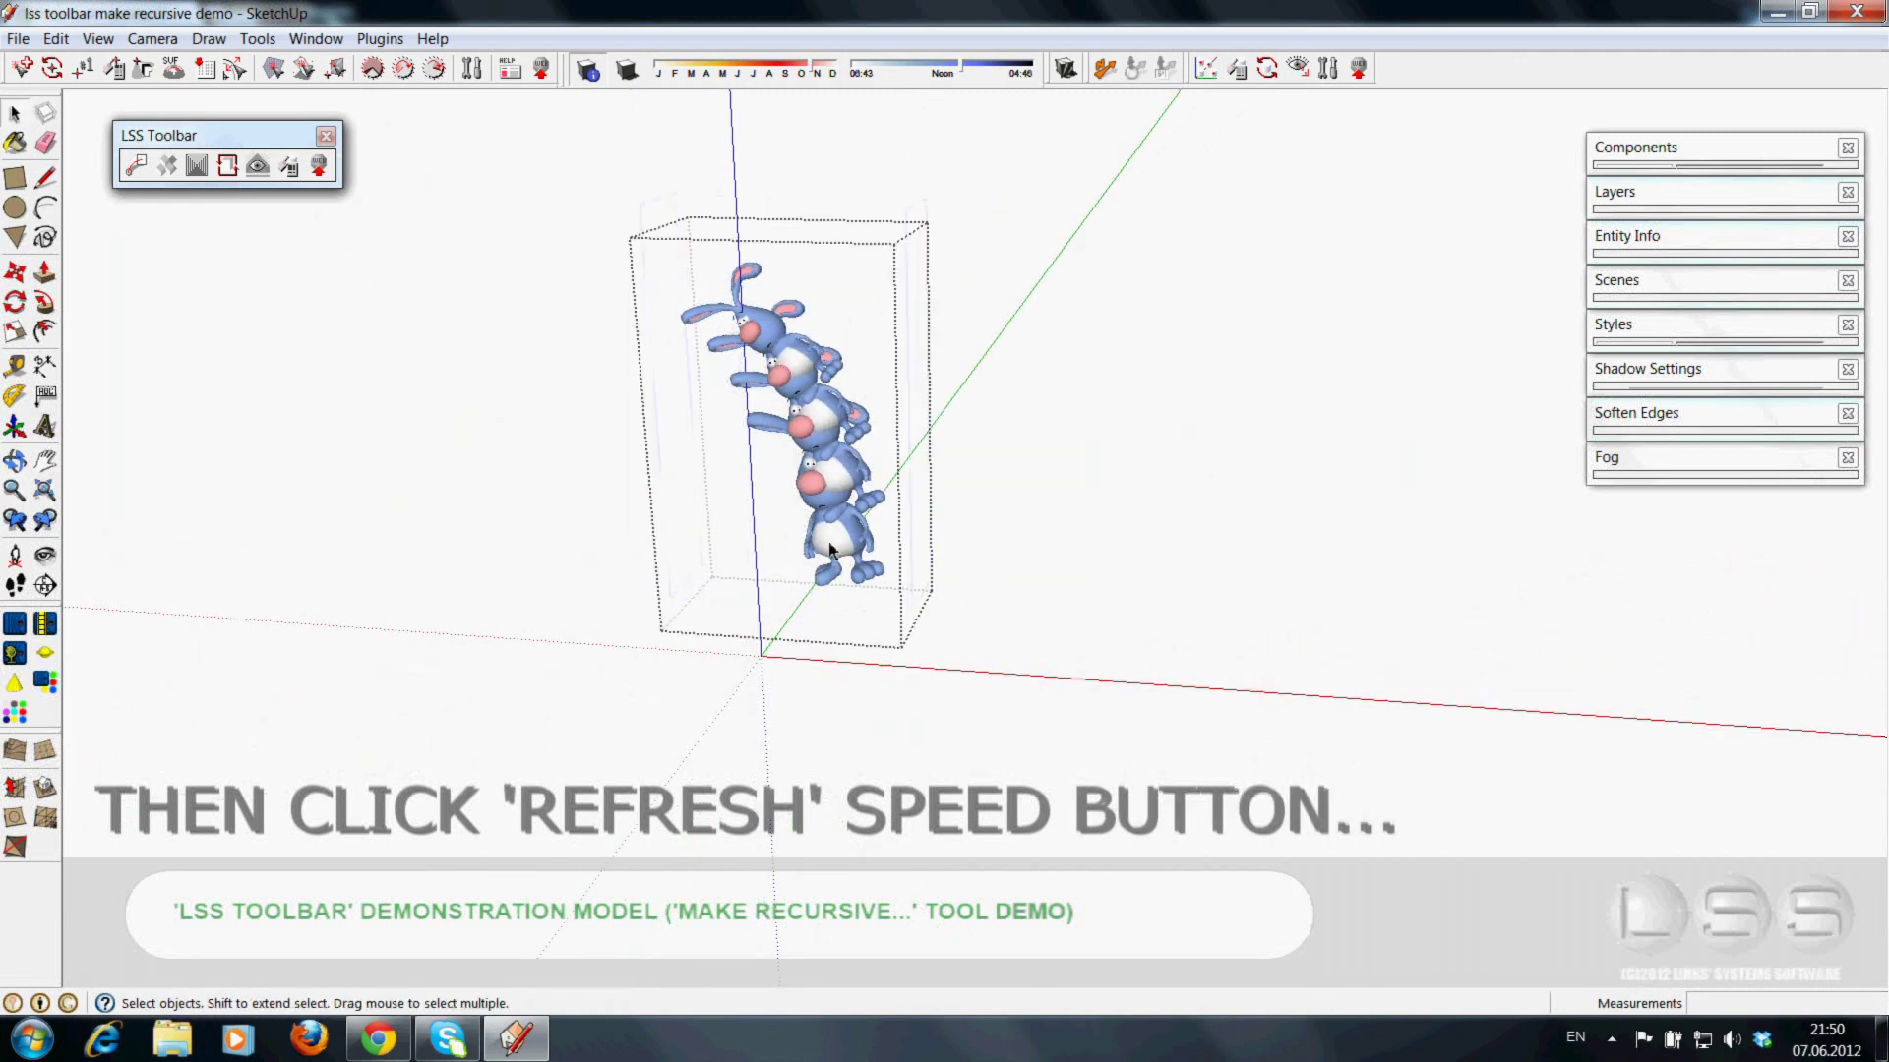
left_click(14, 273)
left_click_drag(1063, 548, 1063, 476)
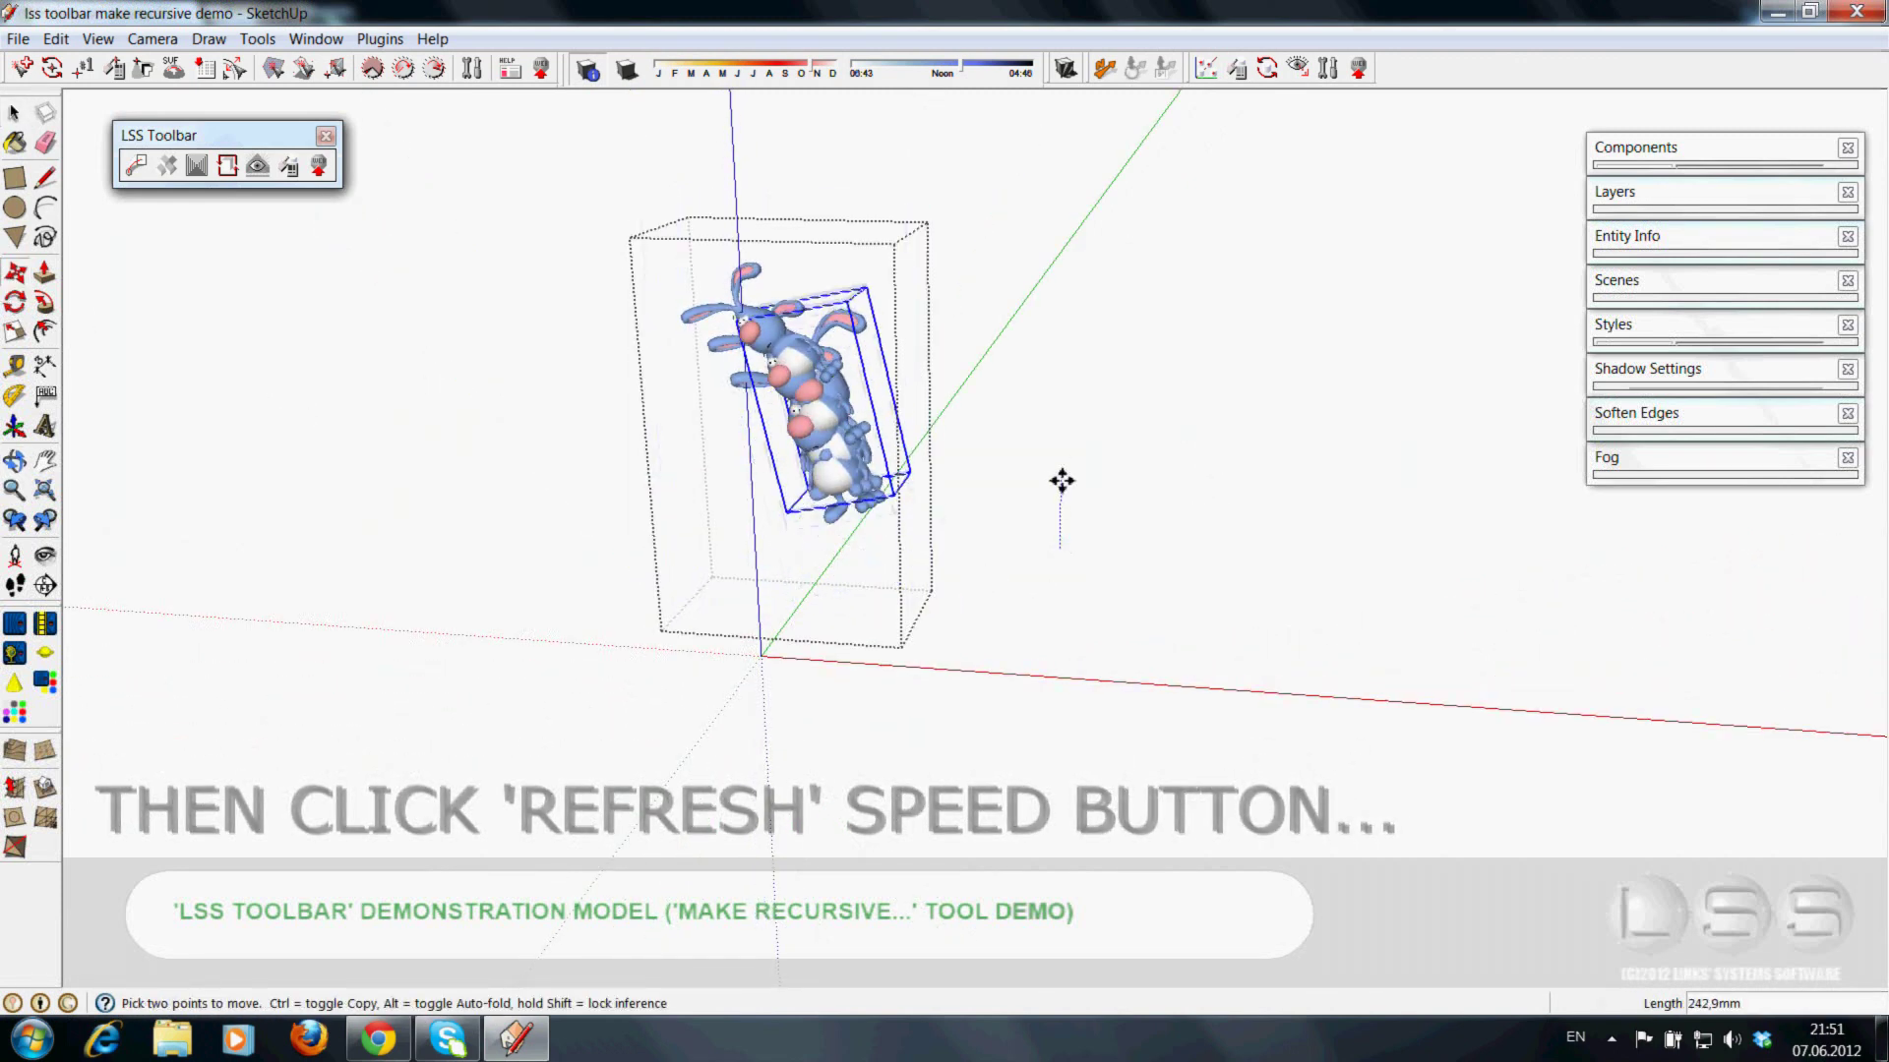
left_click(227, 166)
scroll(902, 616, "down", 2)
scroll(812, 466, "up", 2)
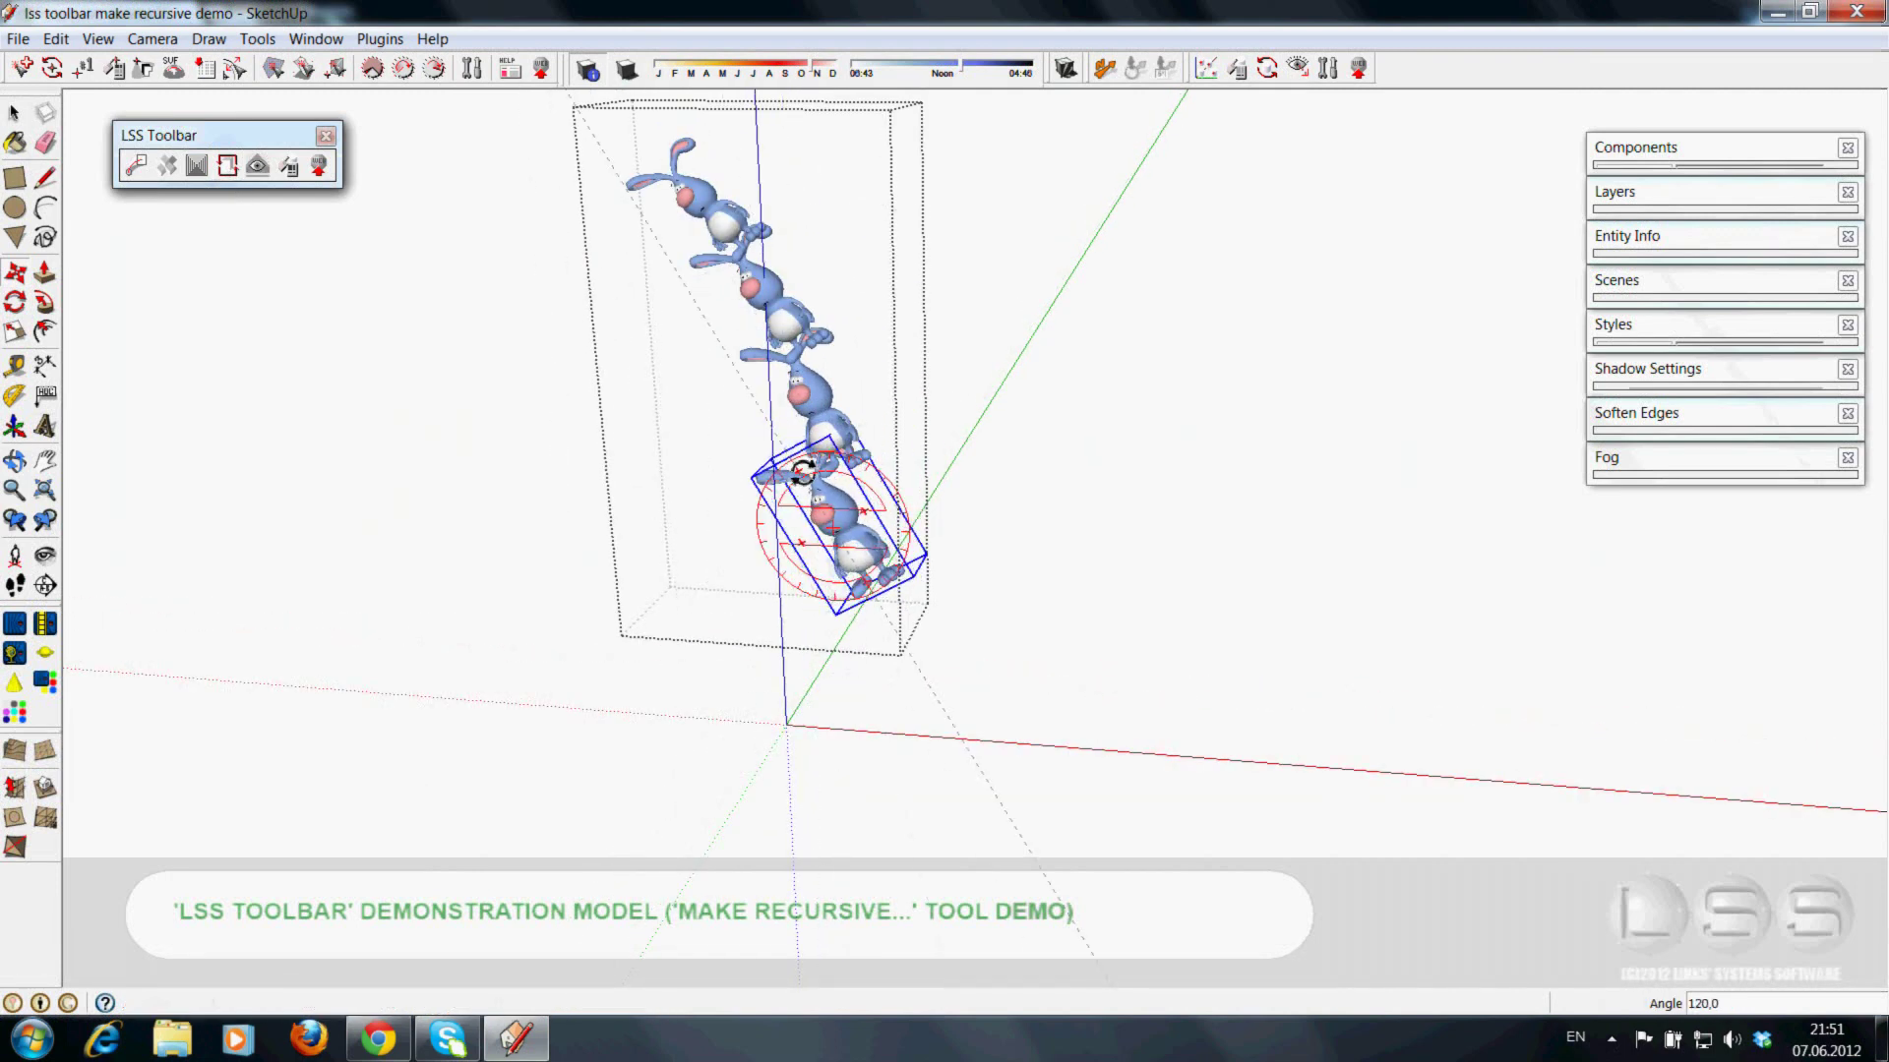
key("m")
left_click(227, 167)
left_click(926, 567)
- Rotate the bunny upright
key("Escape")
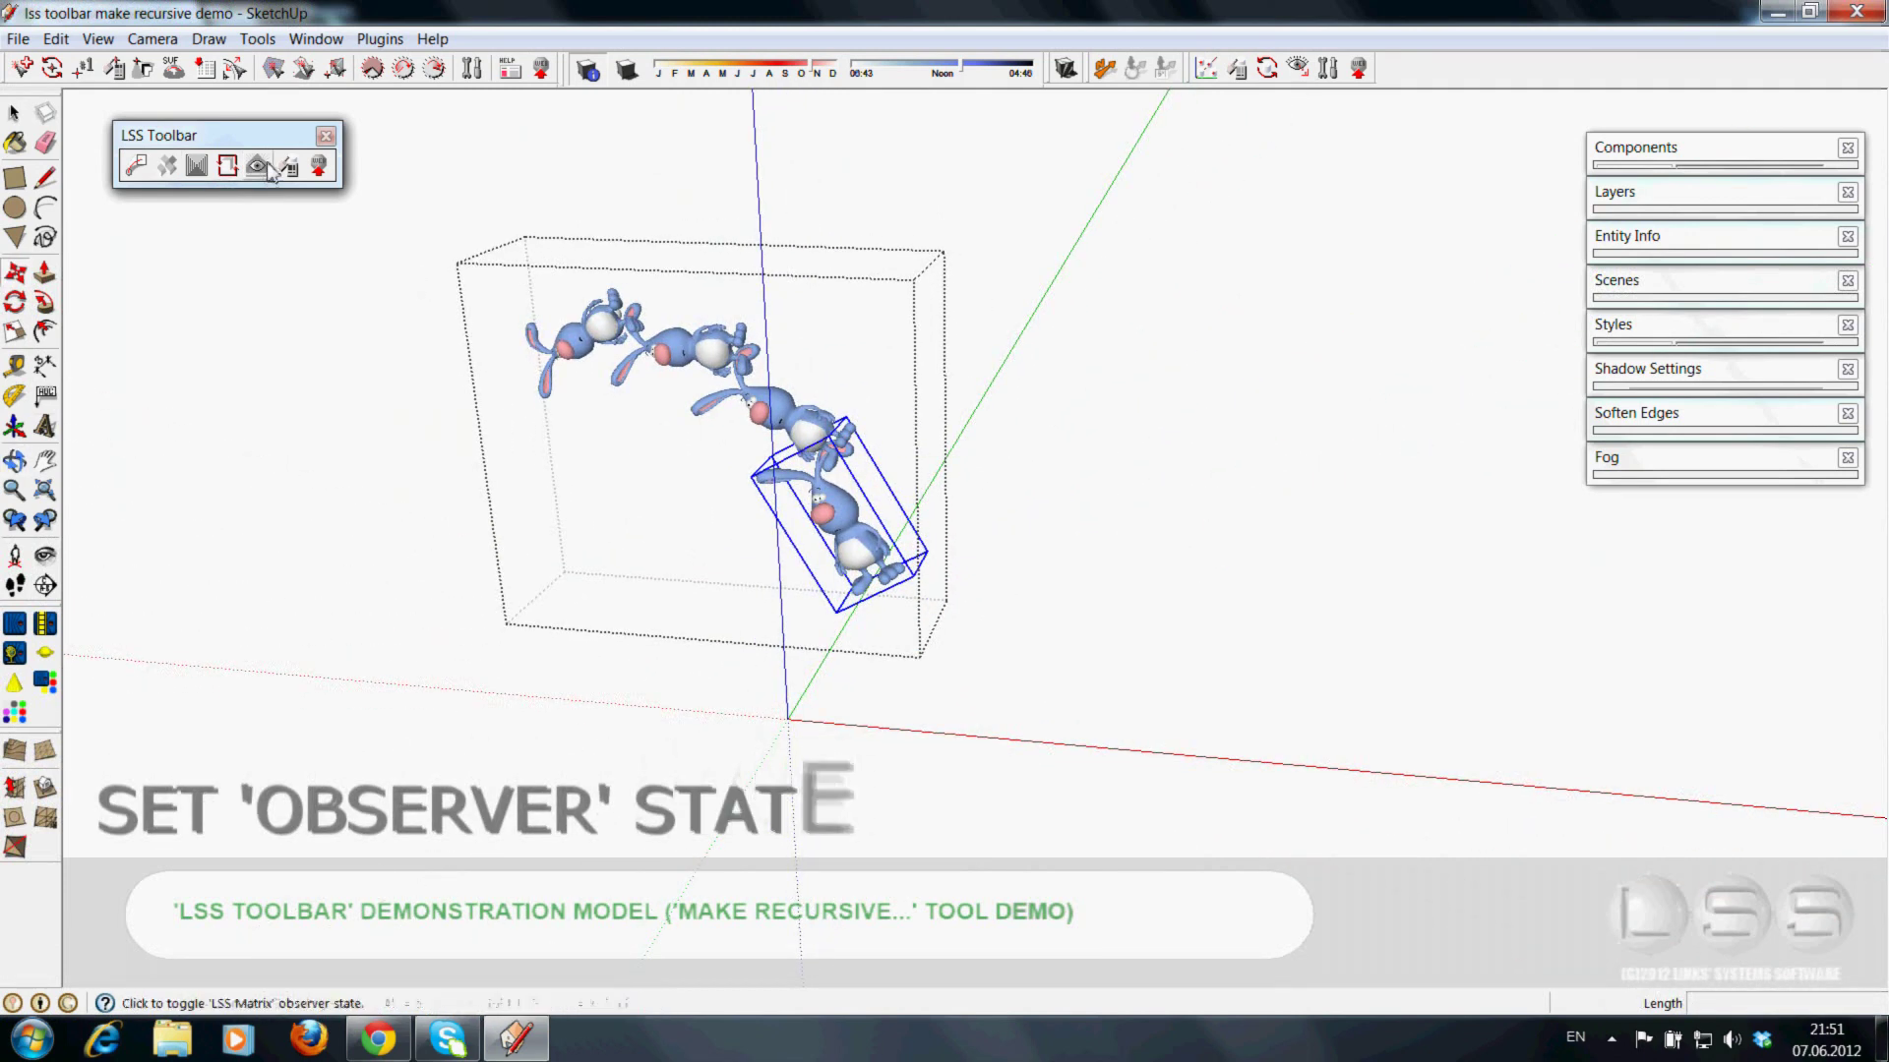
middle_click_drag(906, 498, 919, 458)
scroll(919, 458, "up", 3)
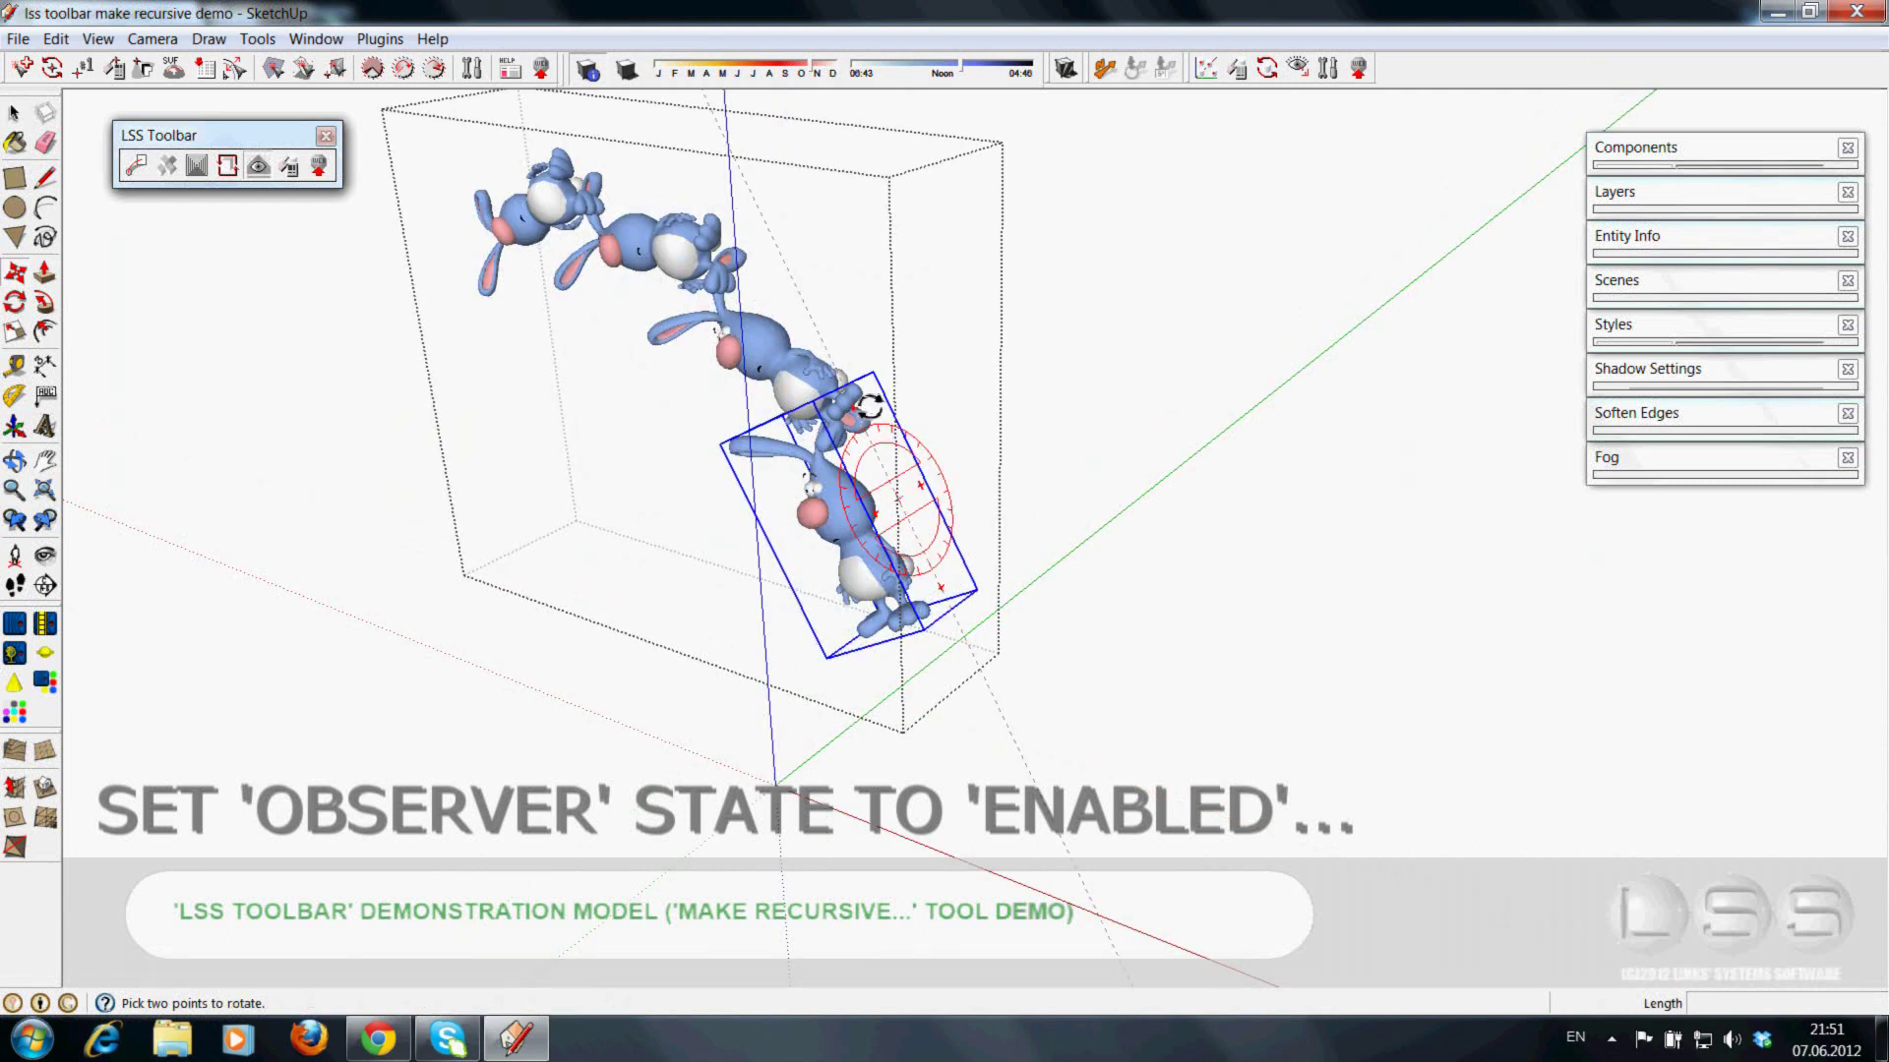
left_click(868, 405)
left_click(891, 397)
middle_click_drag(780, 515, 901, 576)
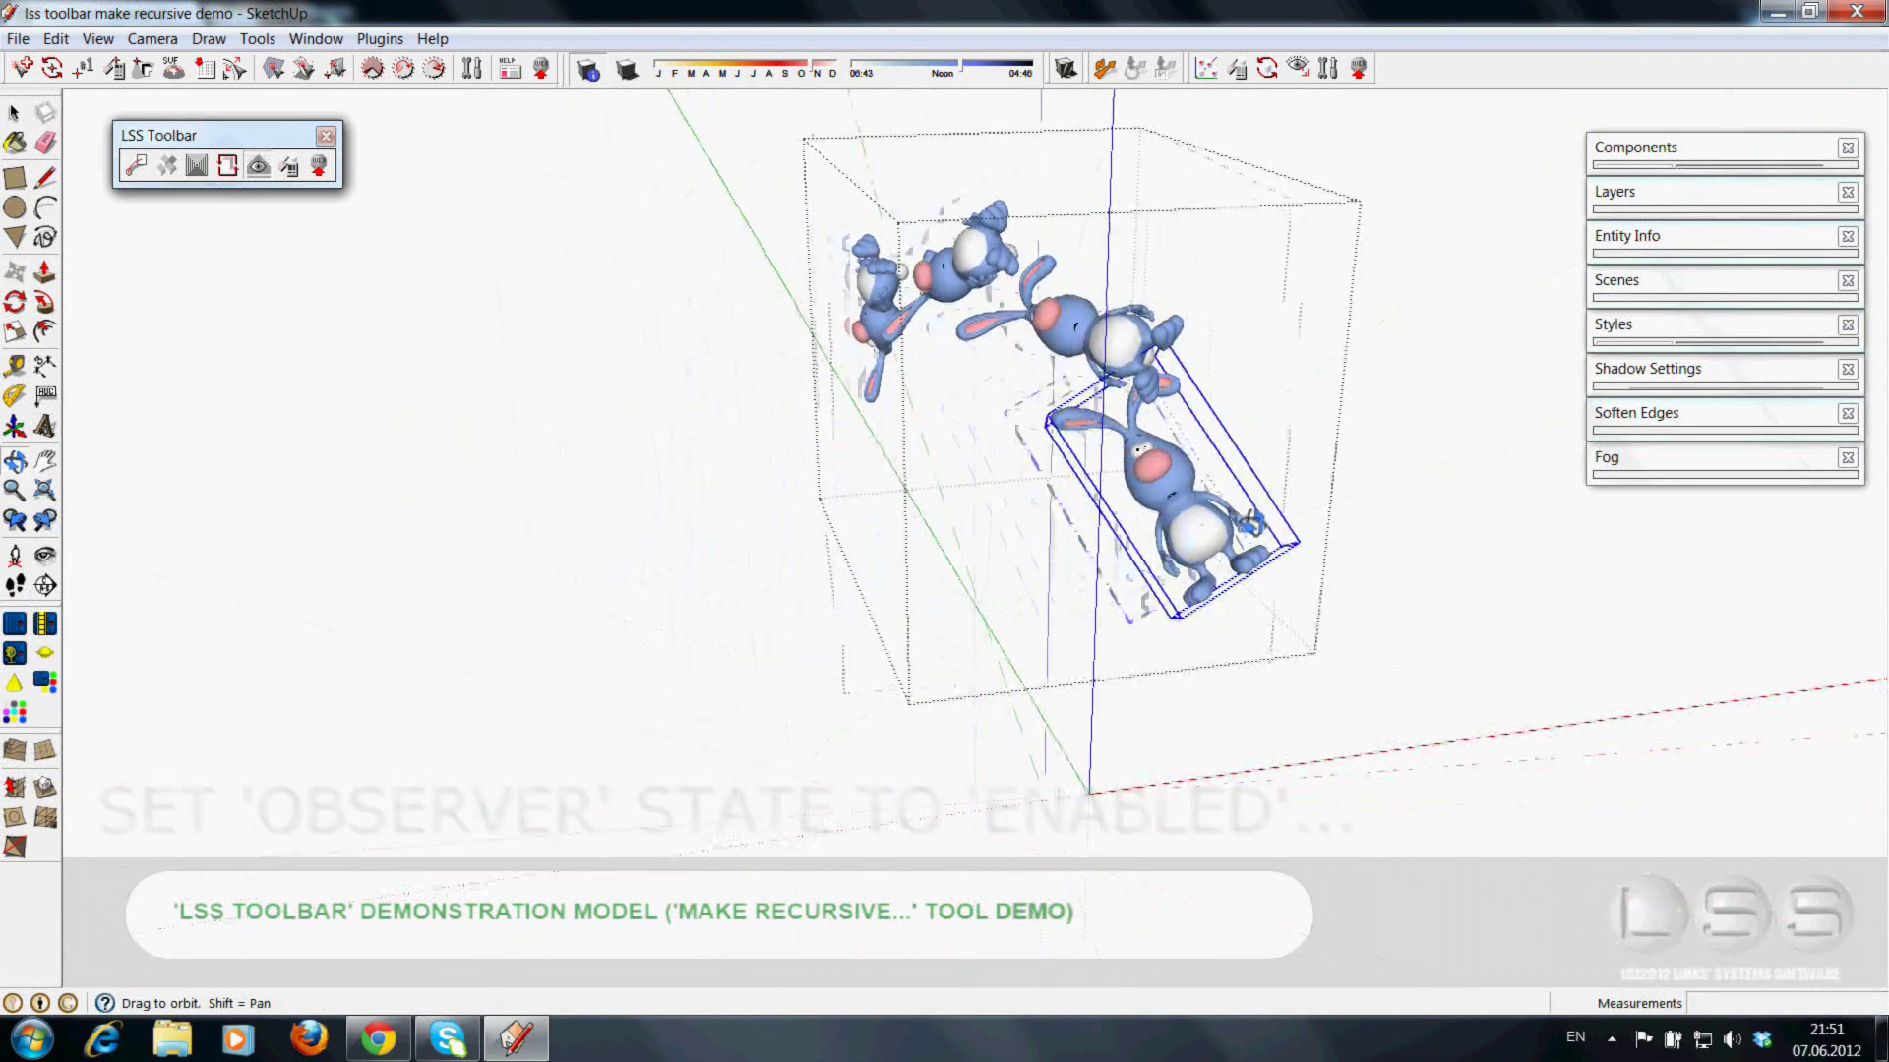
scroll(1213, 651, "up", 2)
middle_click_drag(1174, 599, 1126, 556)
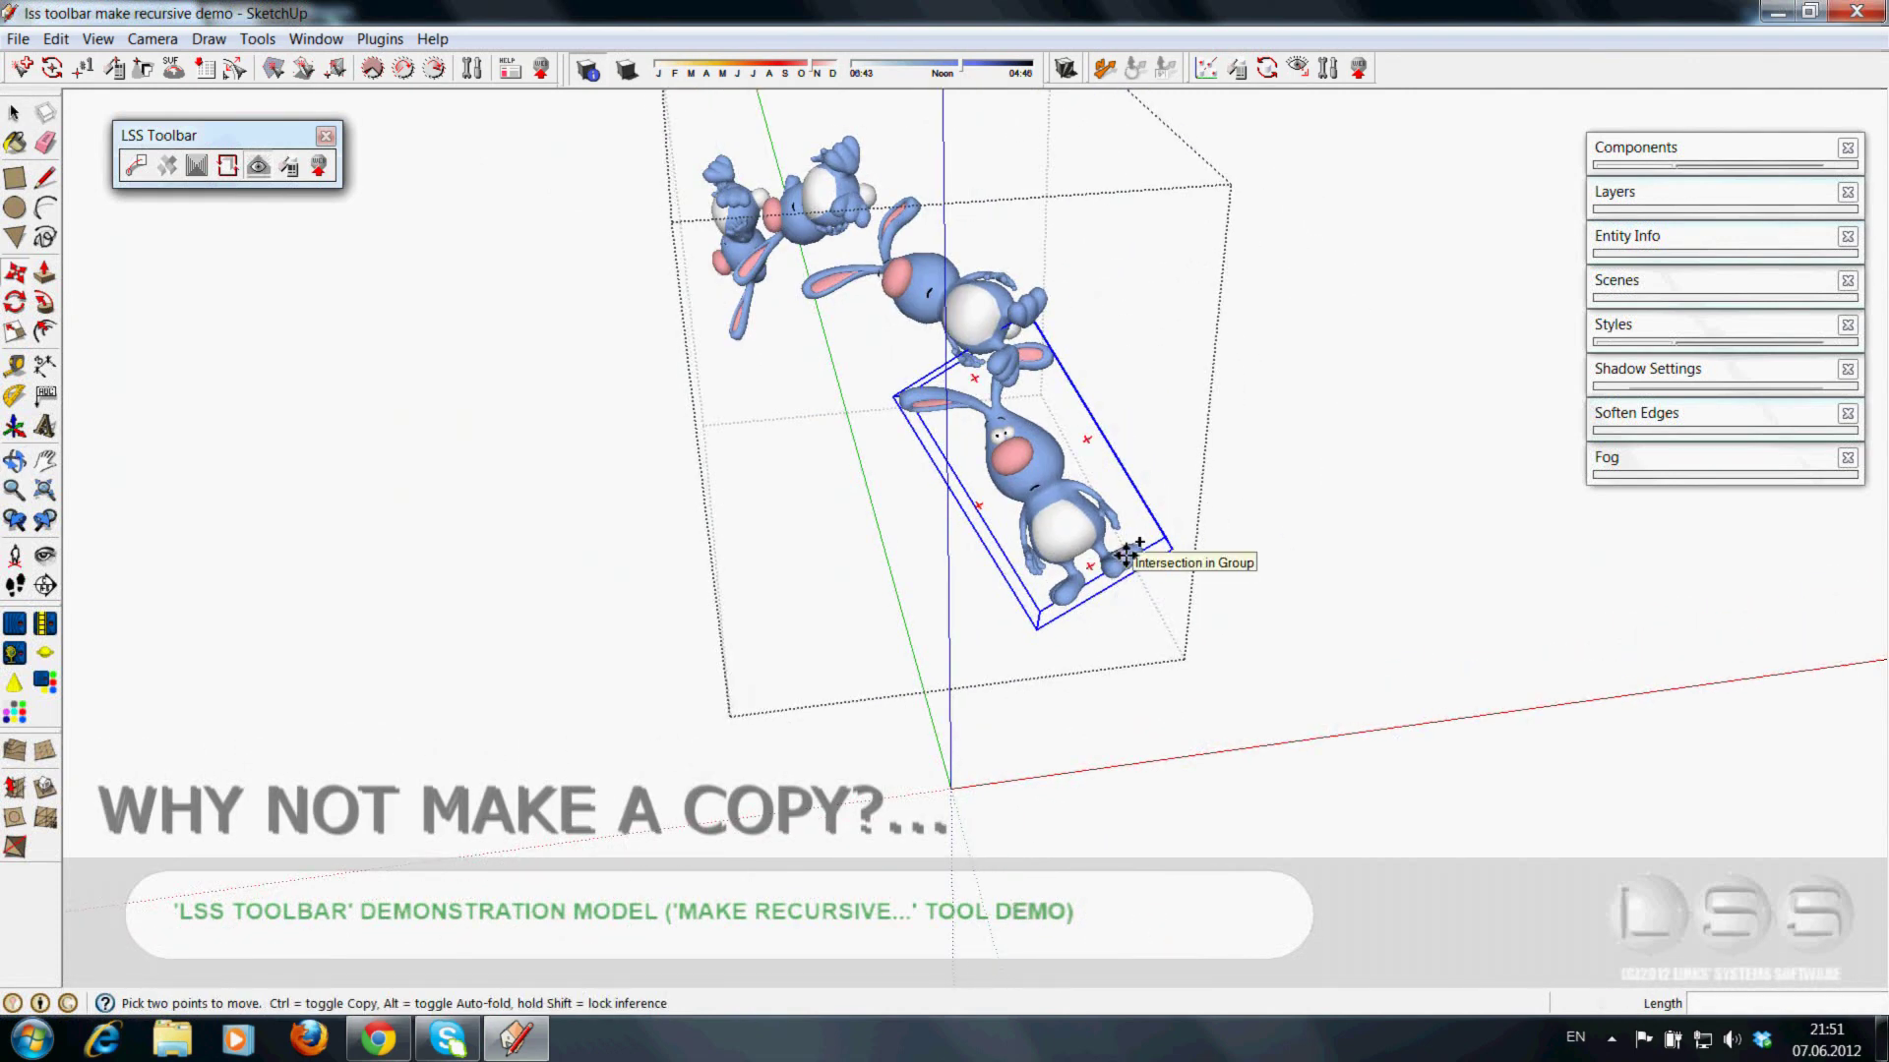
- Copy the lower bunny beside the original and scale the copy to half size
left_click(1127, 557, "ctrl")
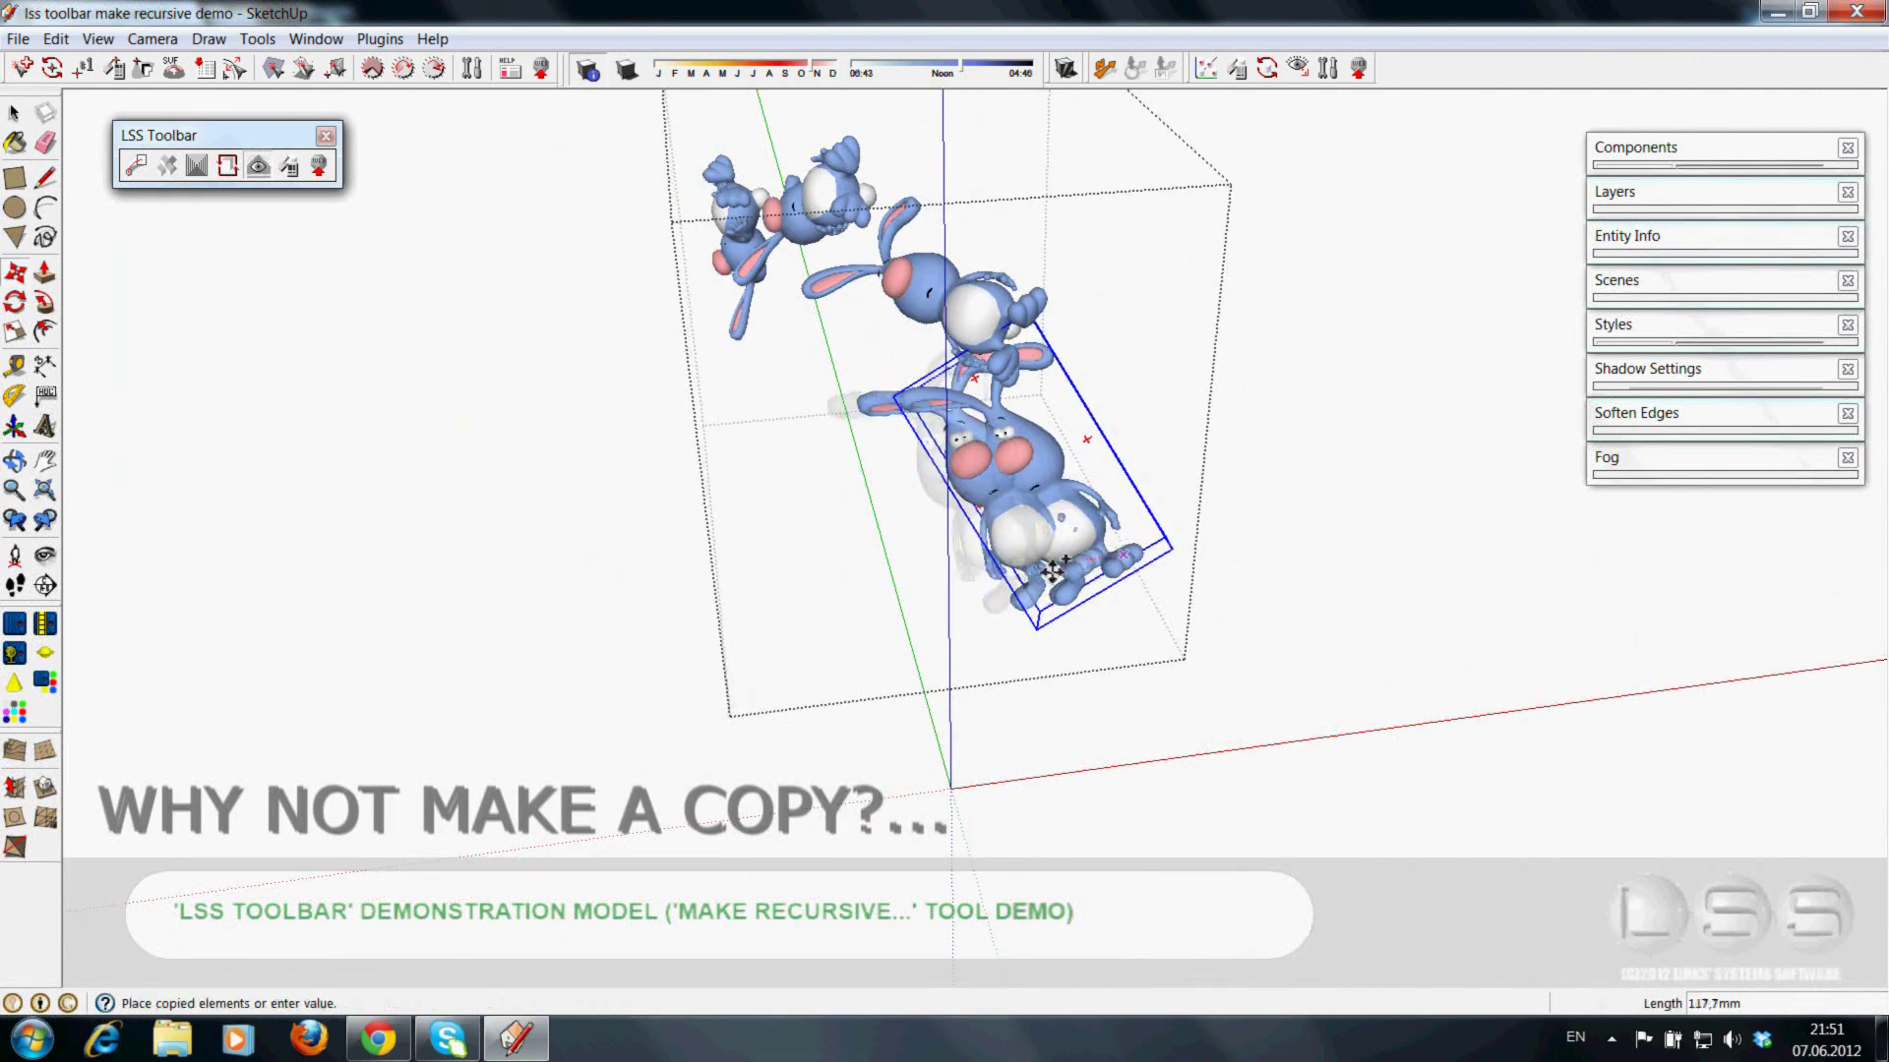
left_click(1159, 574)
middle_click_drag(823, 358, 870, 421)
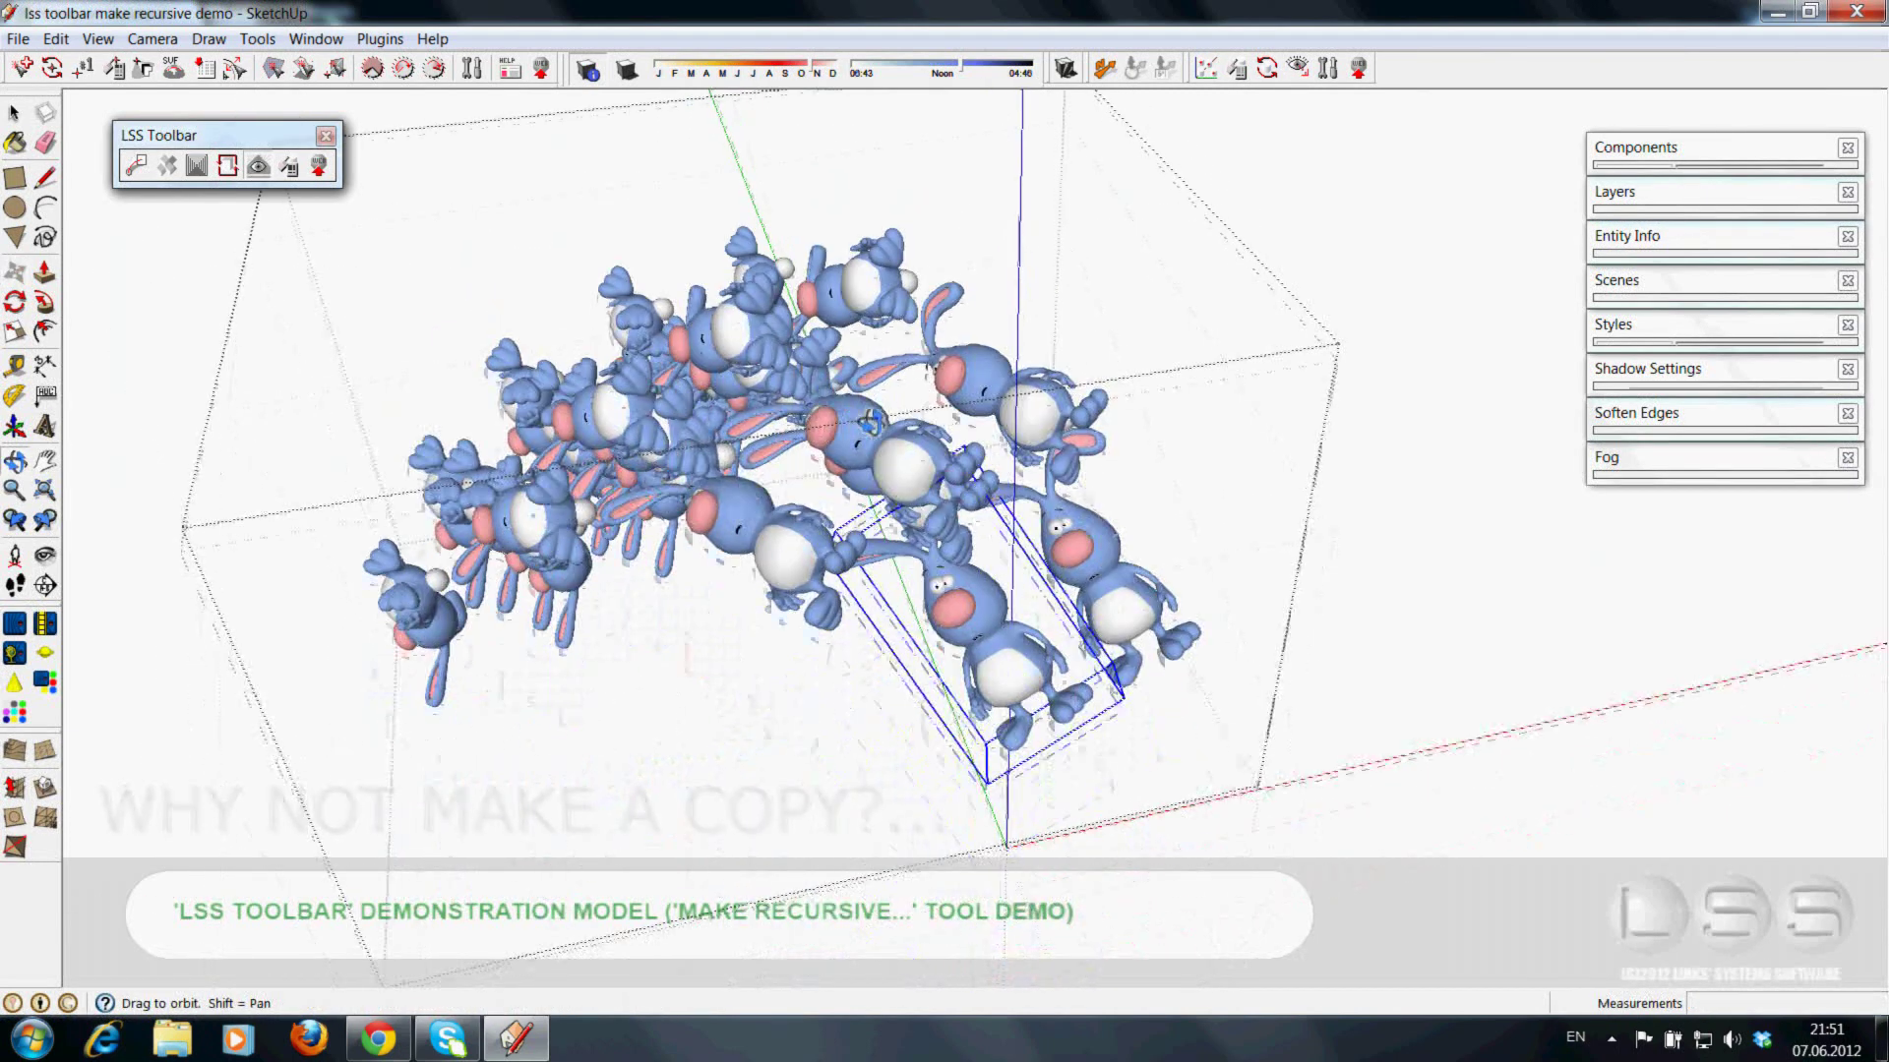
left_click(15, 273)
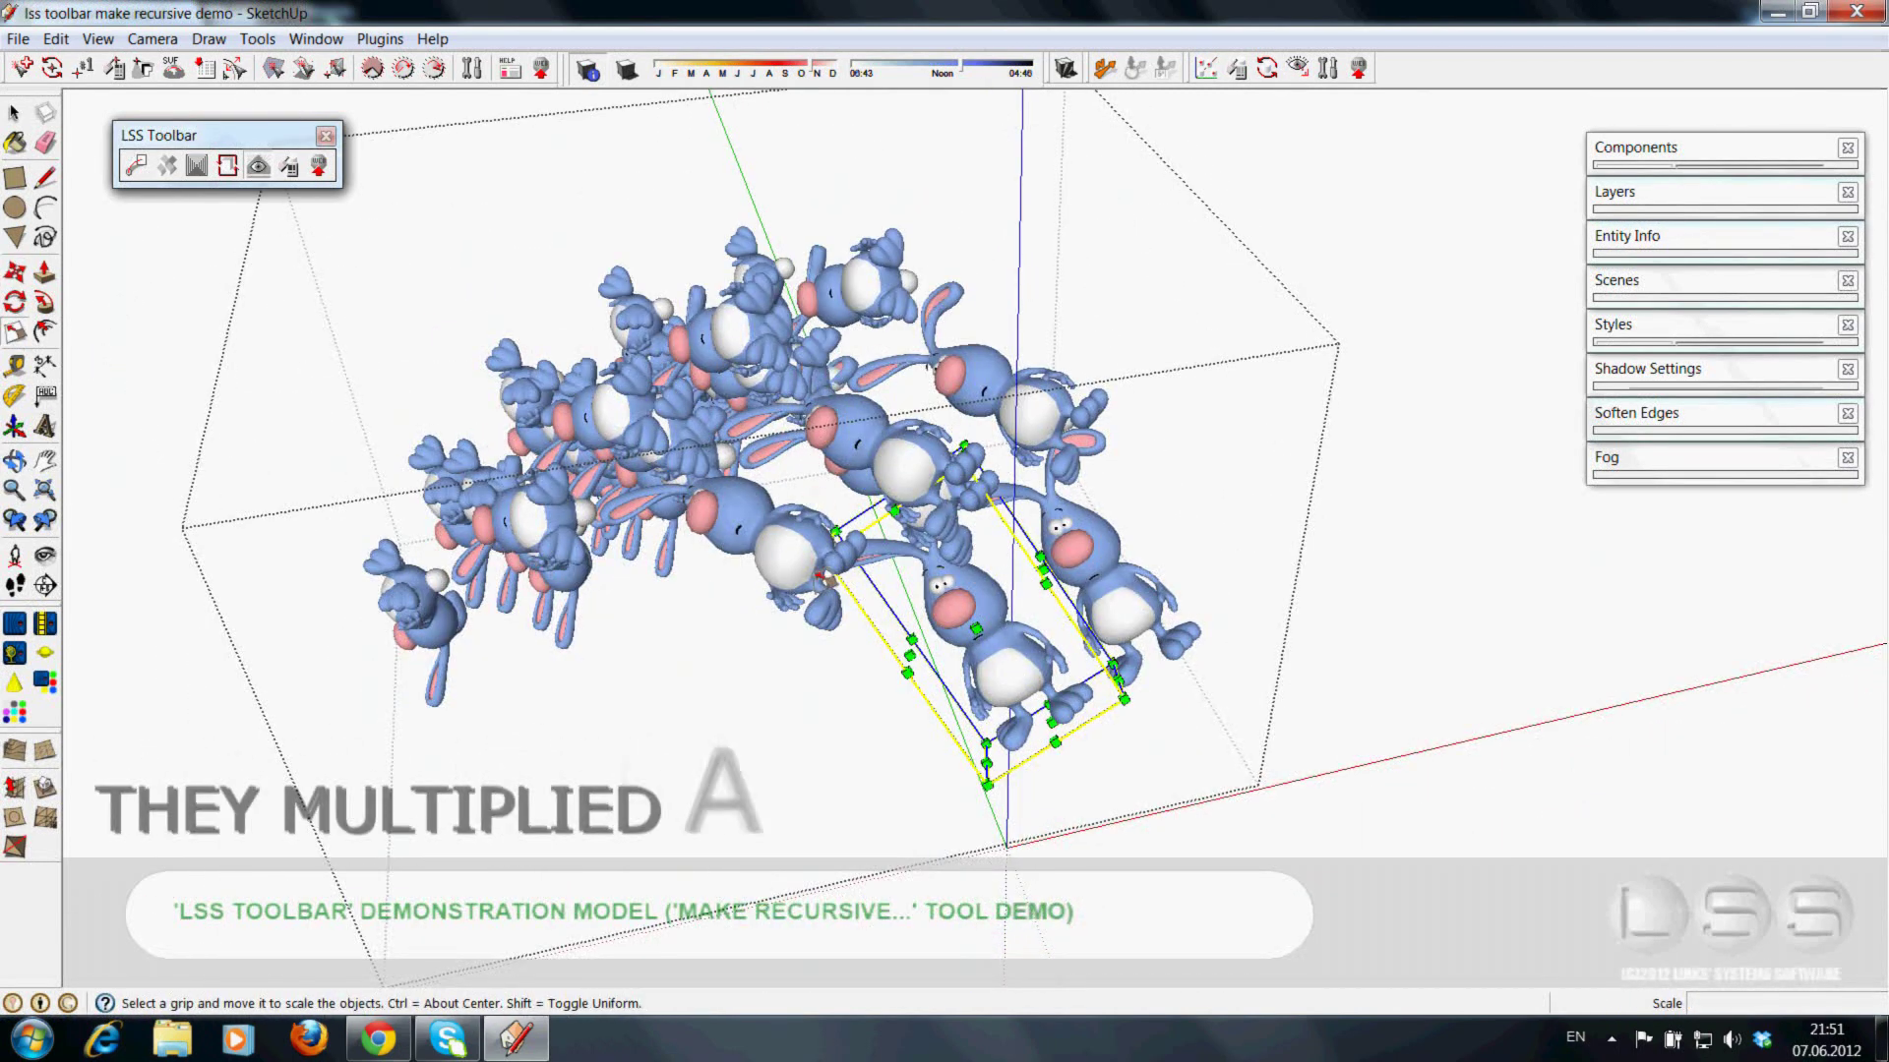
left_click_drag(824, 557, 977, 612)
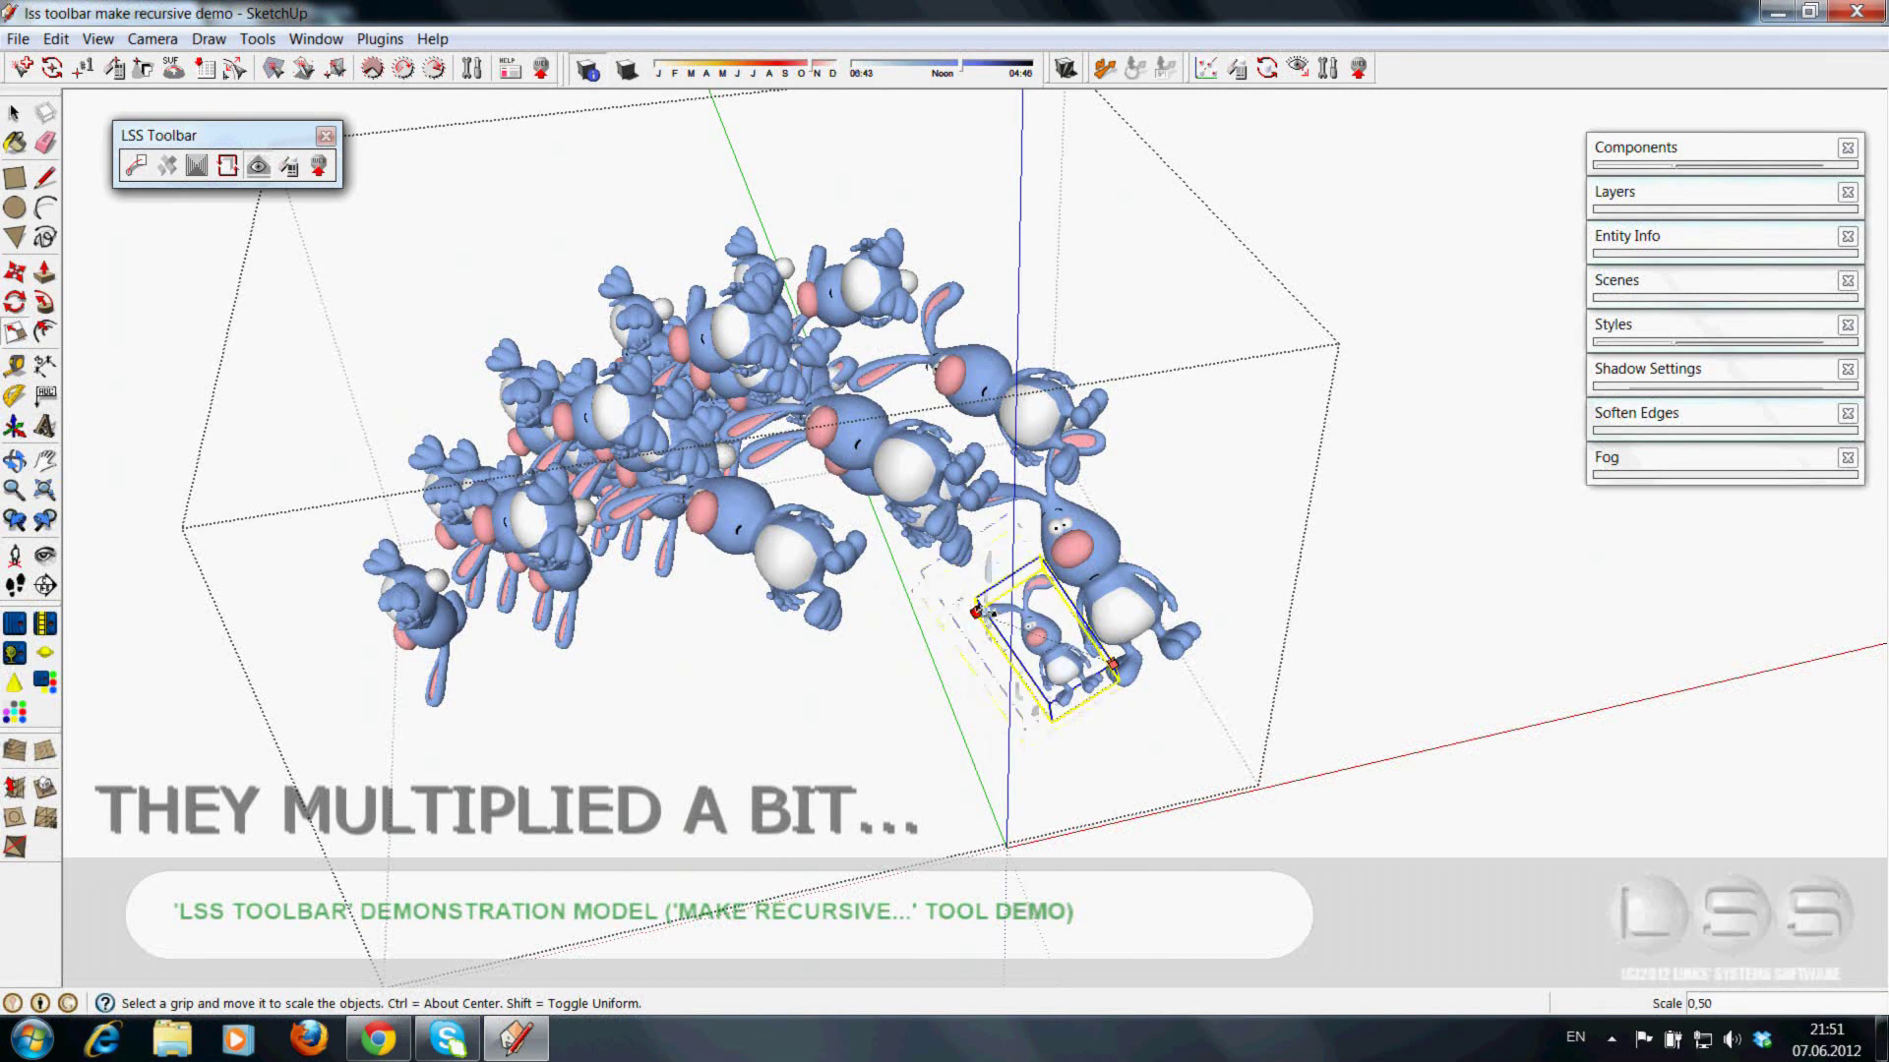
mouse_move(1246, 430)
middle_mouse_down()
mouse_move(1030, 433)
mouse_move(895, 527)
middle_mouse_up()
- Rotate the small bunny 105° and start a Ctrl-copy of it
key("m")
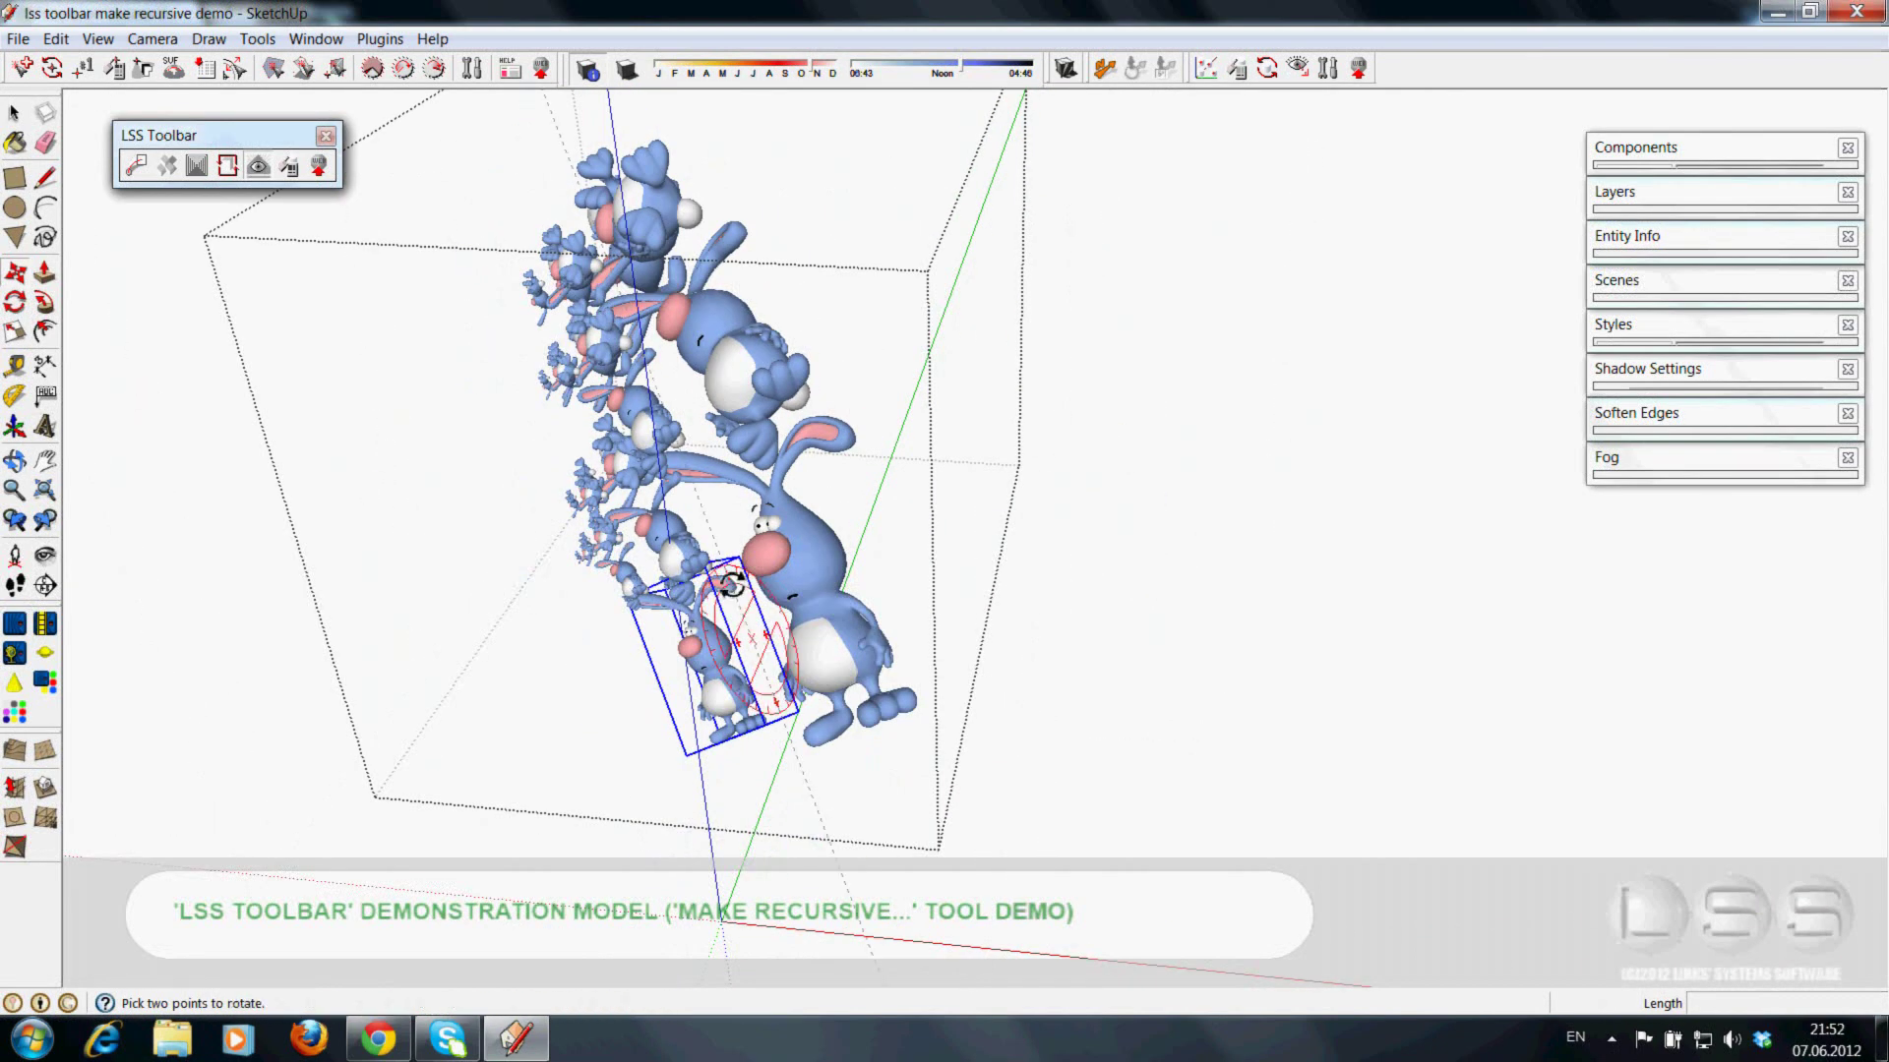
left_click(731, 585)
left_click(1080, 566)
mouse_move(1080, 566)
middle_mouse_down()
mouse_move(797, 607)
mouse_move(1259, 574)
mouse_move(1652, 620)
mouse_move(936, 667)
middle_mouse_up()
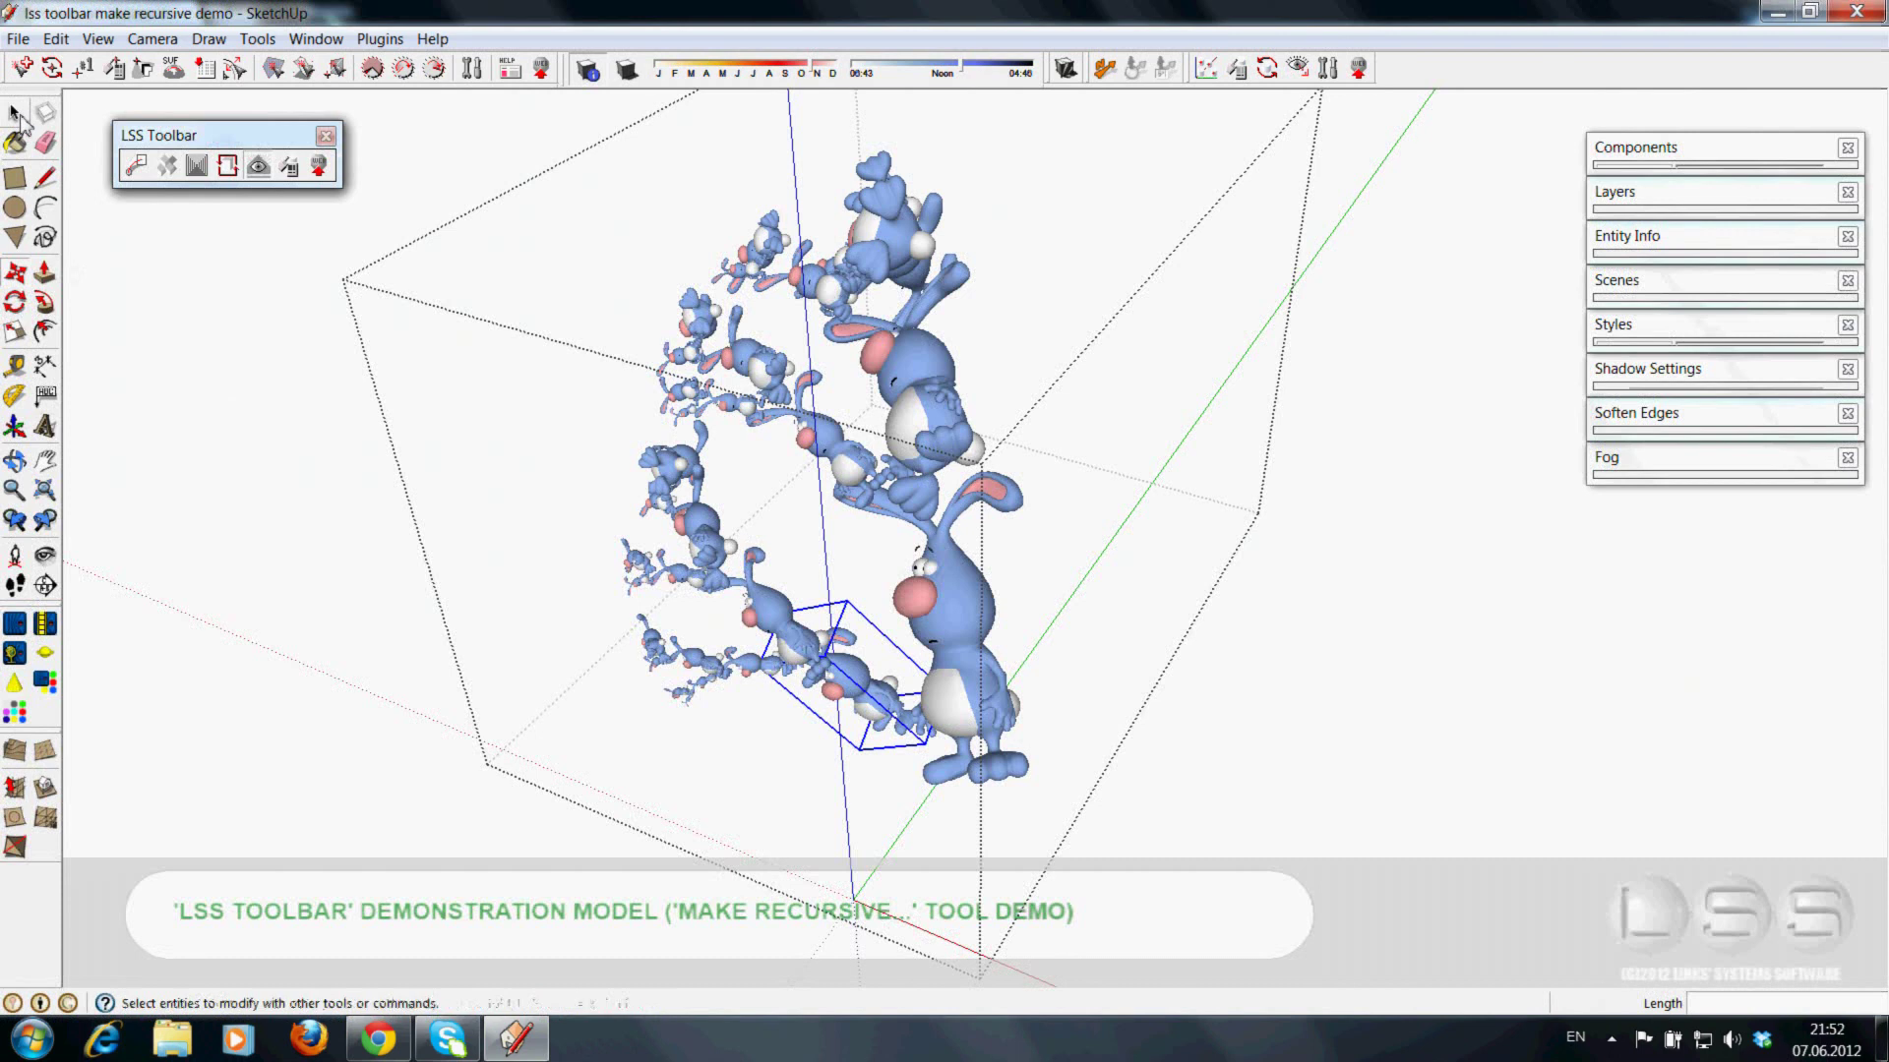
key("ctrl")
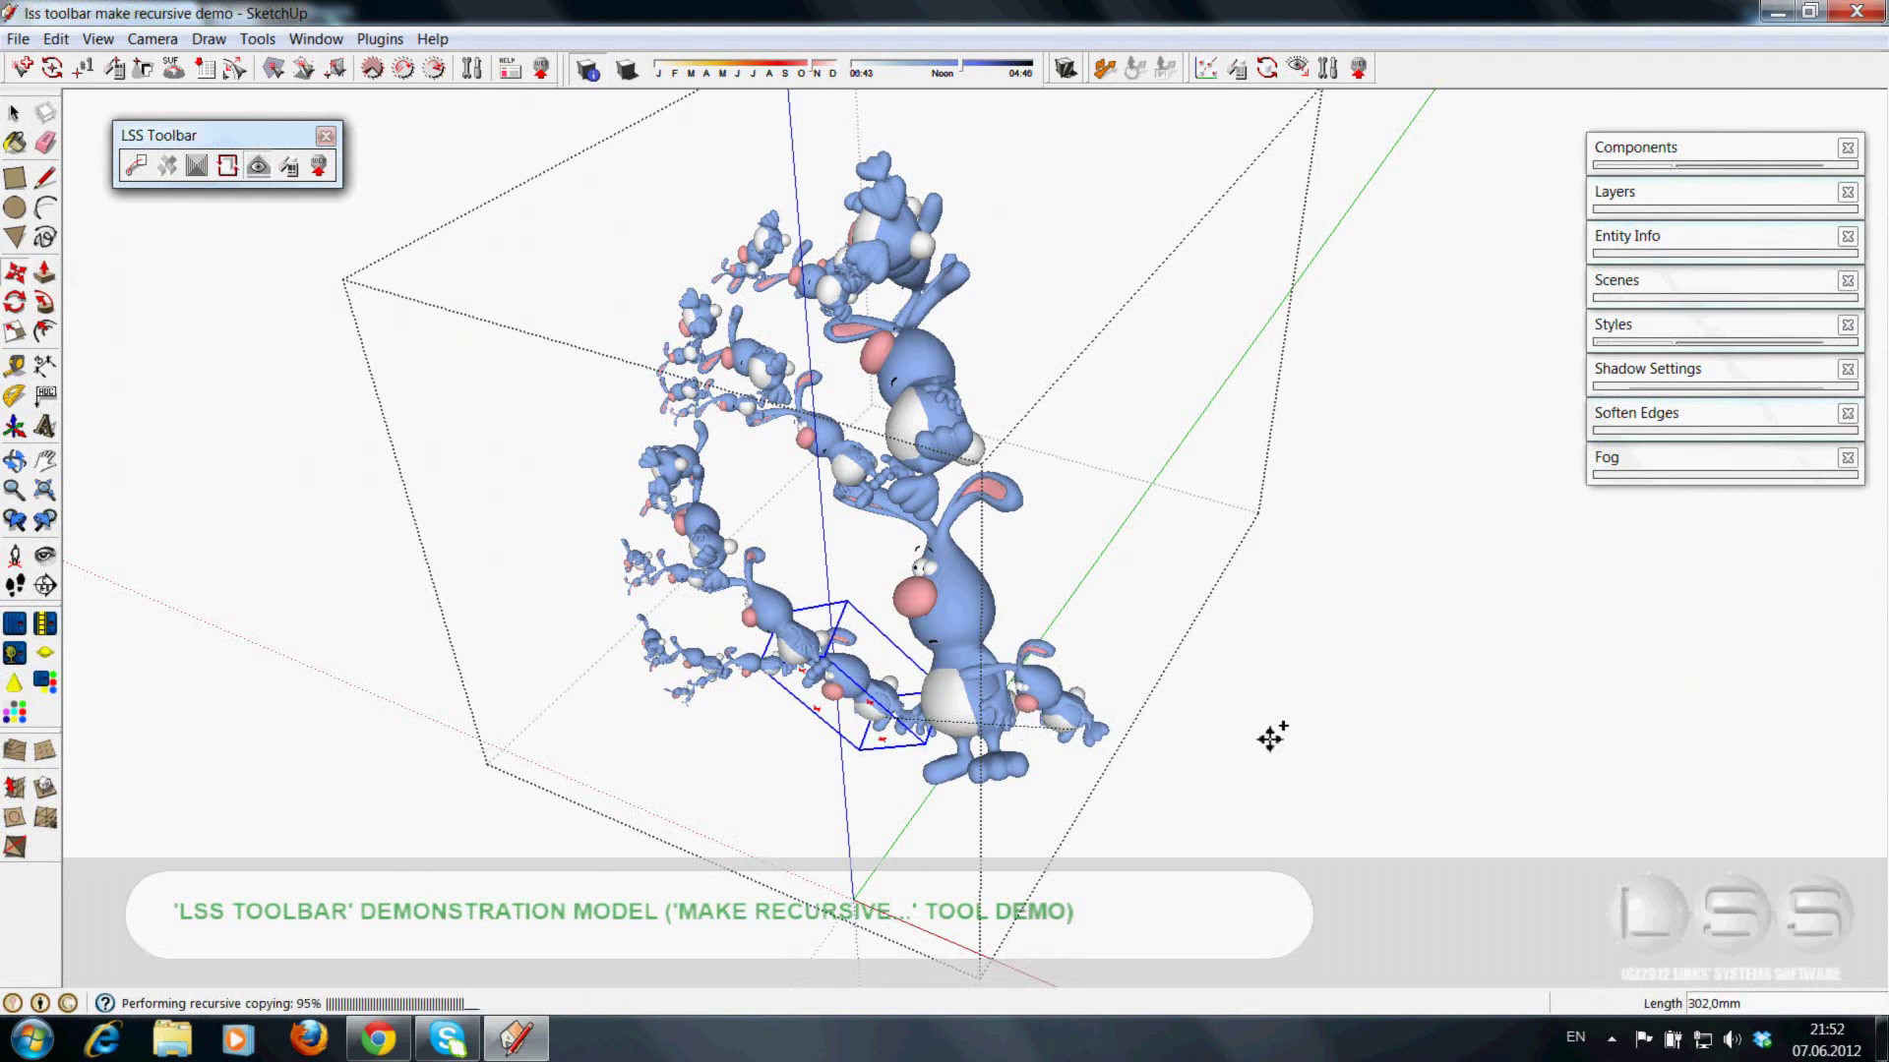
- Place the second bunny copy and rotate the third copy 60°
left_click(1163, 723)
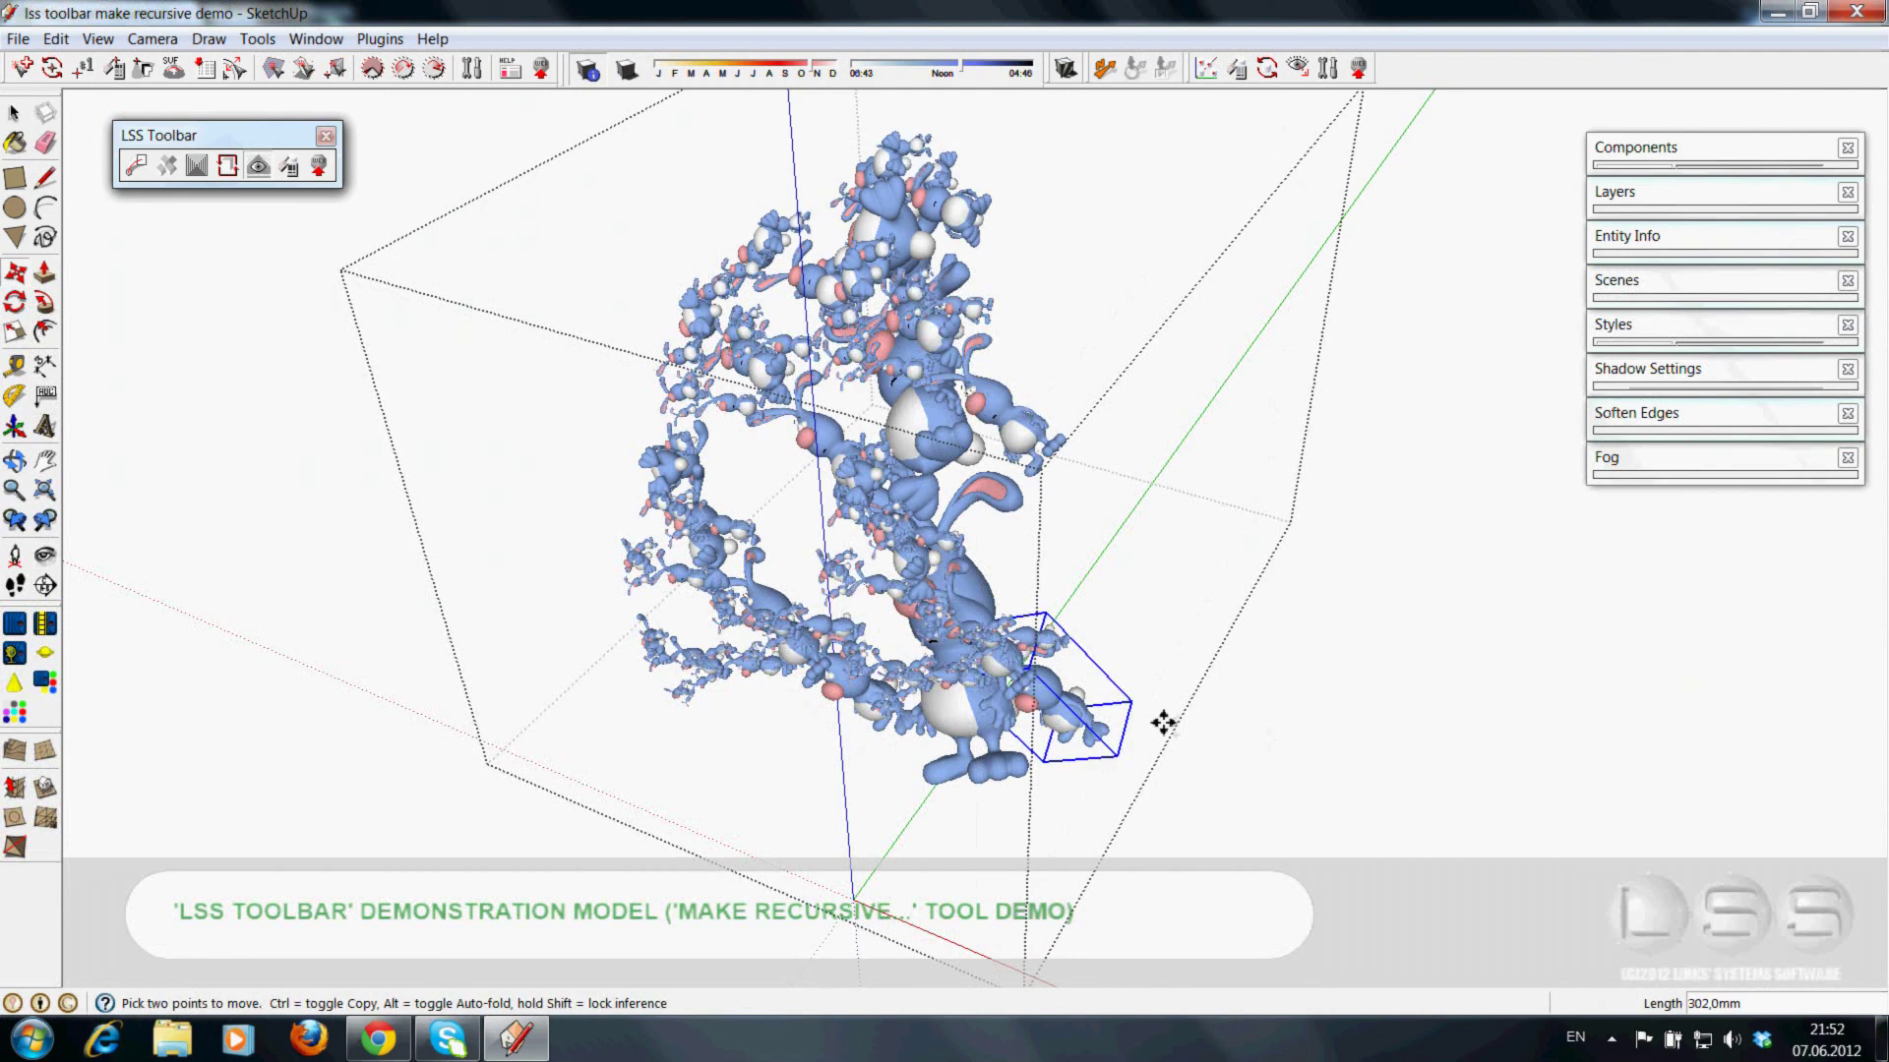
key("q")
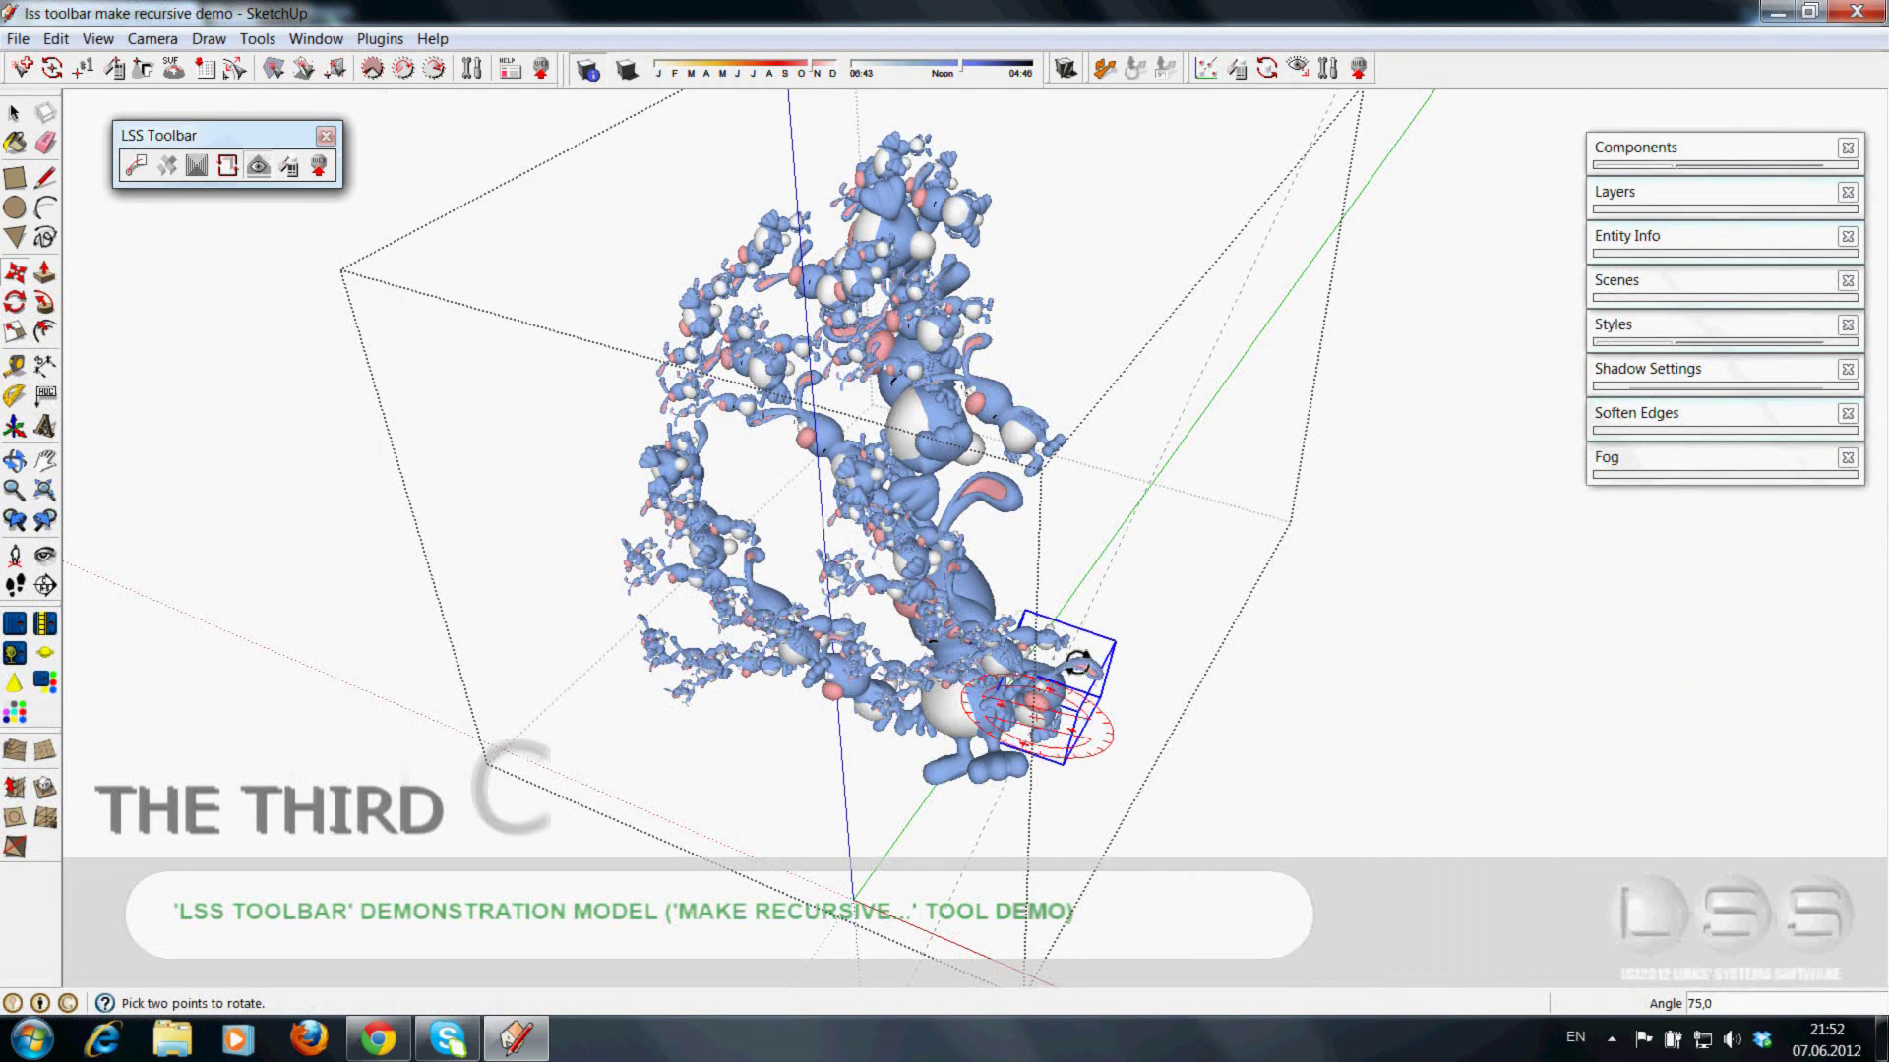
left_click(1225, 660)
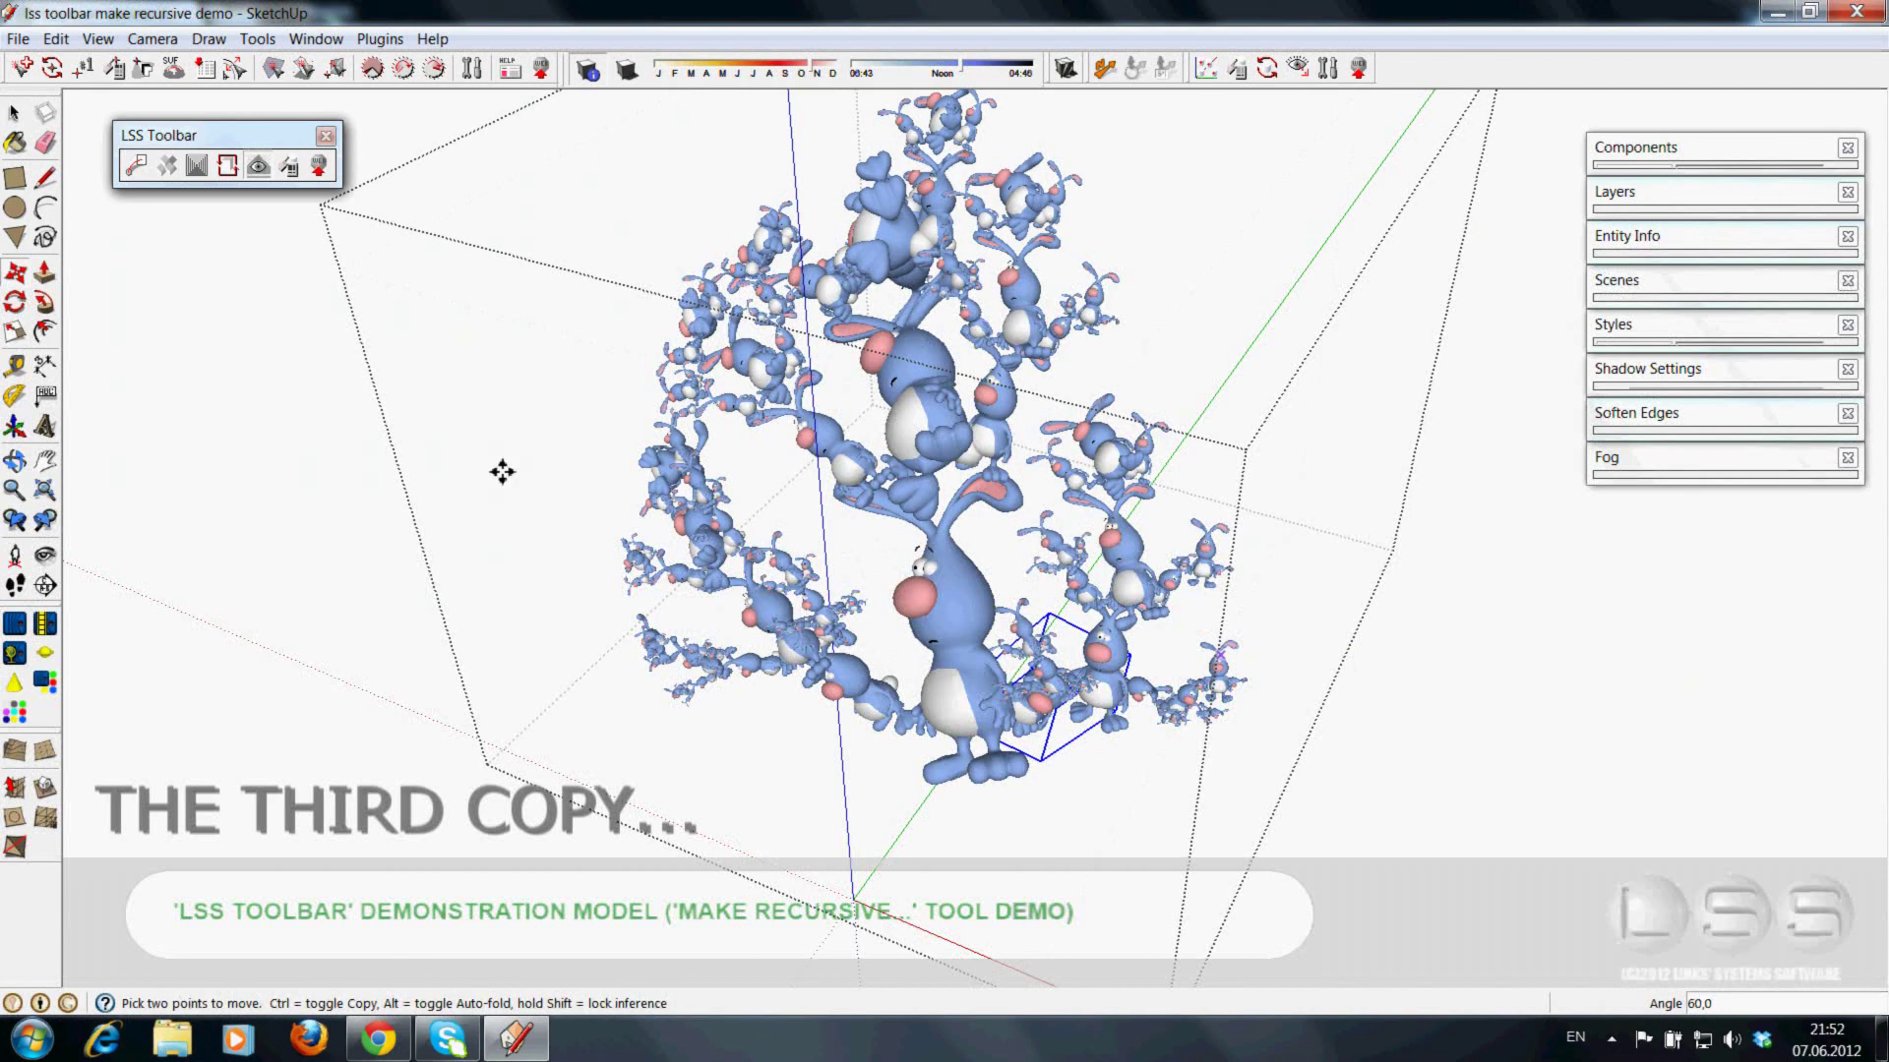
left_click(13, 114)
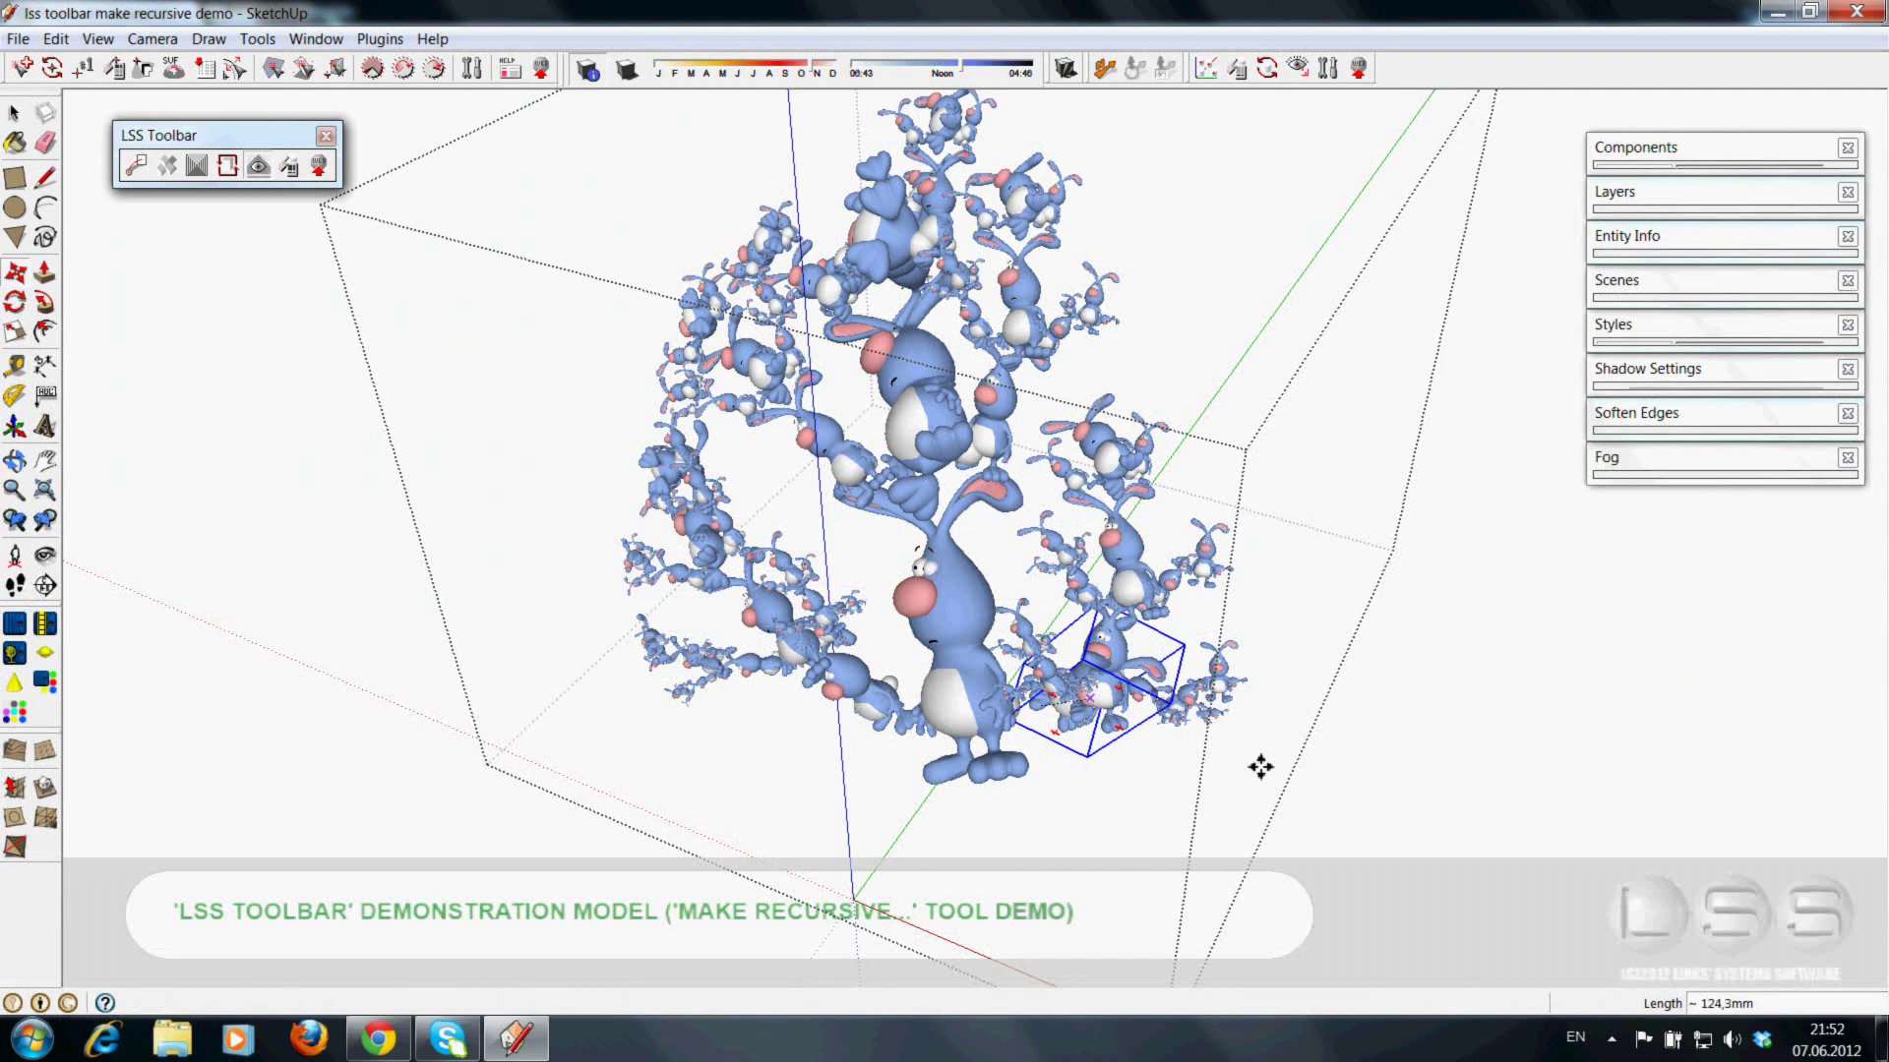
- Exit group editing and orbit around the whole bunny tree
mouse_move(1225, 640)
middle_mouse_down()
mouse_move(1052, 460)
mouse_move(1035, 687)
middle_mouse_up()
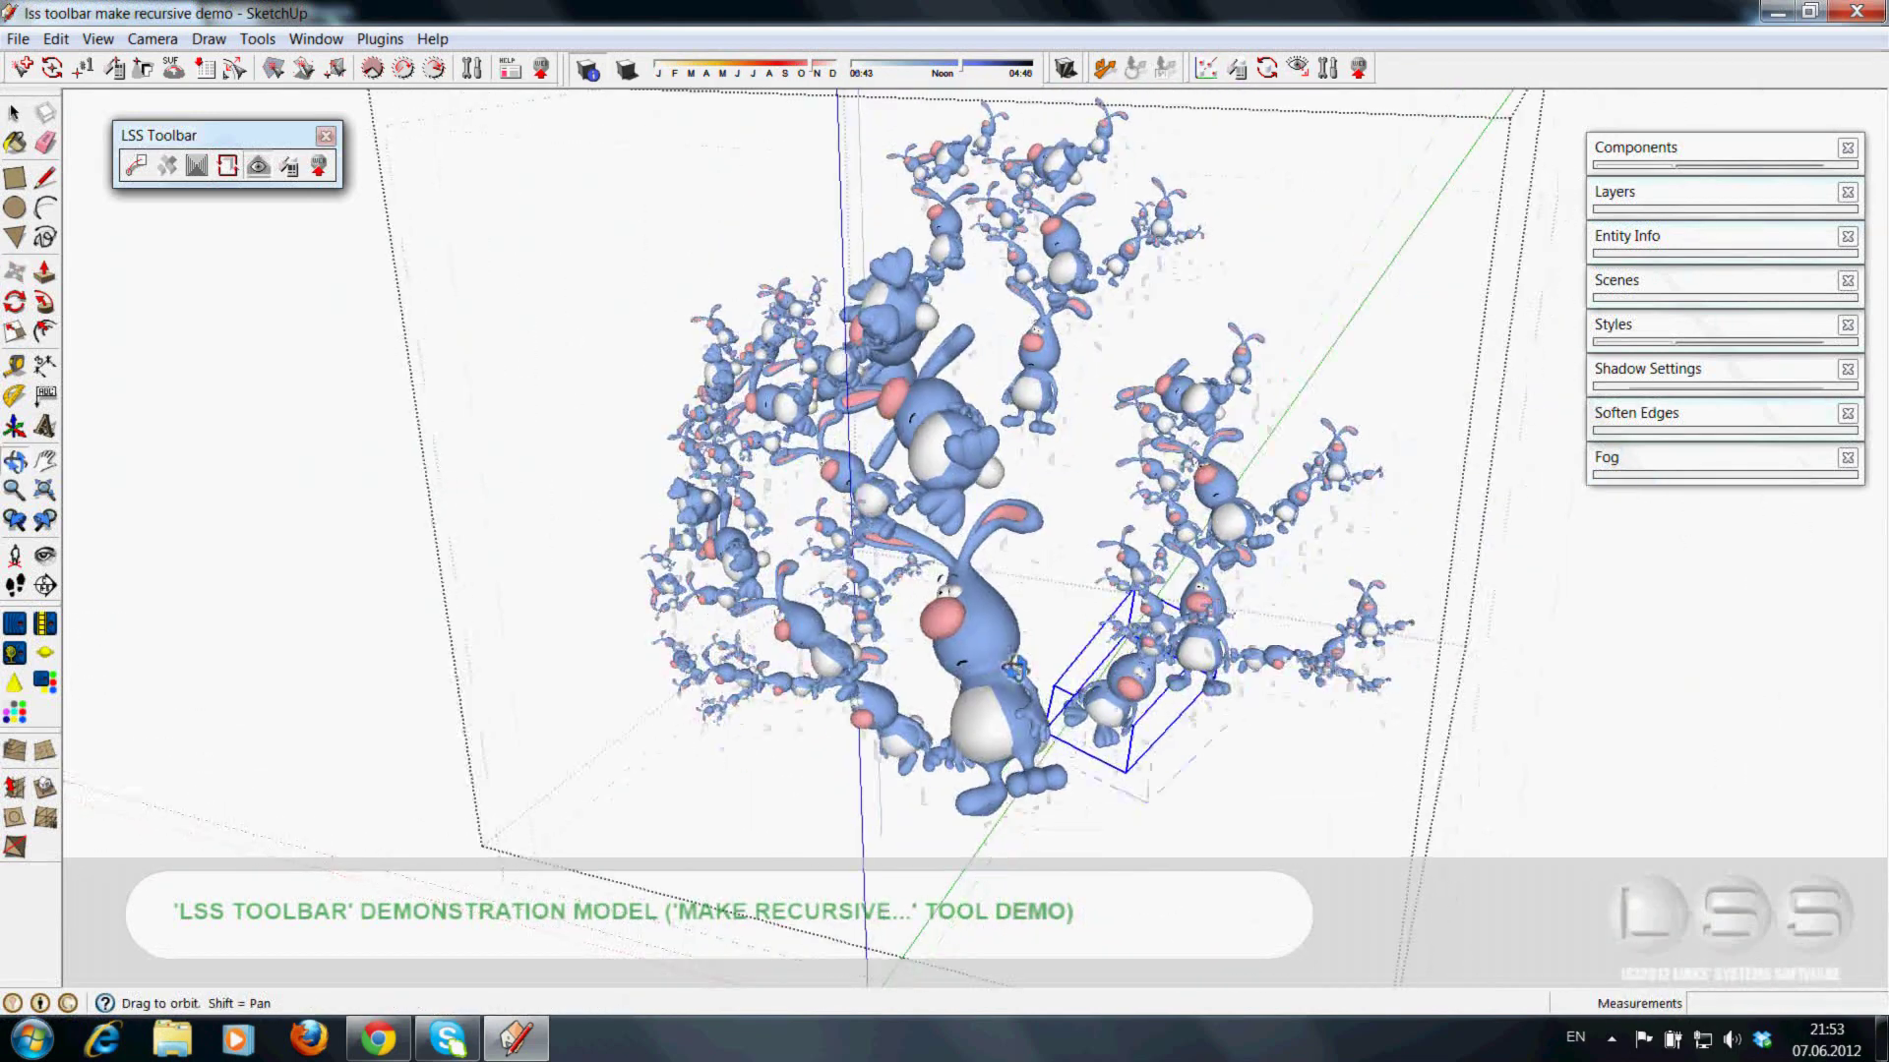
middle_click_drag(1035, 688, 642, 575)
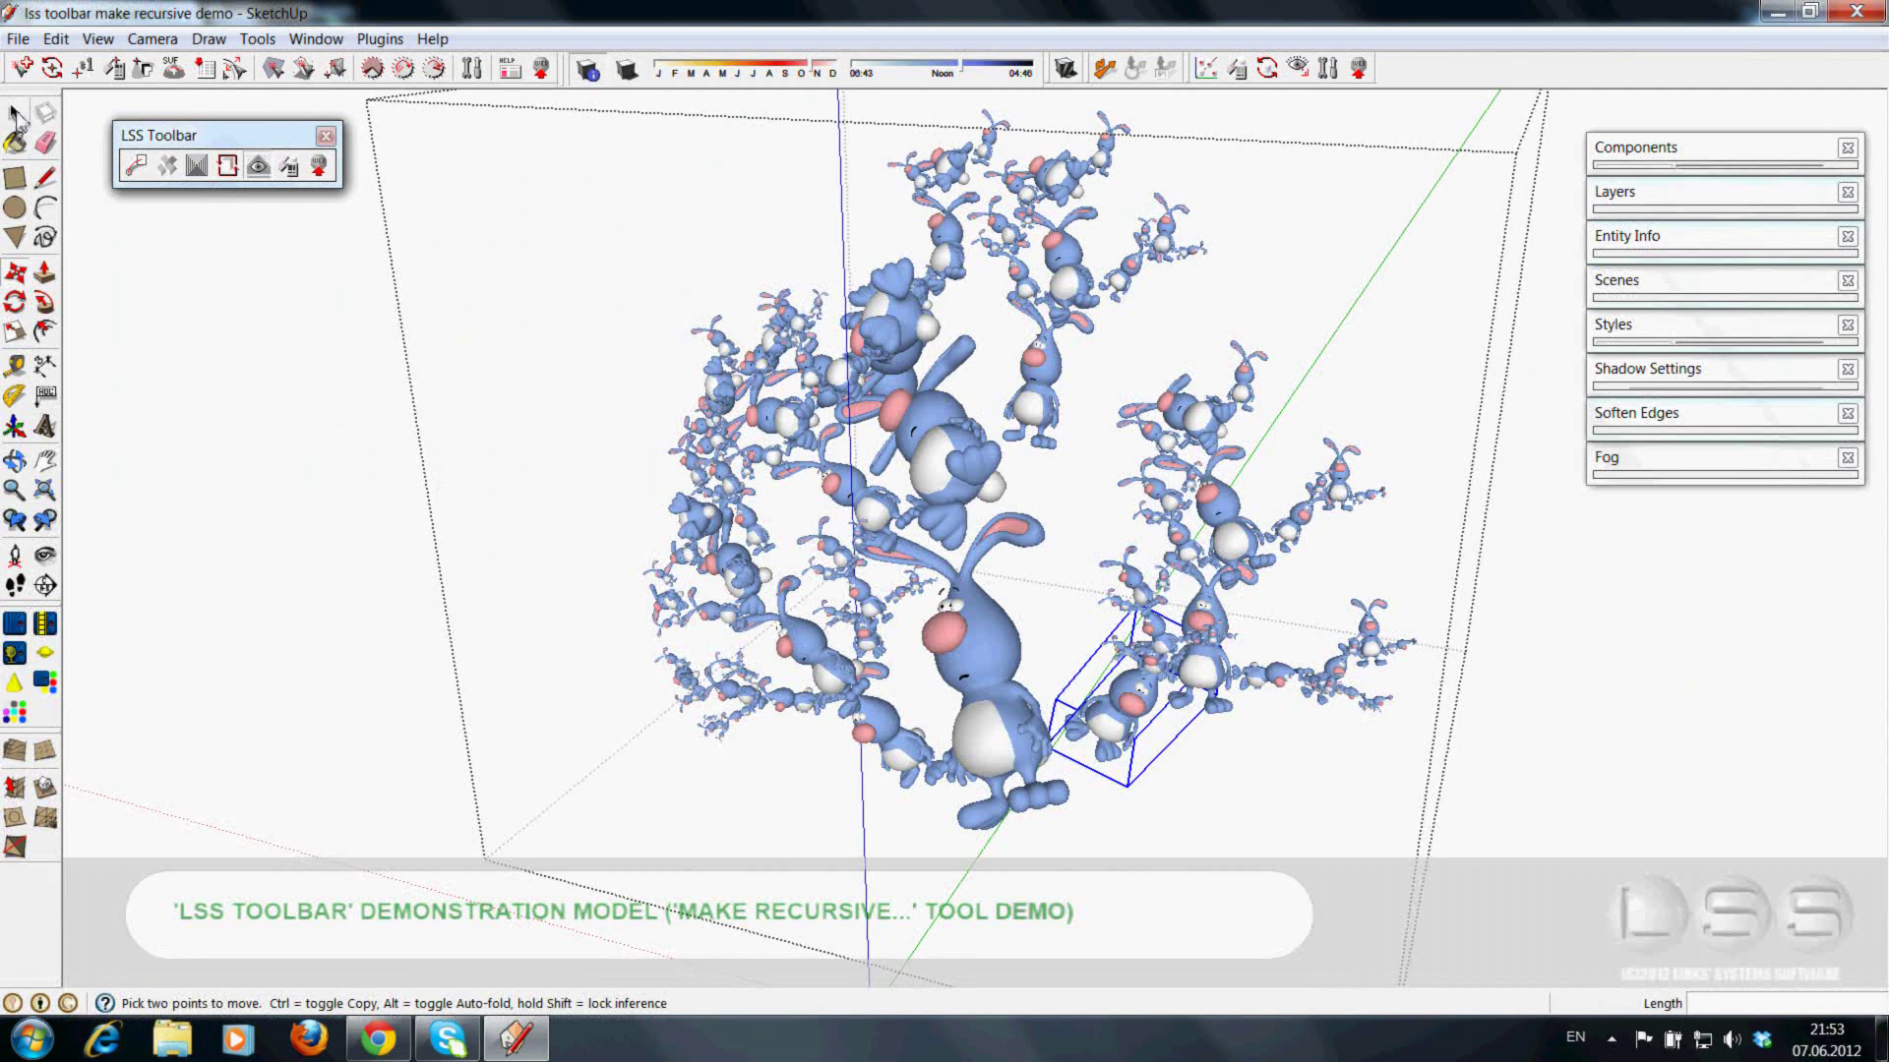
left_click(416, 430)
mouse_move(961, 522)
middle_mouse_down()
mouse_move(859, 511)
mouse_move(605, 393)
middle_mouse_up()
- Change recursive_d from 3 to 4 in the LSS Properties panel
left_click(318, 169)
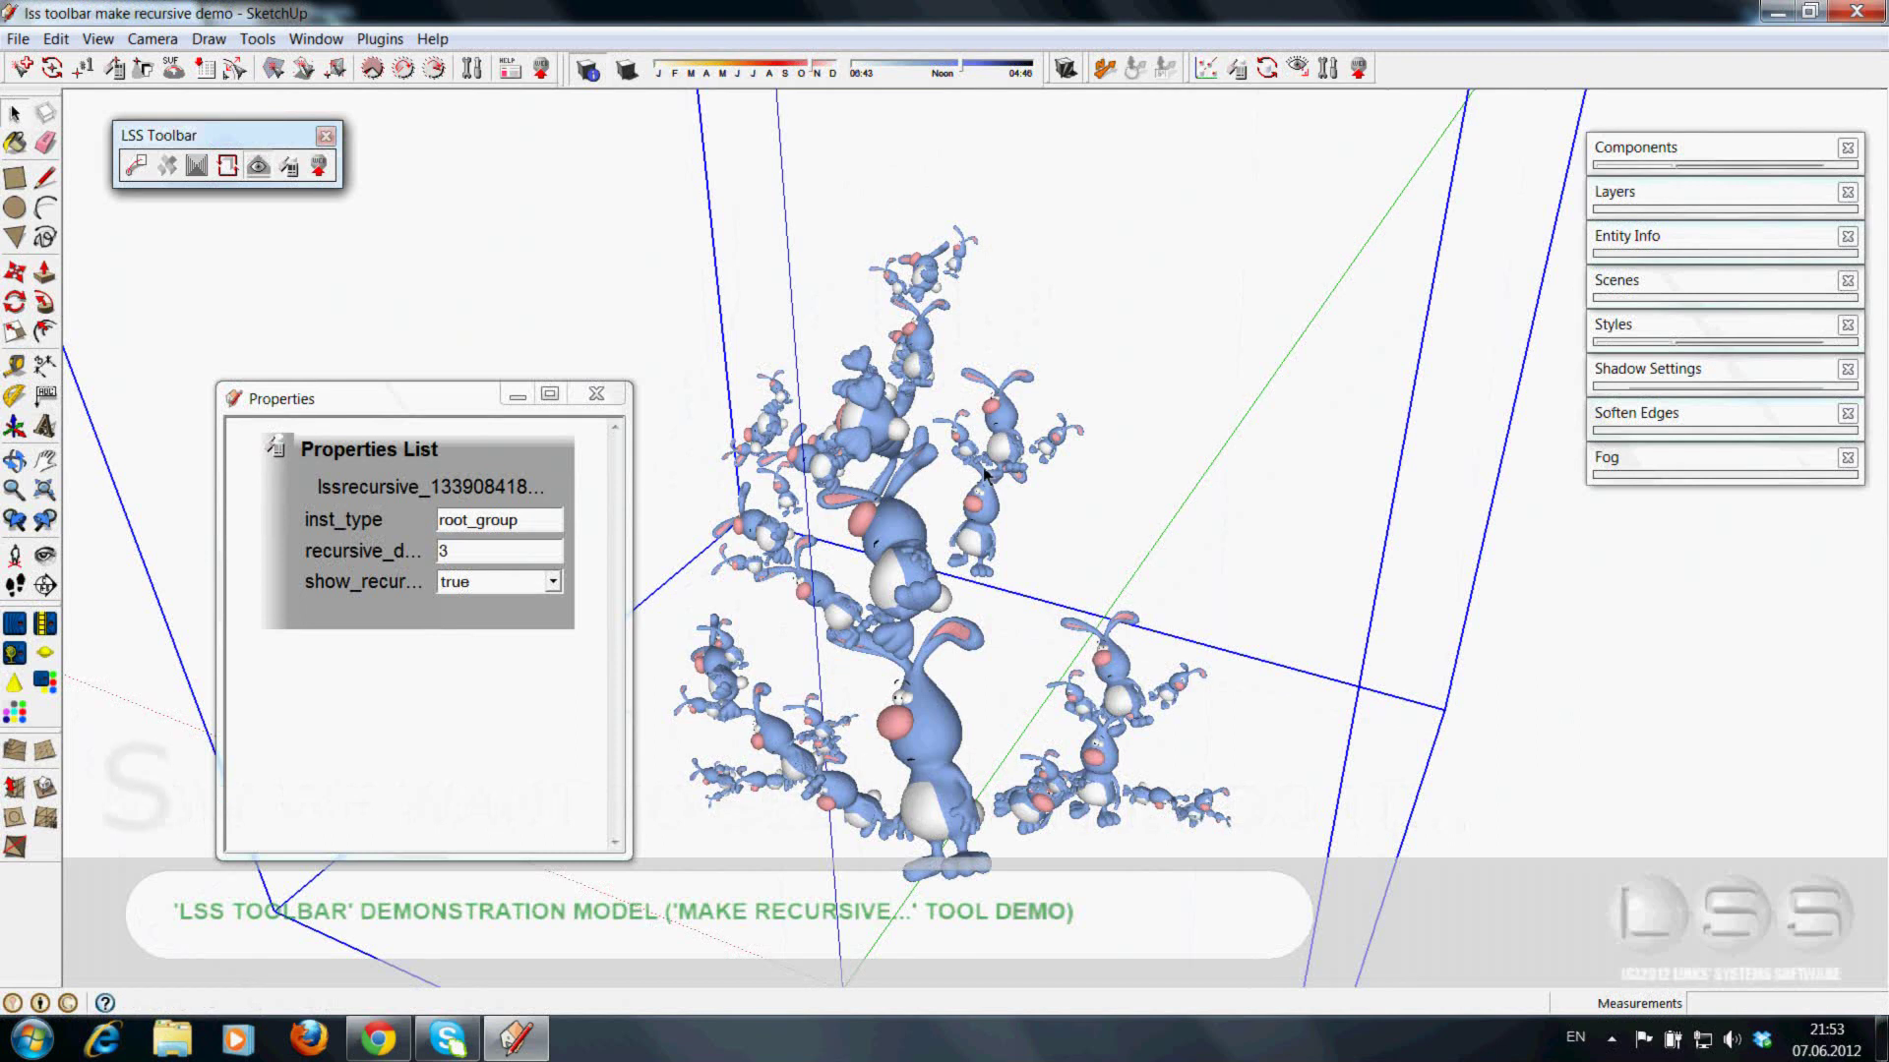
mouse_move(985, 473)
middle_mouse_down()
mouse_move(1261, 698)
mouse_move(1368, 730)
middle_mouse_up()
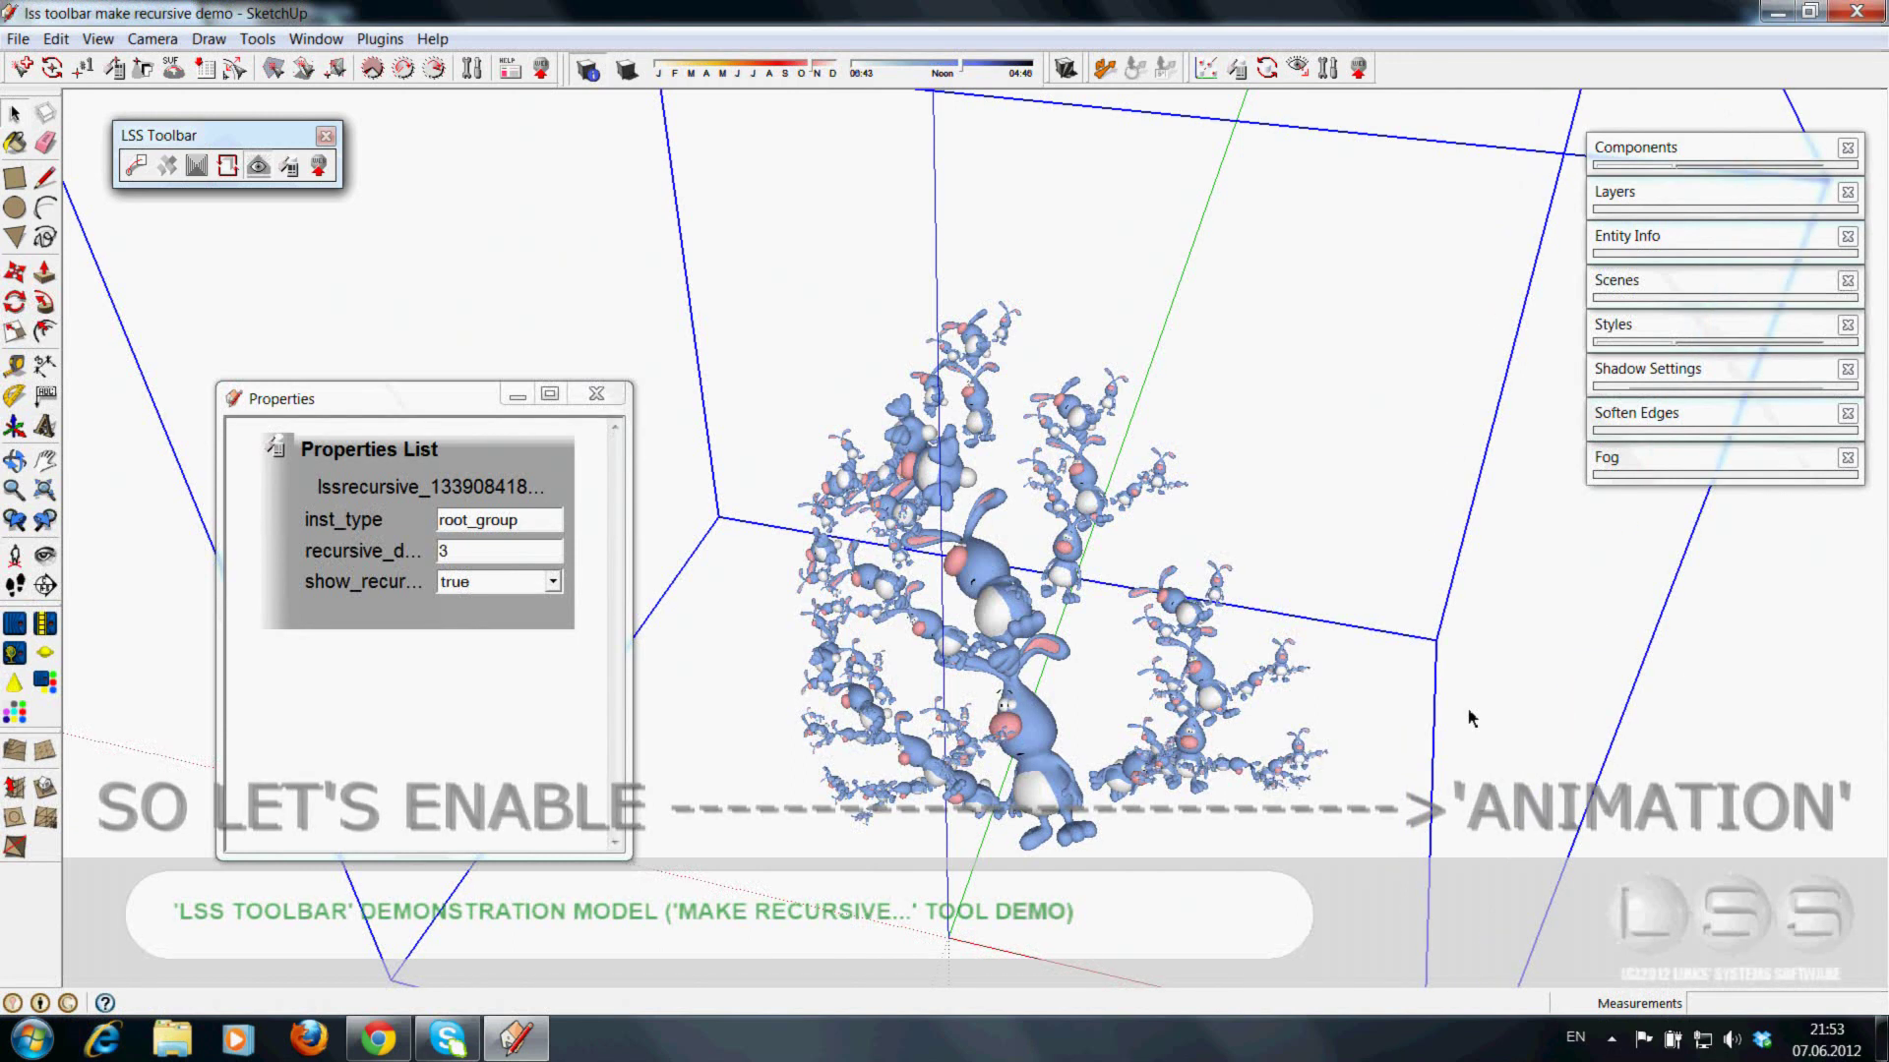
left_click(467, 551)
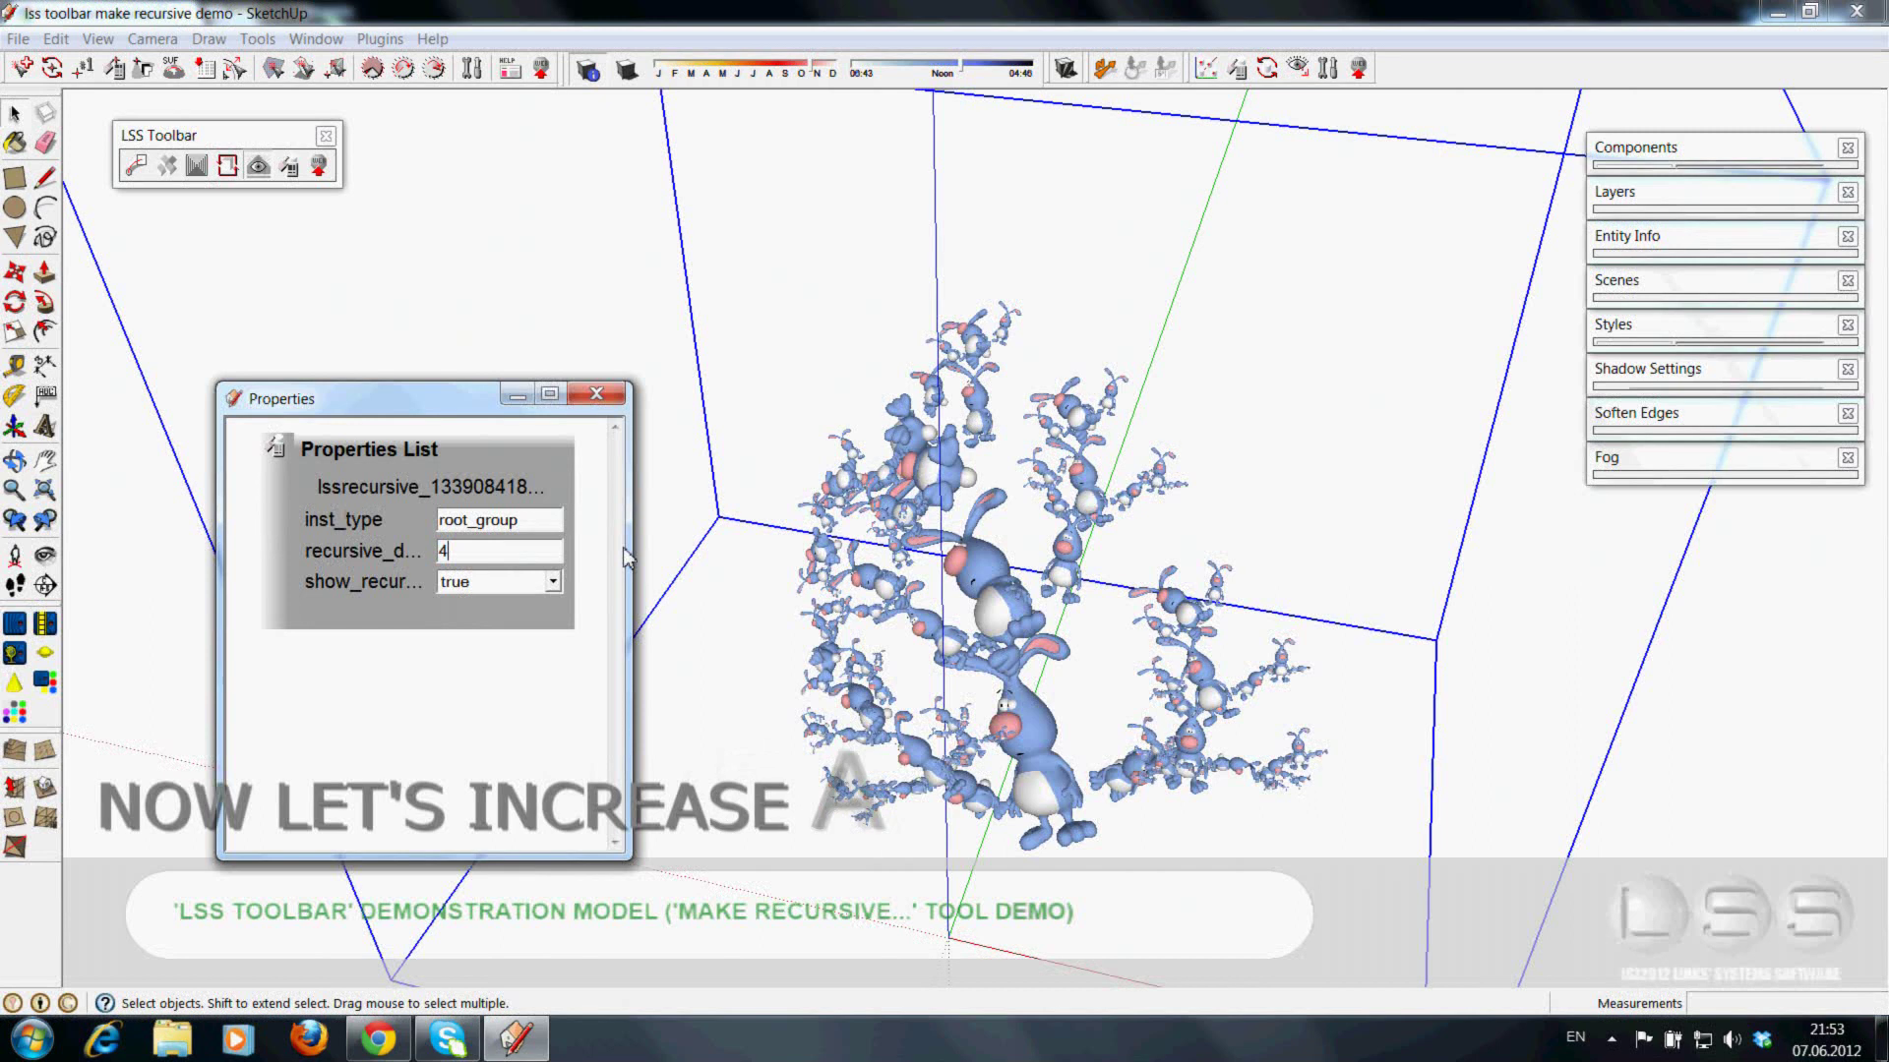
type("4")
key("Return")
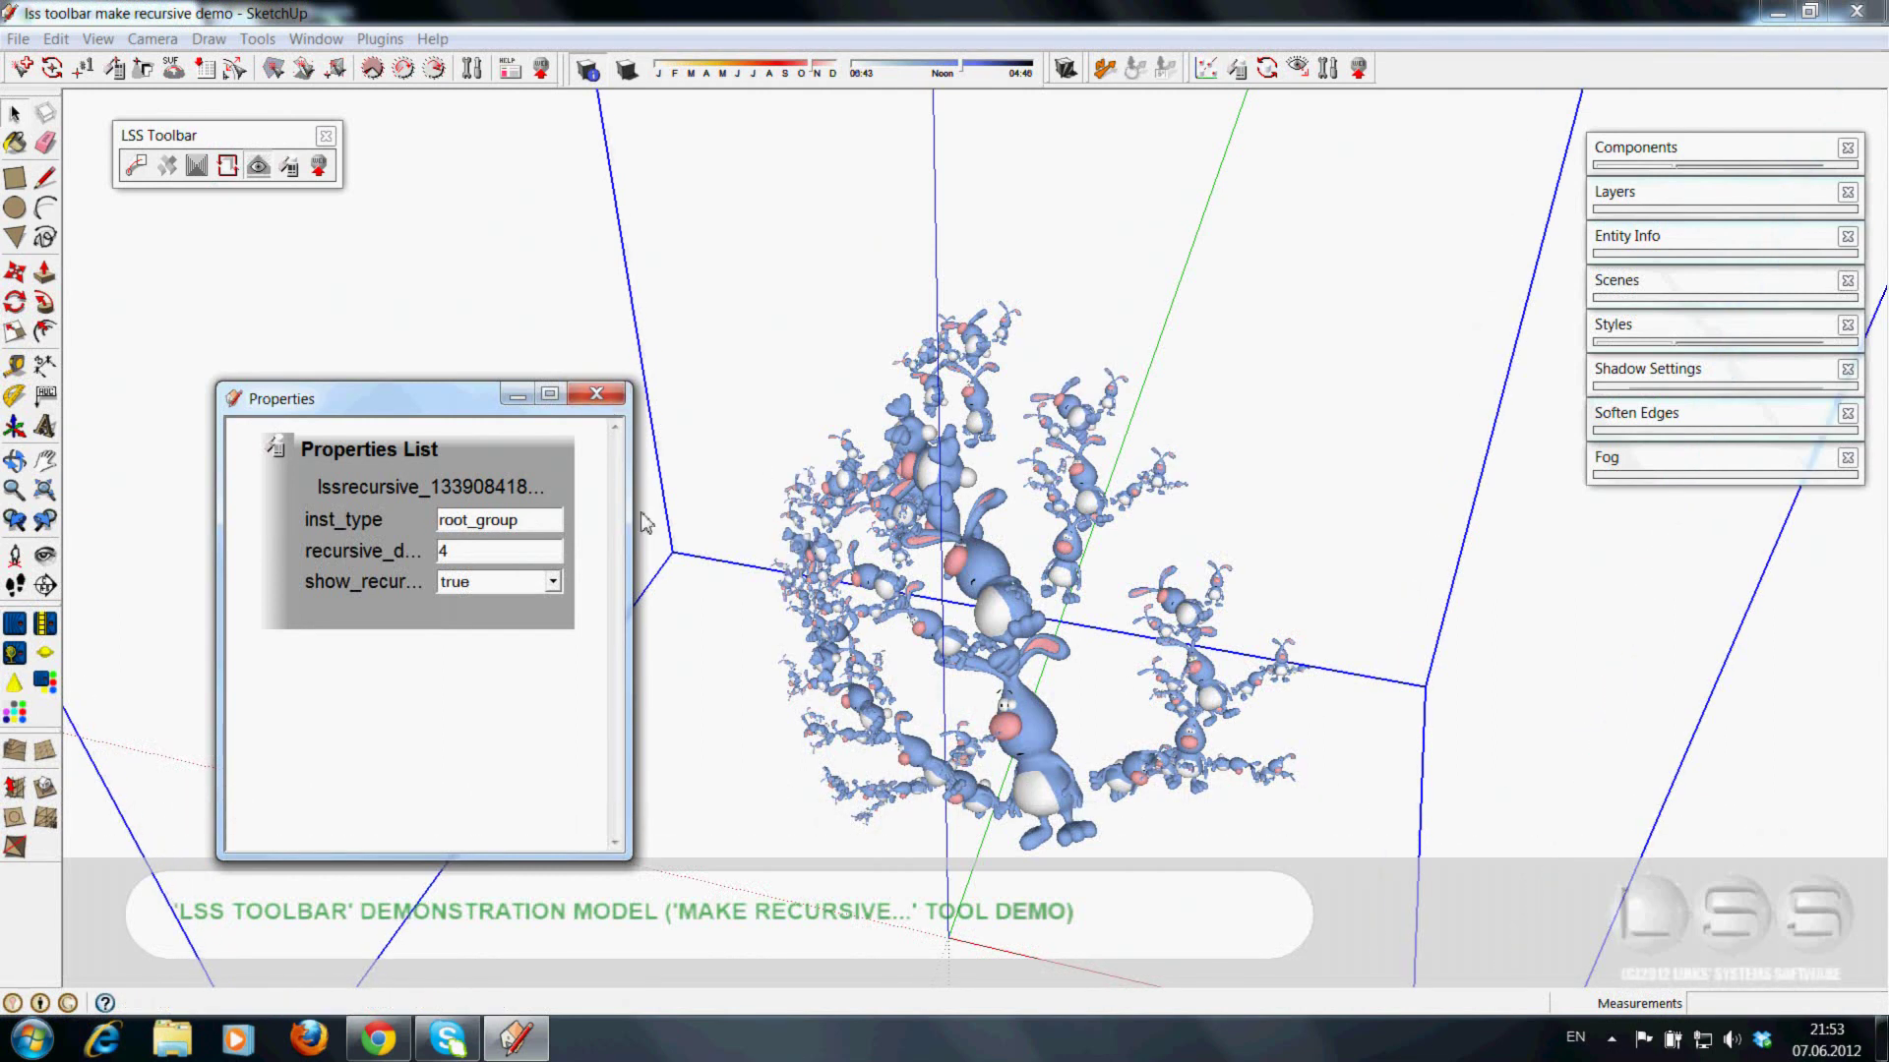
mouse_move(675, 641)
middle_mouse_down()
mouse_move(1121, 659)
mouse_move(1386, 720)
middle_mouse_up()
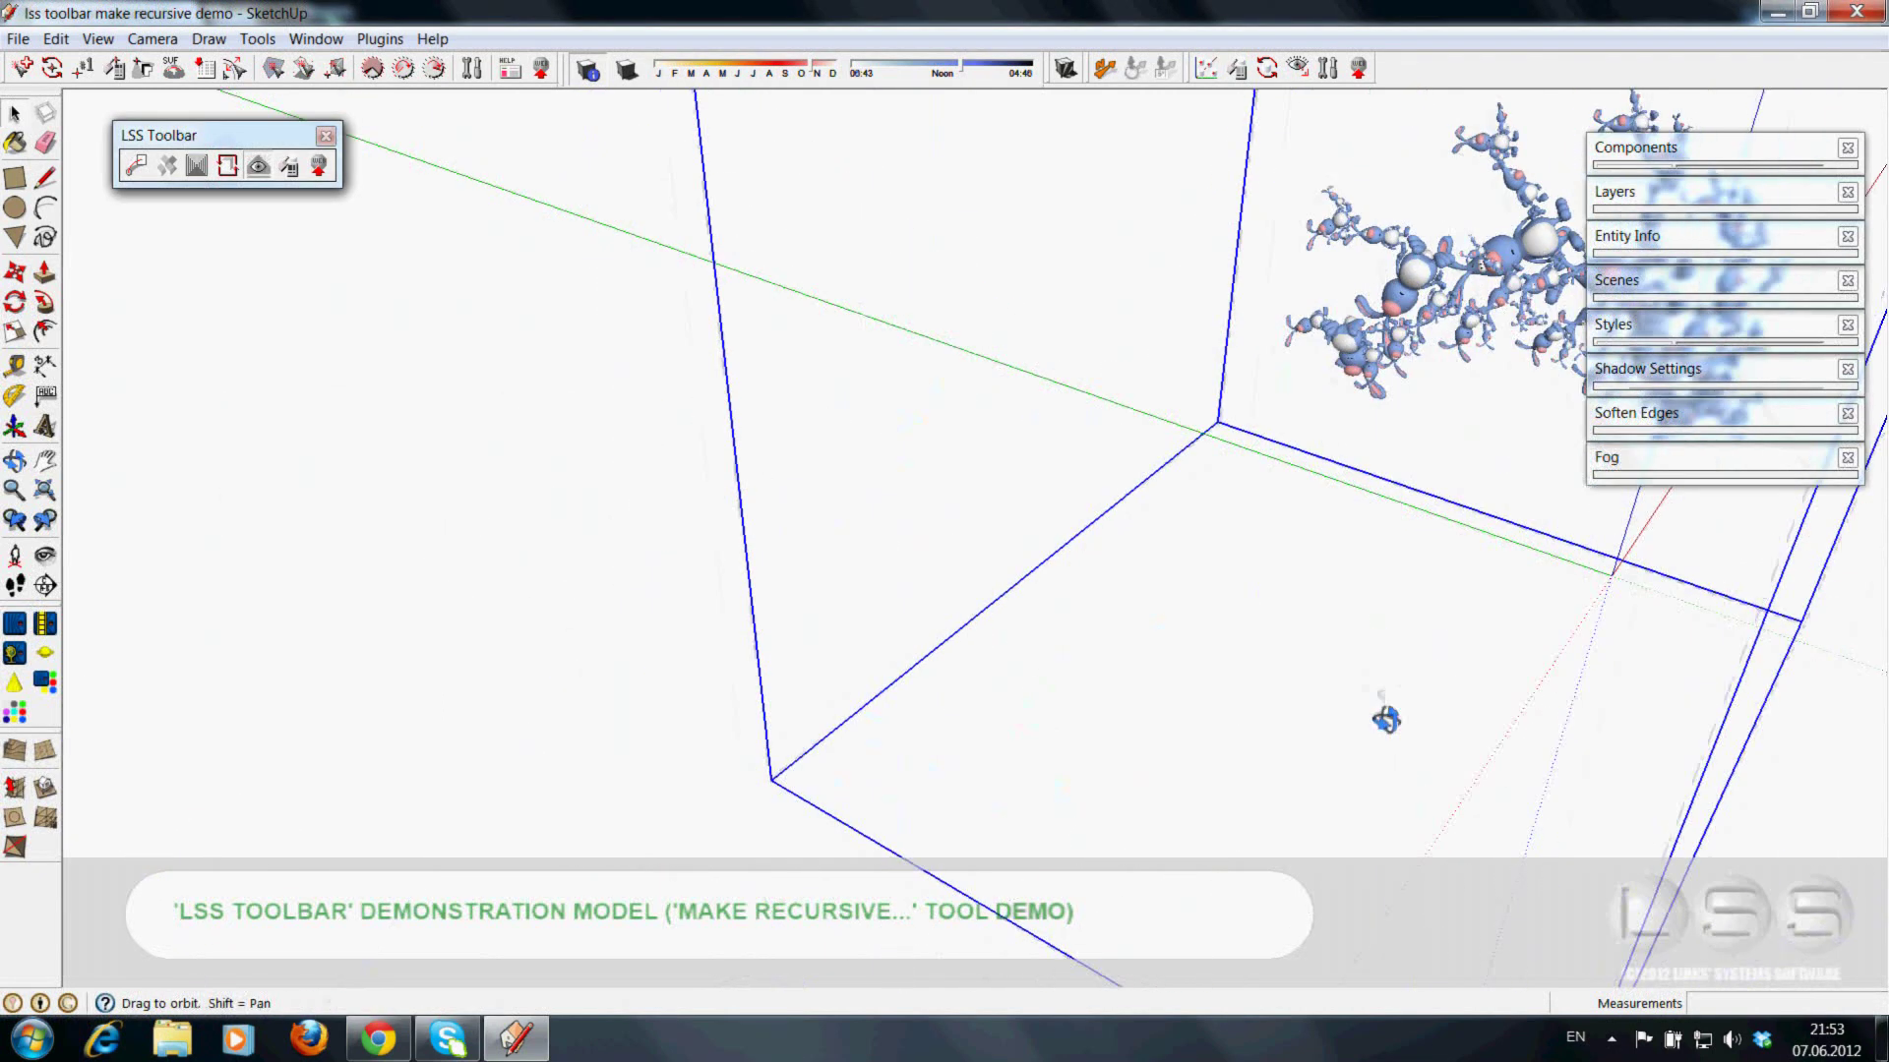
- Orbit around the bunny cluster while the depth-4 regeneration completes
mouse_move(1333, 459)
middle_mouse_down()
mouse_move(953, 590)
mouse_move(898, 629)
middle_mouse_up()
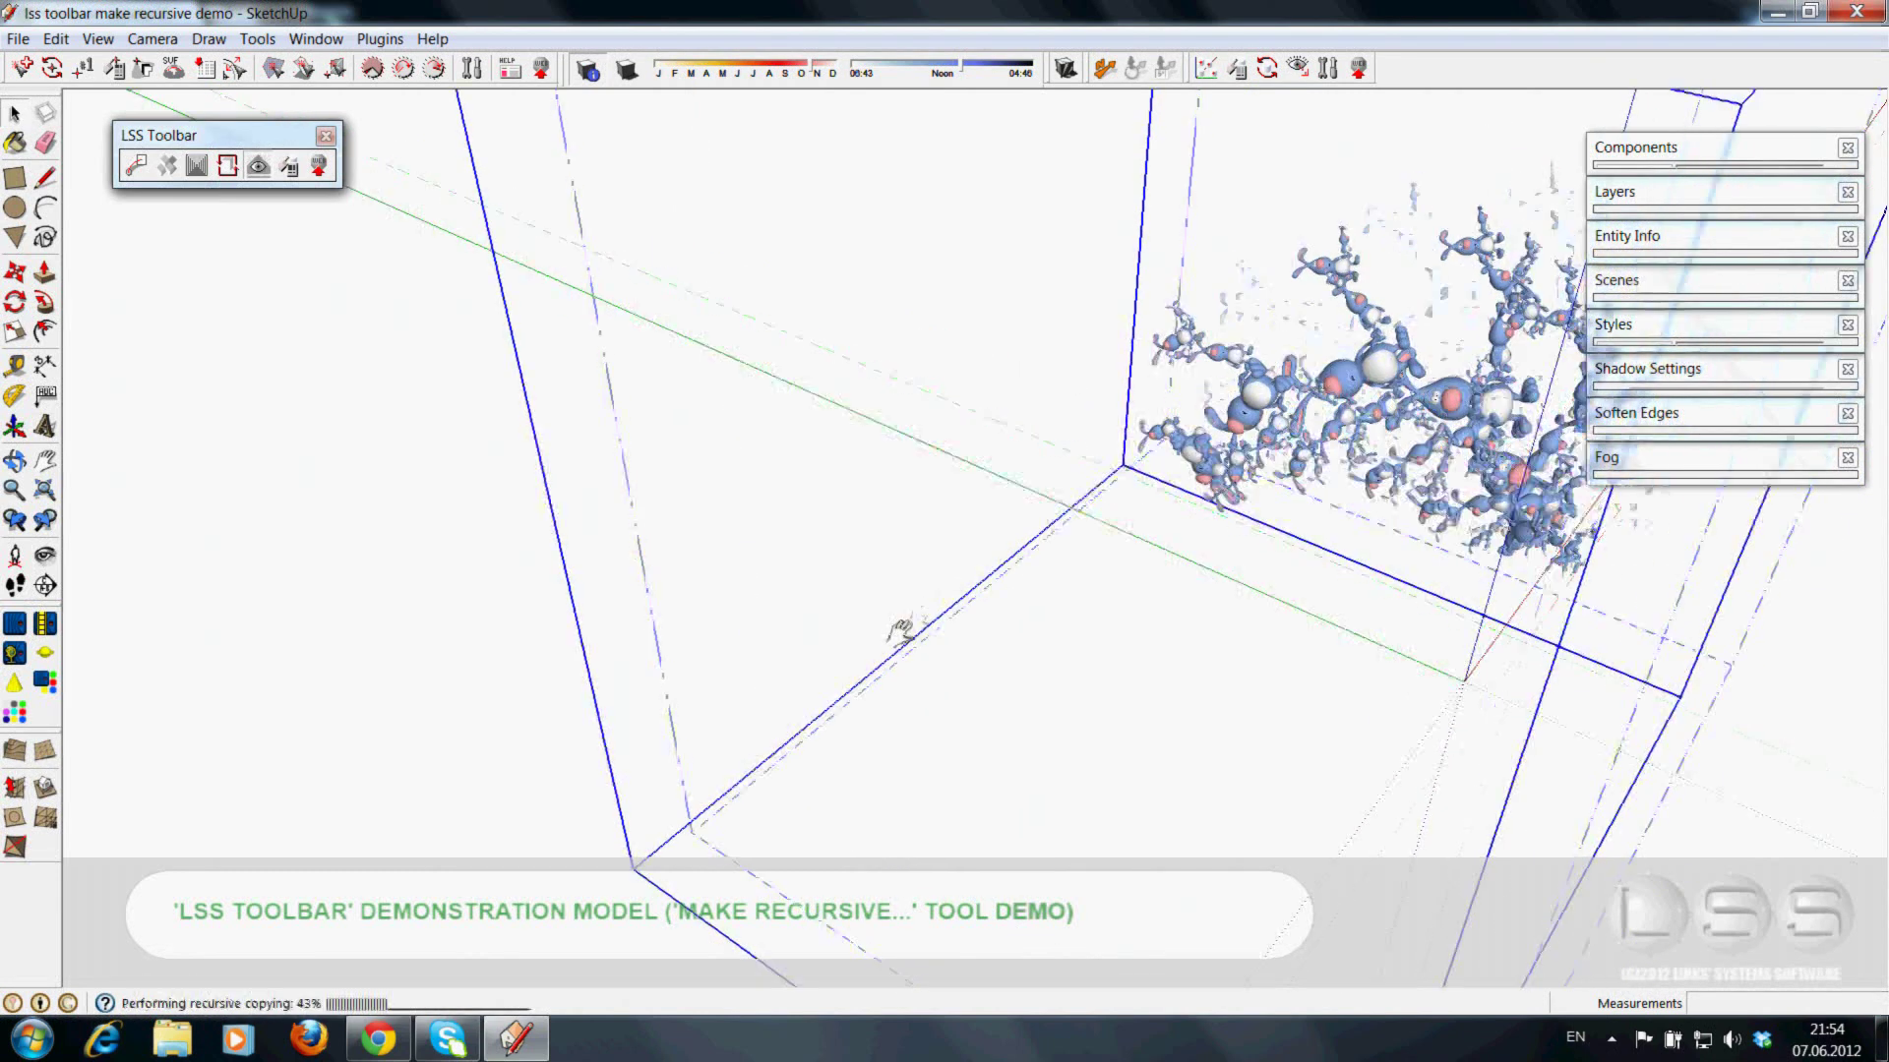
scroll(1141, 737, "up", 3)
middle_click_drag(1157, 724, 1054, 736)
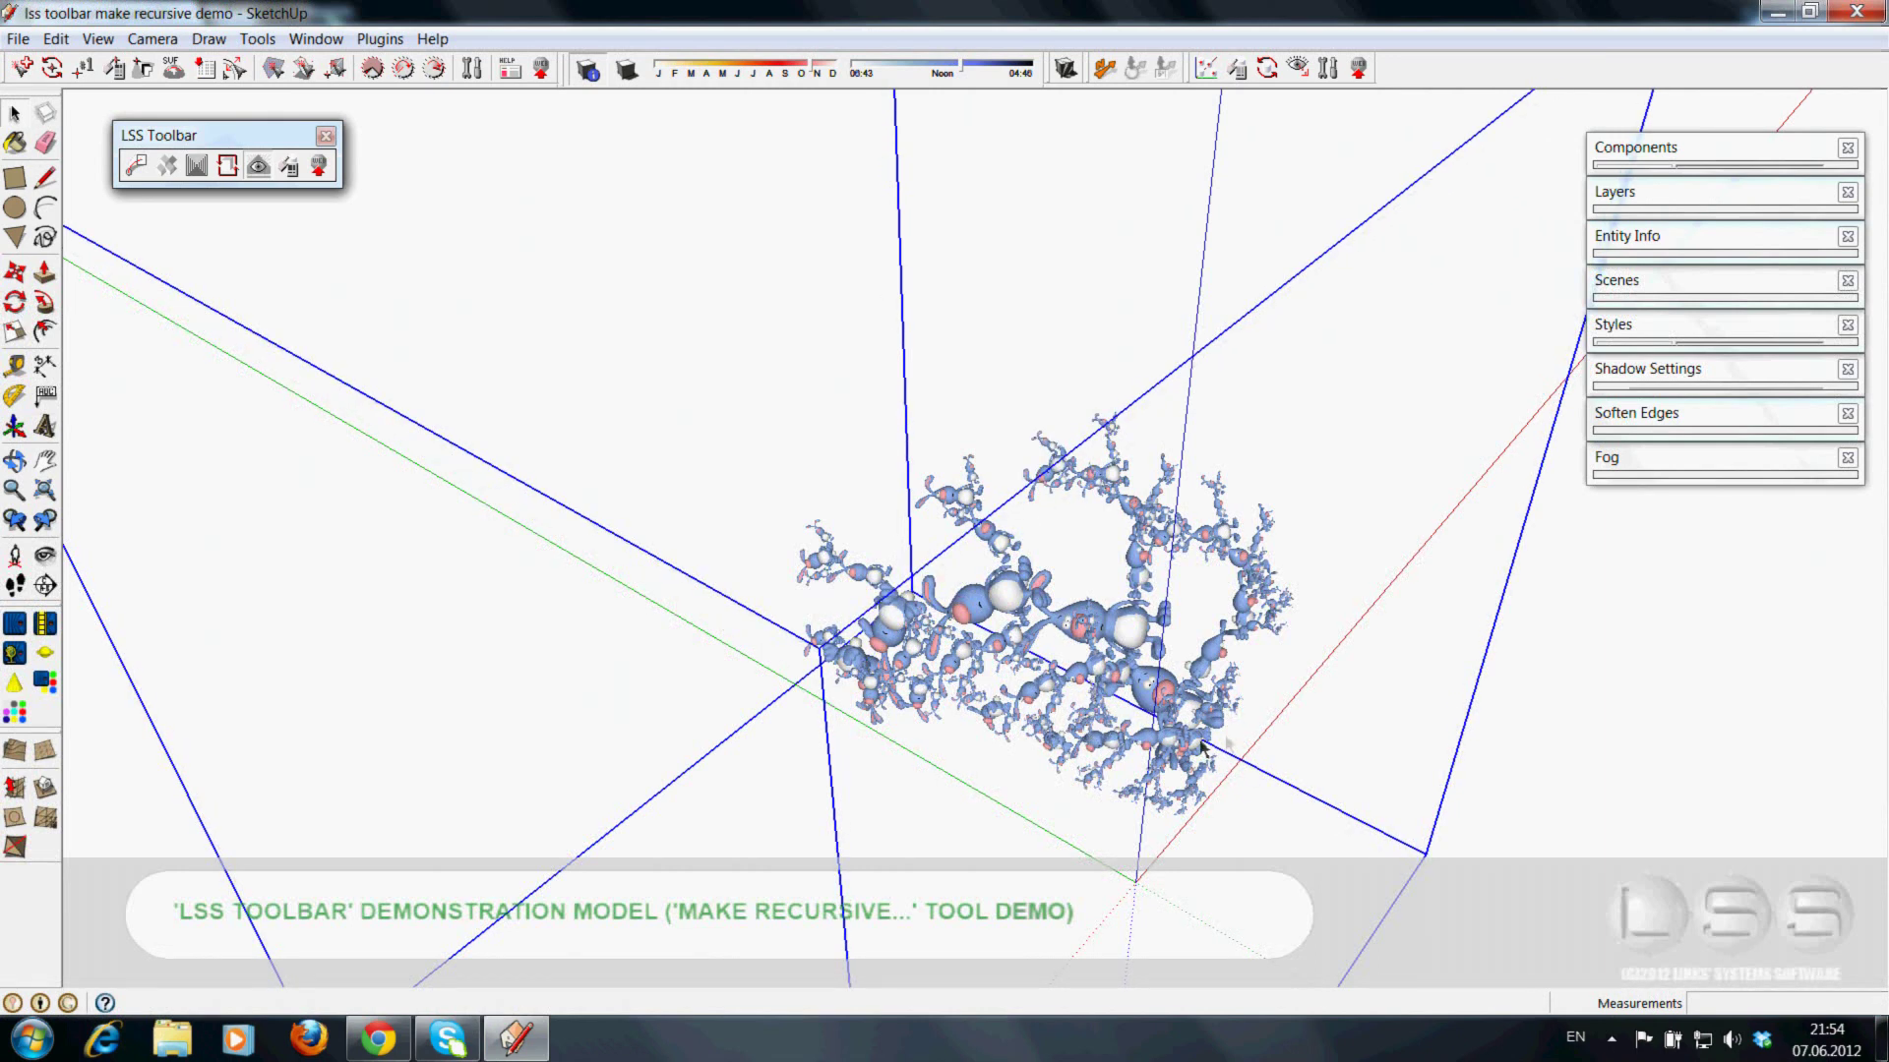
middle_click_drag(1246, 740, 1446, 717)
middle_click_drag(1560, 675, 1590, 662)
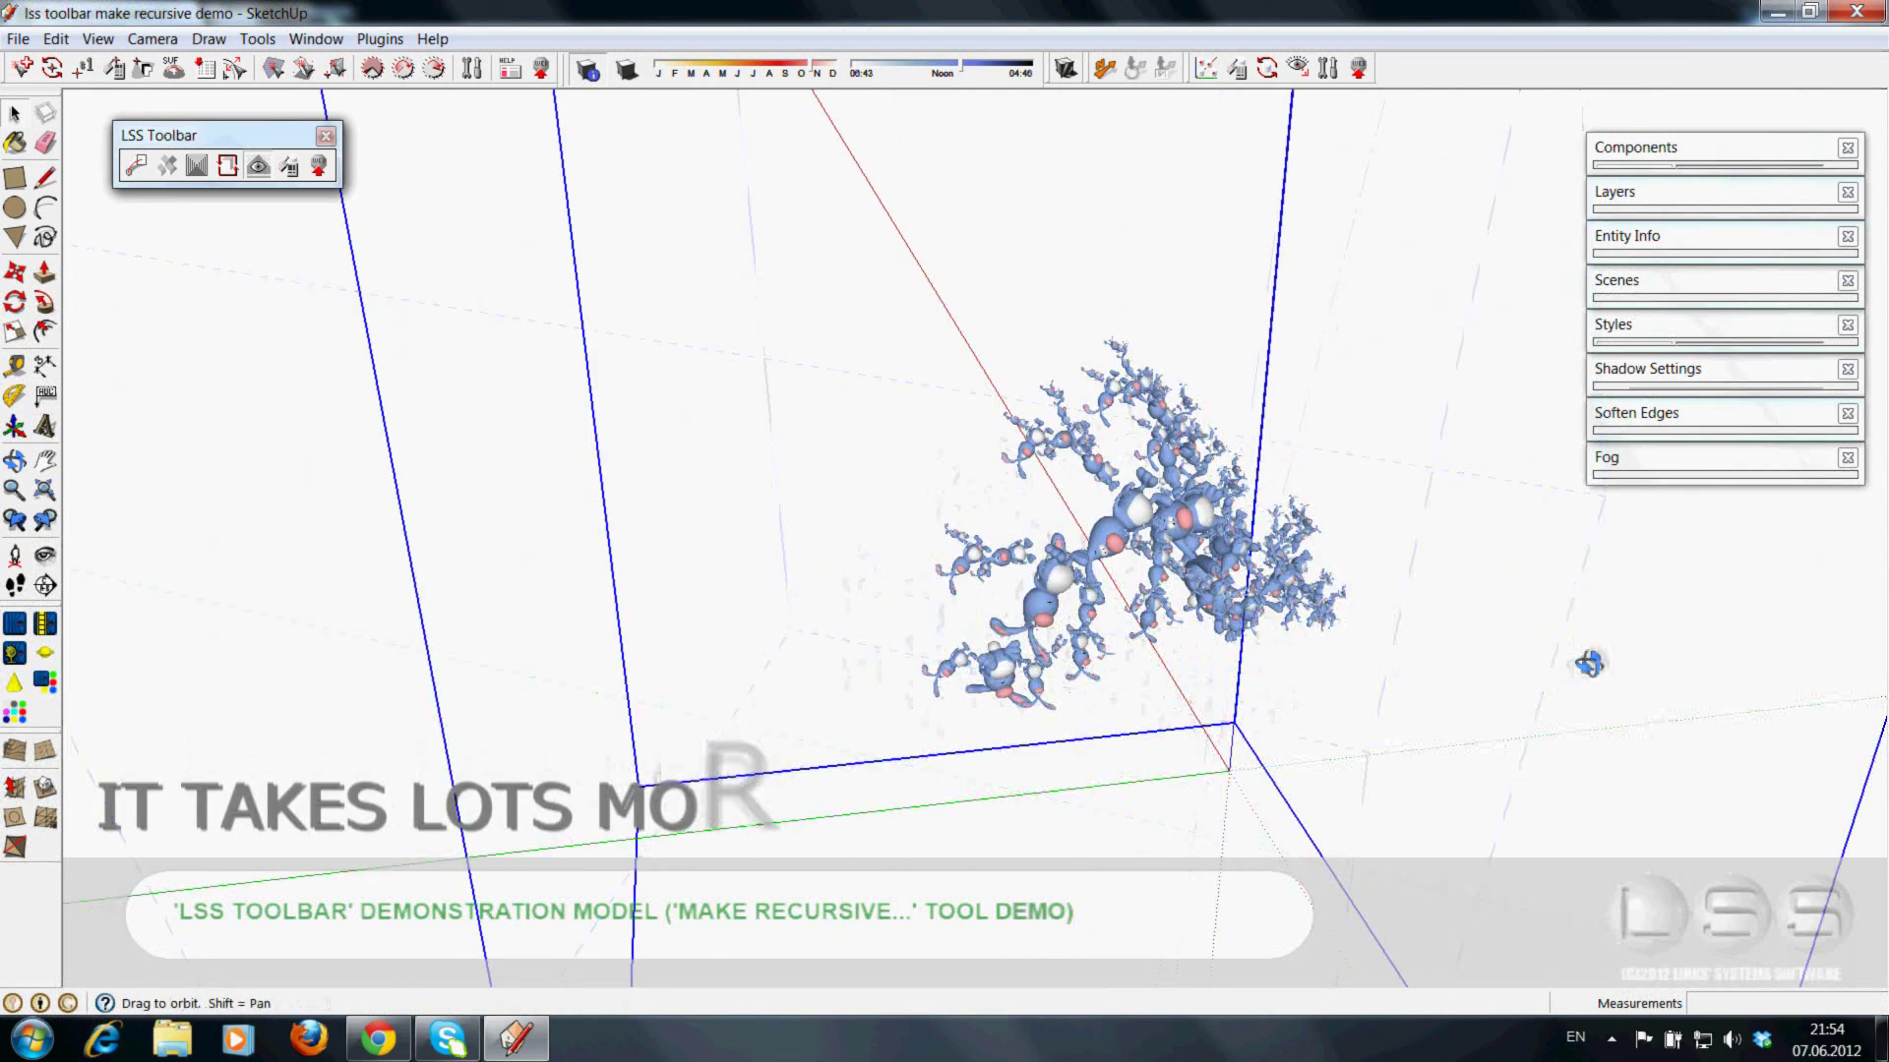
middle_click_drag(1654, 547, 1617, 547)
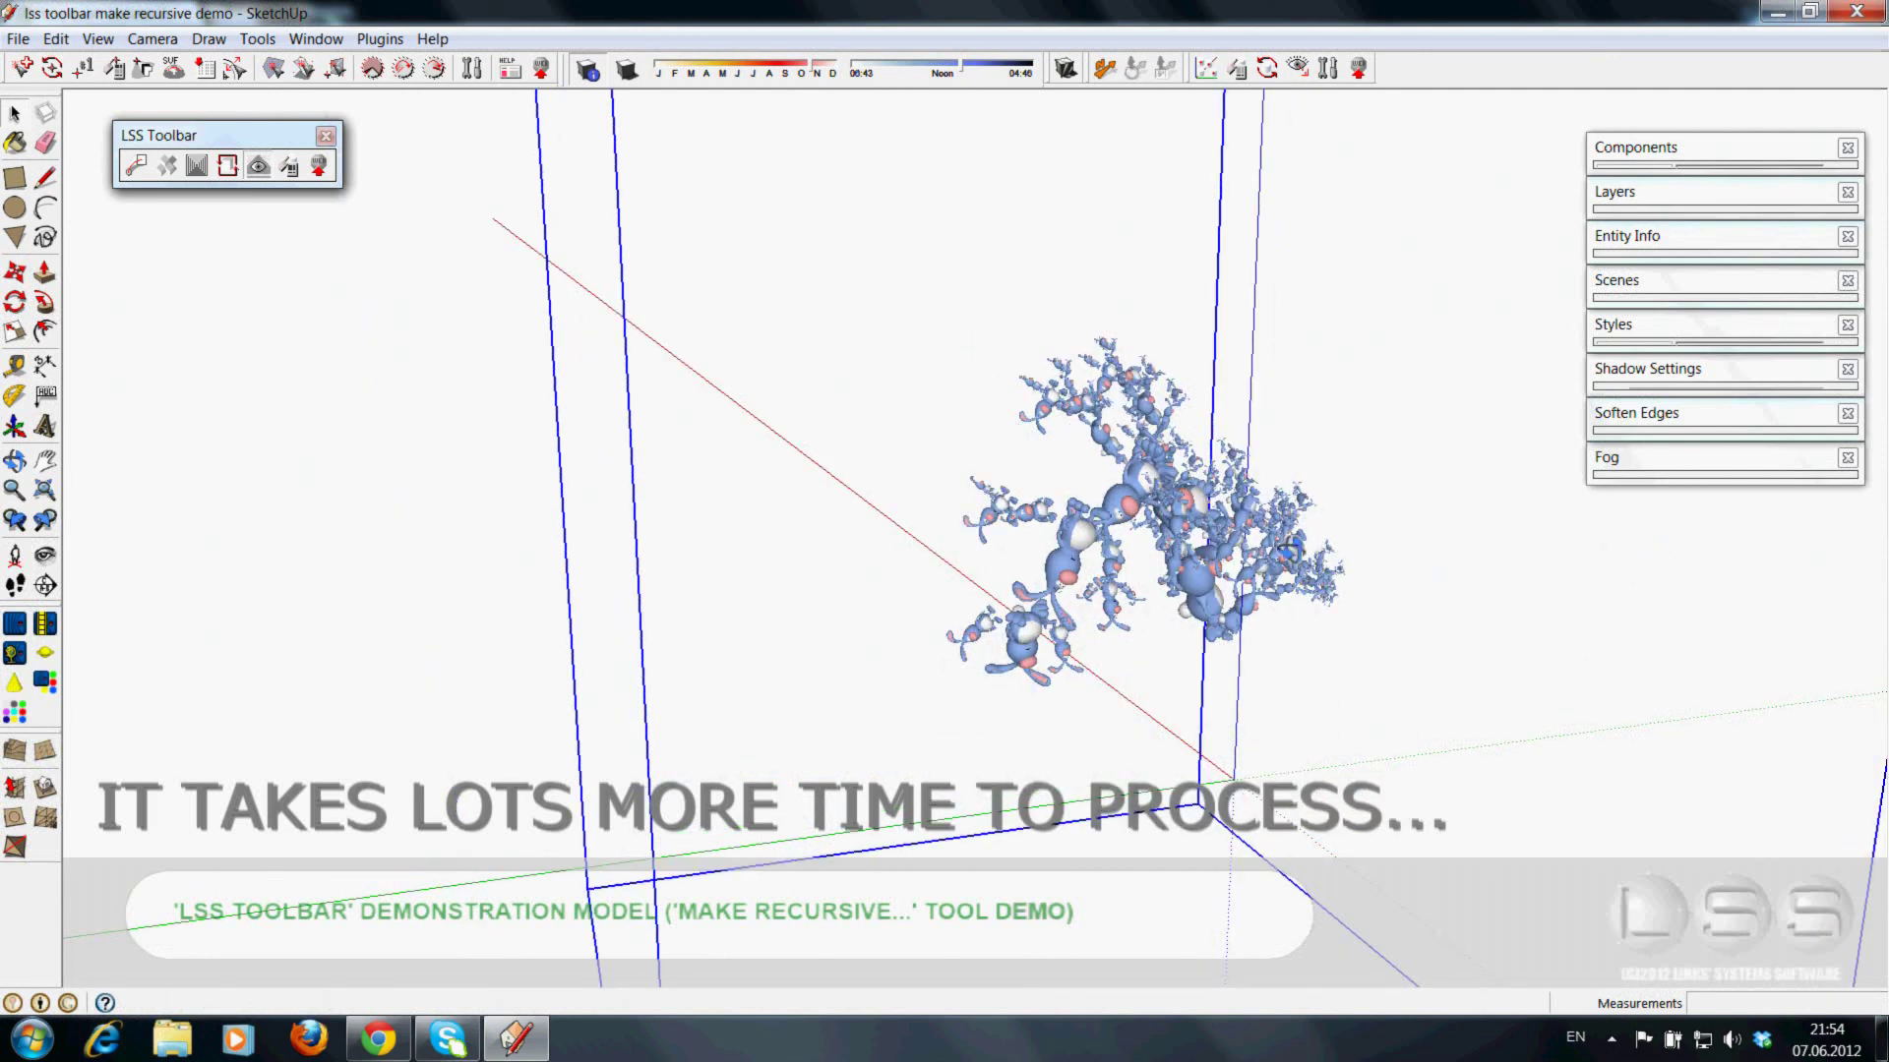
mouse_move(1239, 549)
middle_mouse_down()
mouse_move(1271, 525)
mouse_move(1337, 610)
middle_mouse_up()
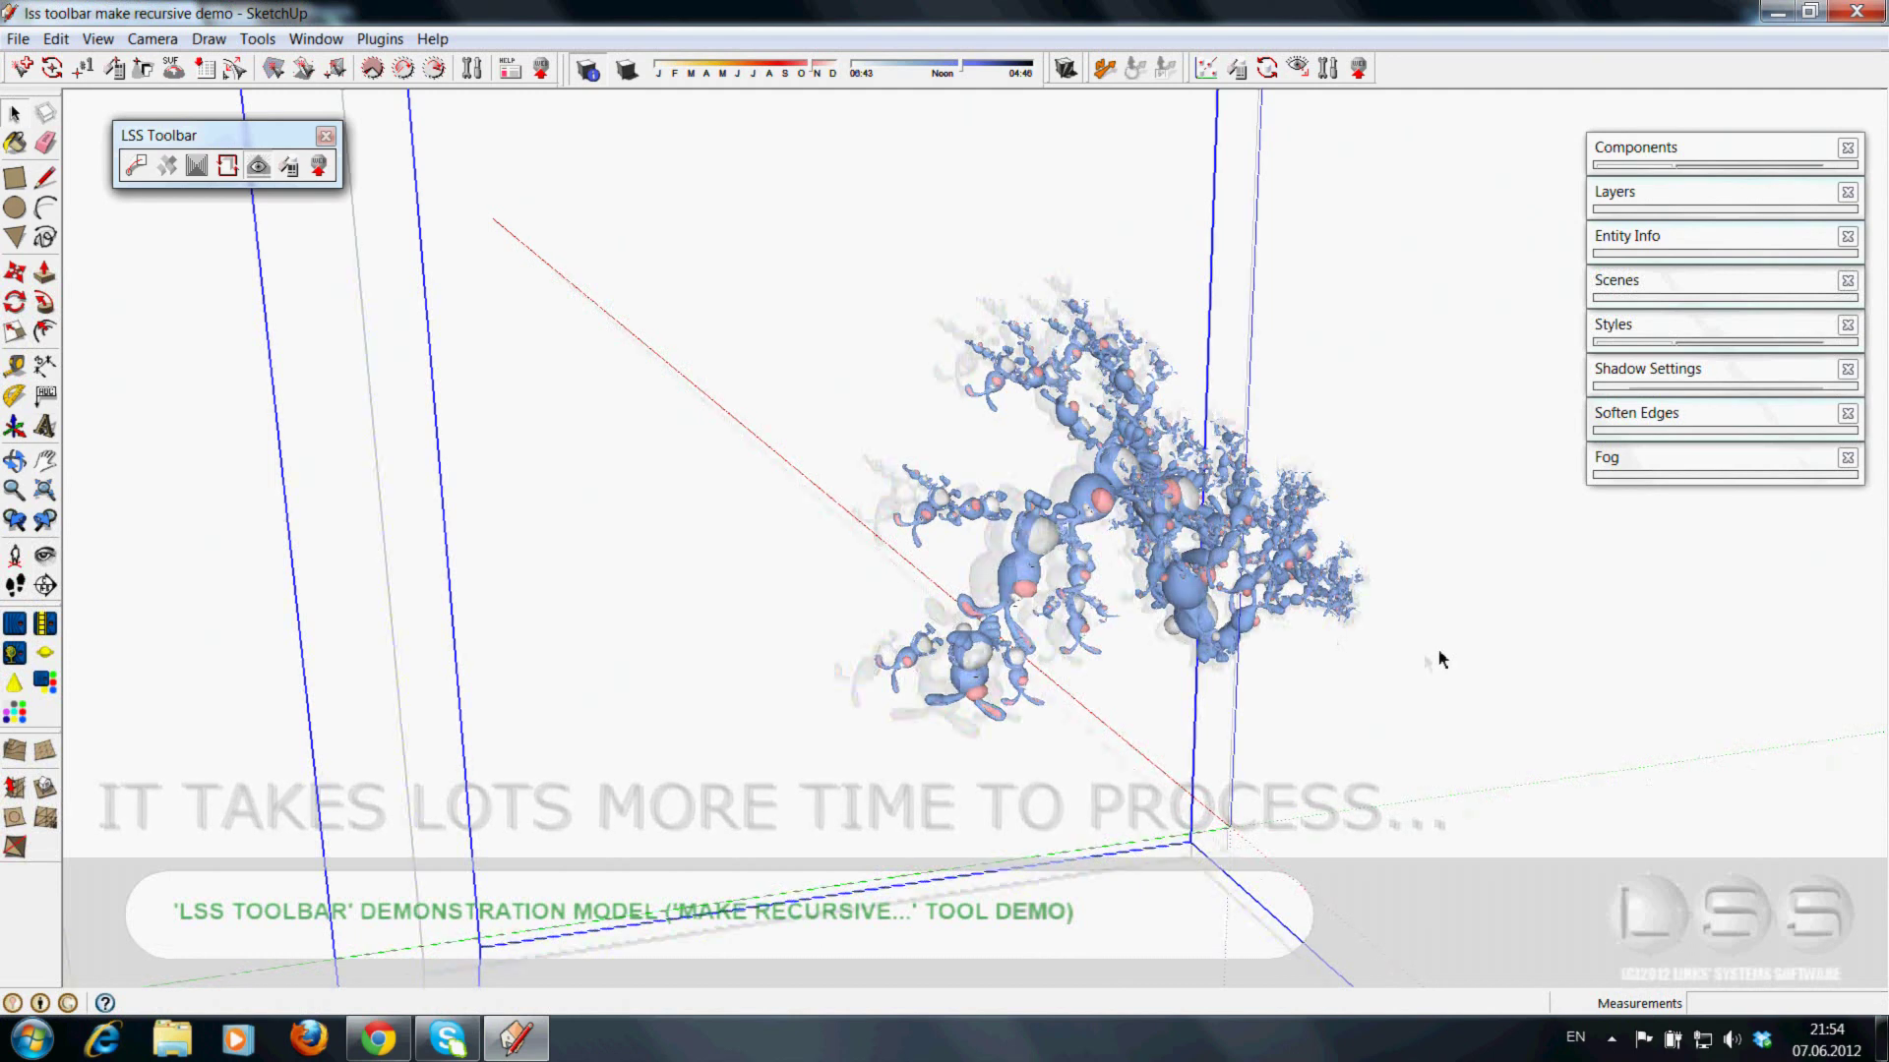
middle_click_drag(1440, 659, 1463, 651)
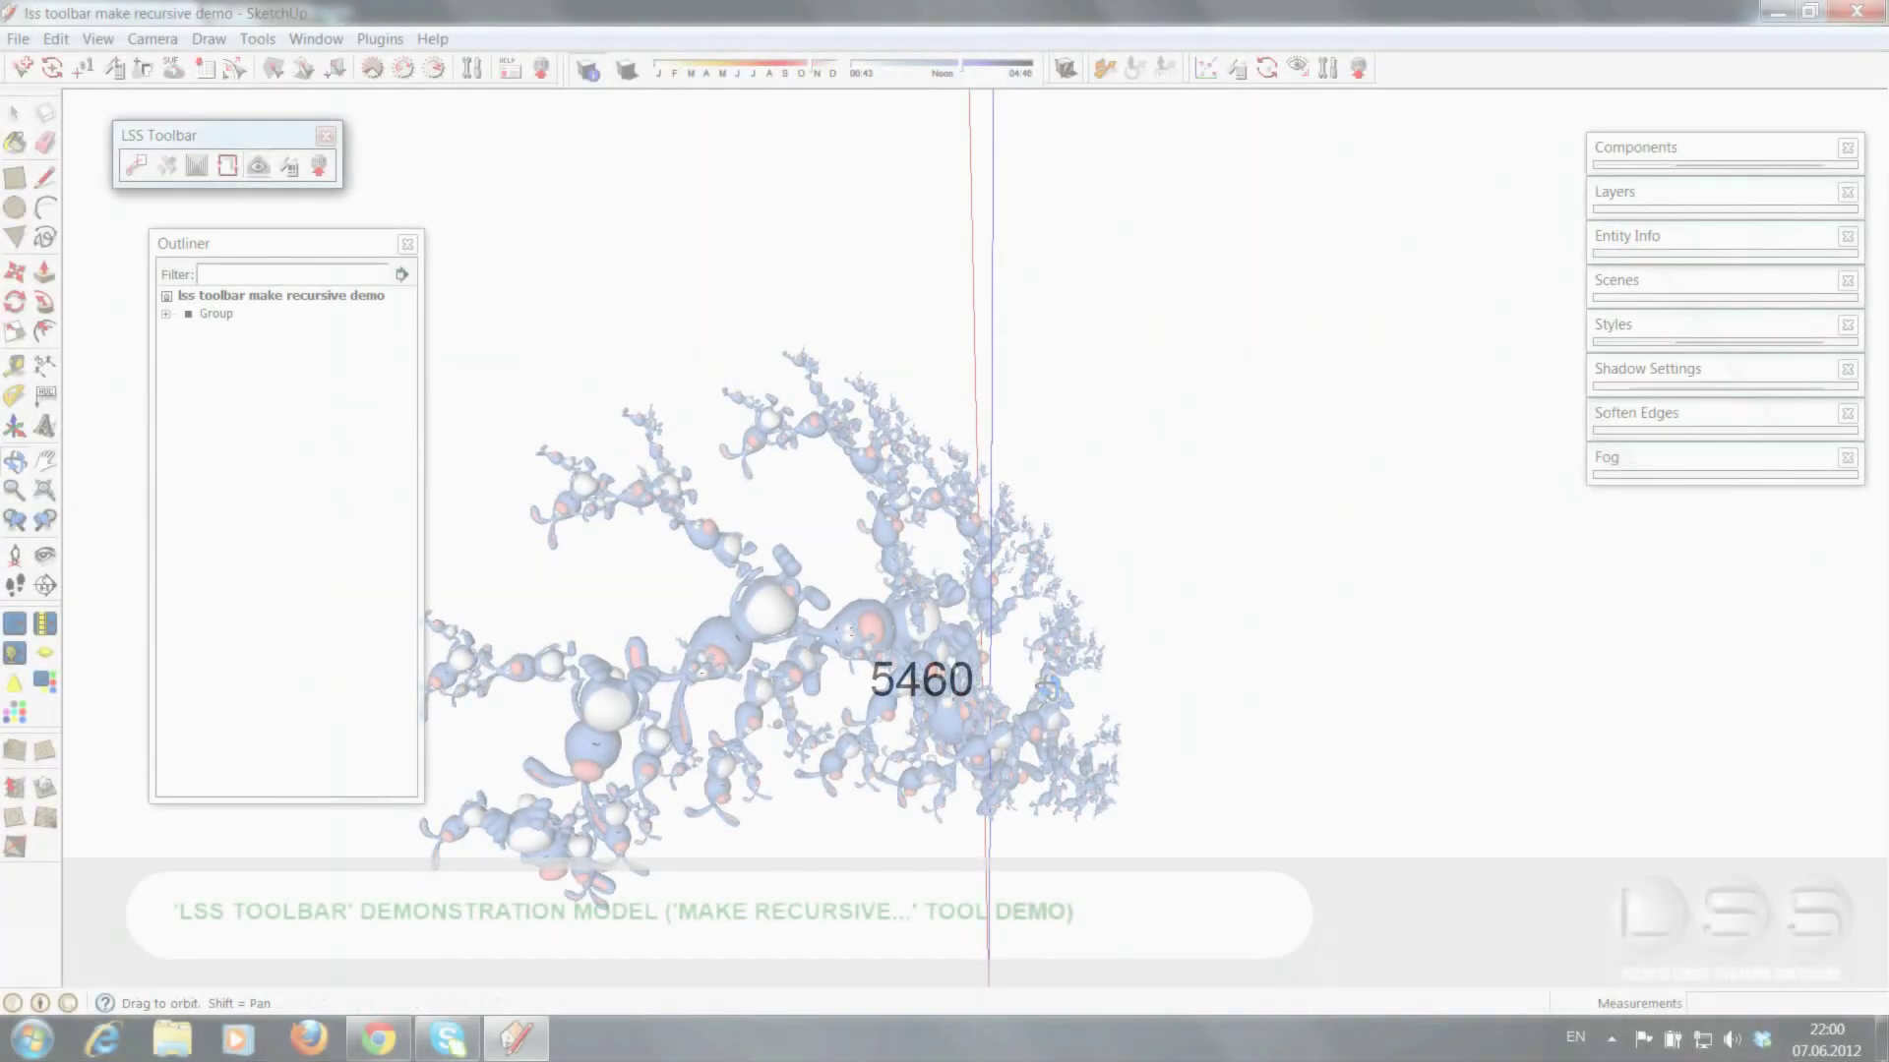
- Zoom and orbit out to see the whole bunny fractal
scroll(934, 629, "up", 3)
scroll(973, 610, "up", 3)
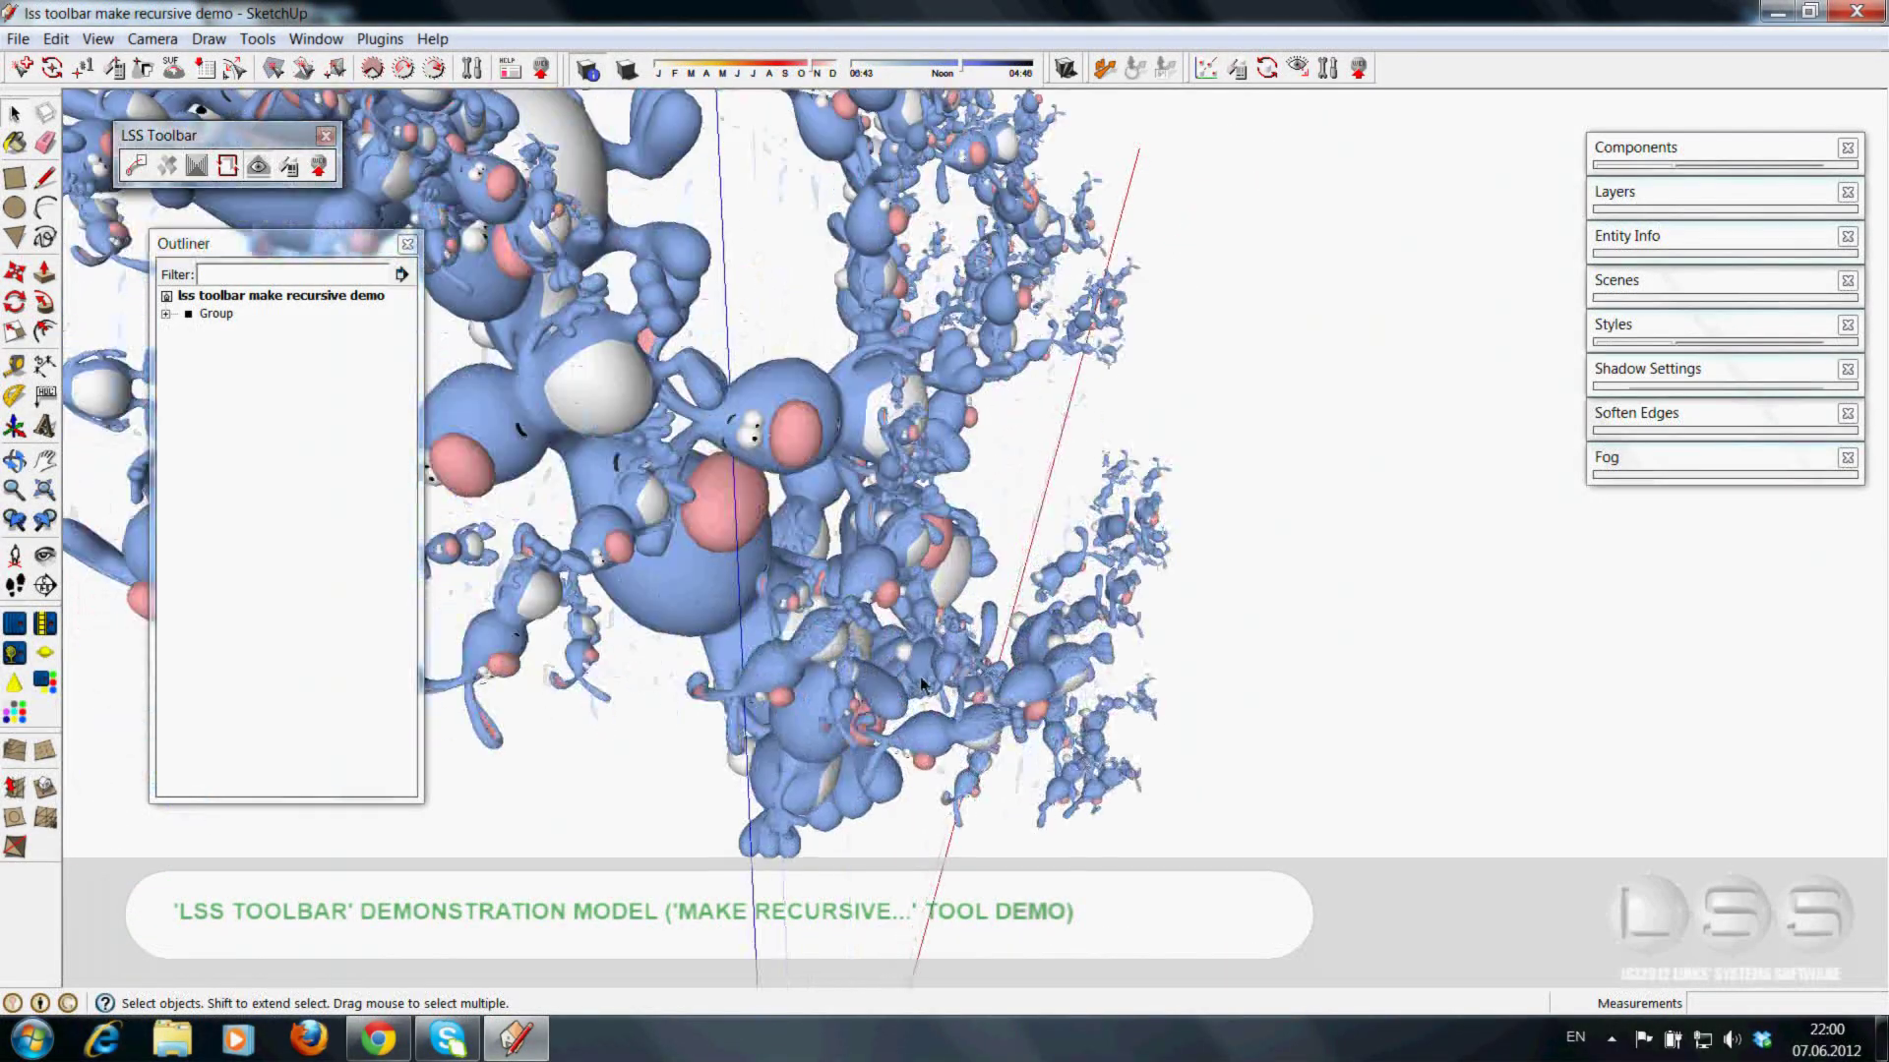
scroll(1013, 590, "up", 3)
scroll(1058, 569, "up", 2)
mouse_move(1058, 569)
middle_mouse_down()
mouse_move(1162, 507)
mouse_move(1142, 490)
mouse_move(1033, 509)
mouse_move(1387, 649)
middle_mouse_up()
scroll(1111, 546, "down", 5)
scroll(1140, 488, "up", 3)
scroll(1138, 489, "up", 2)
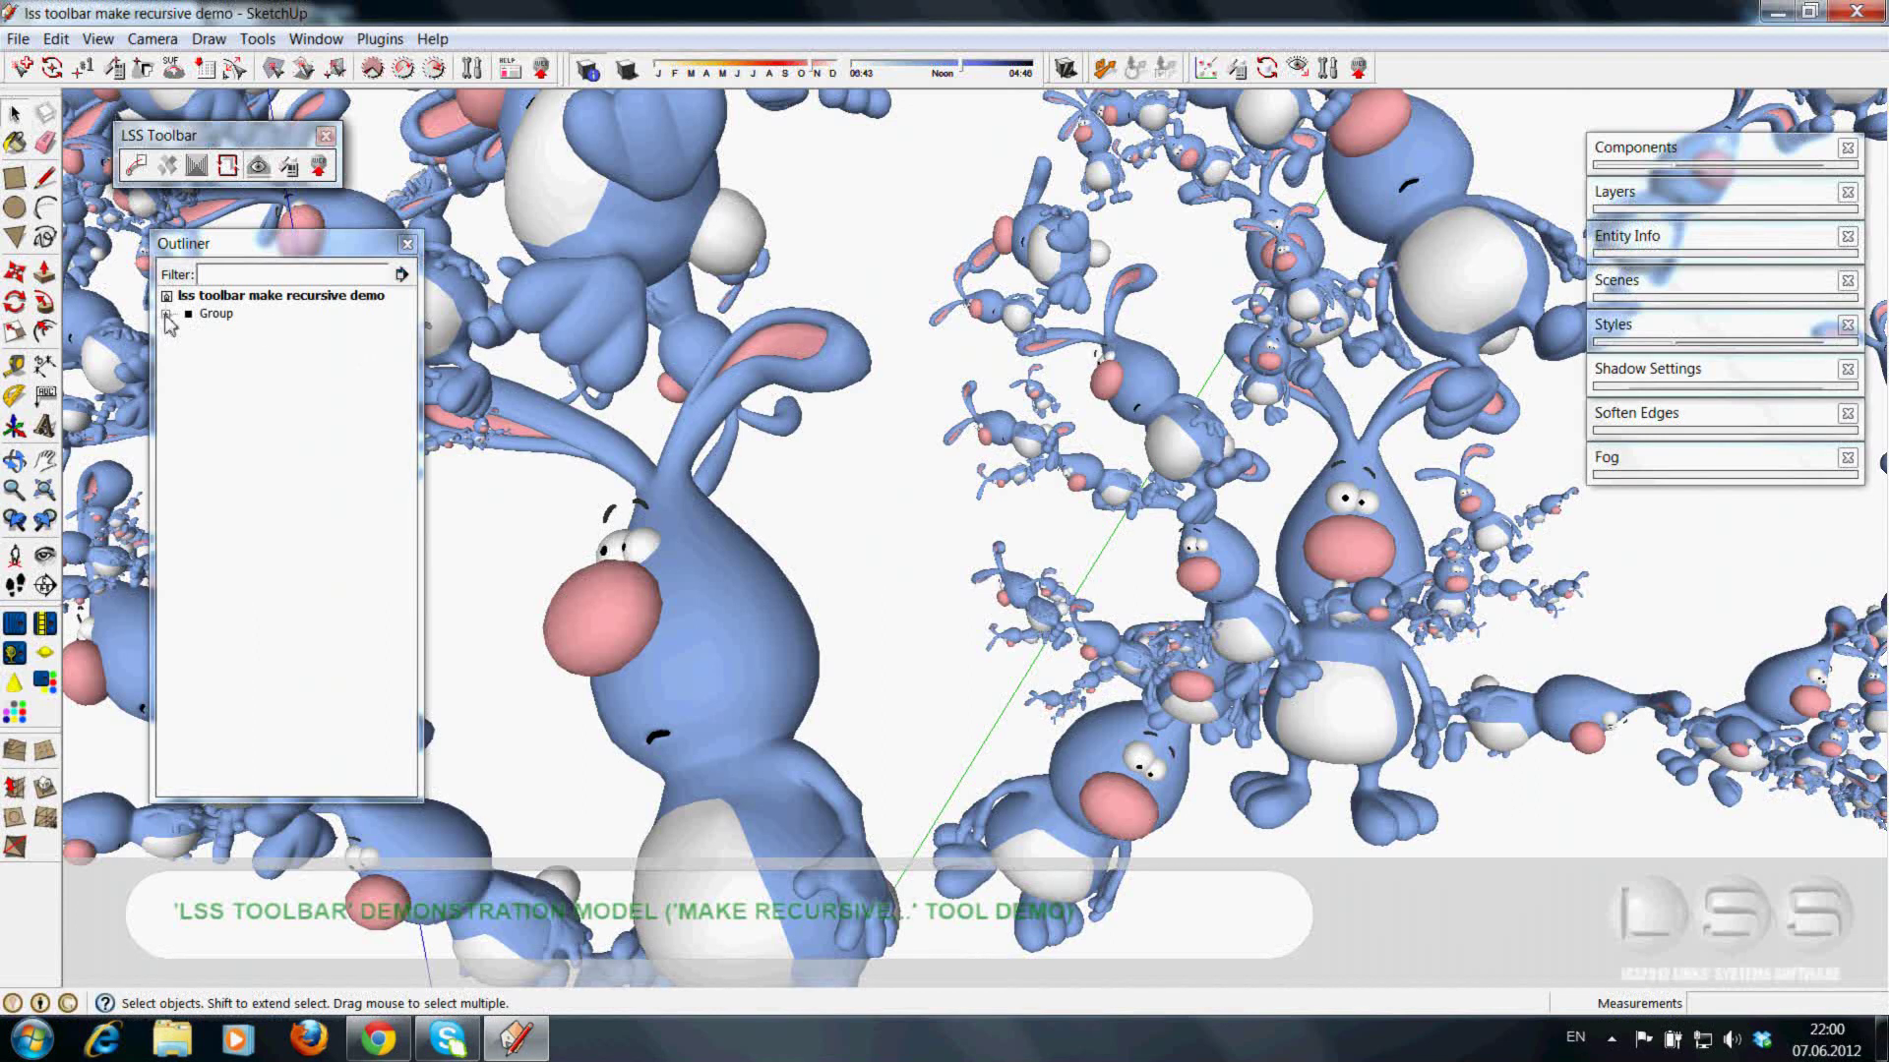
- Expand the Group's nested child groups in the Outliner and orbit to view the whole cluster
left_click(166, 314)
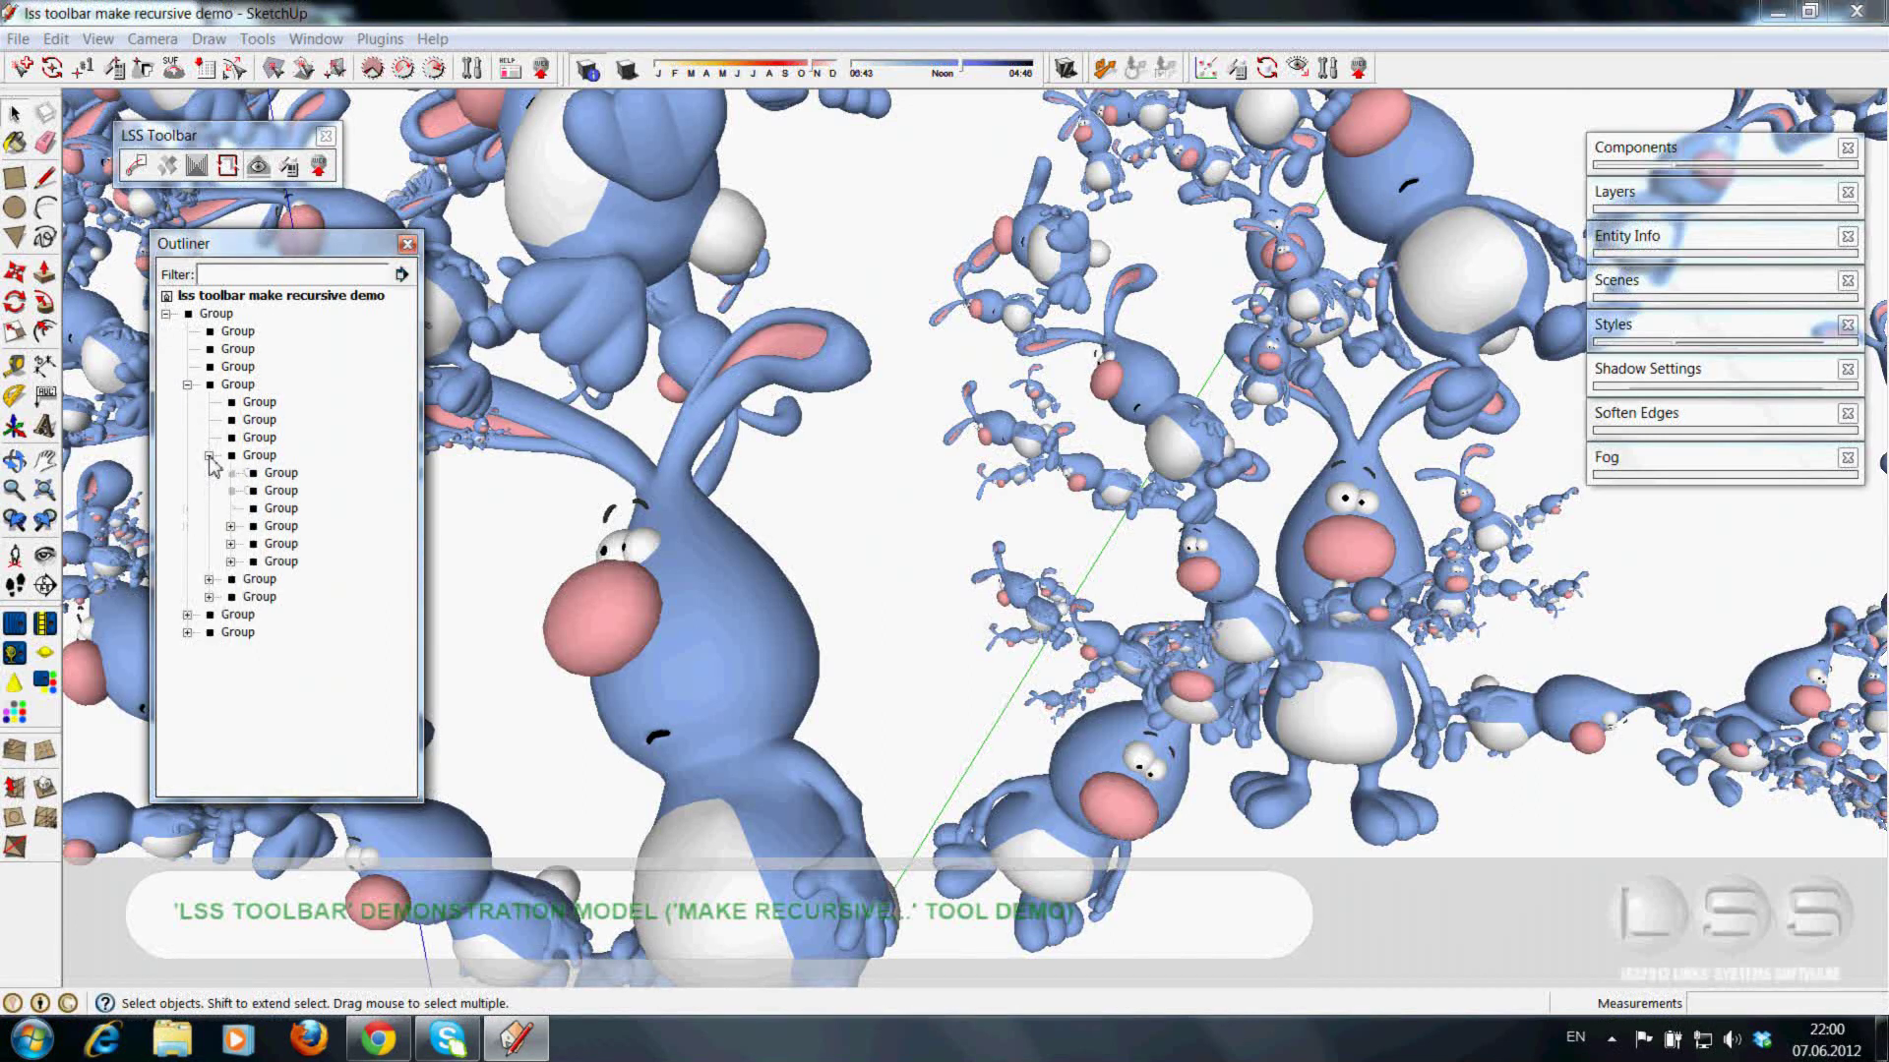
left_click(253, 598)
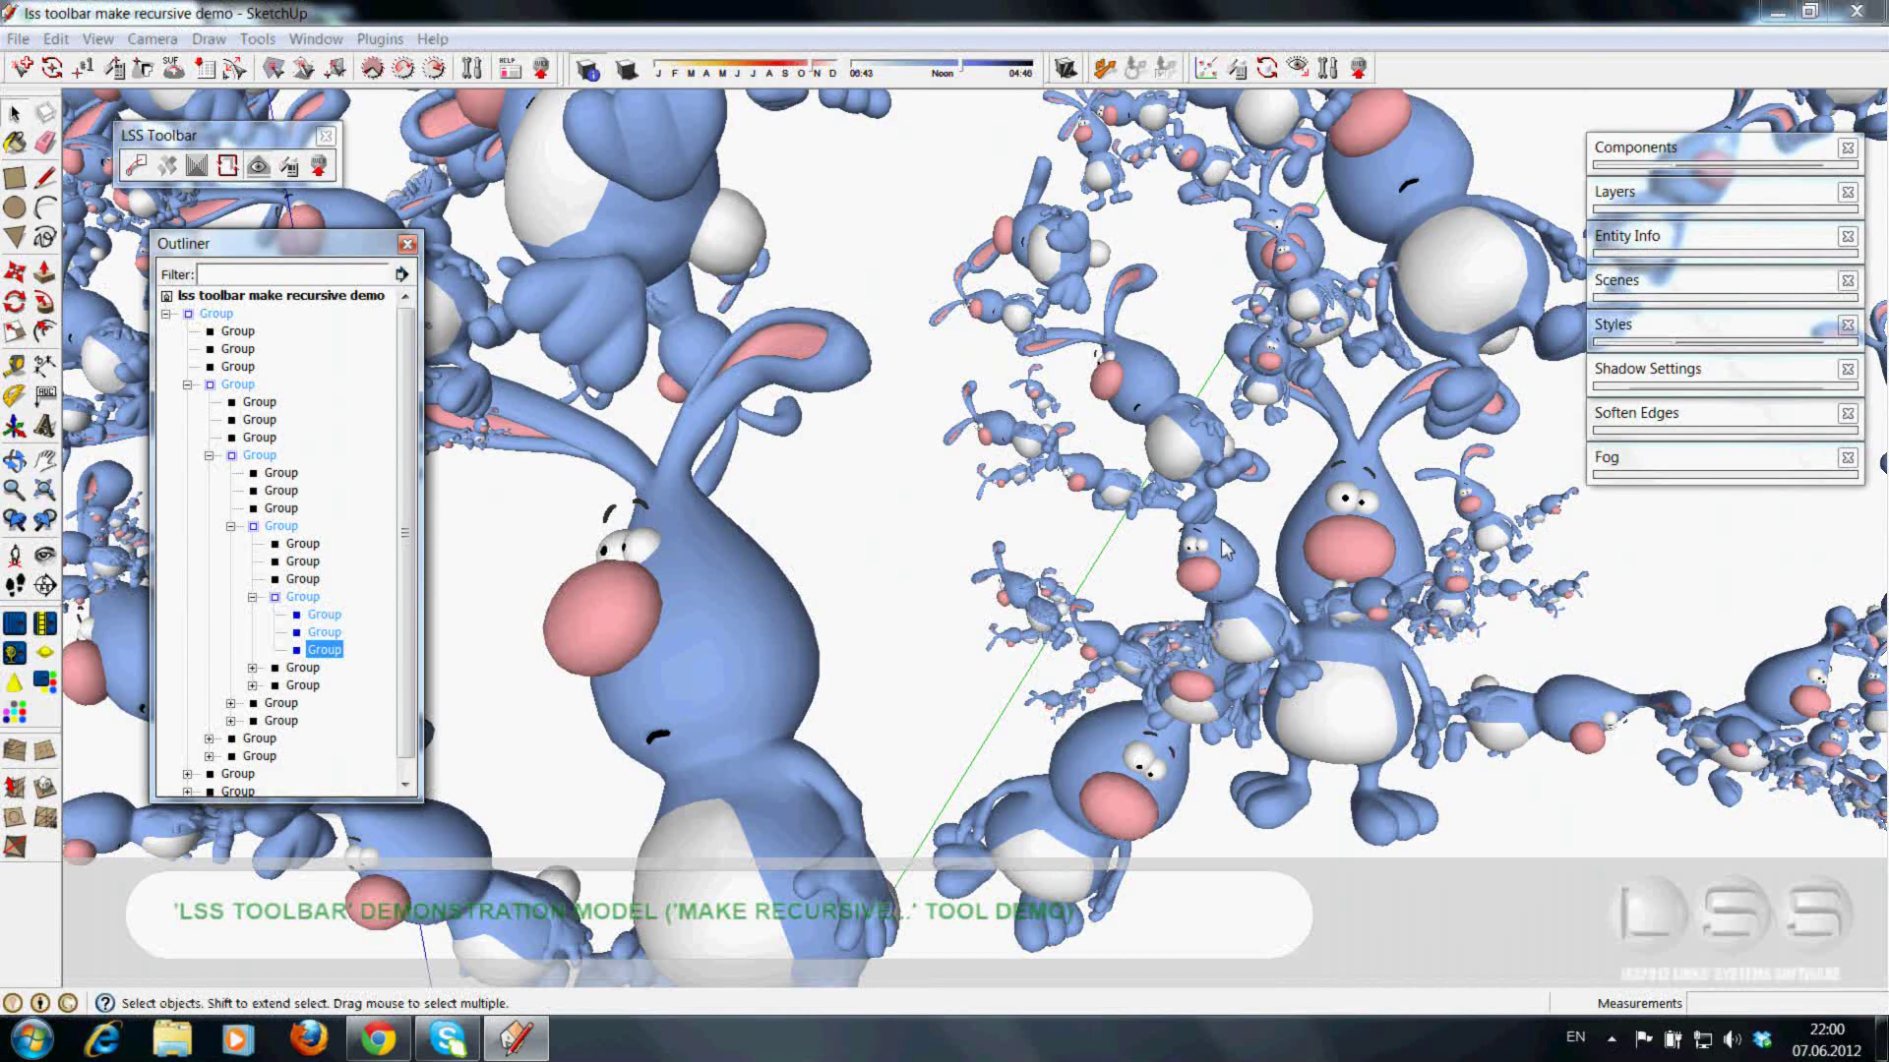
scroll(1225, 548, "down", 5)
mouse_move(1224, 548)
middle_mouse_down()
mouse_move(971, 513)
mouse_move(1390, 597)
mouse_move(824, 615)
mouse_move(689, 651)
mouse_move(811, 428)
mouse_move(832, 433)
middle_mouse_up()
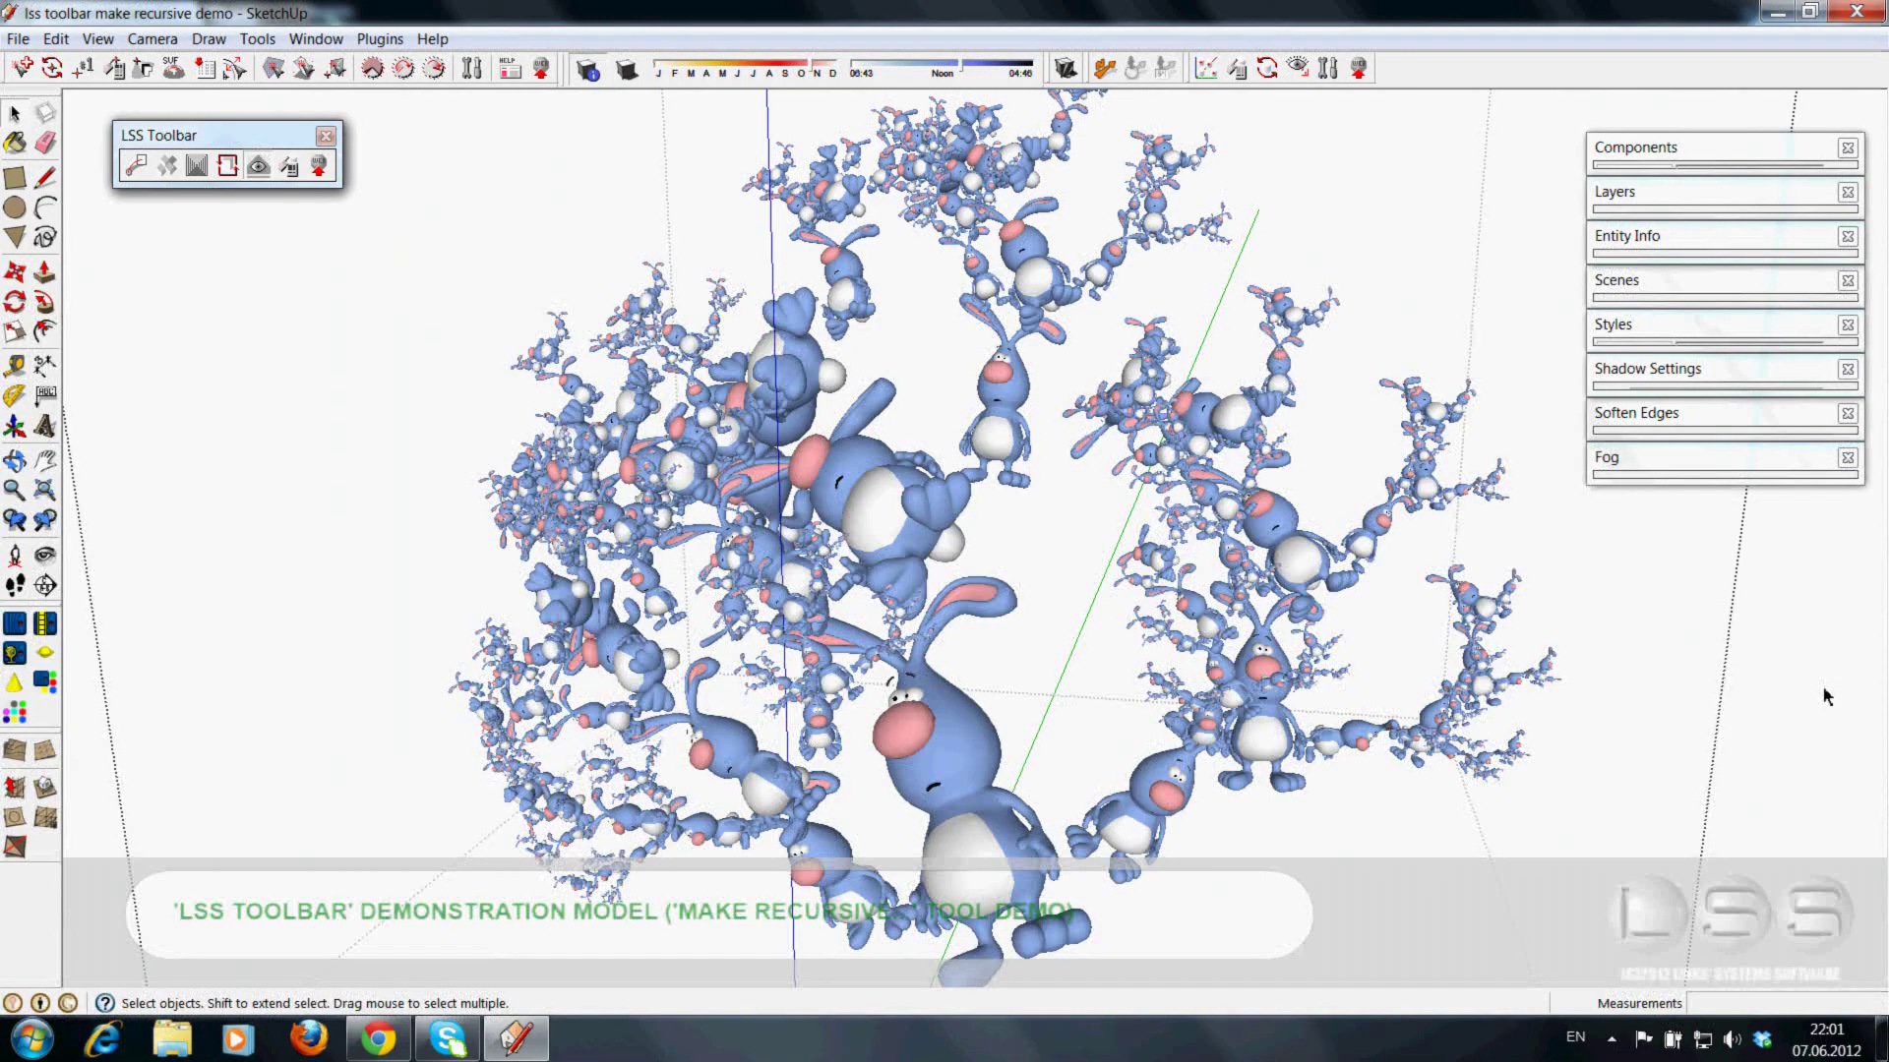
mouse_move(989, 663)
middle_mouse_down()
mouse_move(924, 802)
mouse_move(846, 708)
middle_mouse_up()
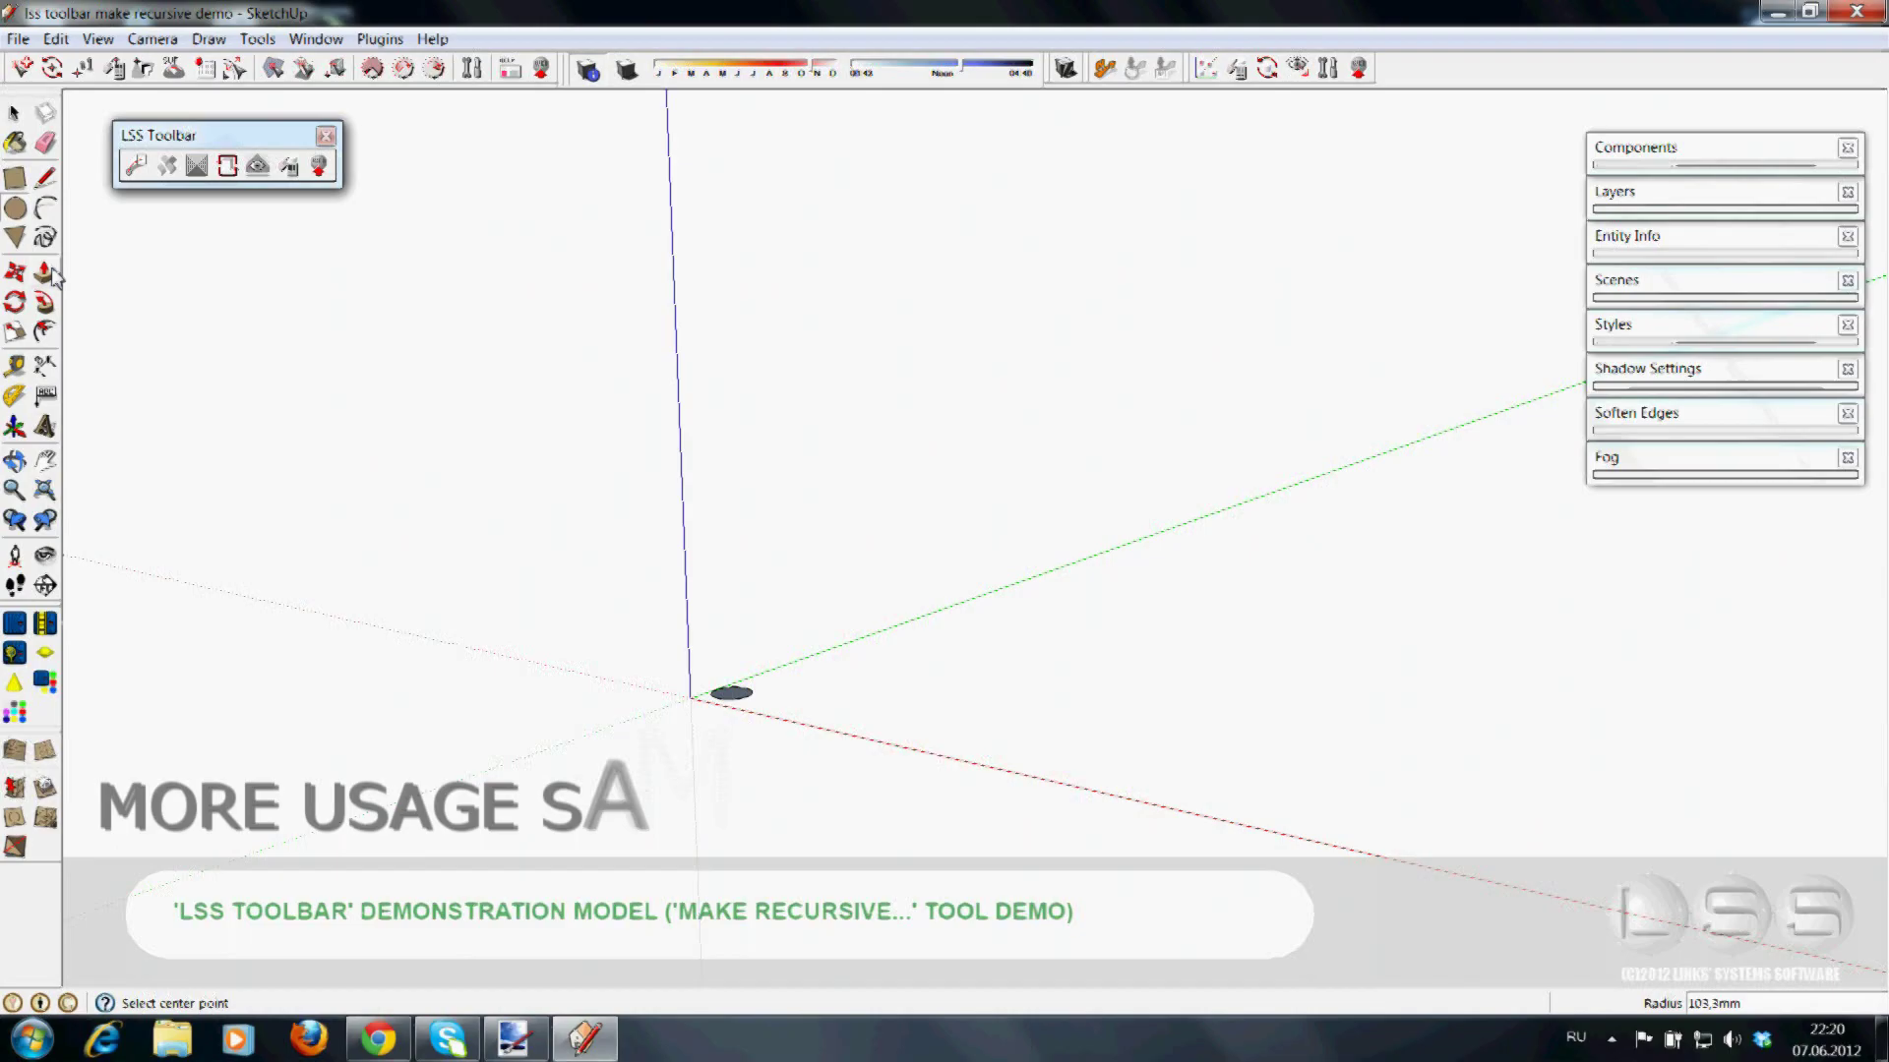
- Push/Pull the circle up into a tall cylinder and make it a group
left_click_drag(733, 695, 752, 374)
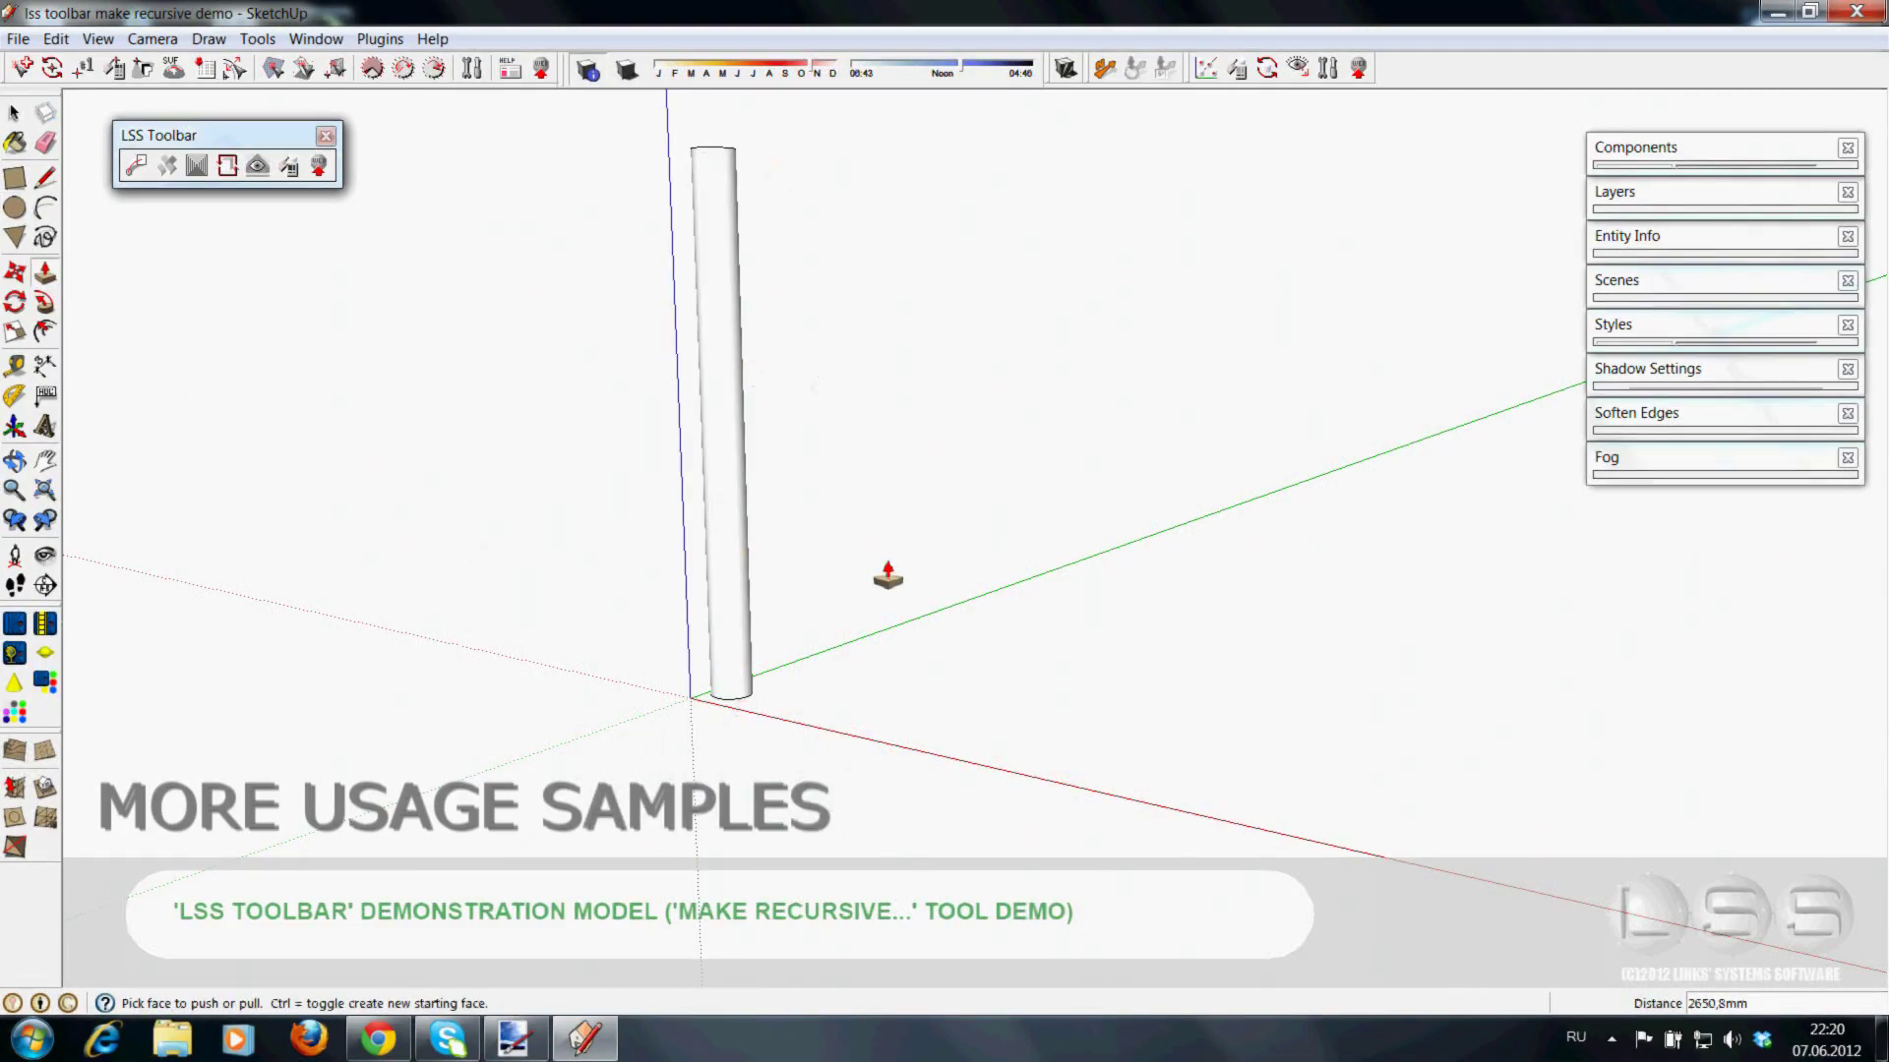
middle_click_drag(887, 575, 349, 318)
right_click(717, 496)
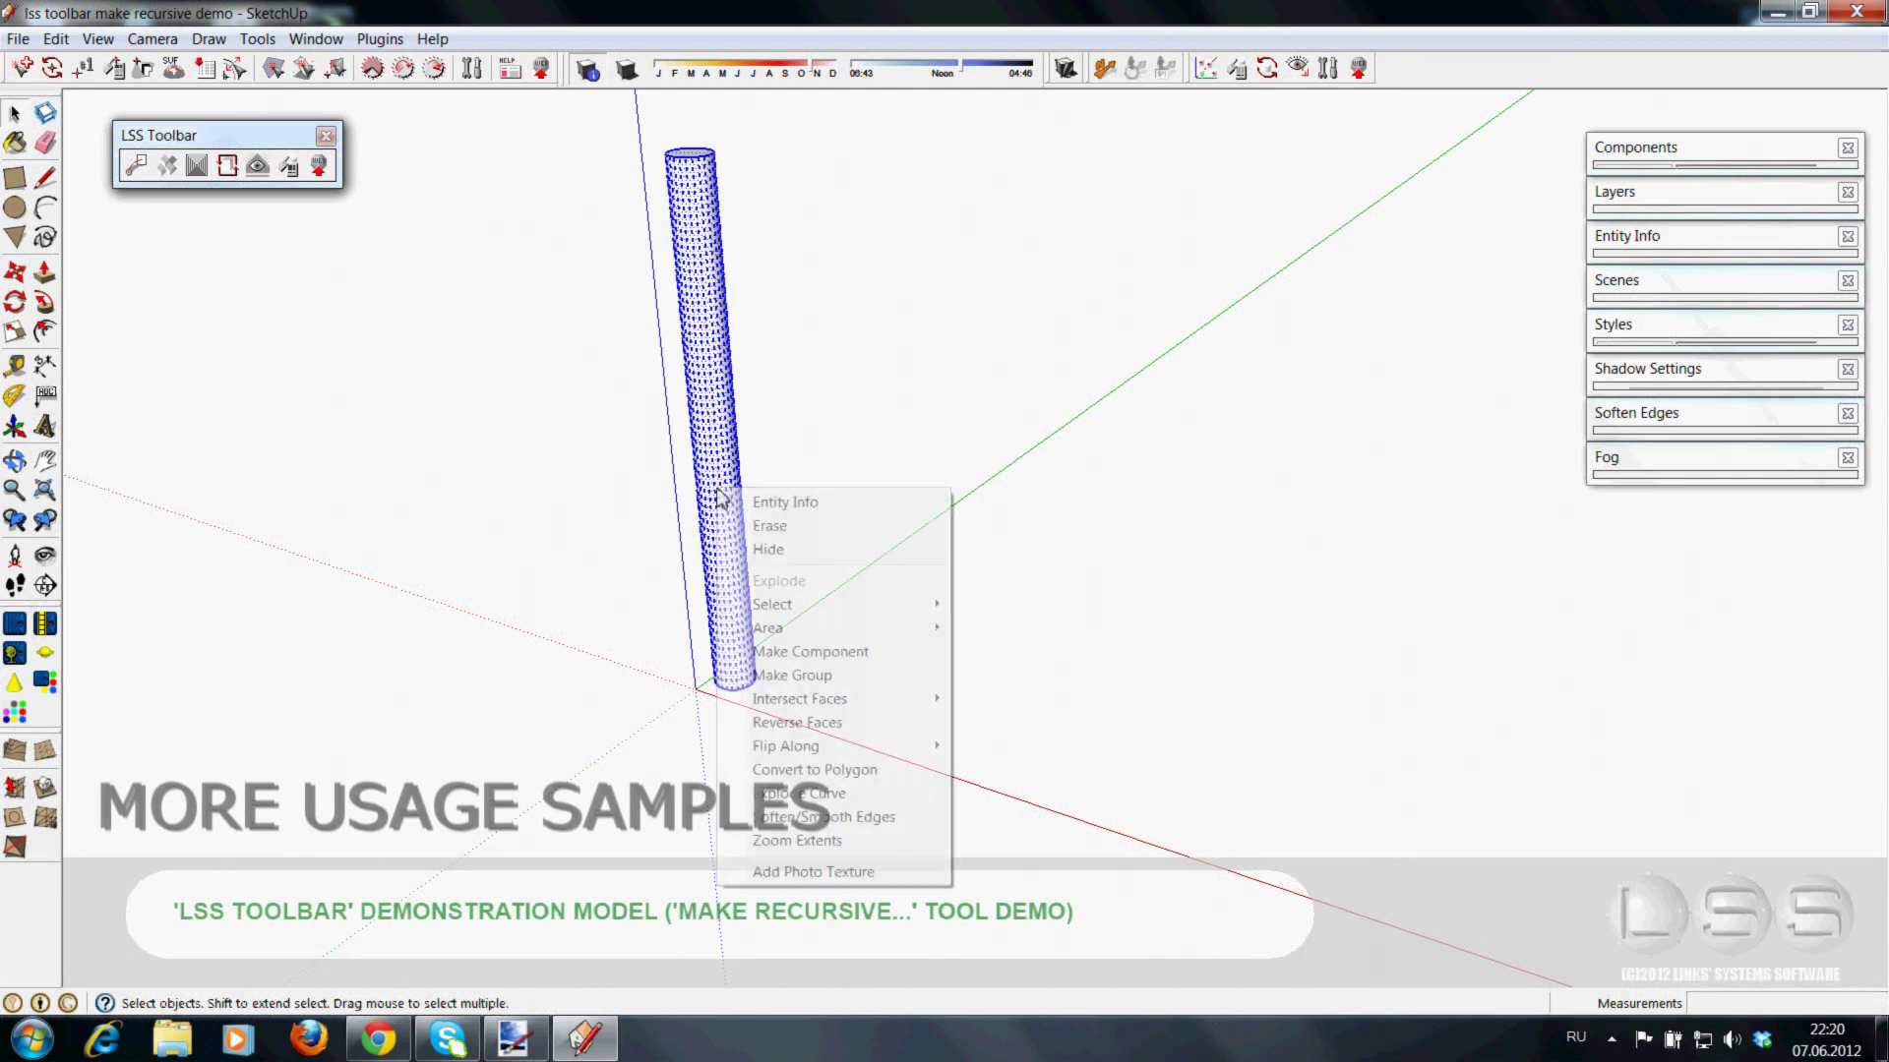
left_click(817, 790)
- Apply LSS Make Recursive to the column group at recursive depth 3
left_click(197, 167)
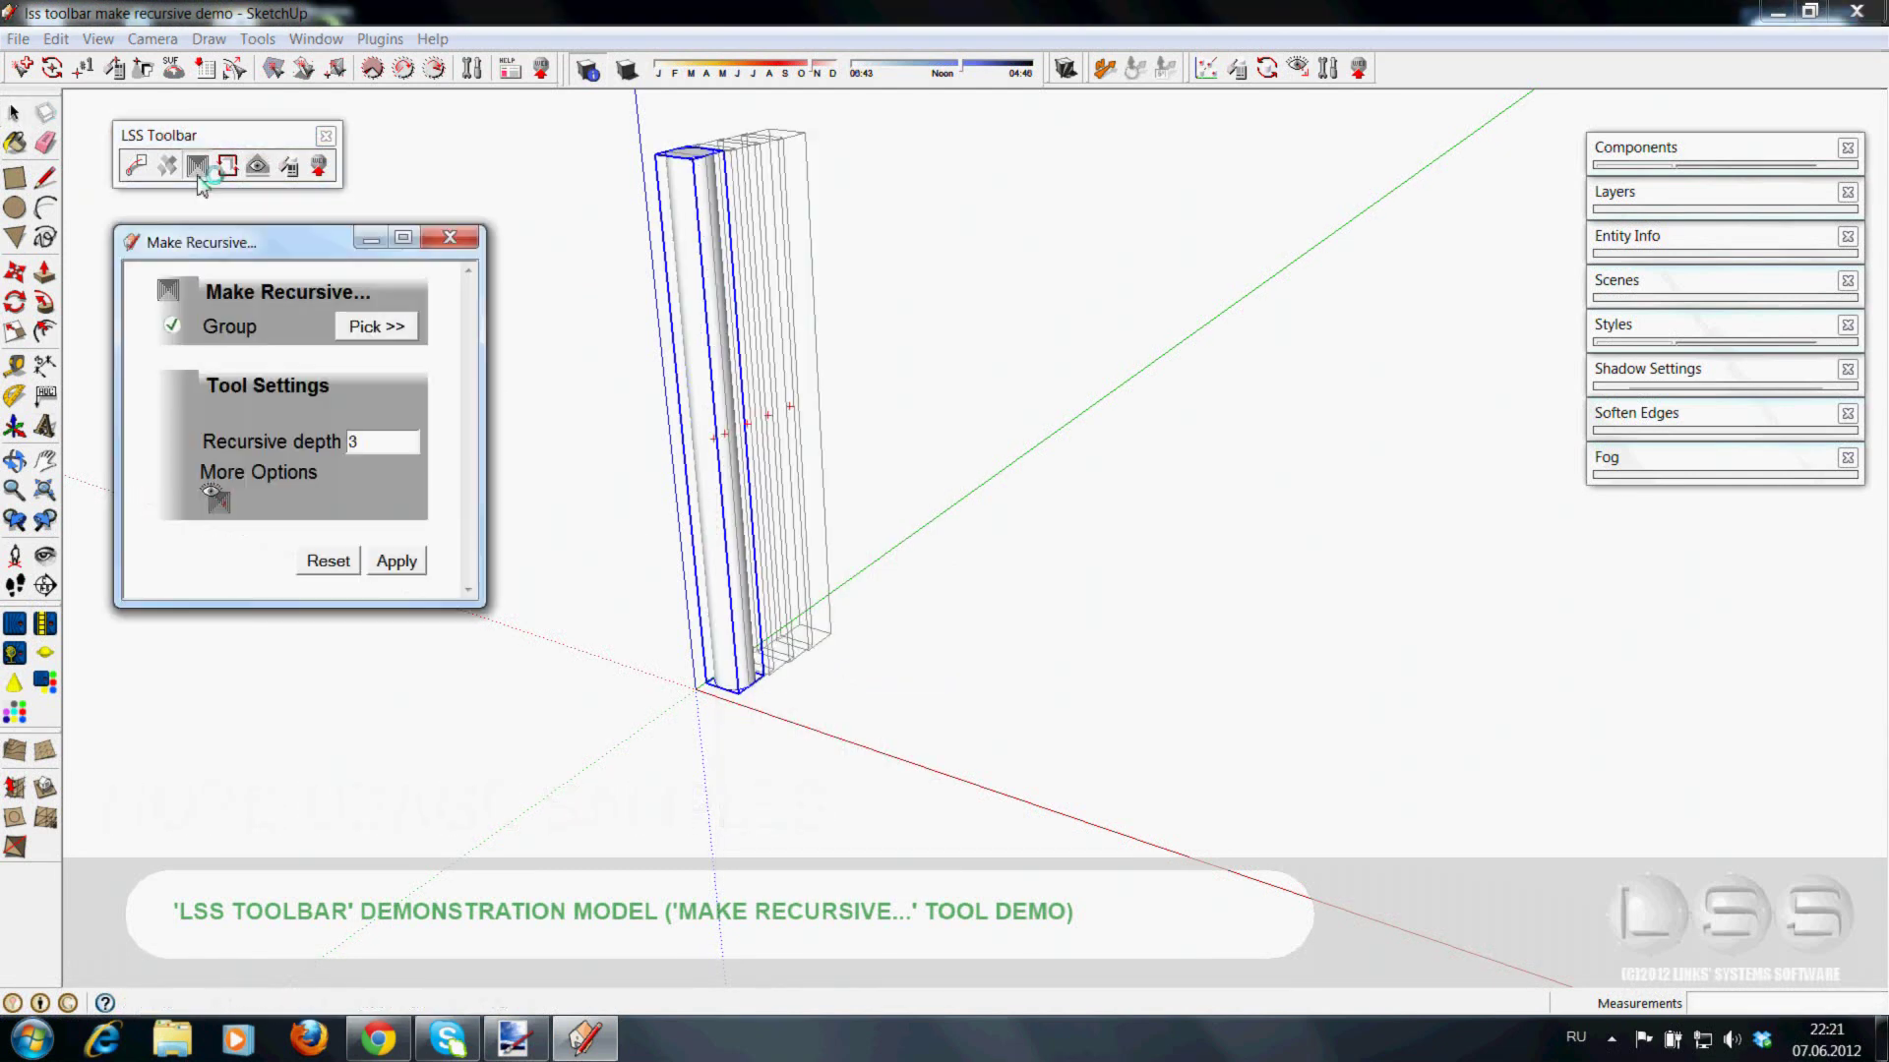
left_click(397, 563)
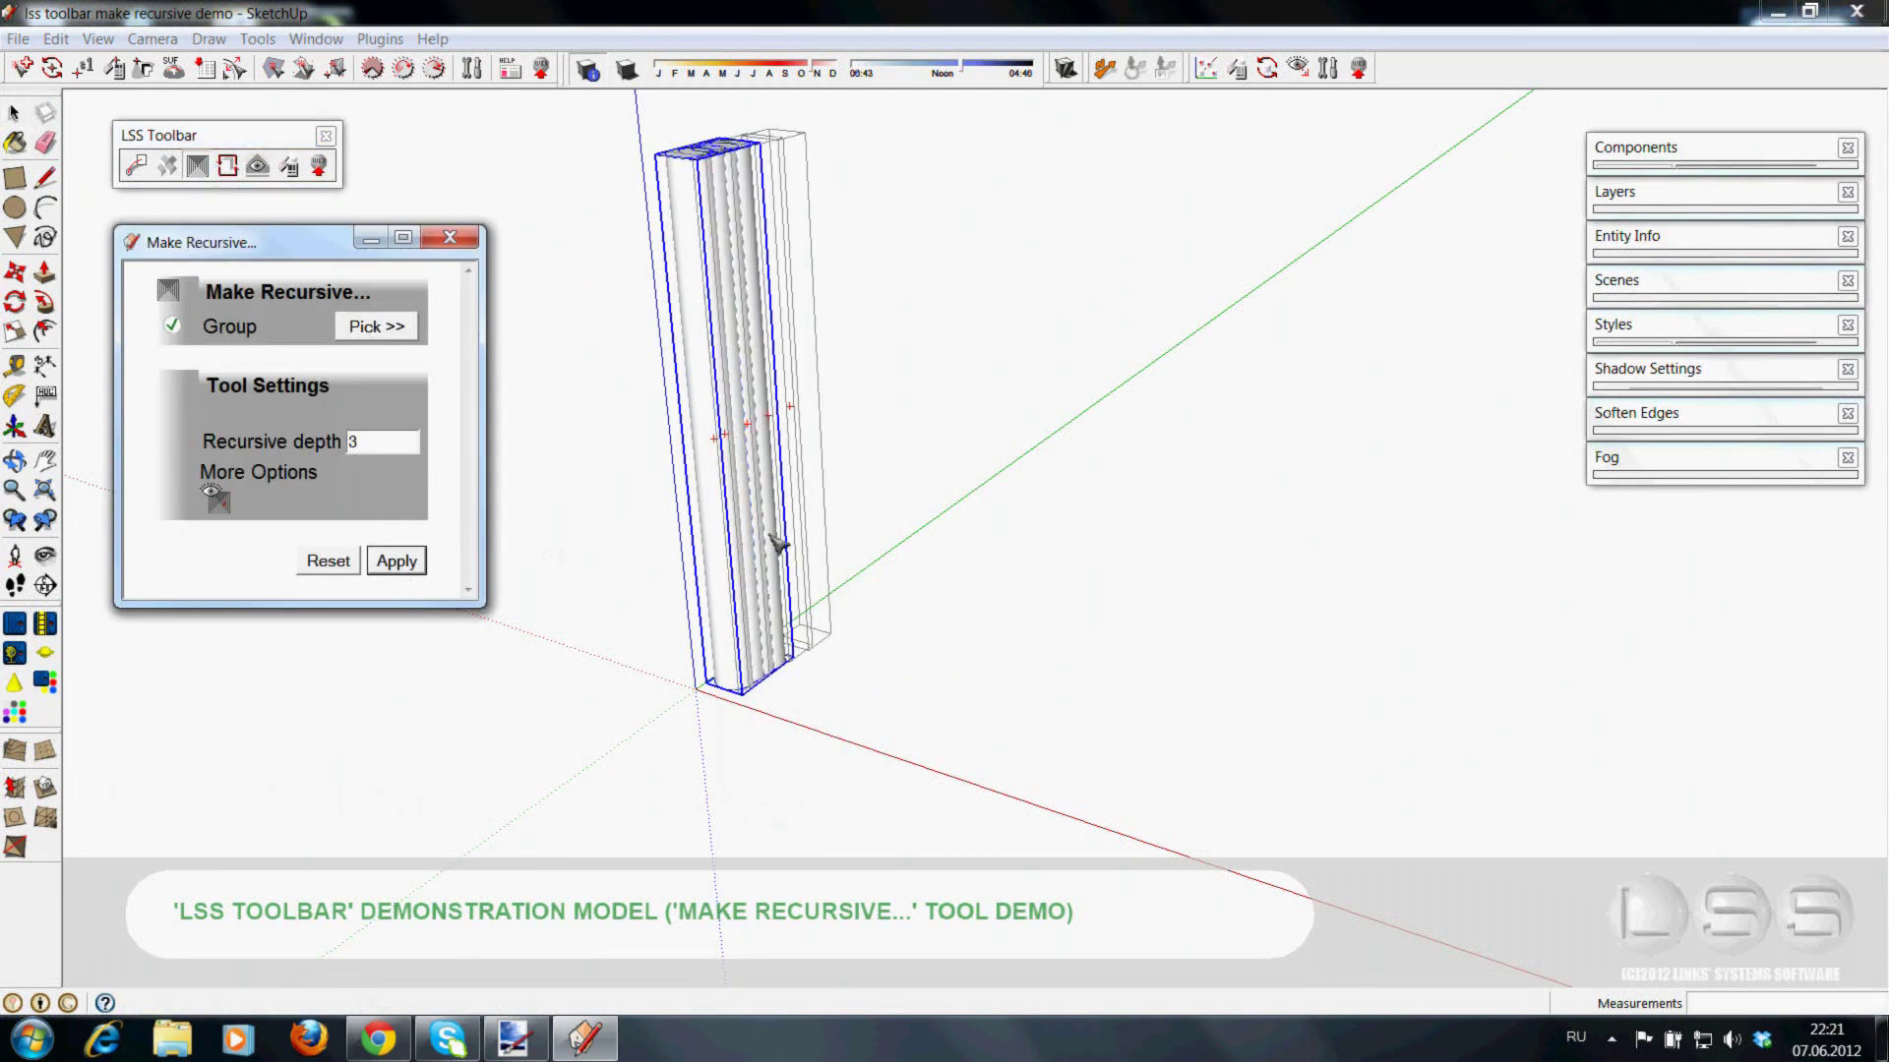
left_click(13, 126)
left_click(741, 608)
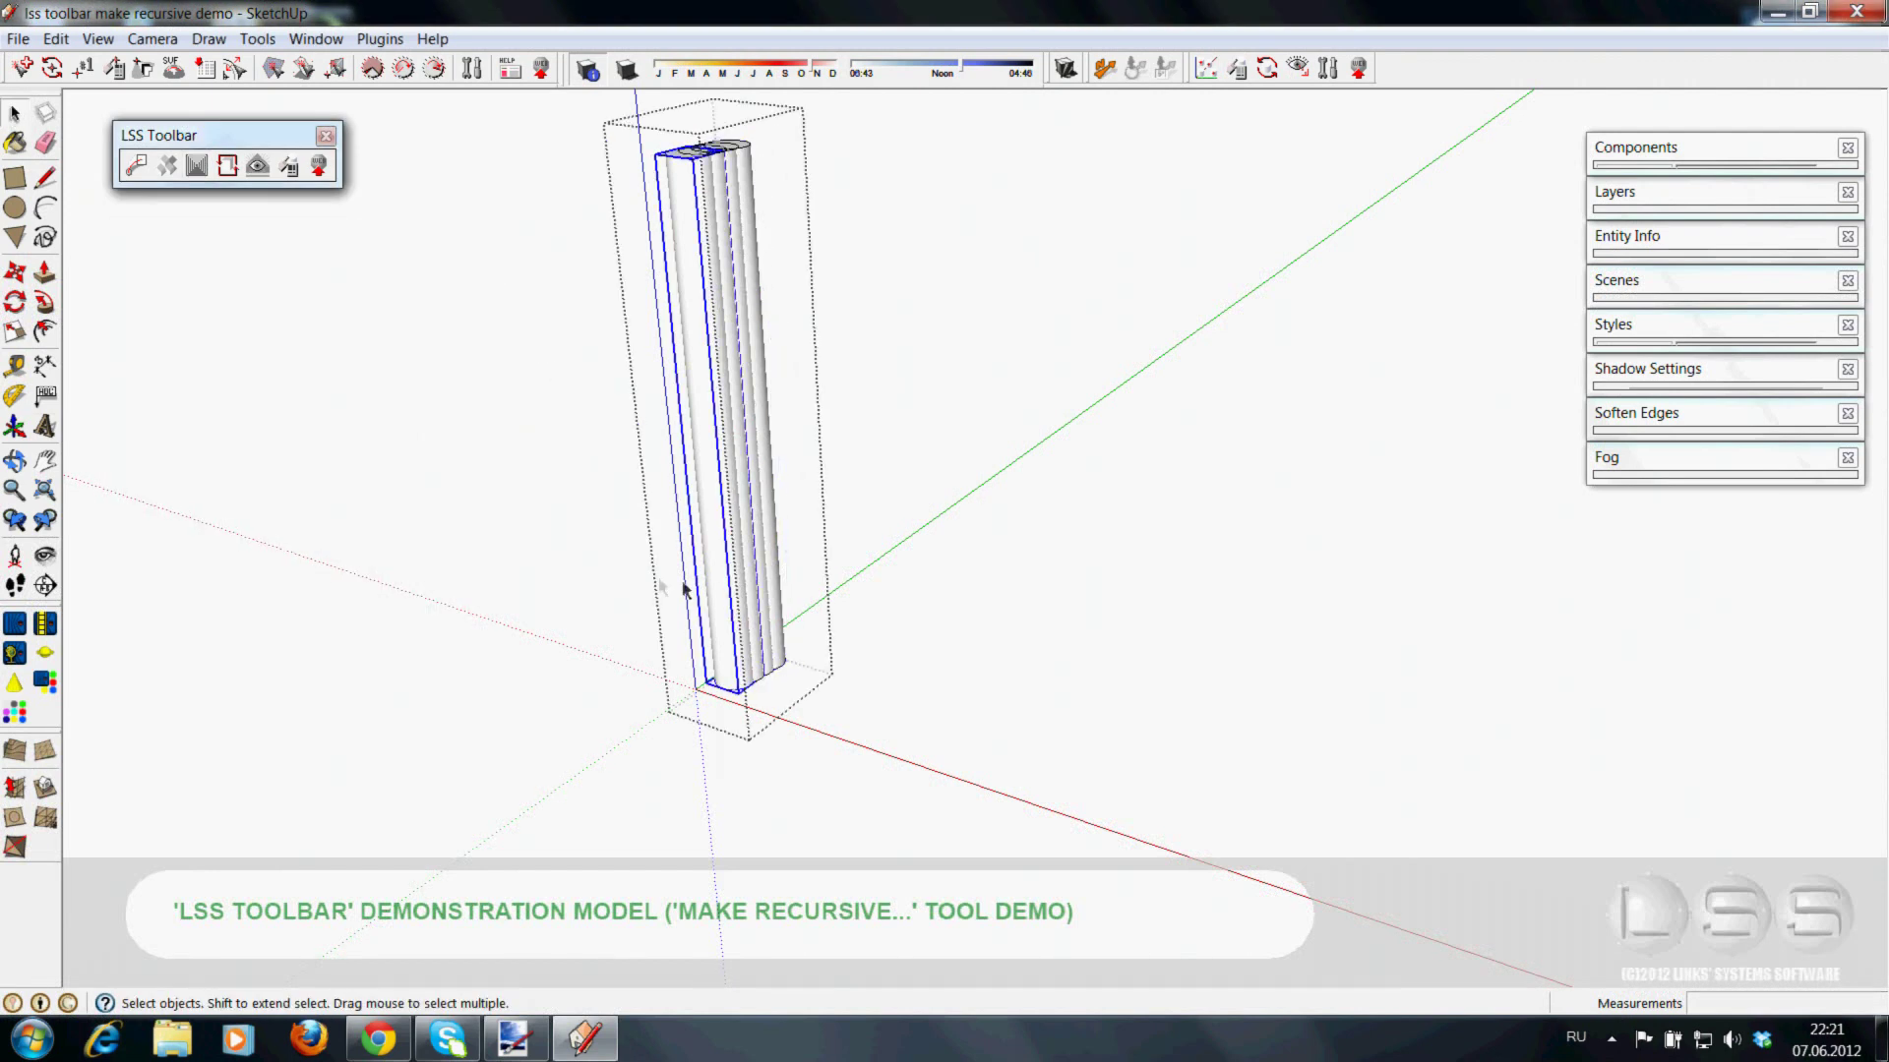
- Move a column copy upward and rotate it so the branches fan out
middle_click_drag(686, 588, 826, 679)
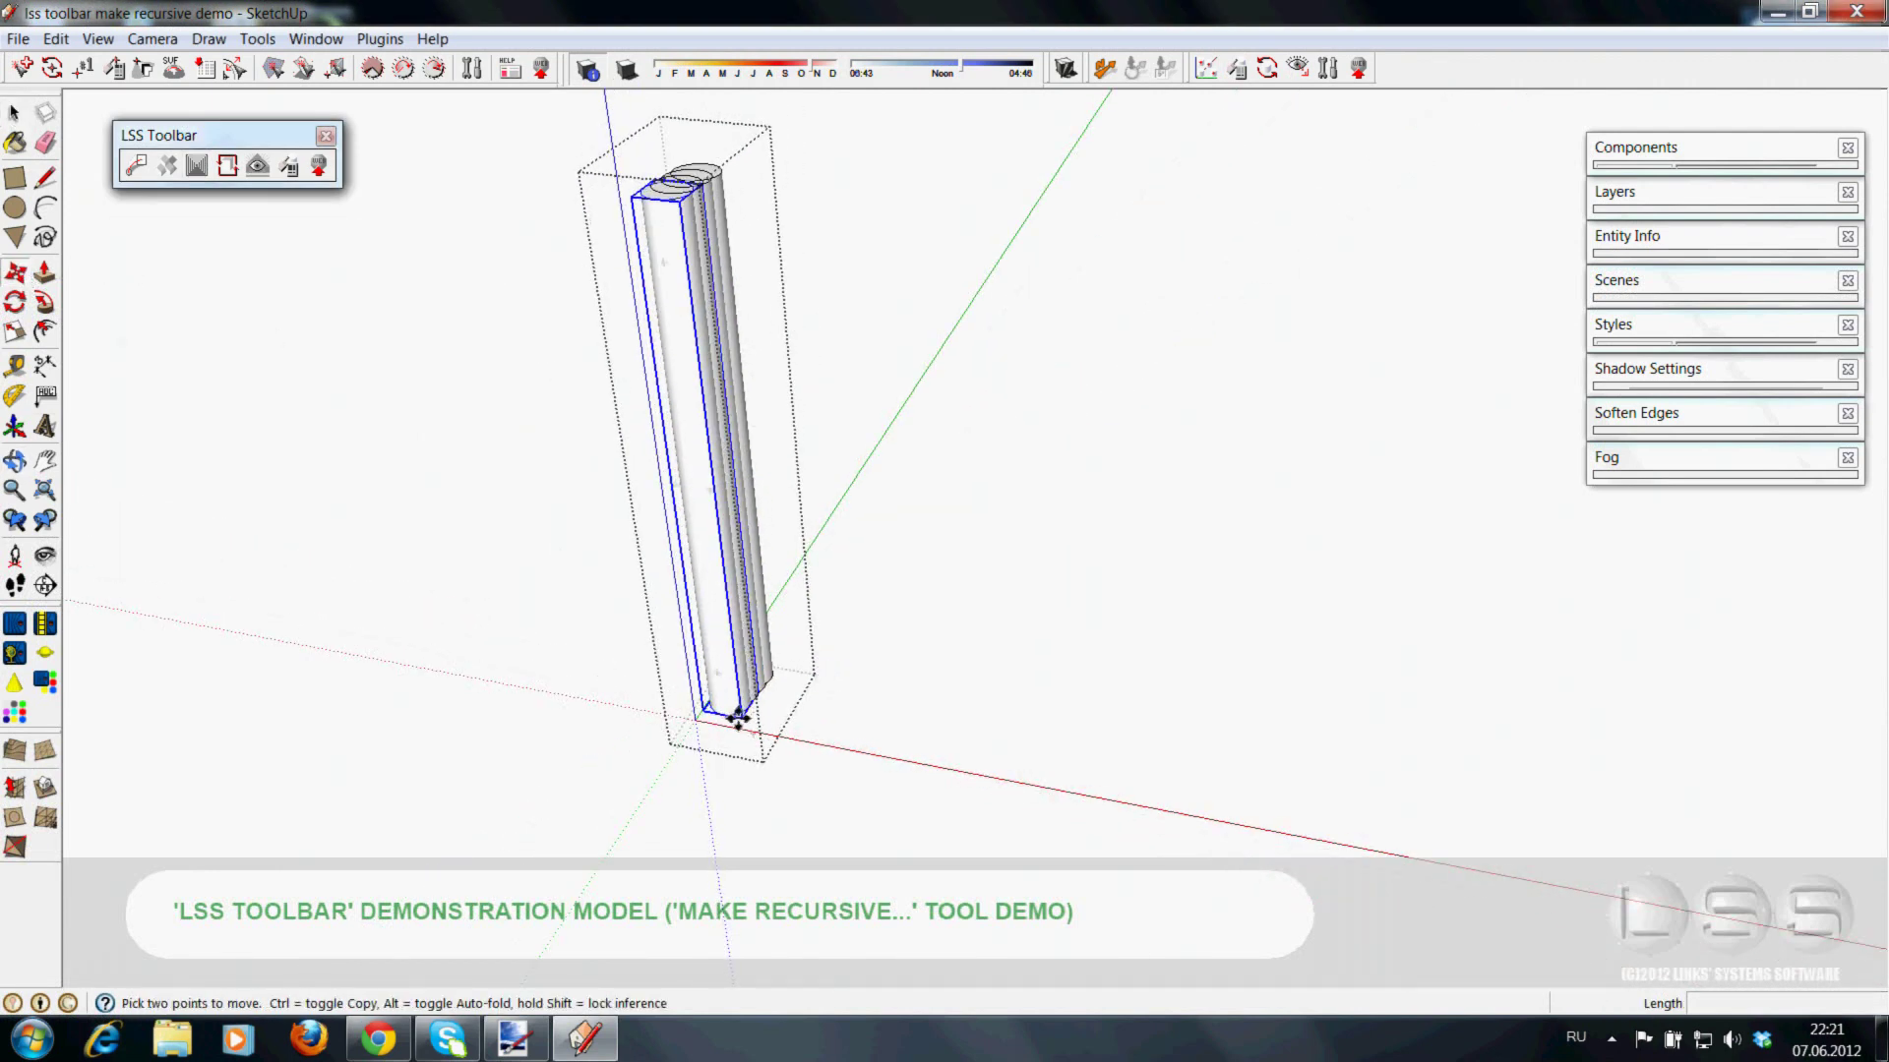
left_click_drag(737, 718, 734, 657)
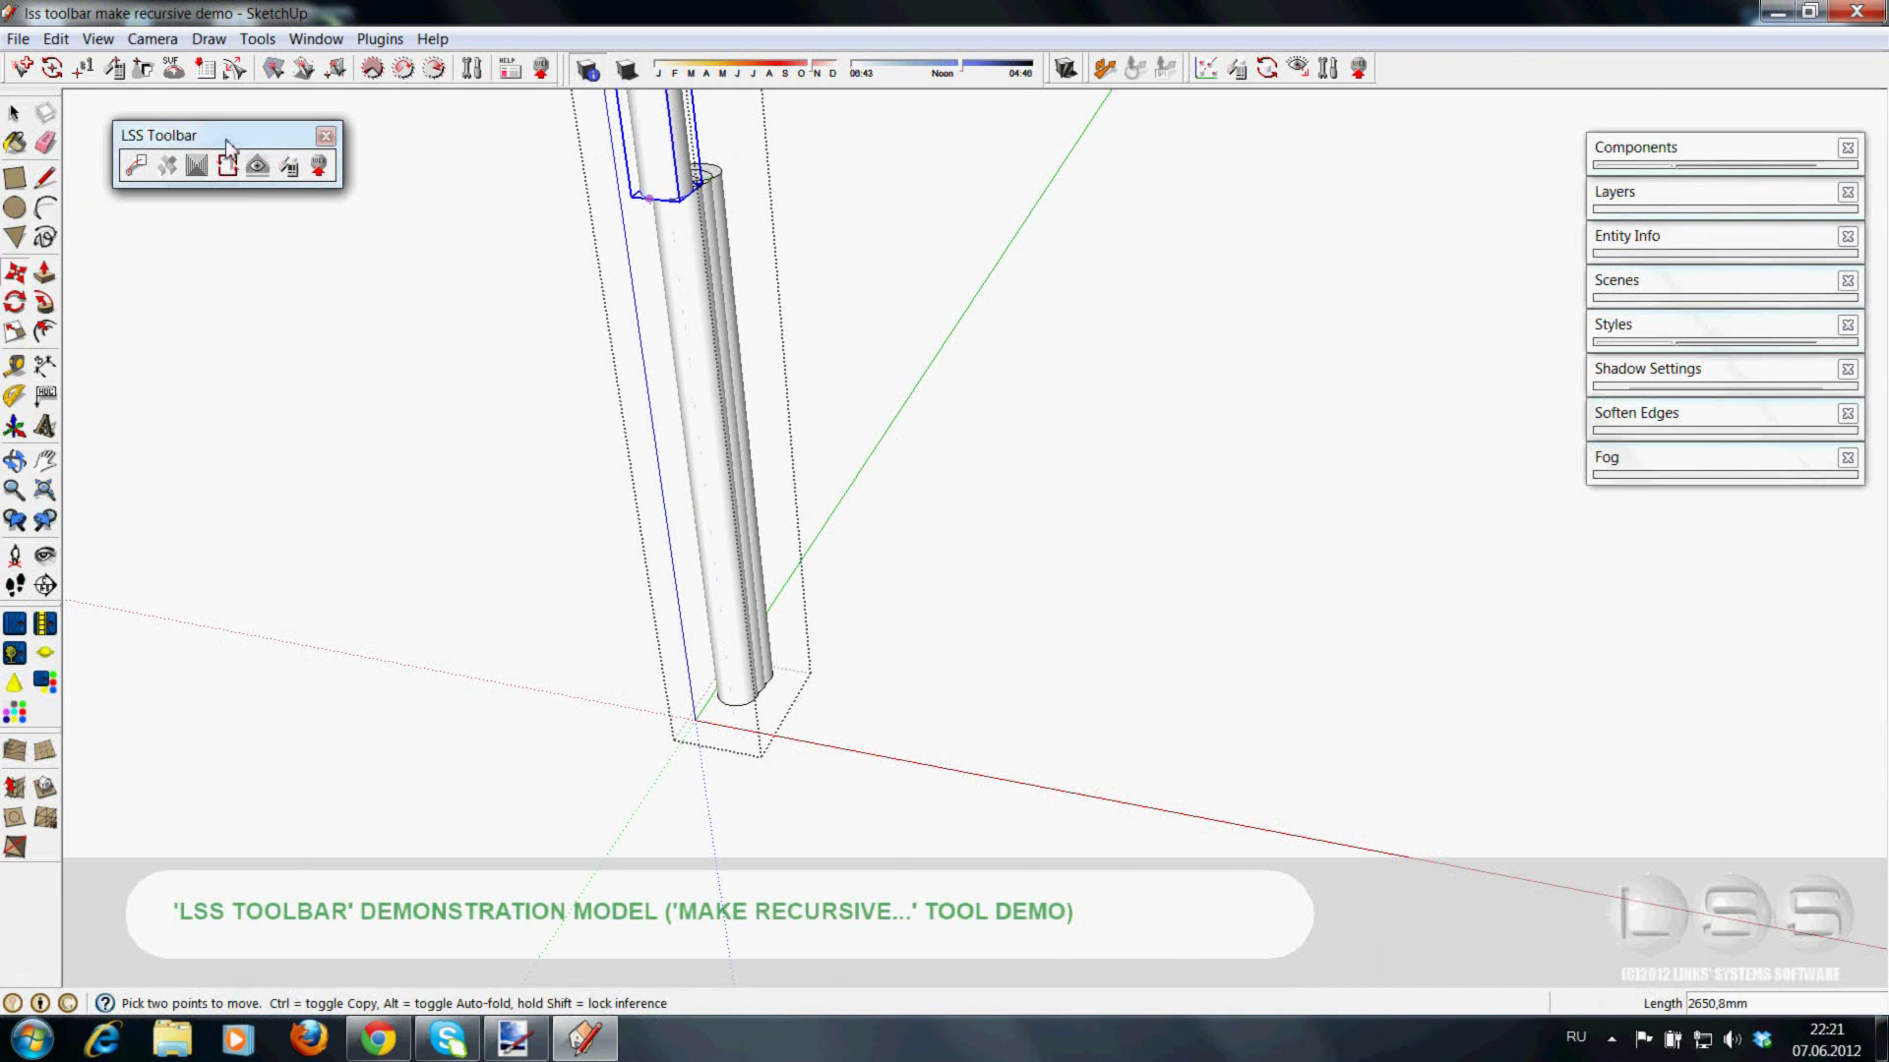
left_click_drag(744, 513, 629, 729)
scroll(628, 730, "down", 3)
scroll(641, 738, "down", 2)
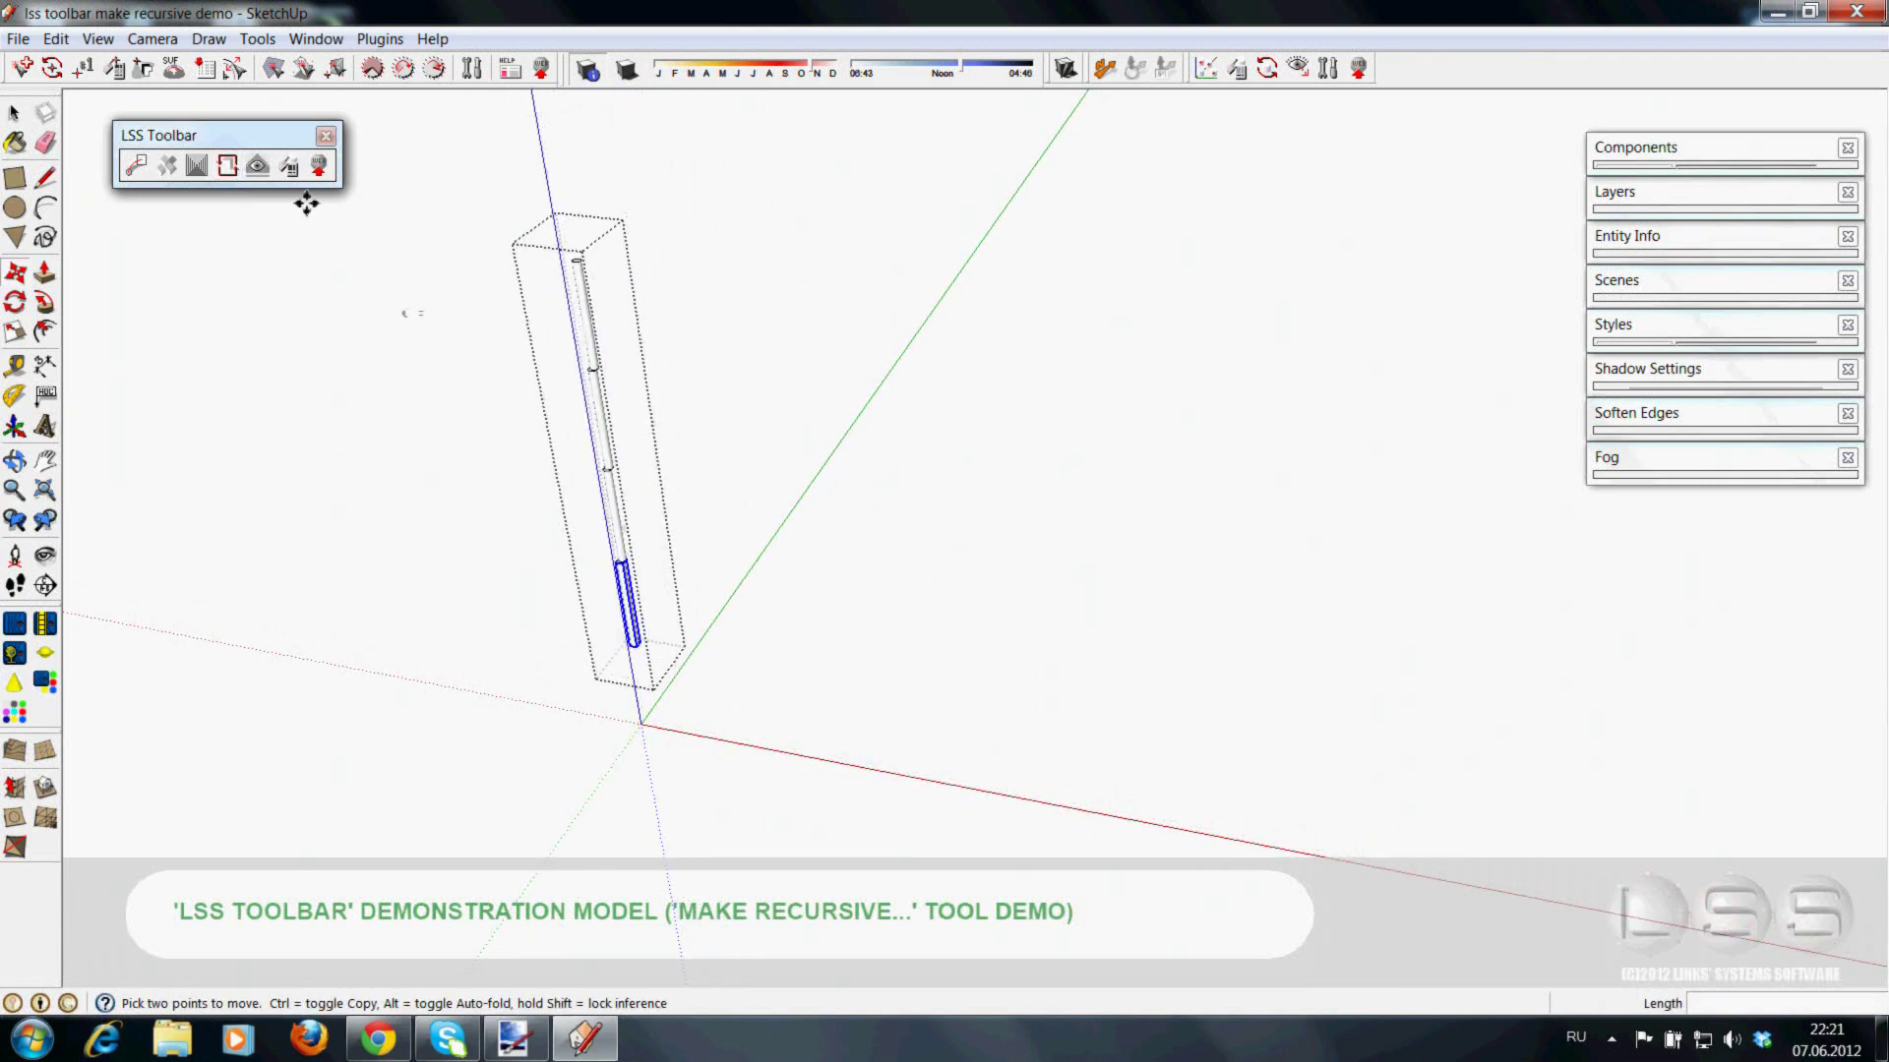
scroll(581, 674, "up", 2)
left_click(659, 641)
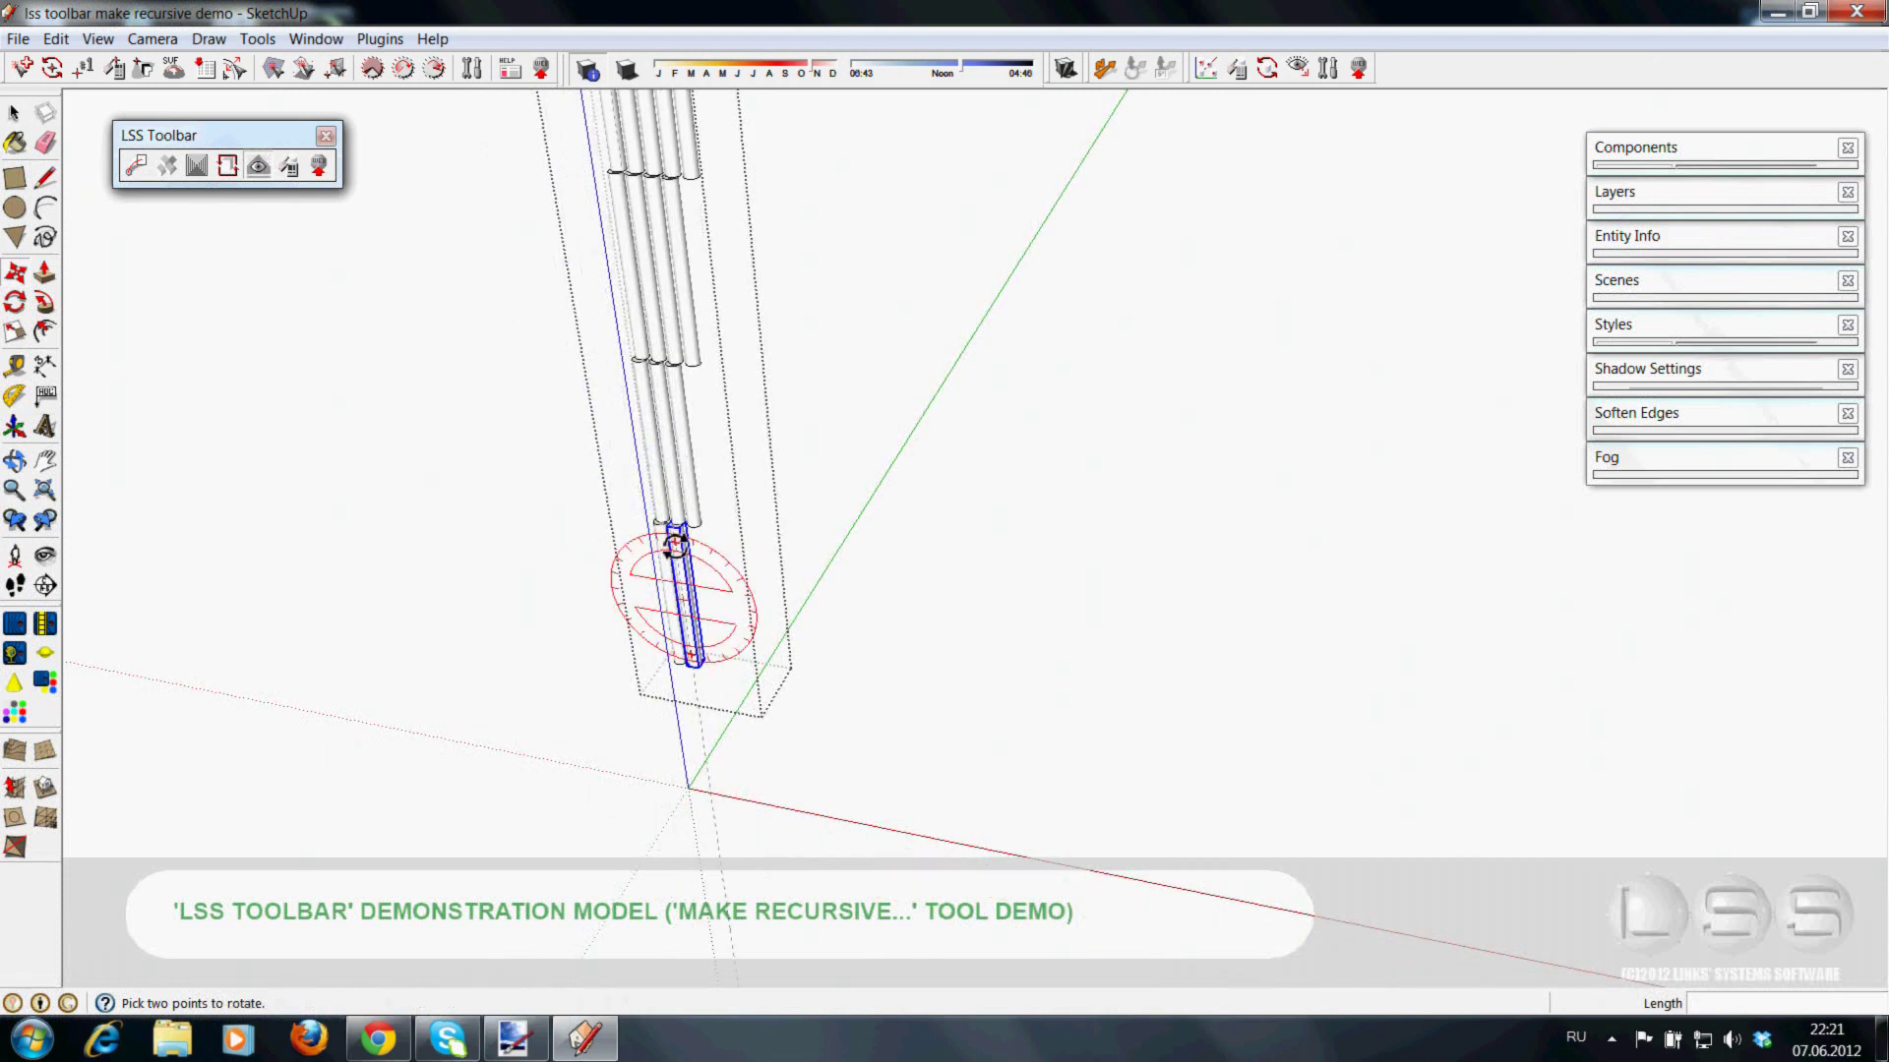
left_click(695, 551)
scroll(886, 639, "down", 3)
- Shorten the column with Scale so the branches regenerate
key("m")
scroll(771, 685, "up", 2)
scroll(771, 685, "up", 3)
scroll(782, 701, "up", 1)
scroll(789, 710, "down", 2)
scroll(789, 709, "down", 2)
scroll(818, 712, "up", 2)
scroll(767, 628, "up", 2)
left_click(14, 331)
left_click_drag(915, 391, 969, 548)
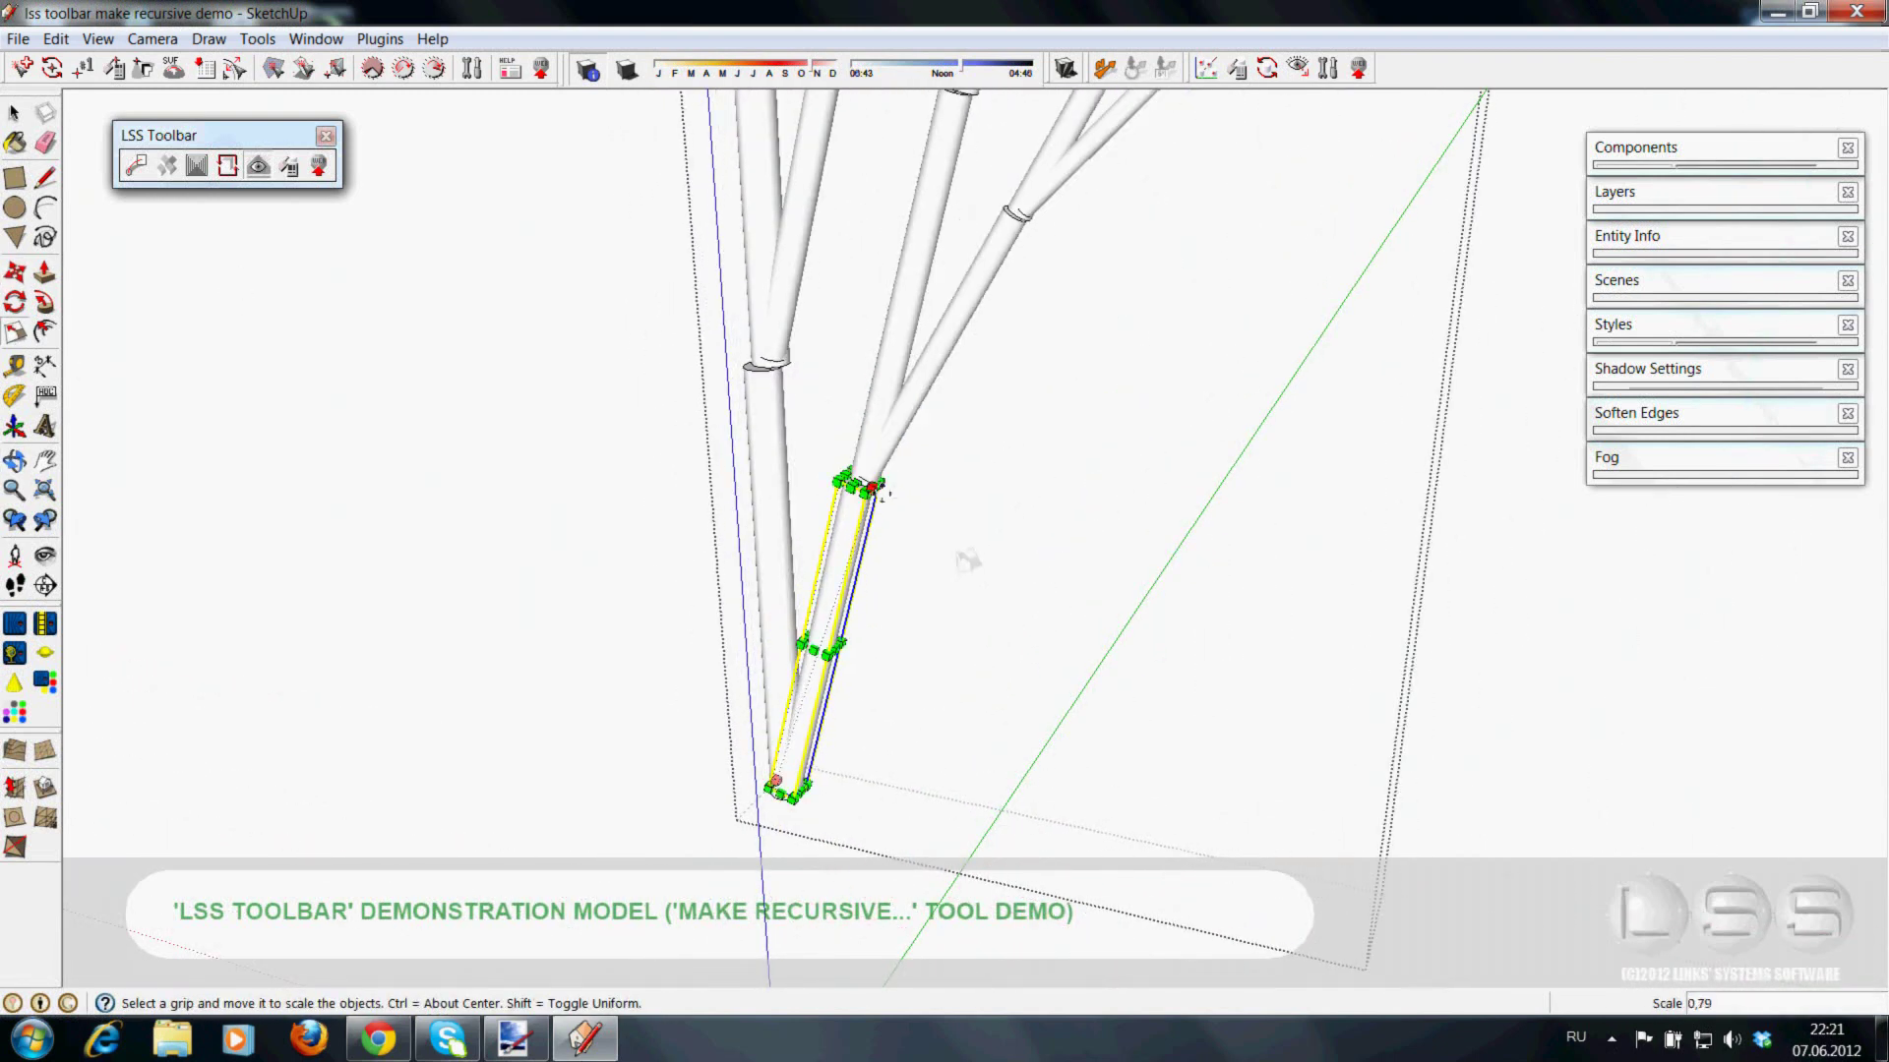
scroll(978, 620, "down", 2)
- Tilt the column with Rotate so the tree regenerates
left_click(15, 302)
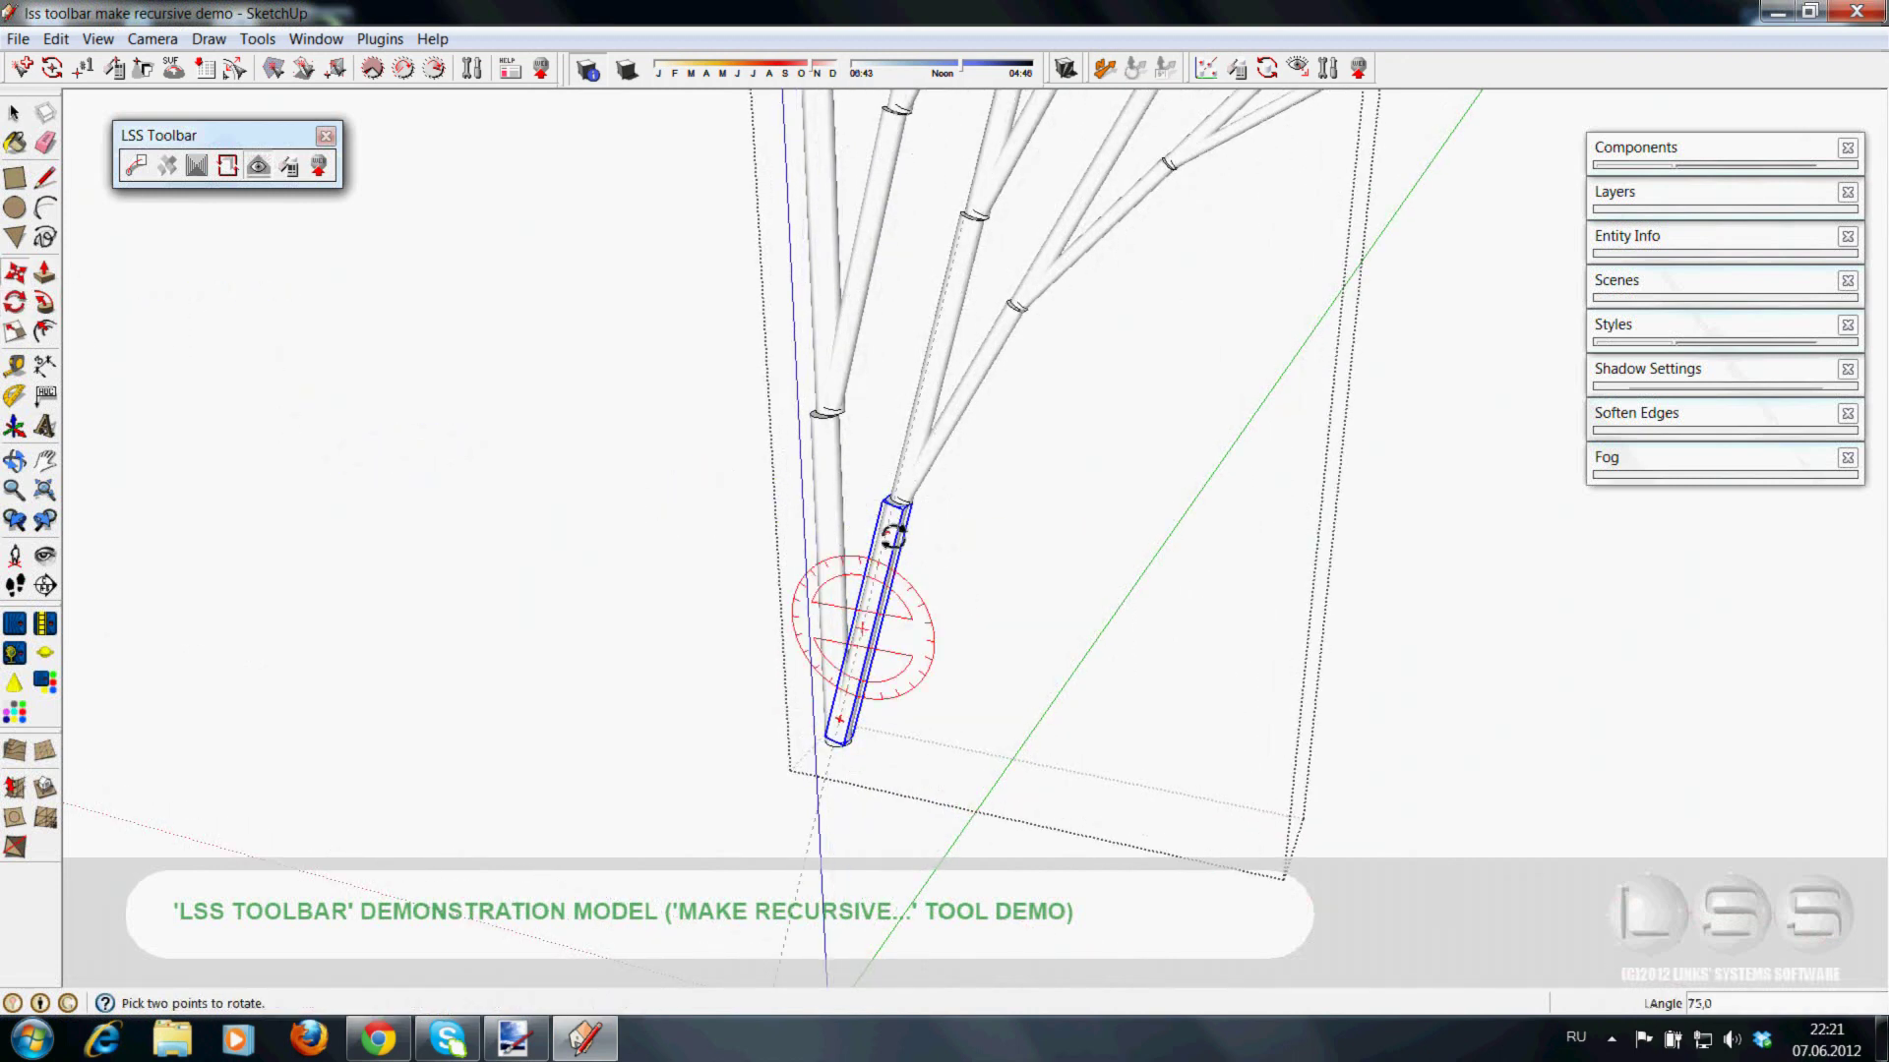
key("m")
scroll(874, 630, "down", 3)
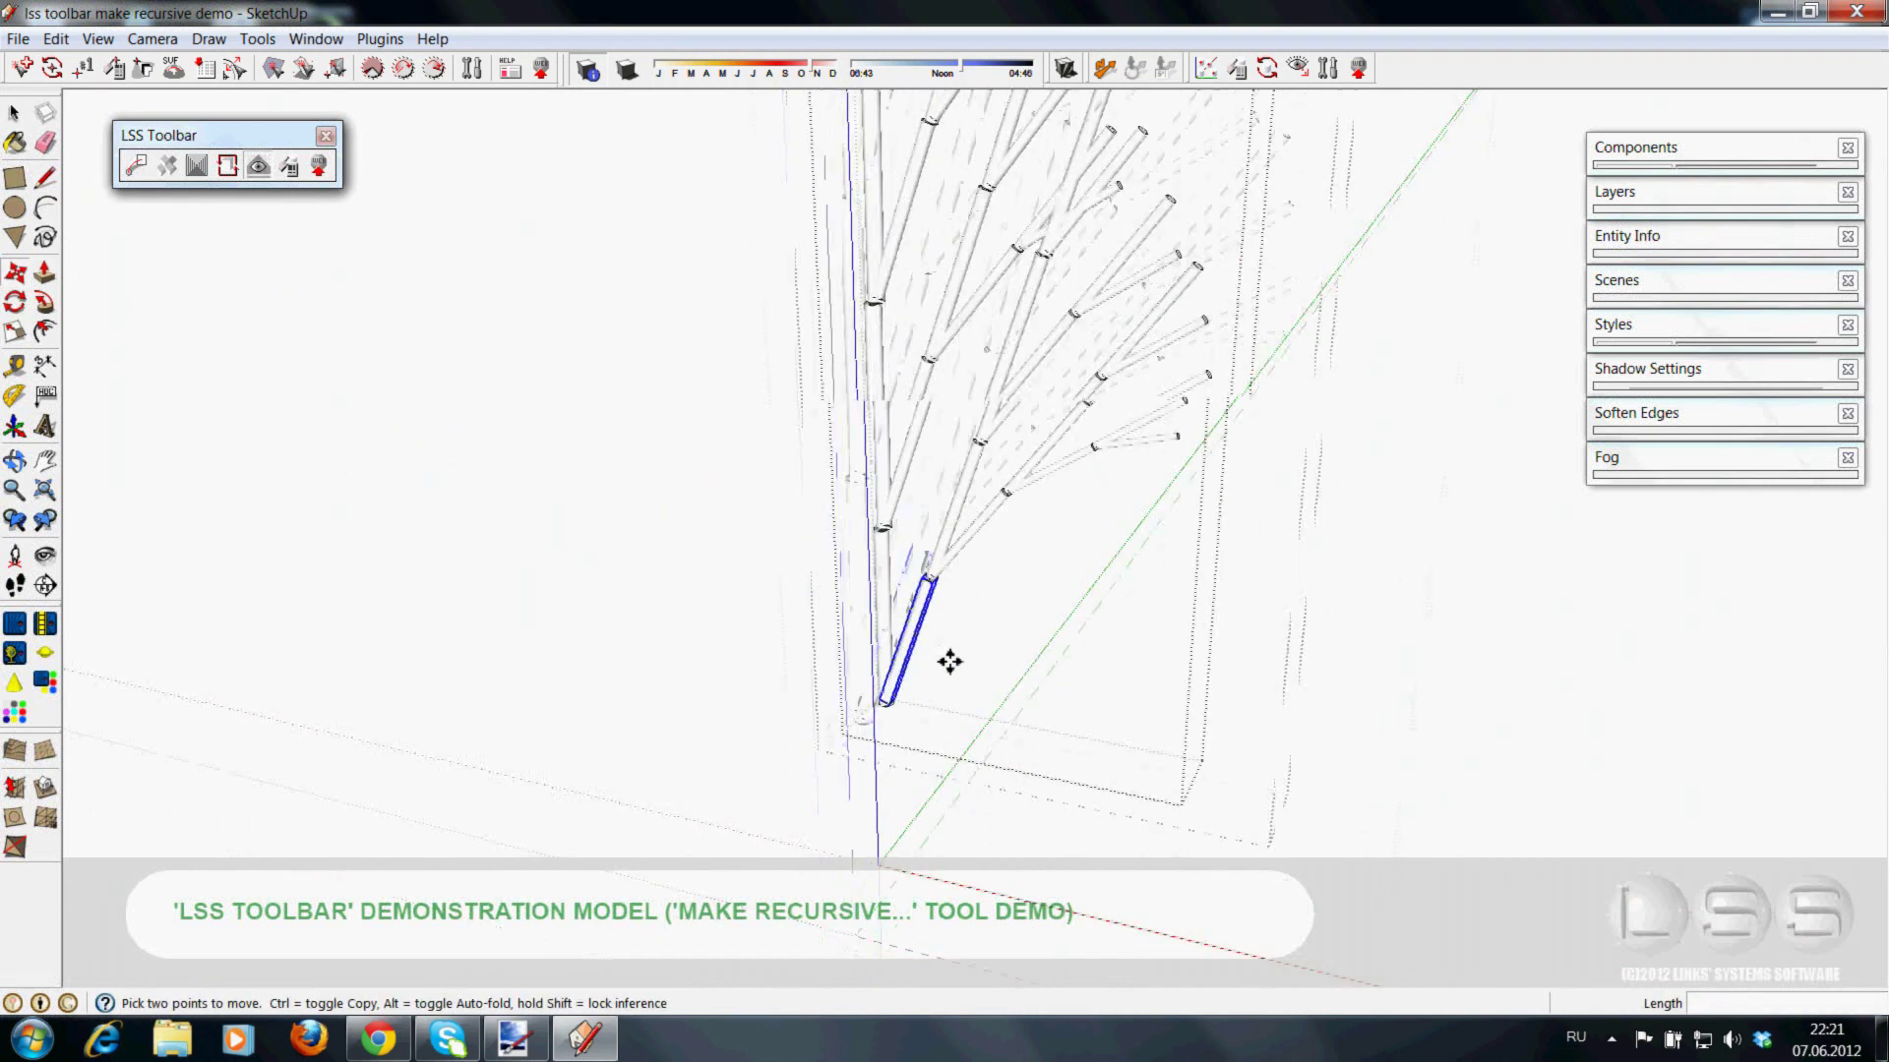
scroll(760, 518, "up", 2)
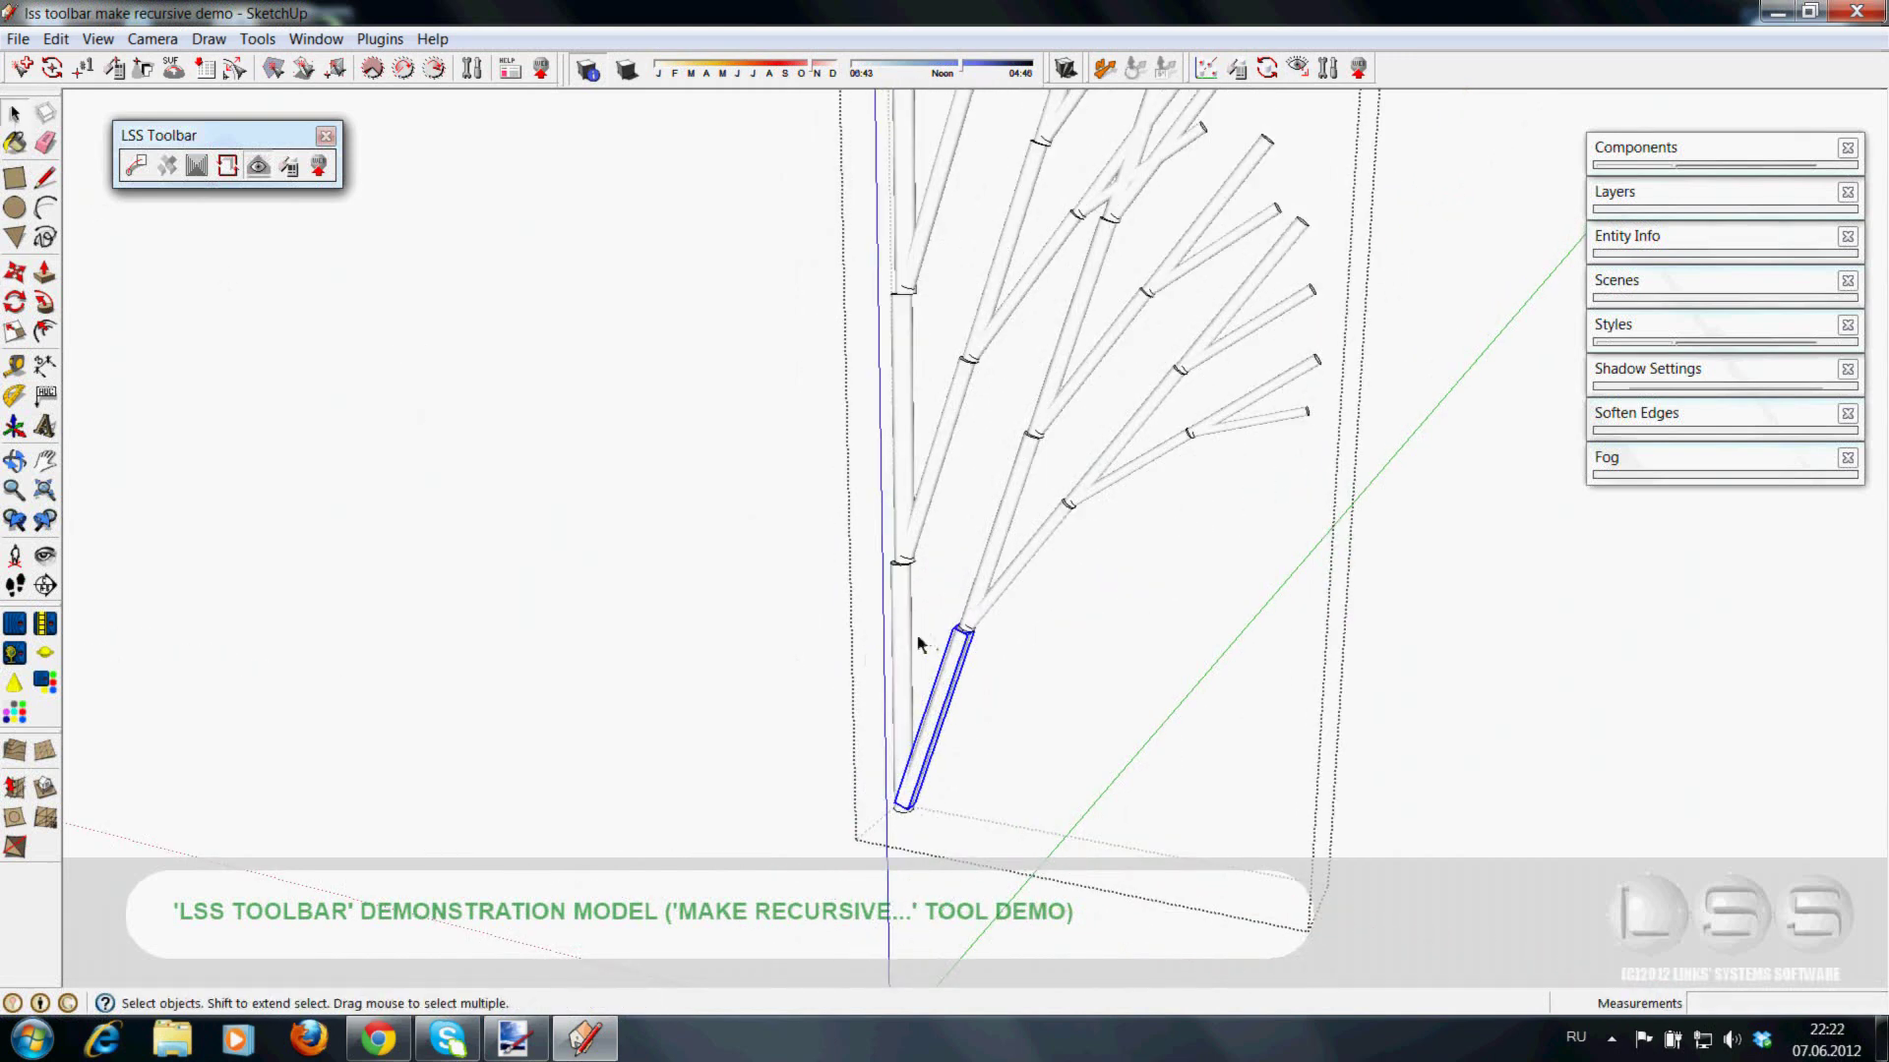
left_click(881, 593)
- Scale the column's thickness from a grip and view the whole tree
key("m")
scroll(964, 816, "down", 3)
scroll(953, 814, "up", 2)
scroll(918, 667, "up", 1)
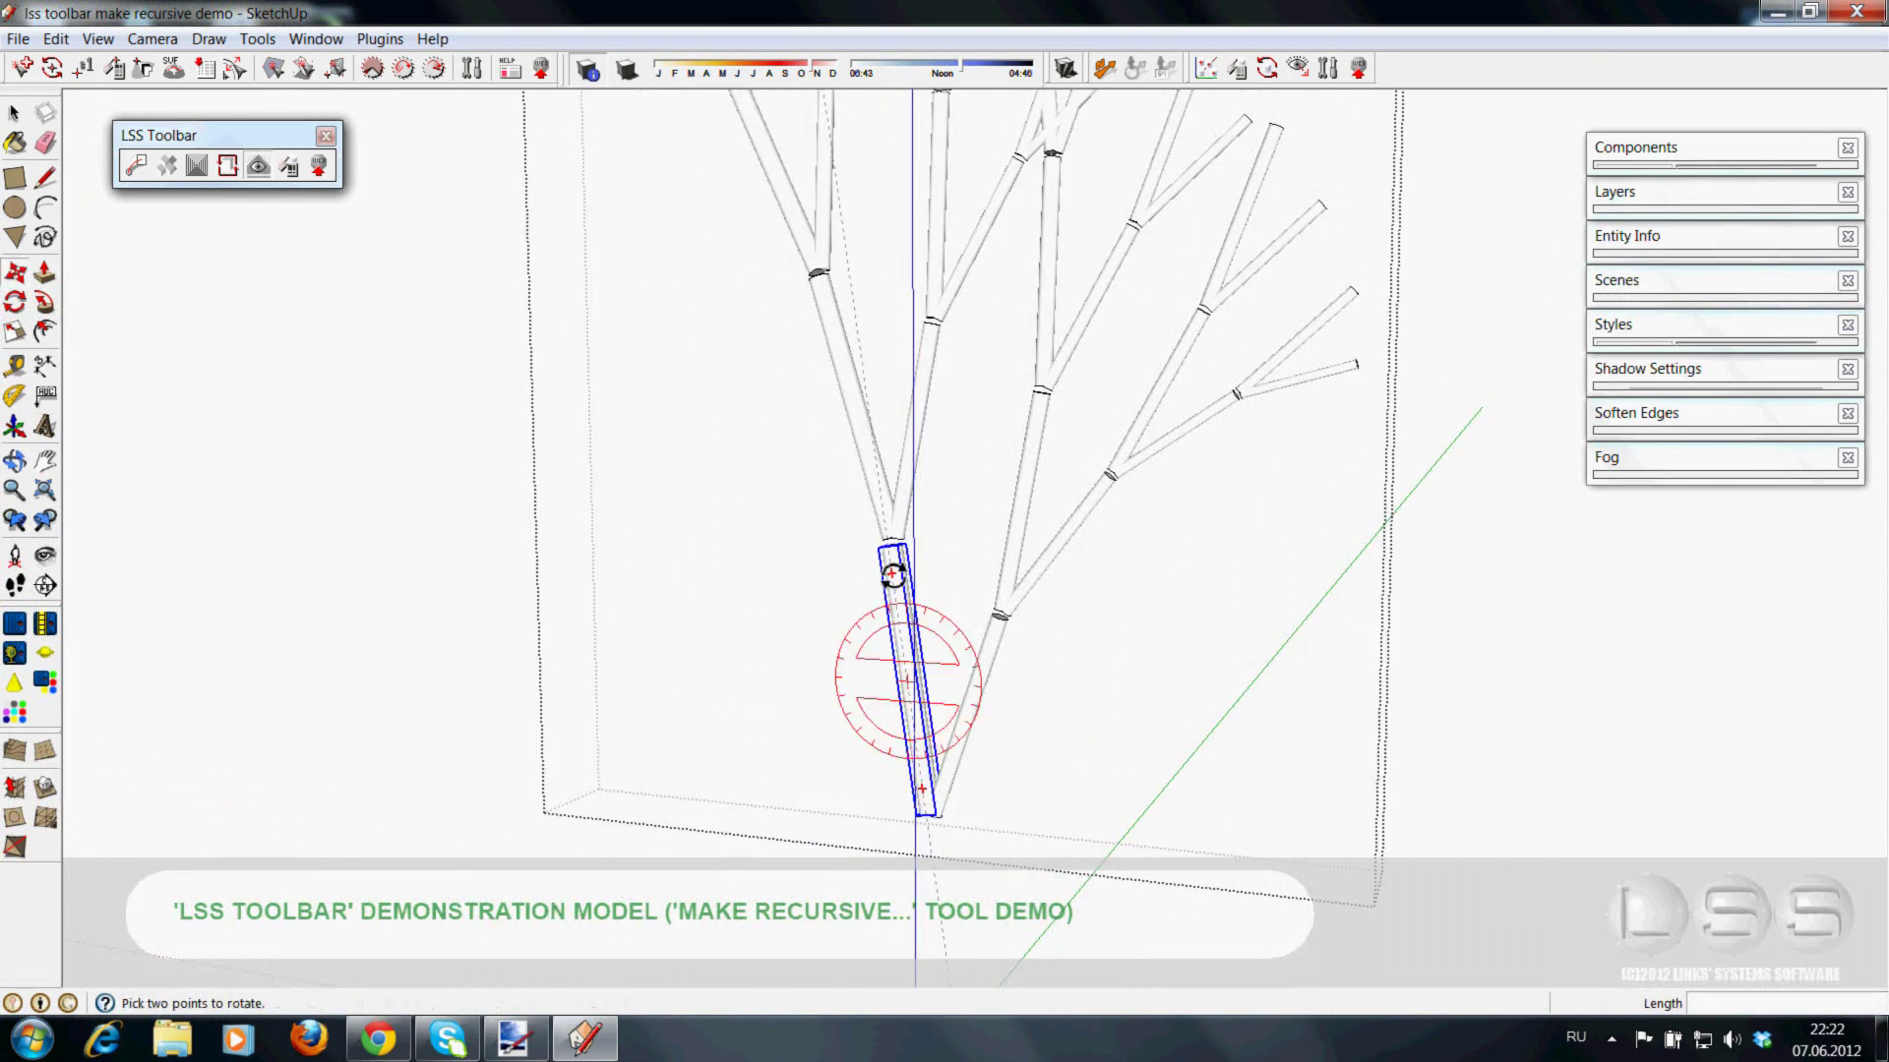
scroll(1020, 750, "down", 3)
scroll(1055, 775, "up", 2)
scroll(948, 745, "up", 2)
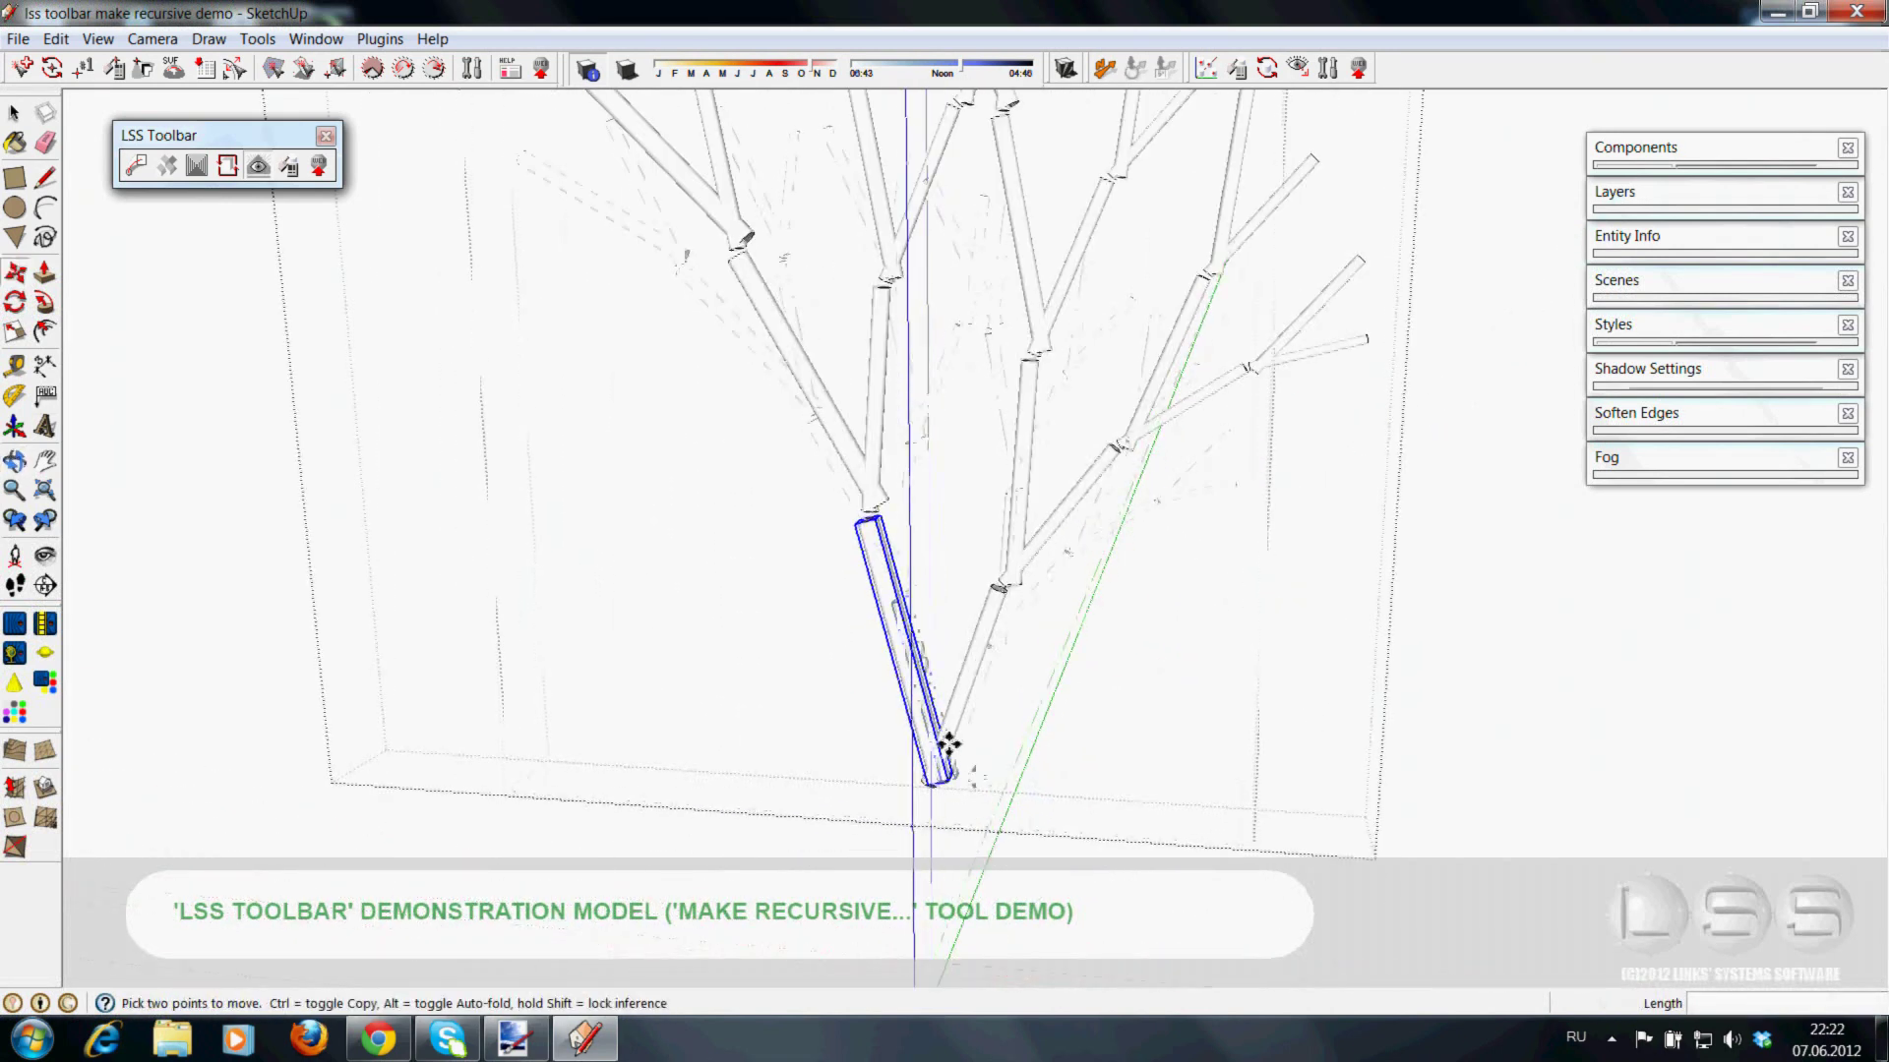
scroll(961, 764, "down", 3)
scroll(970, 788, "up", 2)
scroll(936, 784, "up", 1)
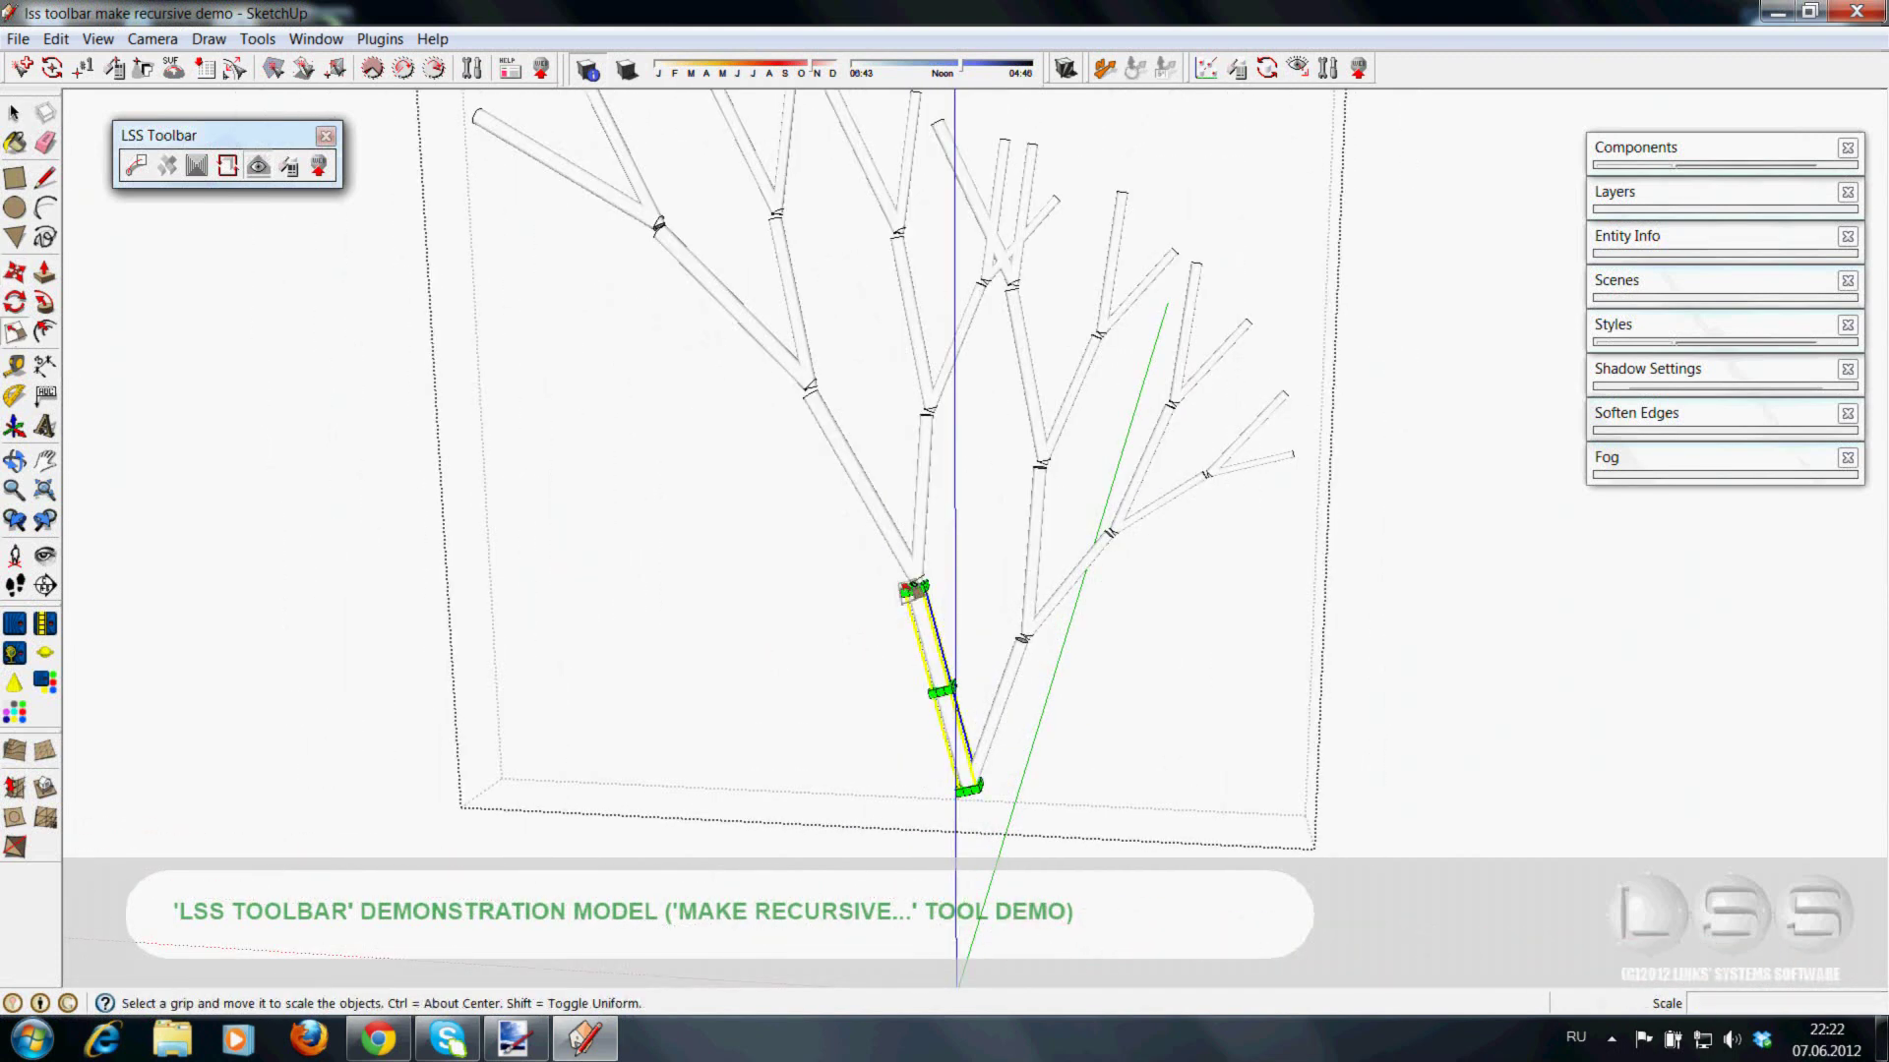
scroll(944, 620, "up", 2)
left_click(930, 600)
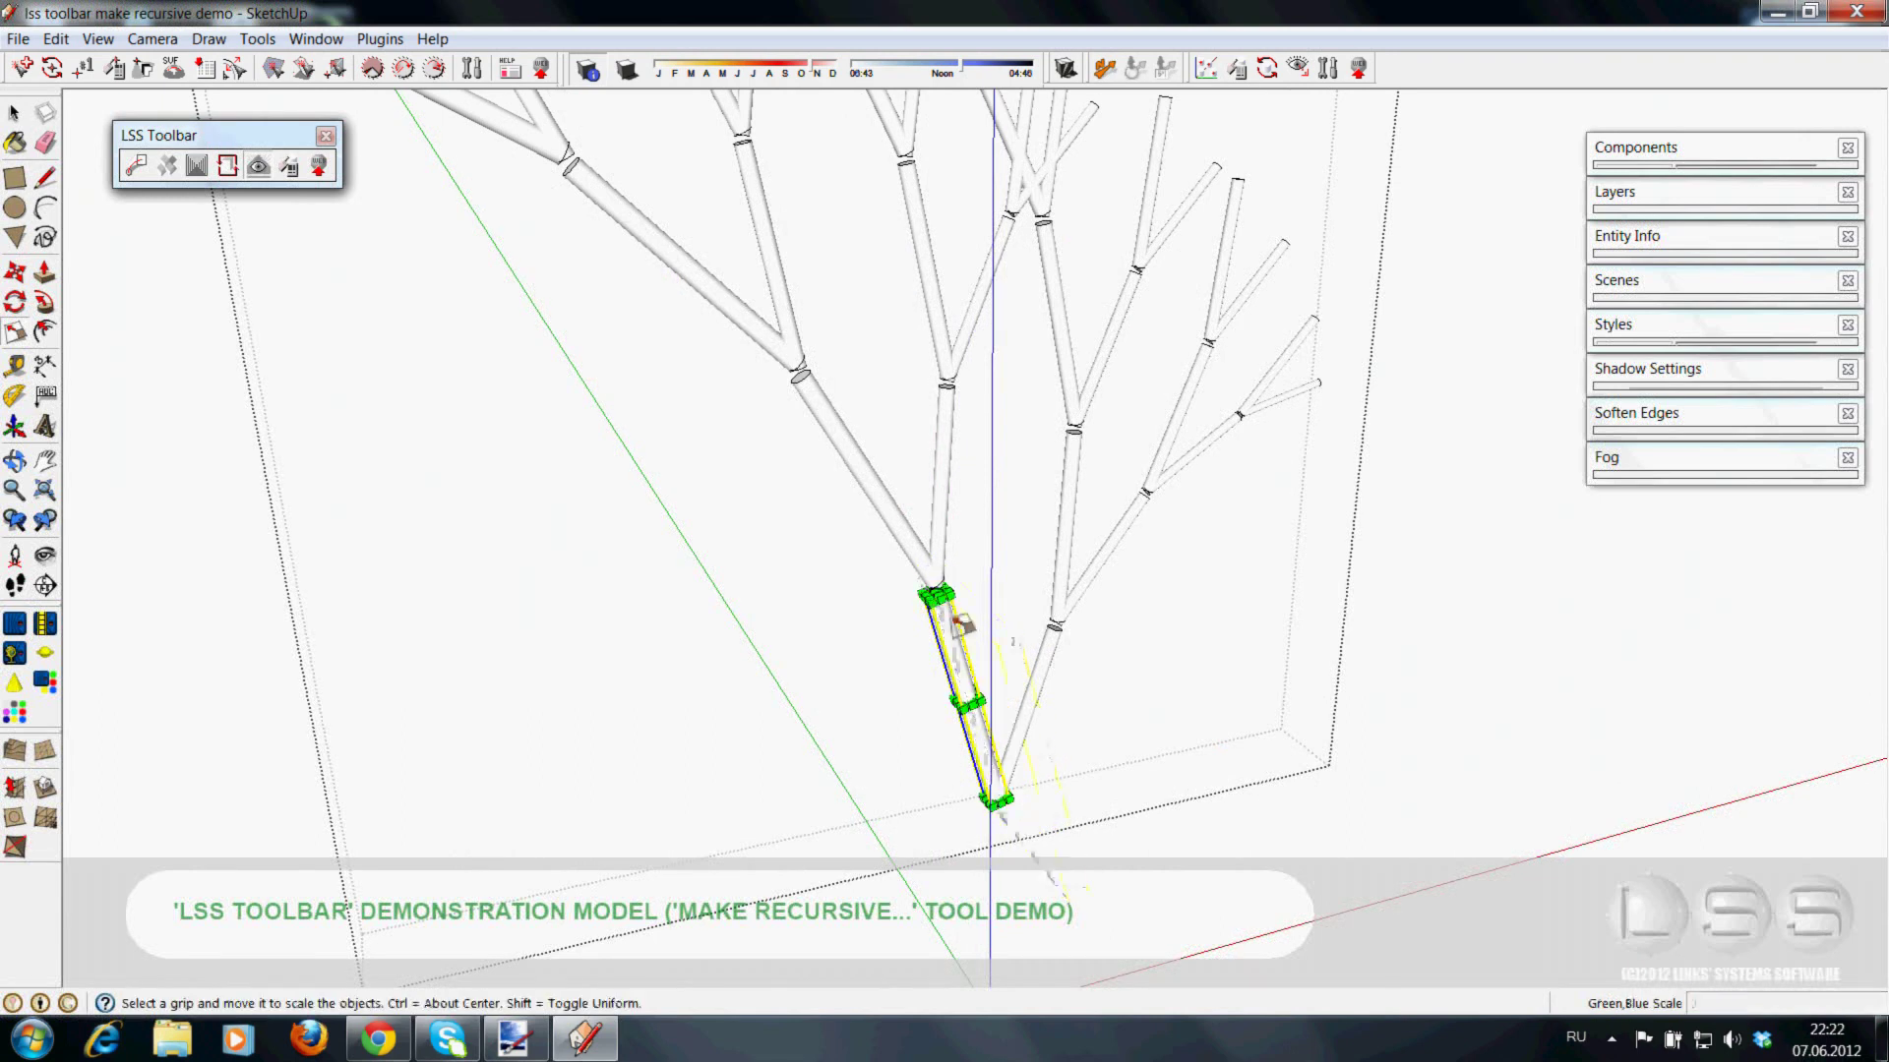
scroll(925, 602, "up", 1)
scroll(953, 645, "down", 2)
scroll(959, 659, "down", 2)
scroll(962, 662, "up", 2)
mouse_move(1013, 717)
middle_mouse_down()
mouse_move(940, 784)
mouse_move(898, 696)
middle_mouse_up()
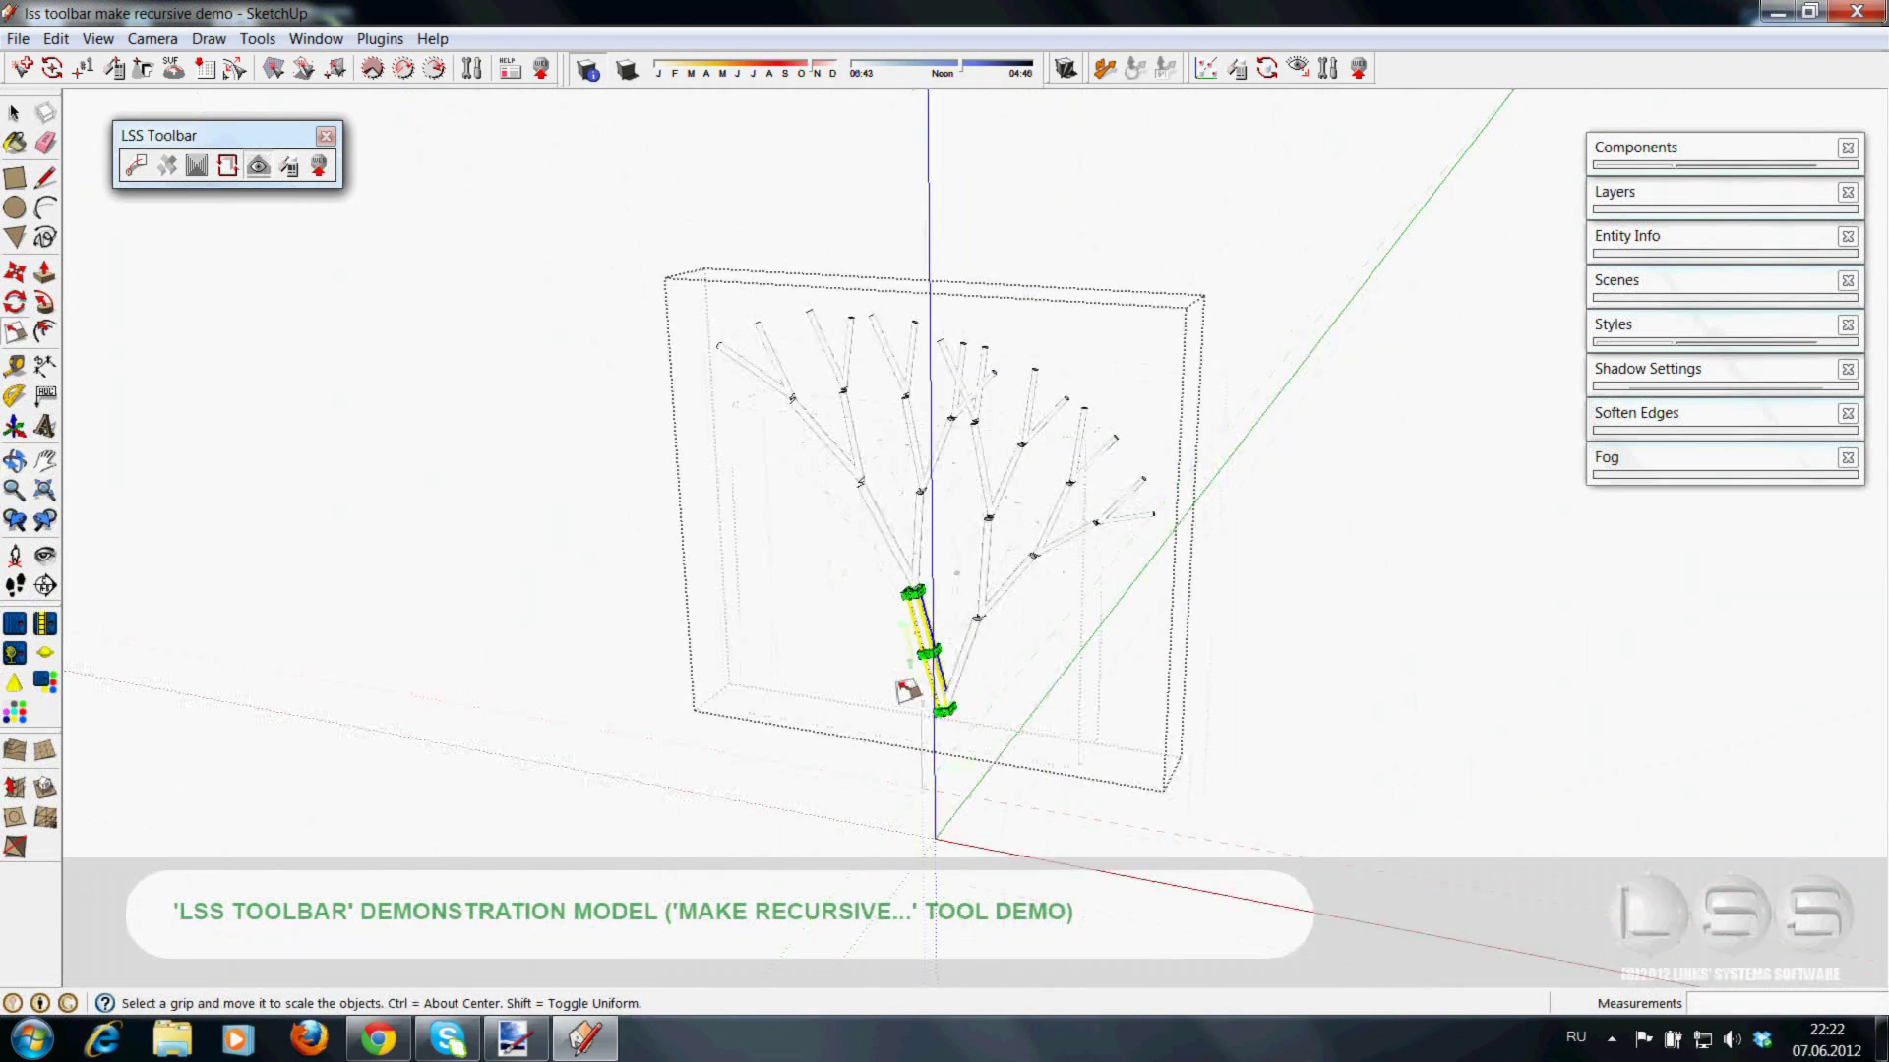
scroll(898, 696, "up", 2)
- Move the column, then rotate and tilt it about the trunk base
left_click(15, 275)
scroll(1064, 764, "up", 2)
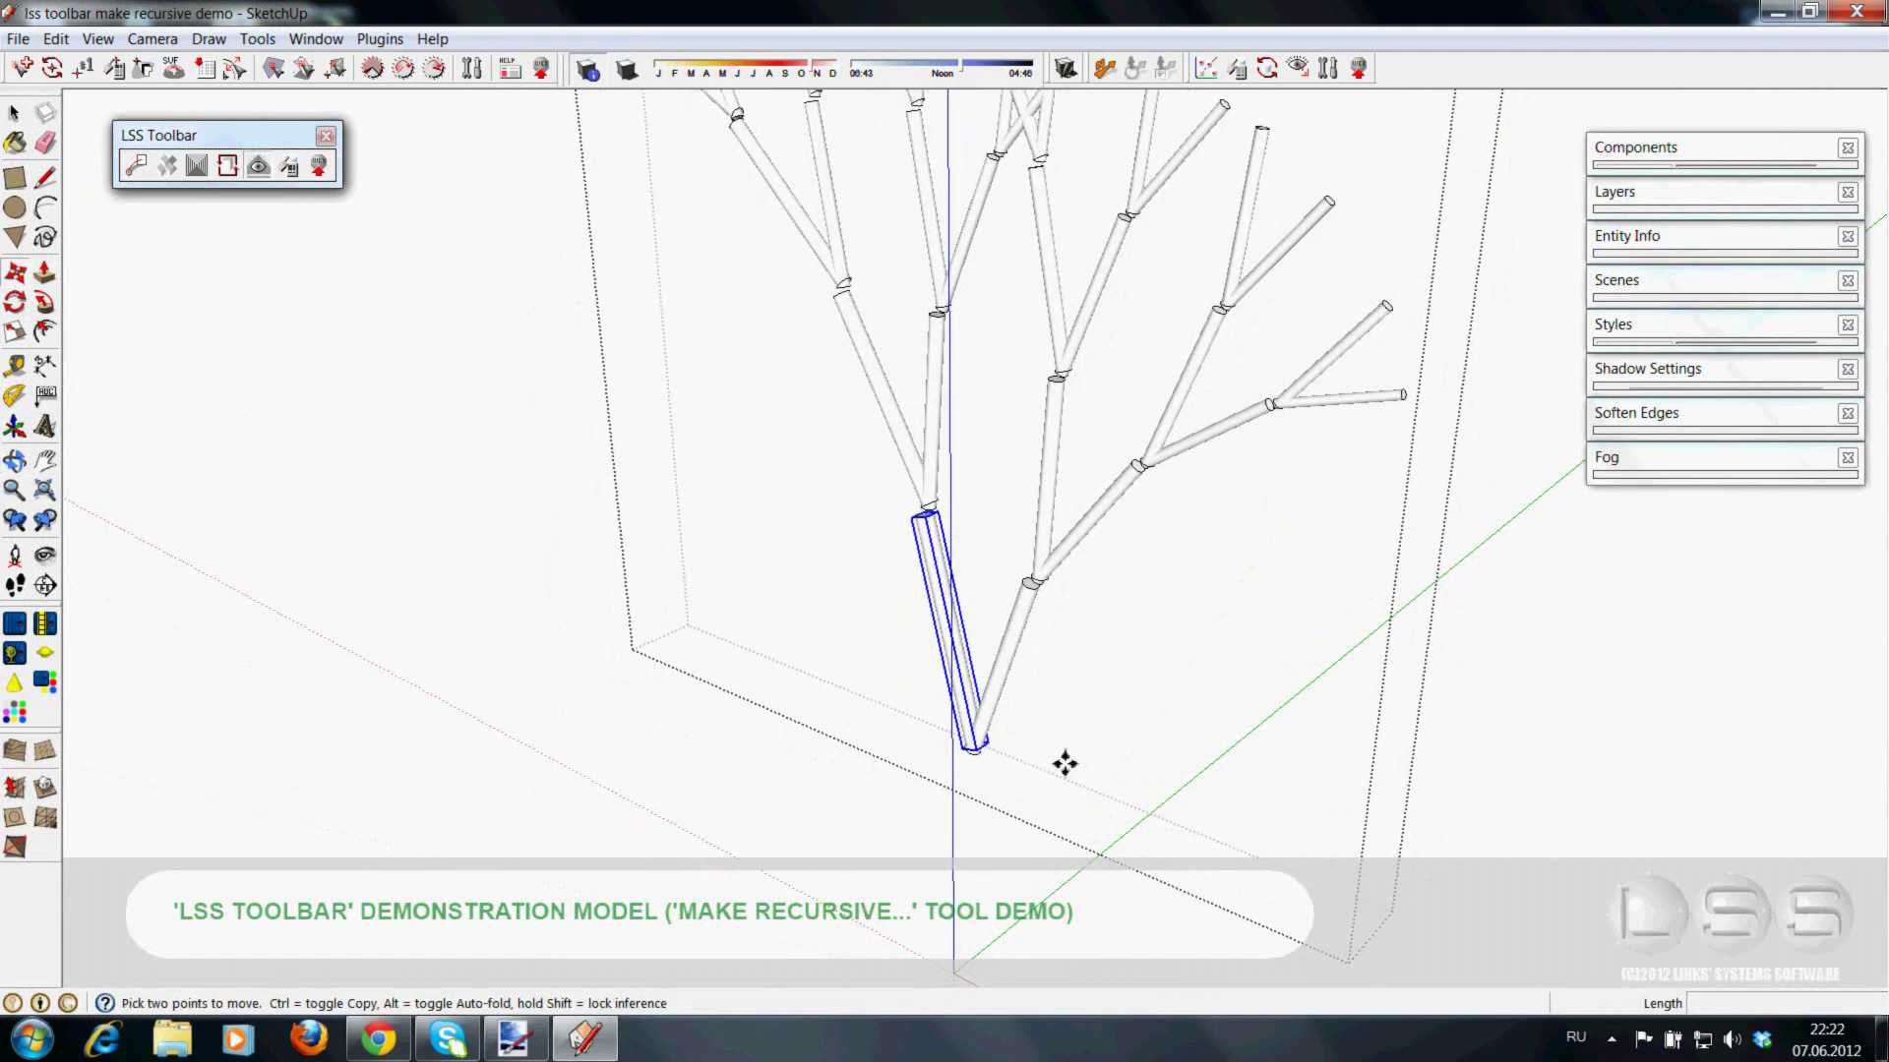
left_click(1054, 771)
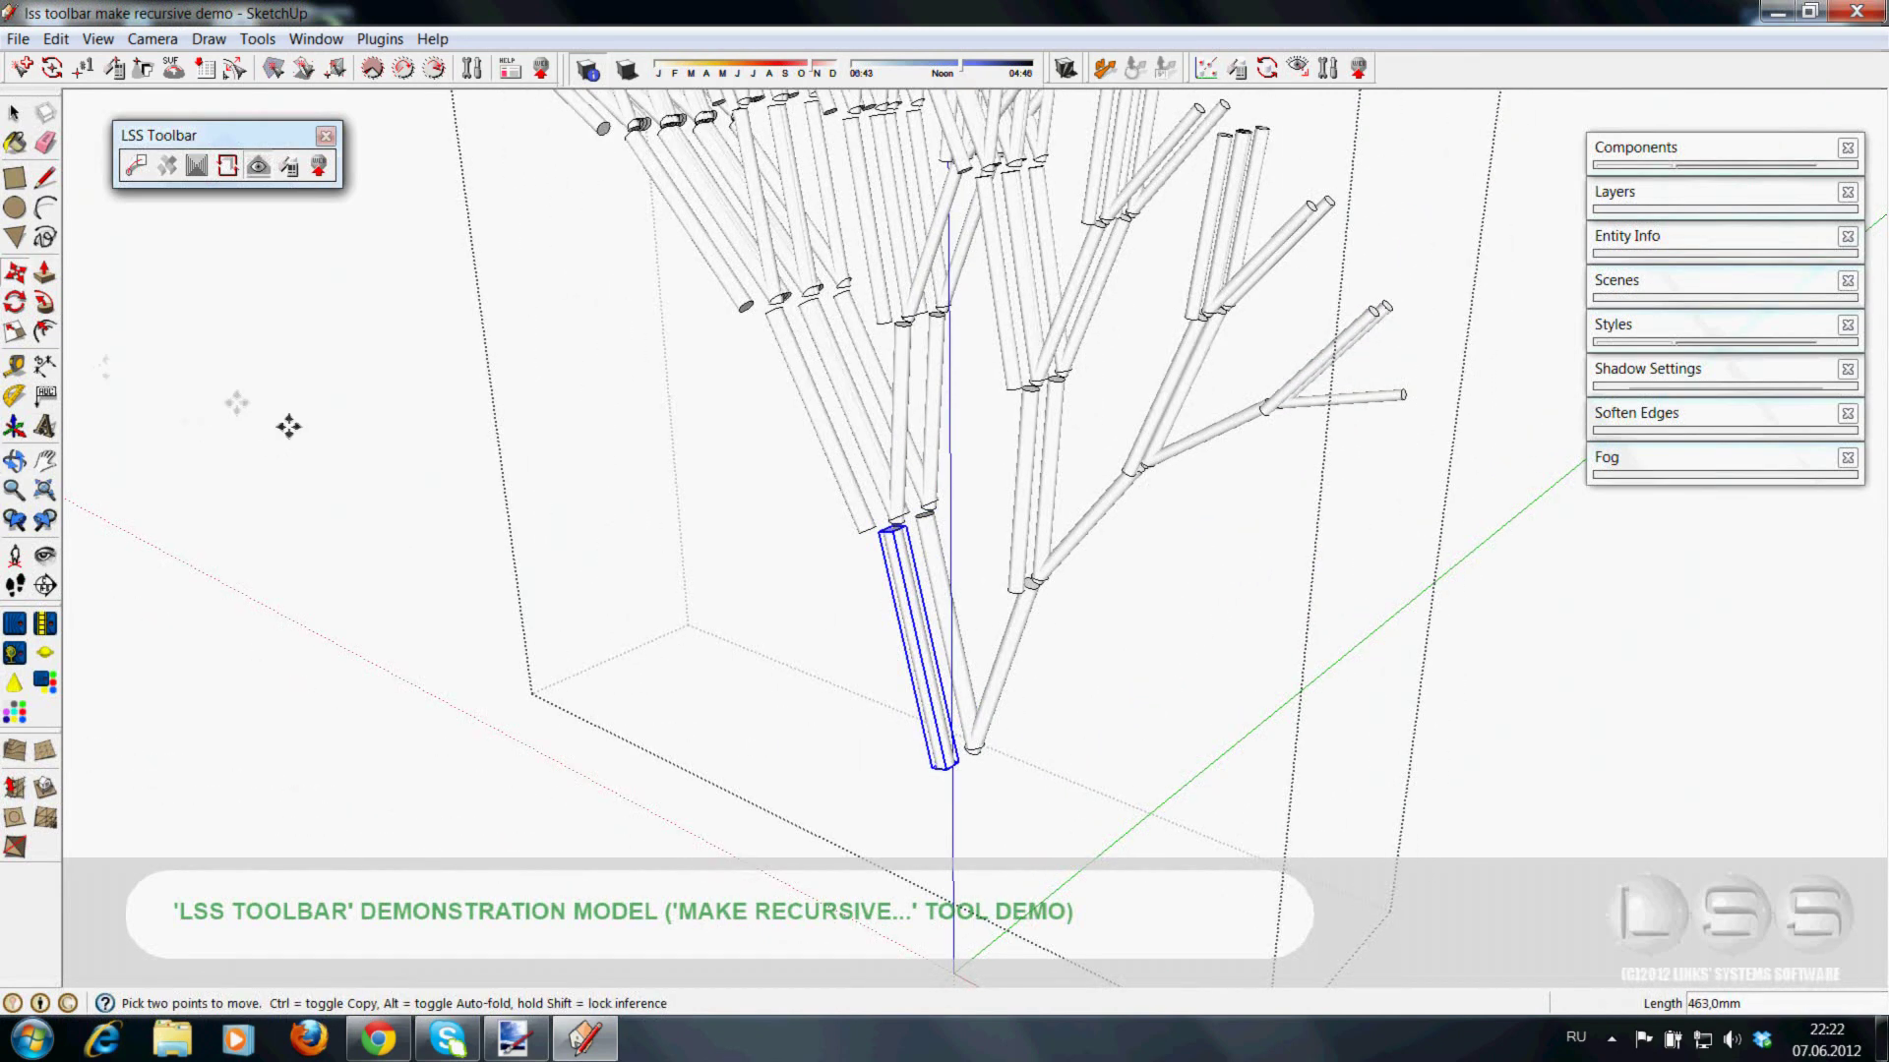
left_click(978, 770)
left_click(903, 639)
scroll(903, 639, "up", 1)
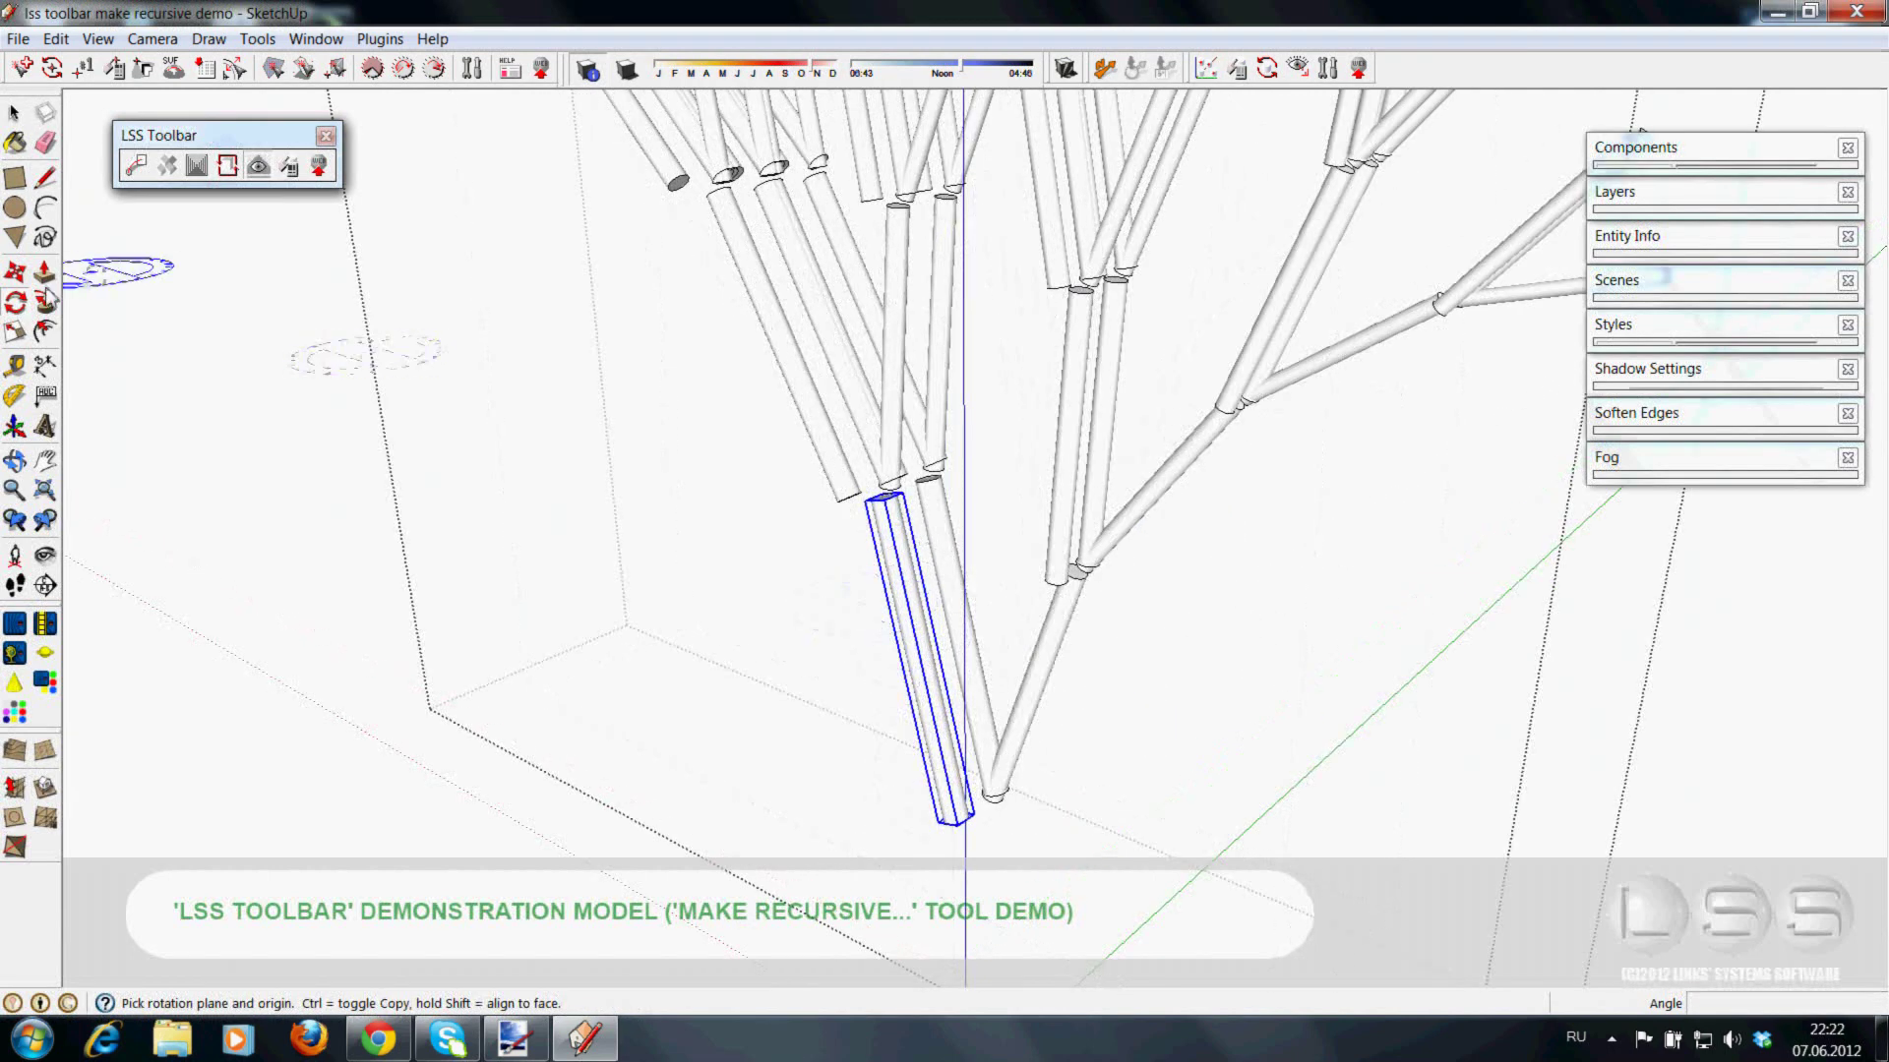
left_click(901, 524)
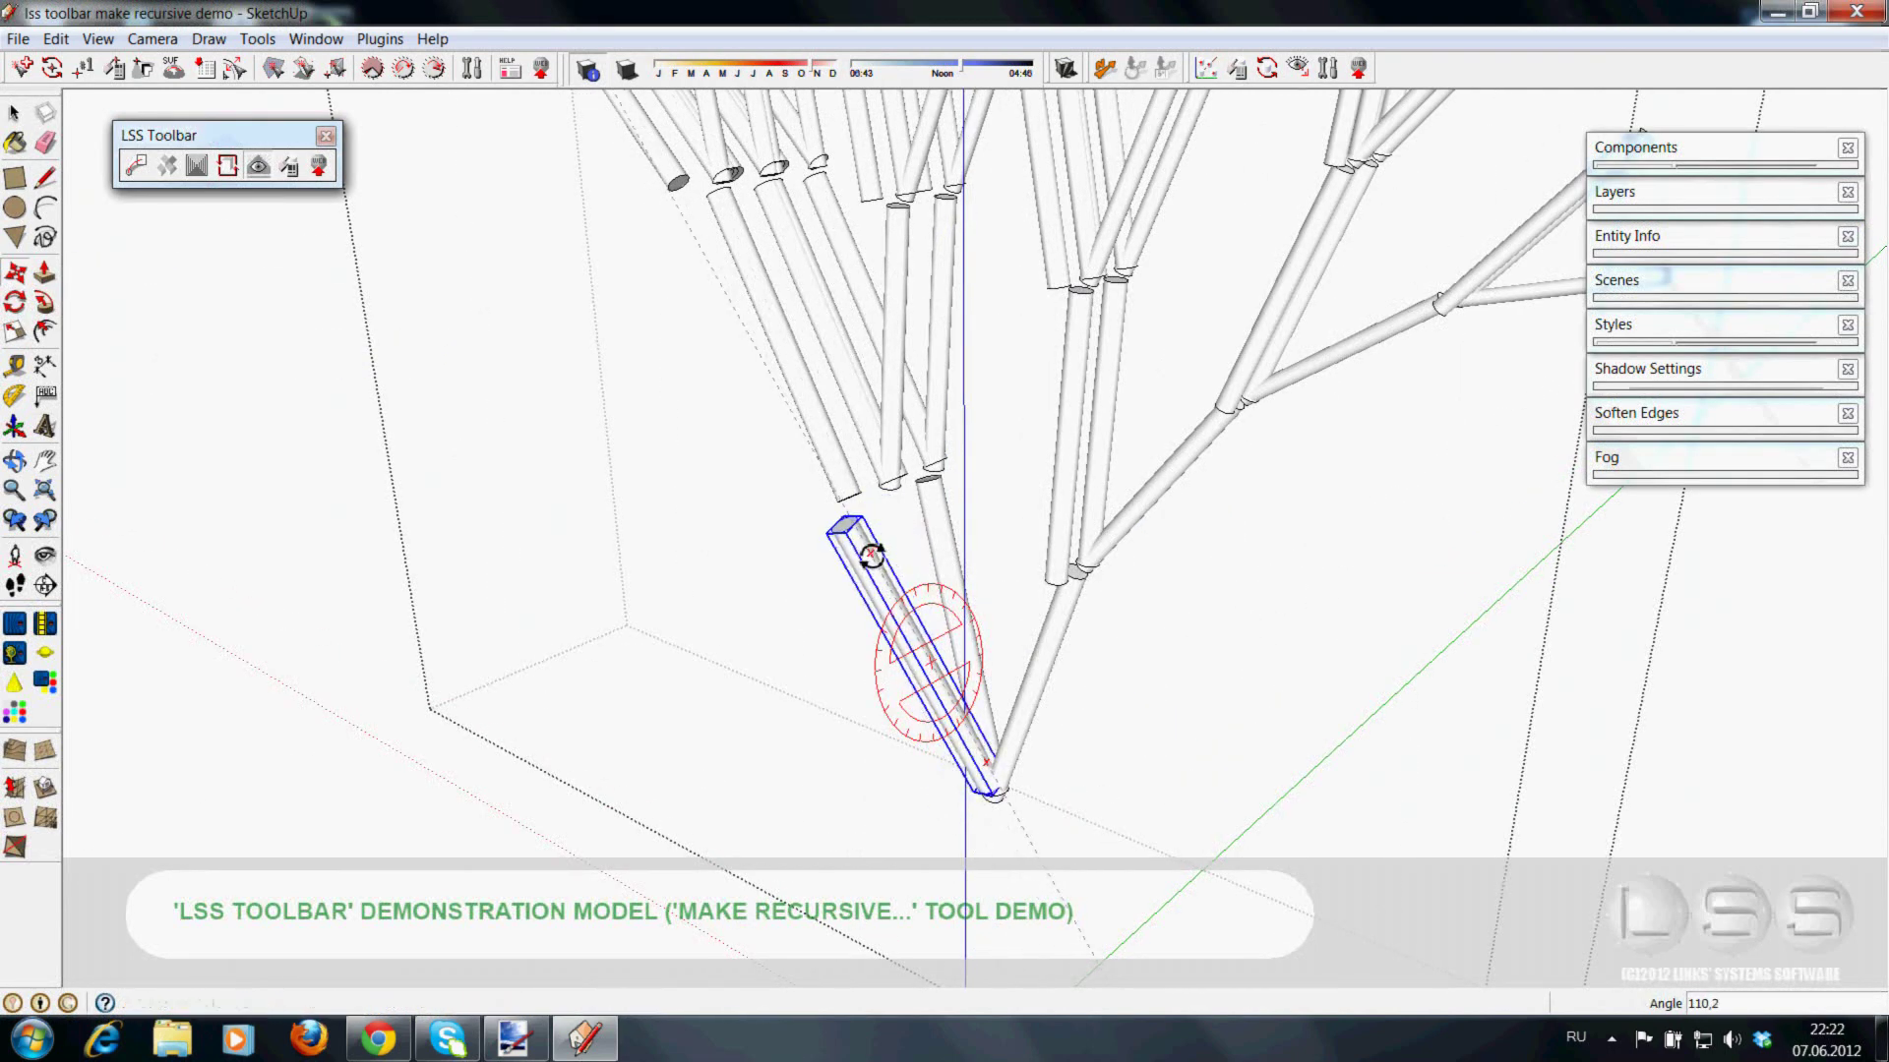
left_click(872, 556)
scroll(999, 718, "down", 5)
- Rotate the branch by 120 degrees
middle_click_drag(943, 698, 1222, 876)
scroll(906, 683, "up", 5)
scroll(859, 595, "up", 3)
scroll(865, 561, "up", 2)
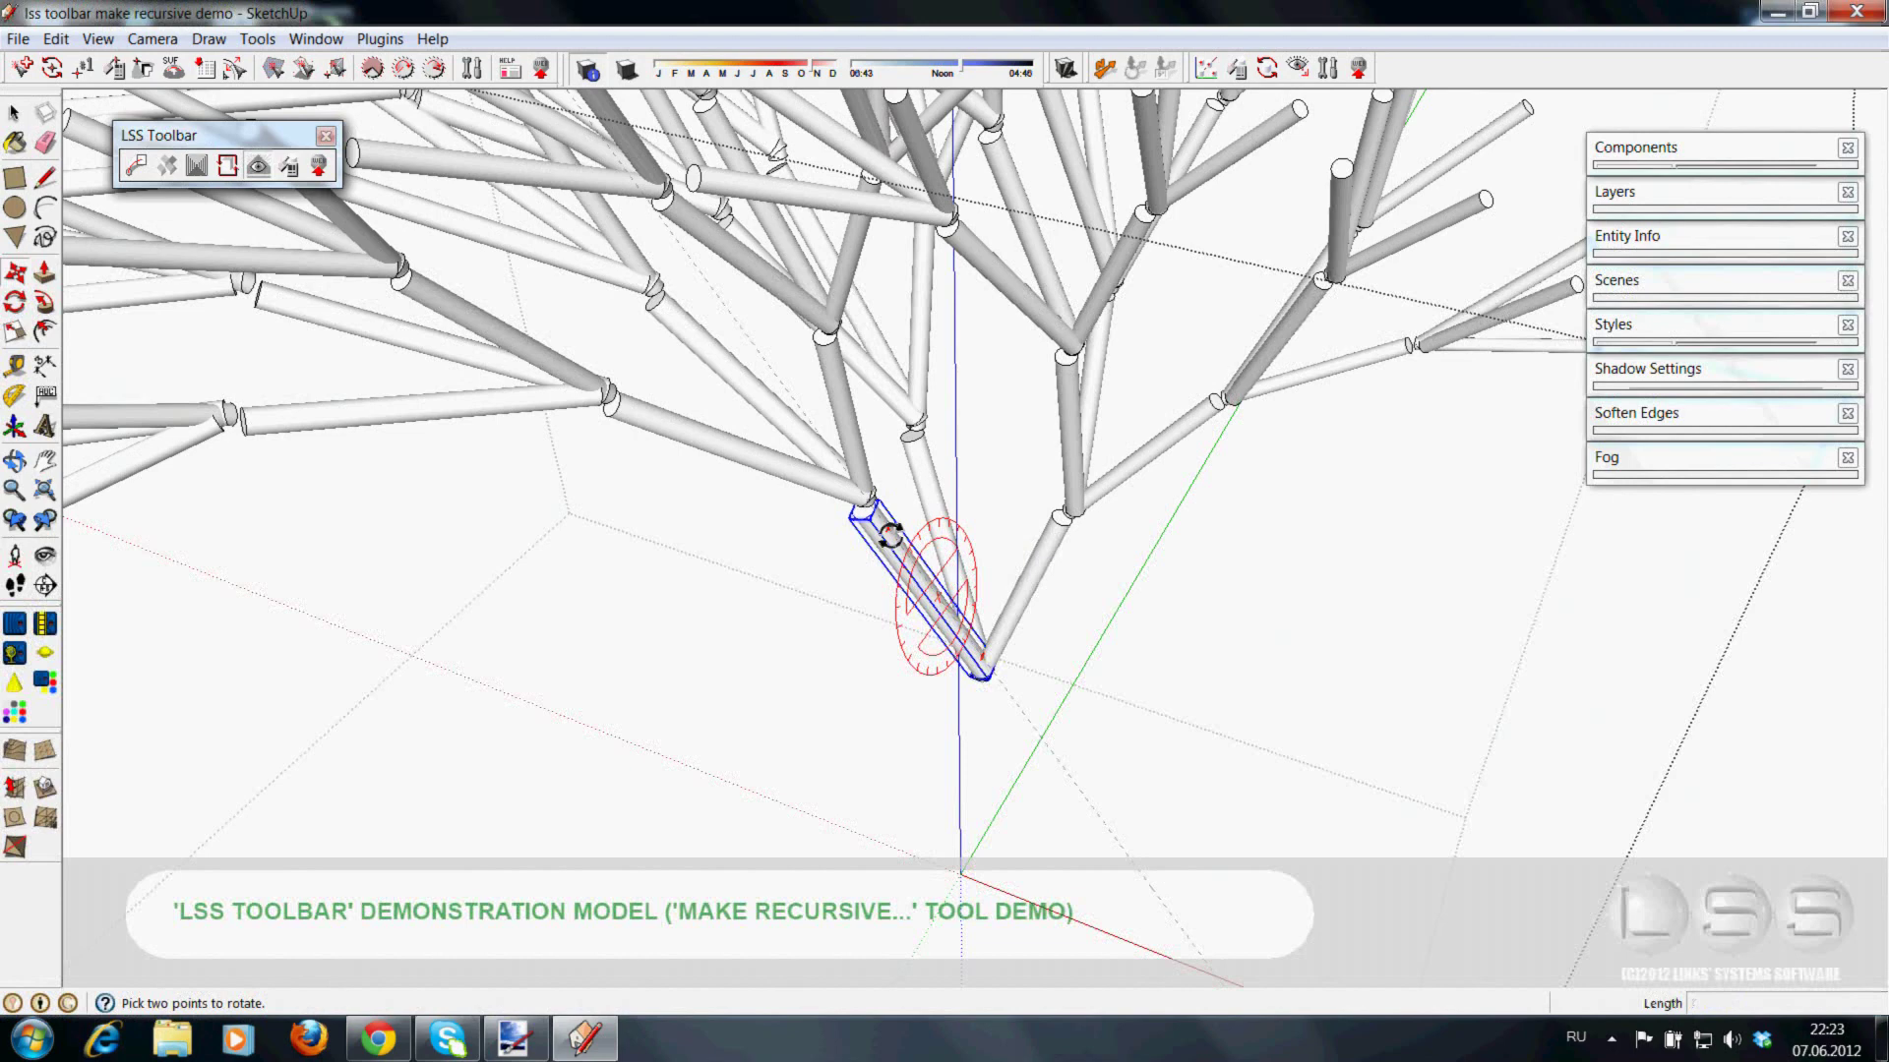
type("120")
key("Return")
- Nudge the lower branch slightly so the branches regenerate
scroll(1011, 675, "up", 3)
left_click(971, 639)
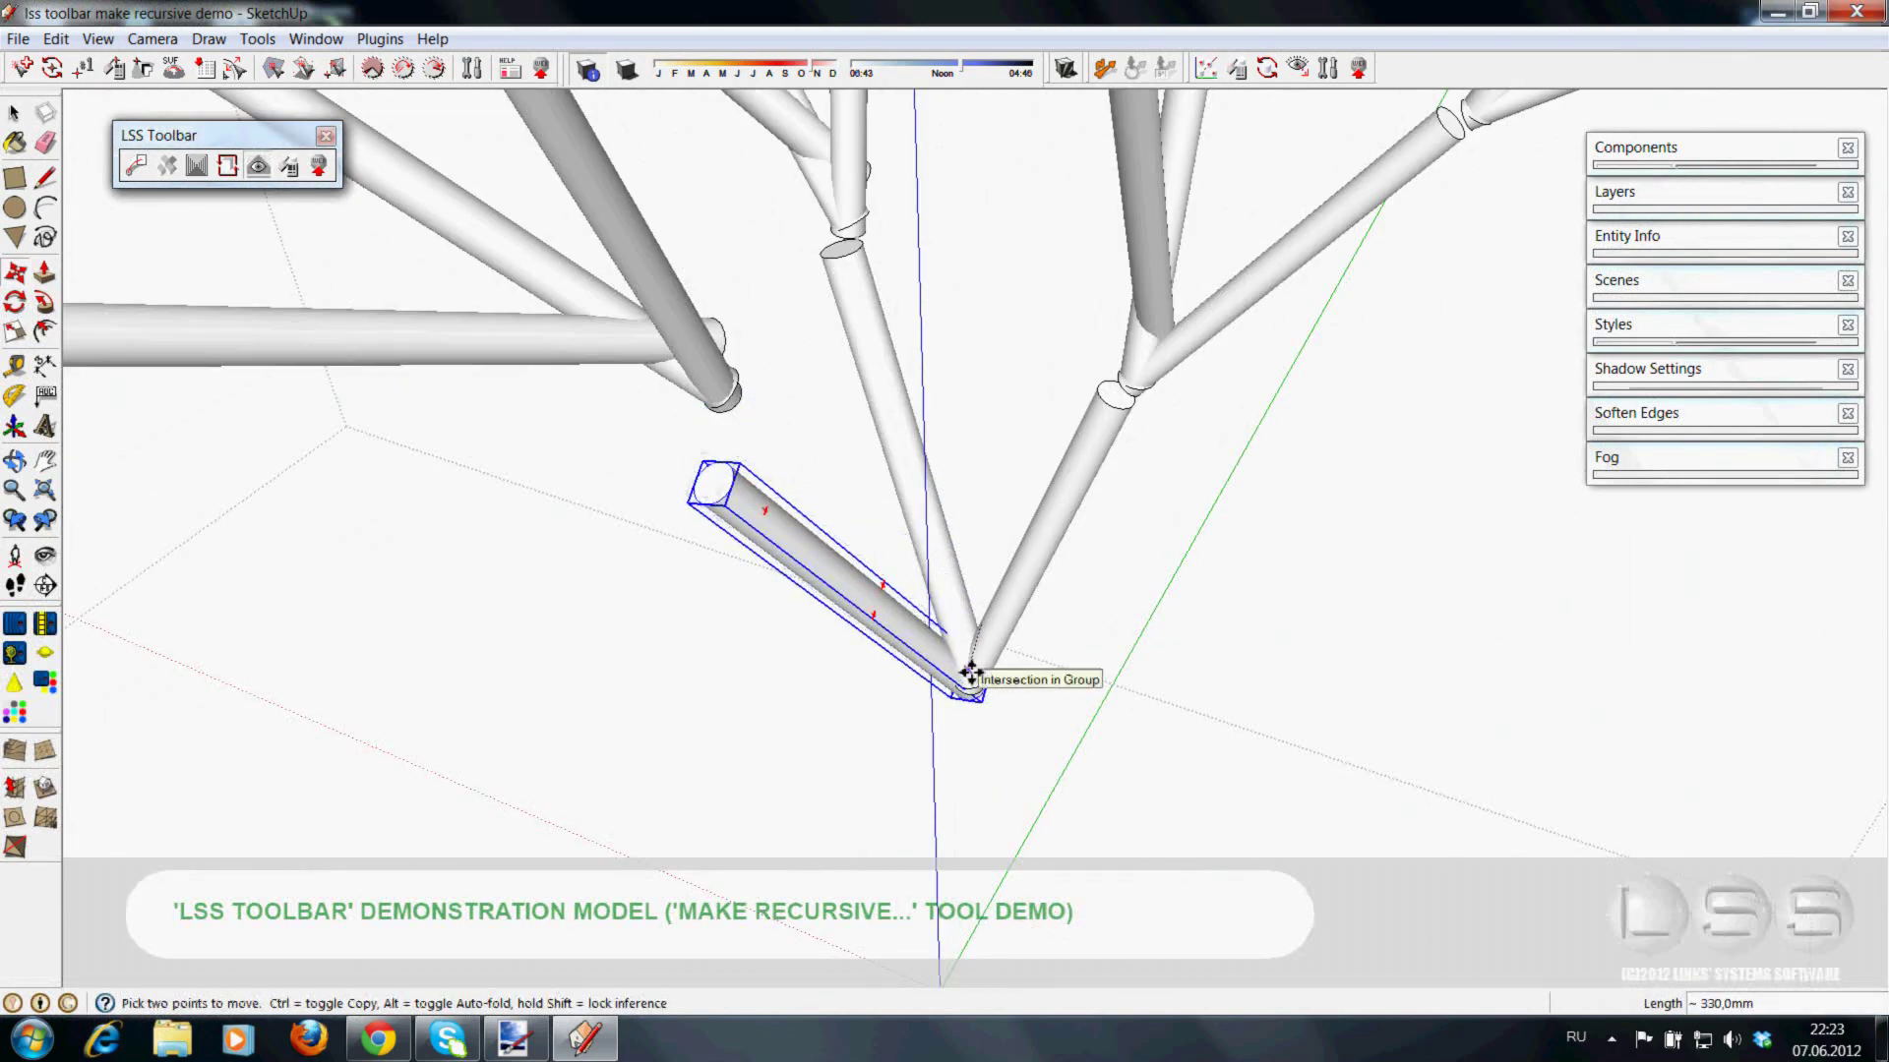
scroll(976, 678, "down", 2)
scroll(998, 662, "down", 5)
mouse_move(999, 662)
middle_mouse_down()
mouse_move(637, 625)
mouse_move(1083, 644)
middle_mouse_up()
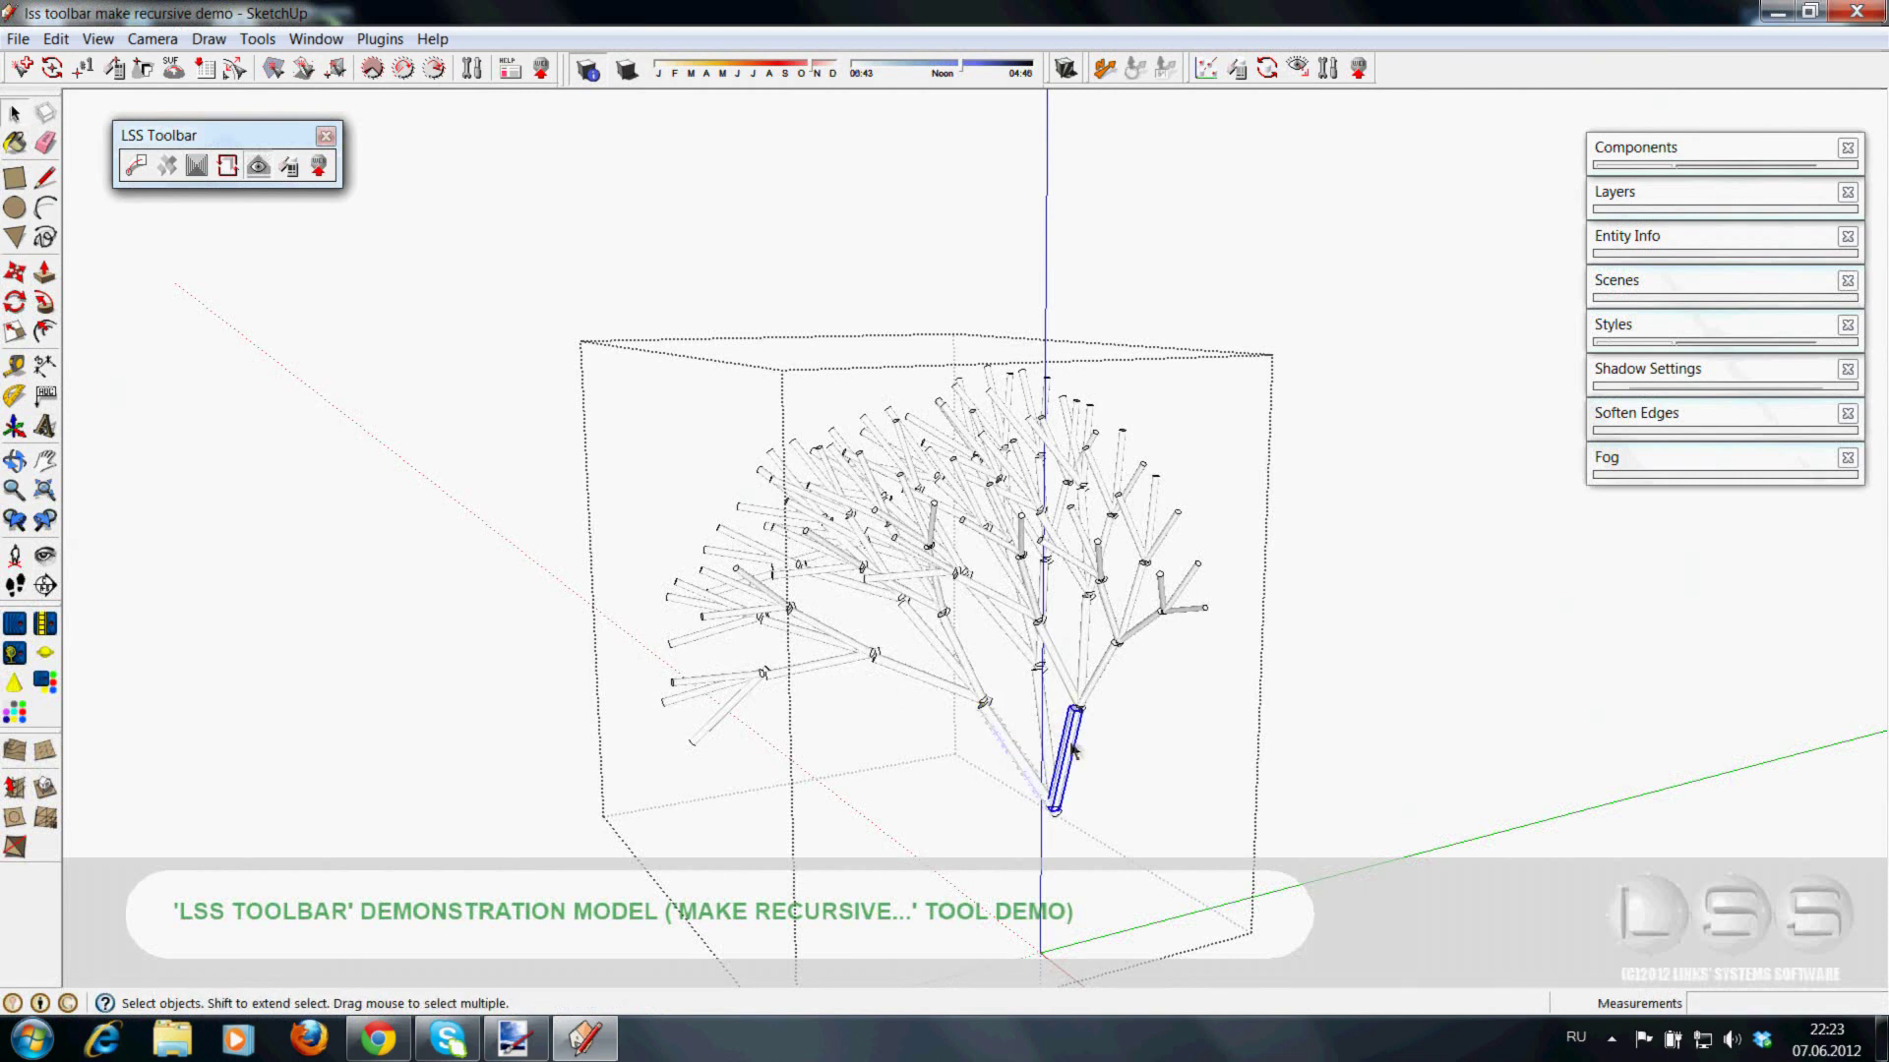
left_click(14, 280)
scroll(1051, 694, "up", 4)
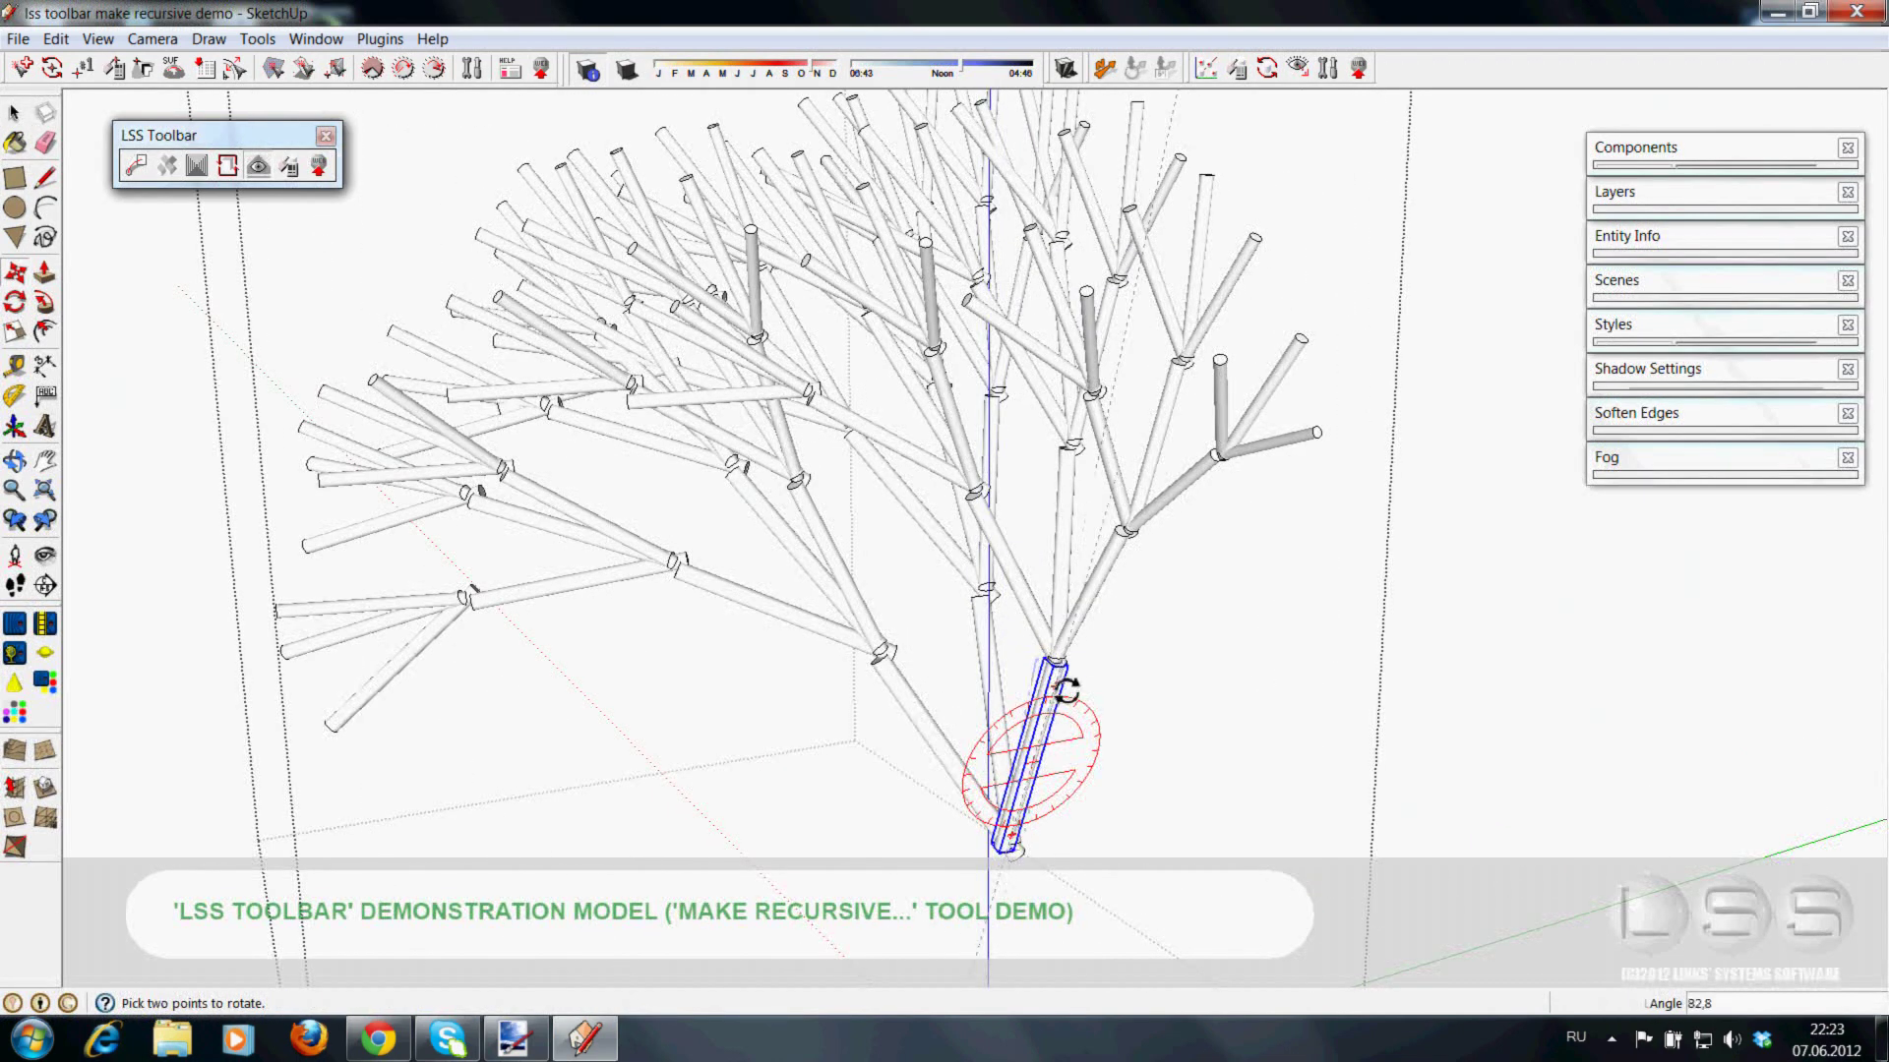
key("m")
left_click_drag(983, 852, 1020, 843)
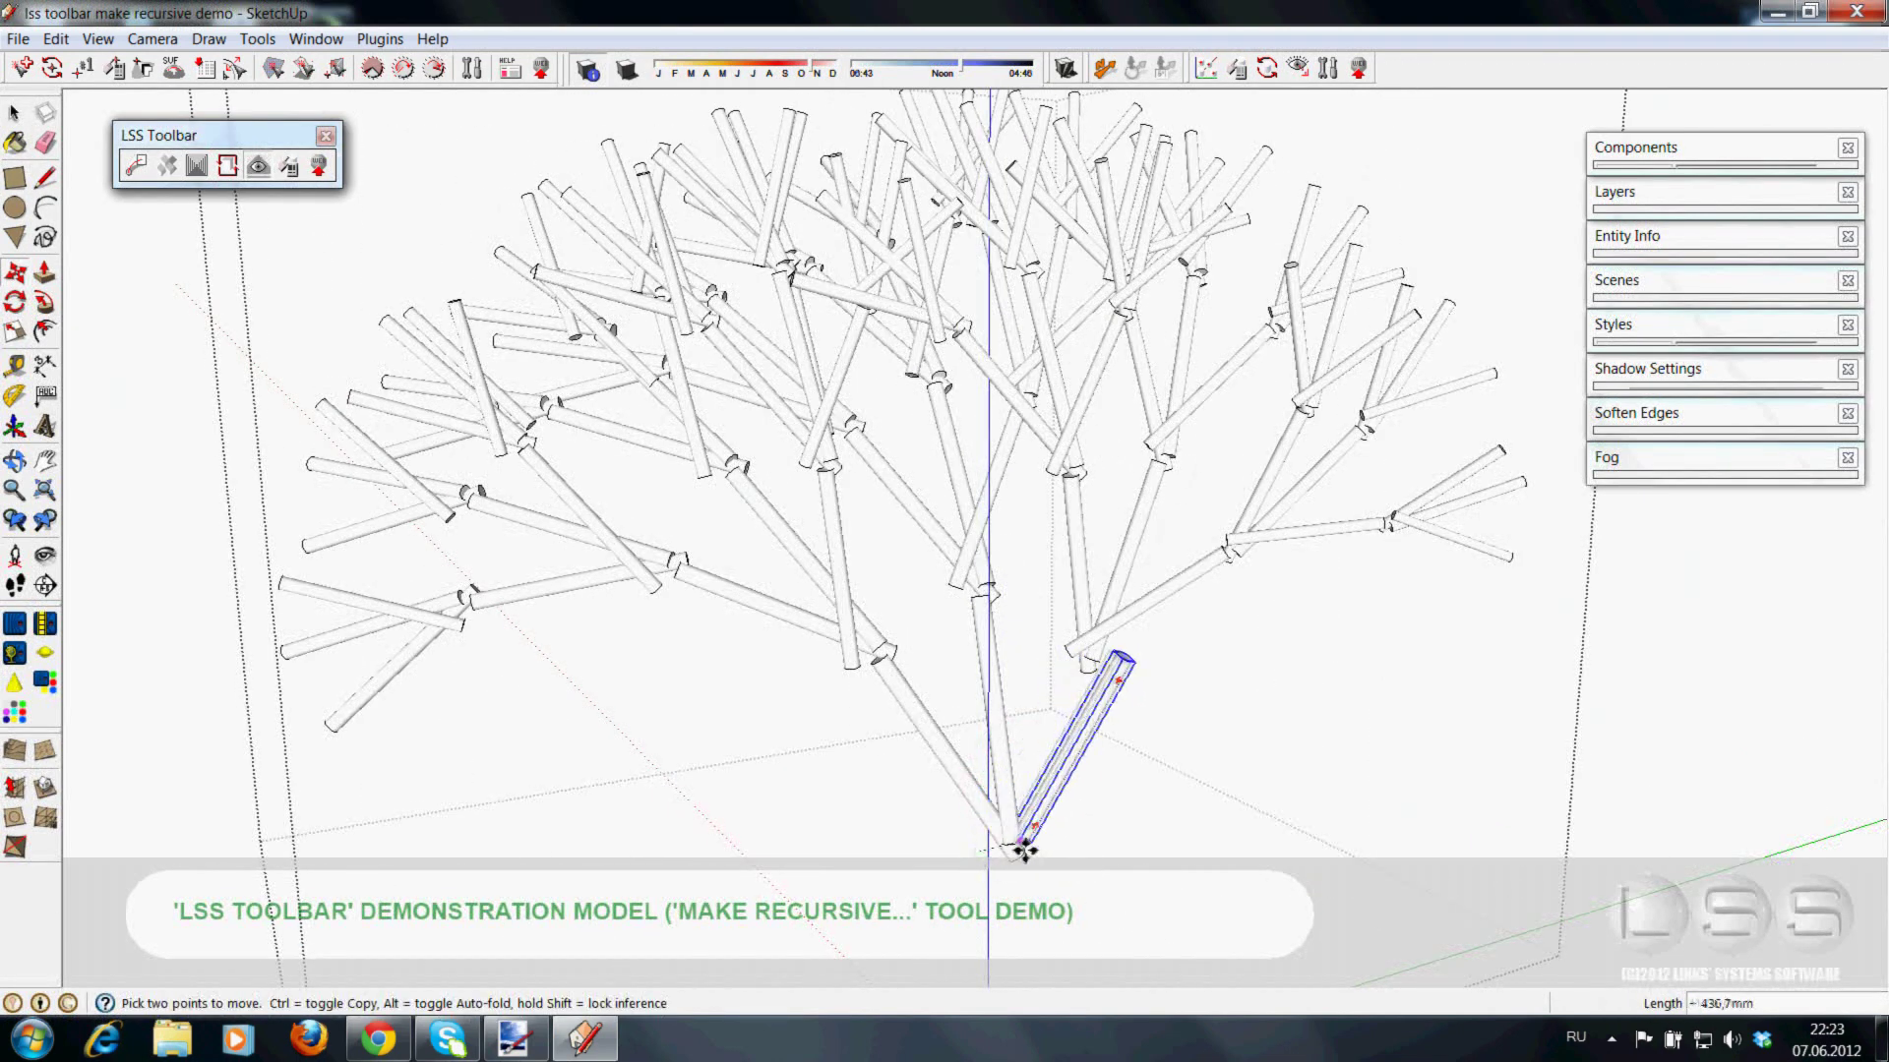
scroll(1033, 679, "down", 5)
- Orbit around the finished tree and select its base branch
mouse_move(1129, 708)
middle_mouse_down()
mouse_move(835, 878)
mouse_move(843, 695)
mouse_move(805, 498)
mouse_move(1243, 616)
mouse_move(1278, 681)
mouse_move(1455, 640)
mouse_move(1172, 688)
mouse_move(1278, 633)
mouse_move(455, 810)
mouse_move(286, 416)
middle_mouse_up()
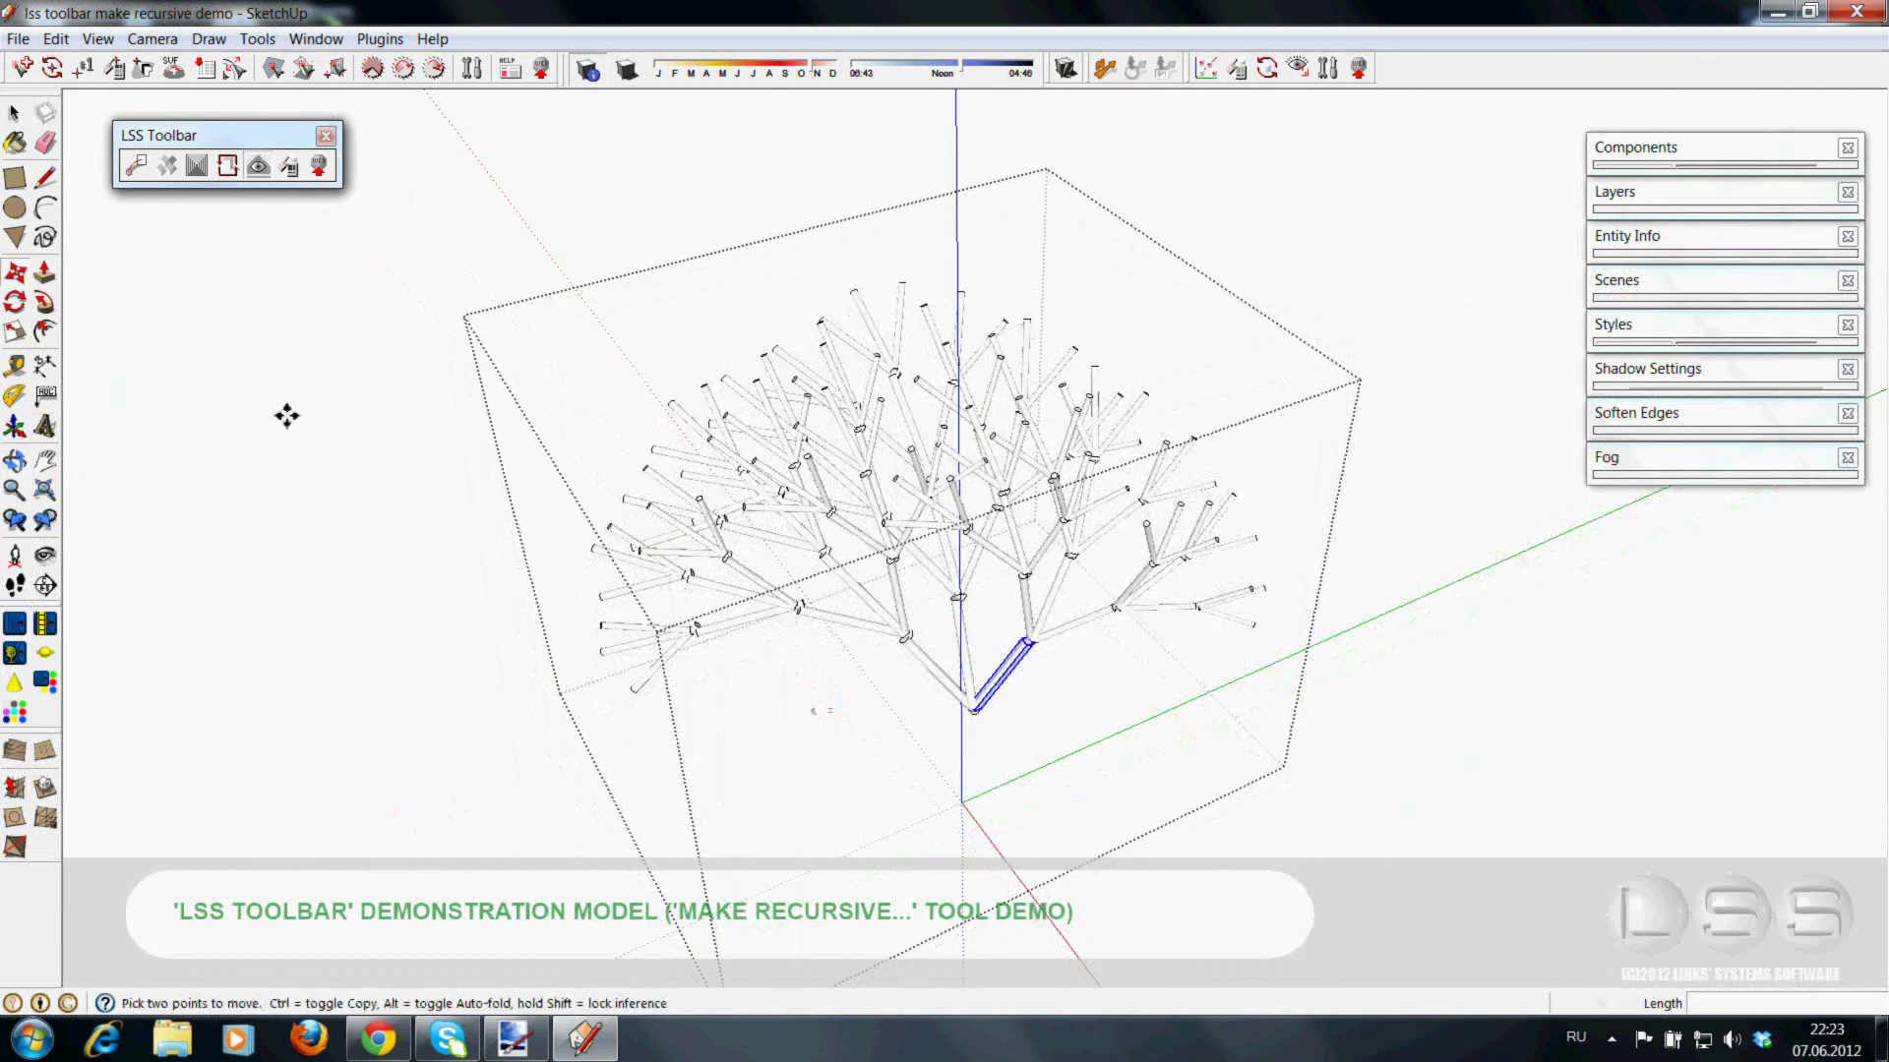
left_click(469, 526)
mouse_move(1082, 610)
middle_mouse_down()
mouse_move(1101, 646)
mouse_move(1033, 696)
mouse_move(881, 688)
mouse_move(1089, 715)
mouse_move(1008, 662)
mouse_move(937, 722)
middle_mouse_up()
left_click(936, 722)
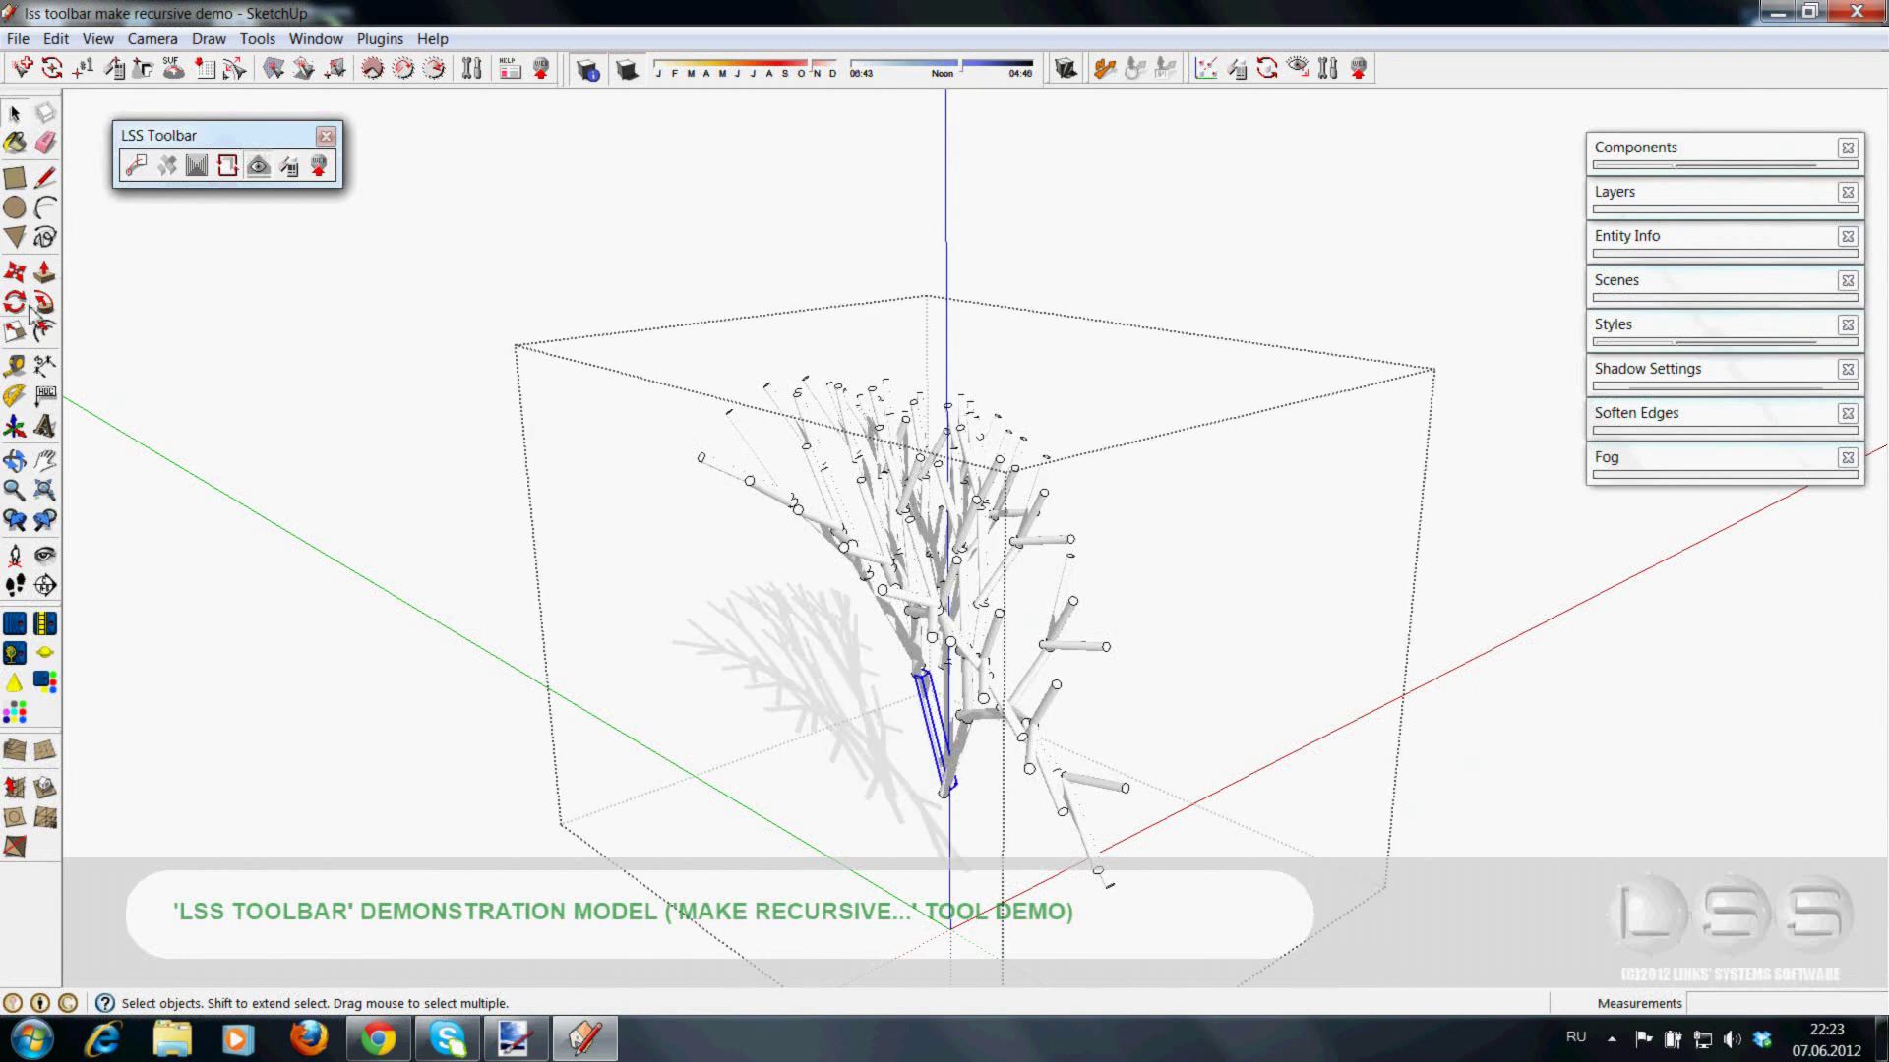
- Reposition the base branch and orbit around the tree from several angles
scroll(919, 679, "up", 5)
key("q")
key("m")
mouse_move(881, 690)
middle_mouse_down()
mouse_move(1025, 802)
mouse_move(898, 772)
mouse_move(1100, 822)
mouse_move(1045, 852)
mouse_move(1117, 772)
mouse_move(1286, 784)
mouse_move(1159, 759)
middle_mouse_up()
left_click(1118, 771)
scroll(1147, 763, "down", 5)
mouse_move(869, 604)
middle_mouse_down()
mouse_move(1092, 890)
mouse_move(359, 394)
middle_mouse_up()
mouse_move(217, 341)
middle_mouse_down()
mouse_move(1075, 540)
mouse_move(809, 535)
mouse_move(611, 168)
middle_mouse_up()
mouse_move(746, 261)
middle_mouse_down()
mouse_move(831, 712)
mouse_move(1180, 803)
middle_mouse_up()
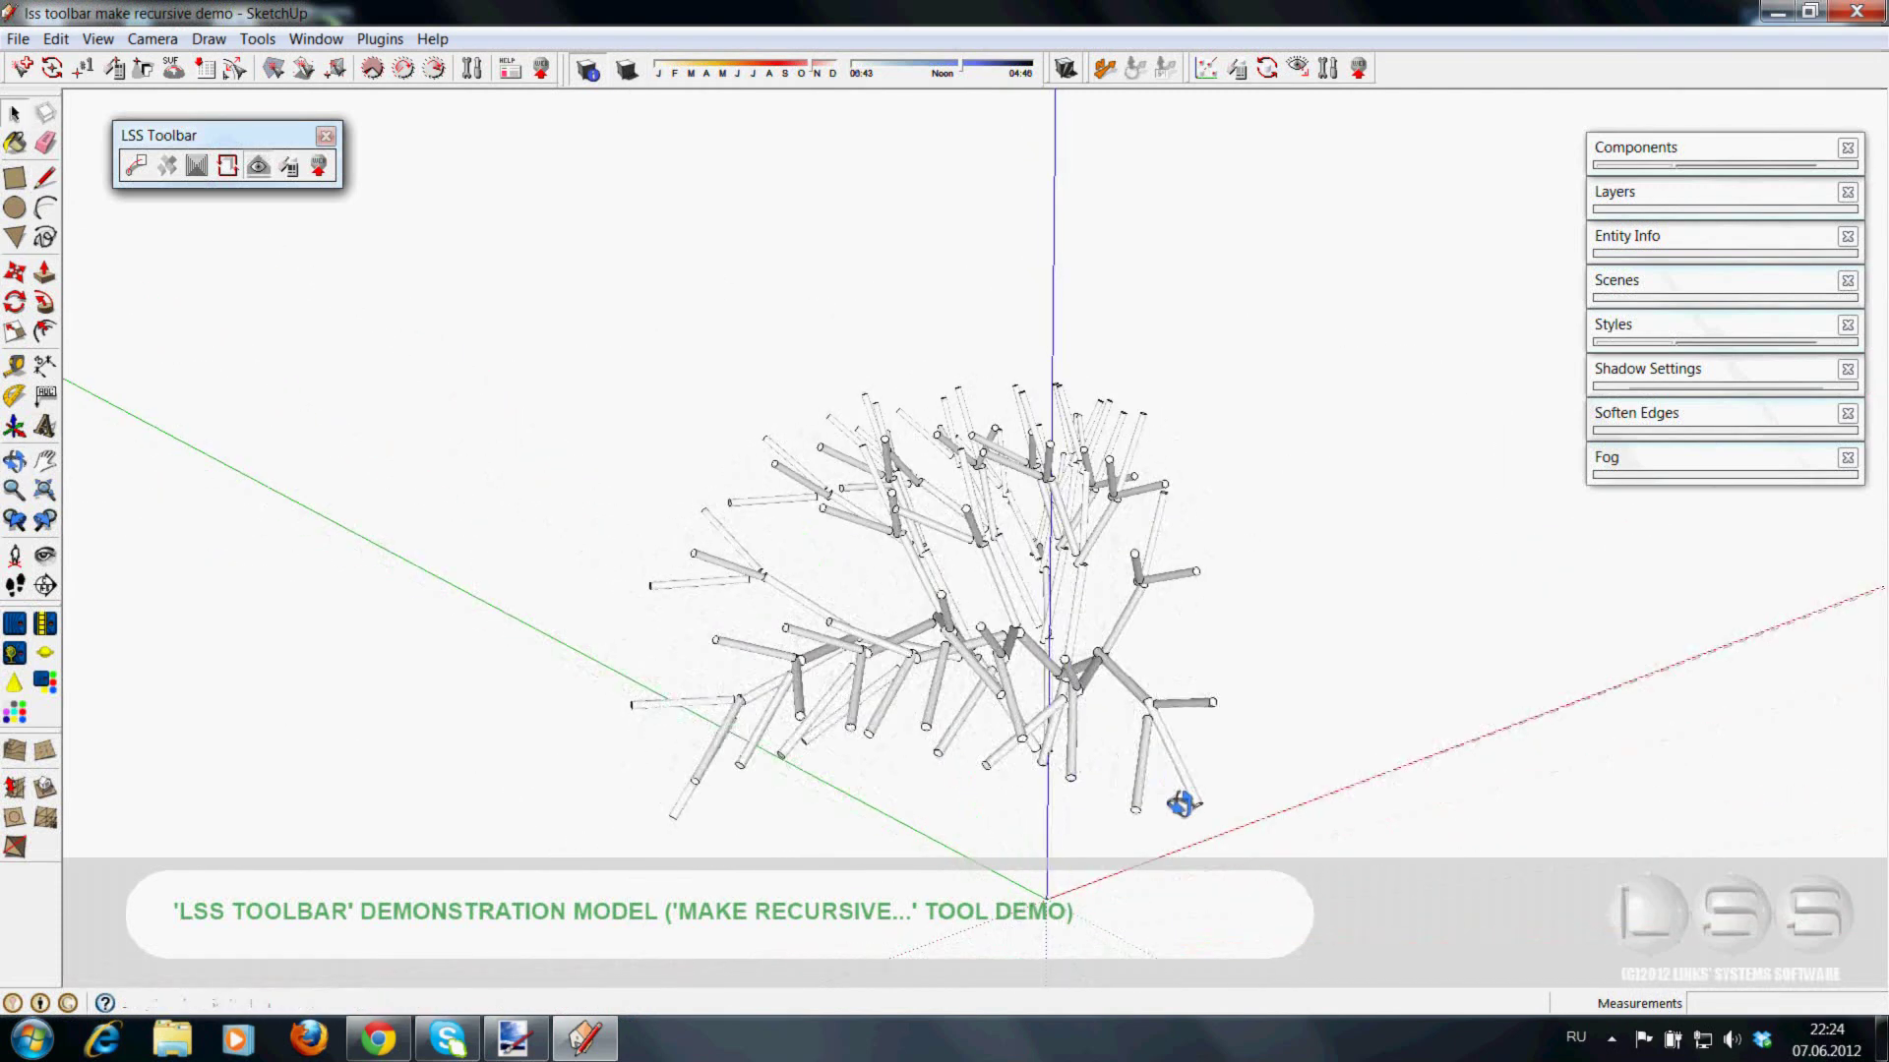
- Confirm recursive_depth is 4 in LSS Properties, then delete the generated tree
left_click(996, 665)
left_click(289, 169)
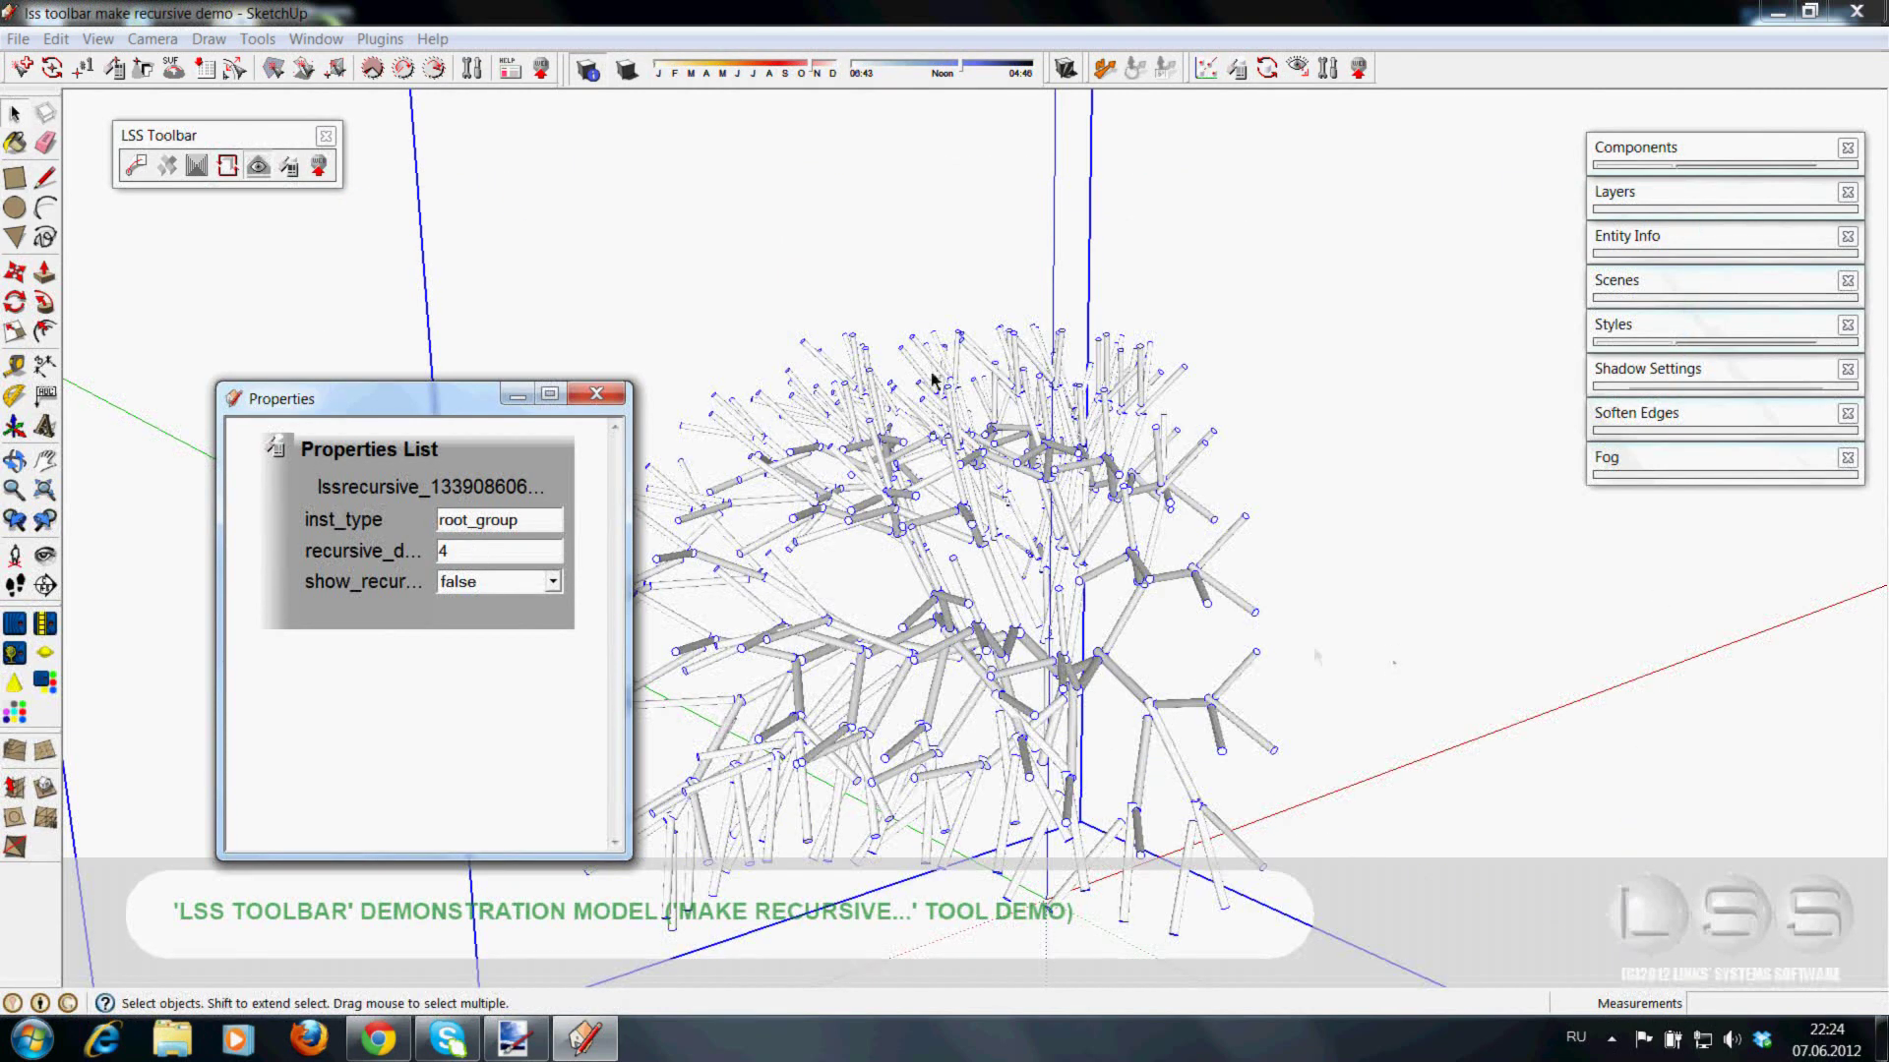
left_click(396, 276)
mouse_move(395, 276)
middle_mouse_down()
mouse_move(1436, 494)
mouse_move(1571, 699)
mouse_move(994, 564)
mouse_move(994, 699)
mouse_move(1336, 666)
mouse_move(1084, 725)
mouse_move(879, 717)
middle_mouse_up()
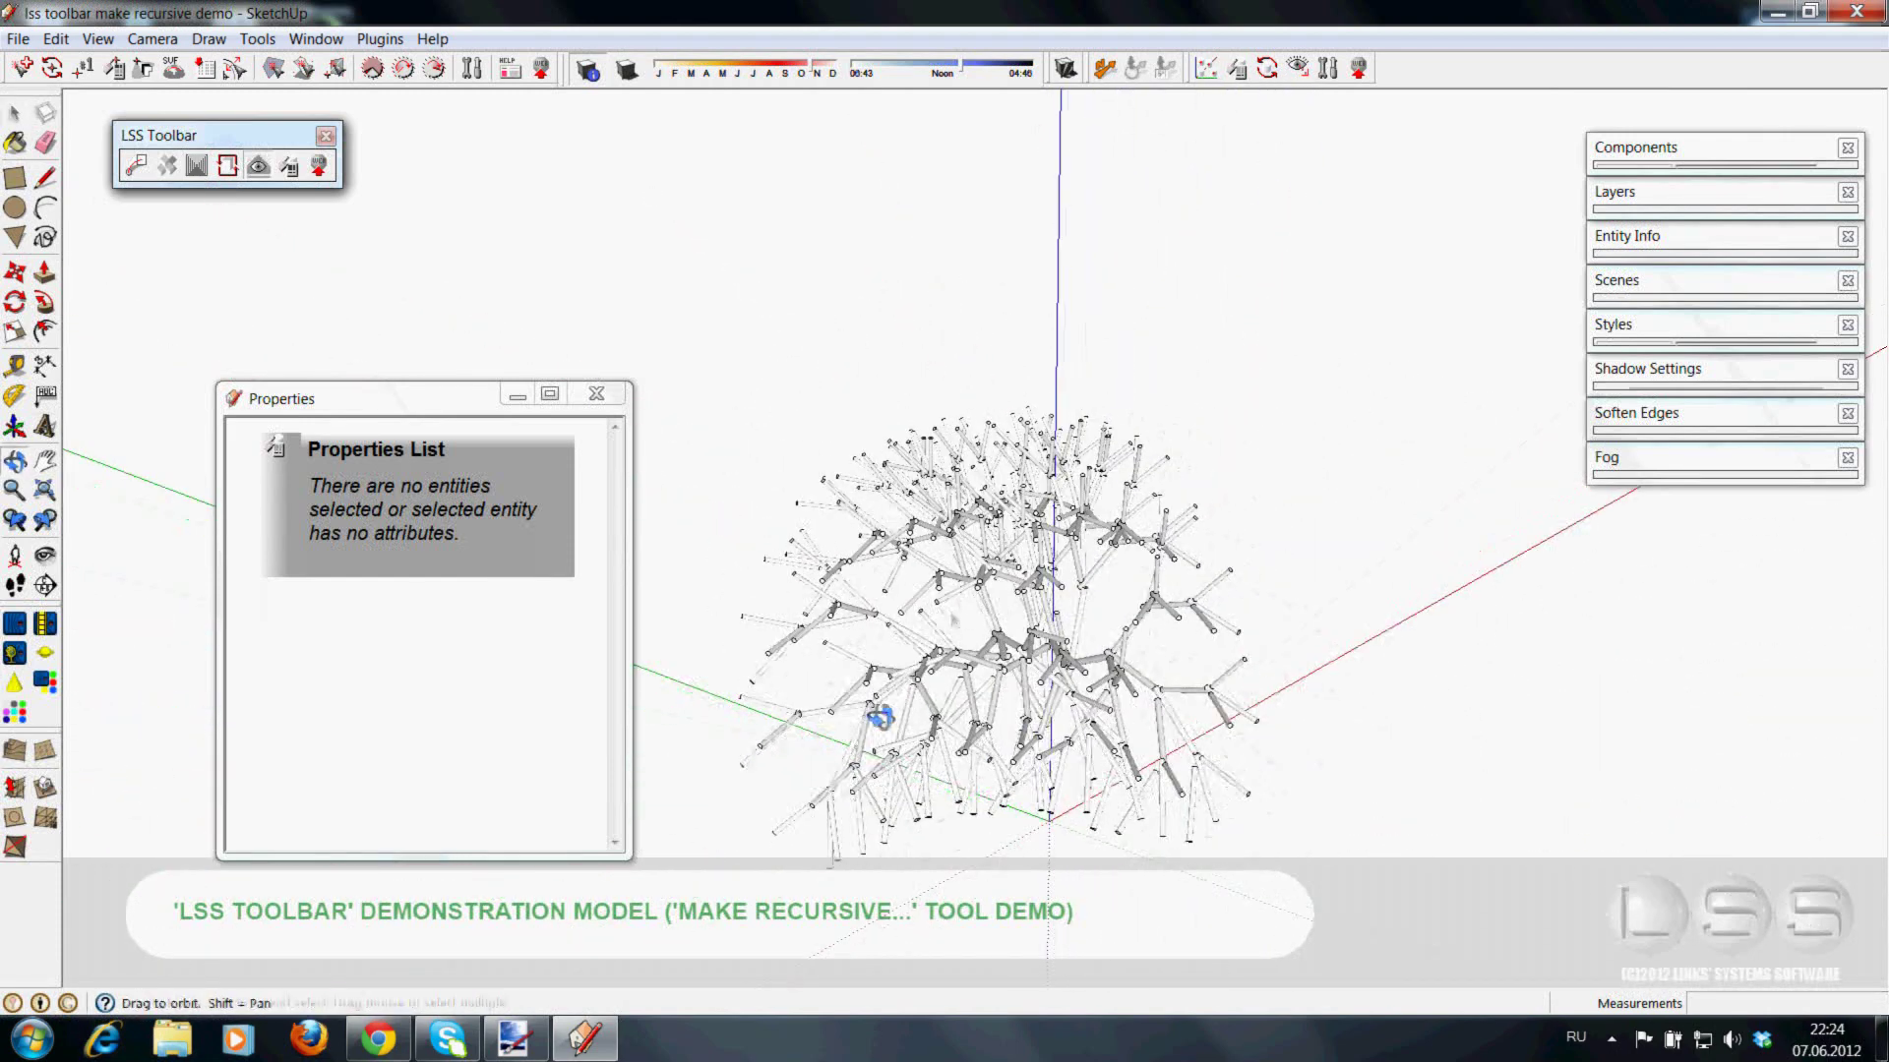
left_click(1035, 557)
key("Delete")
scroll(1122, 666, "up", 5)
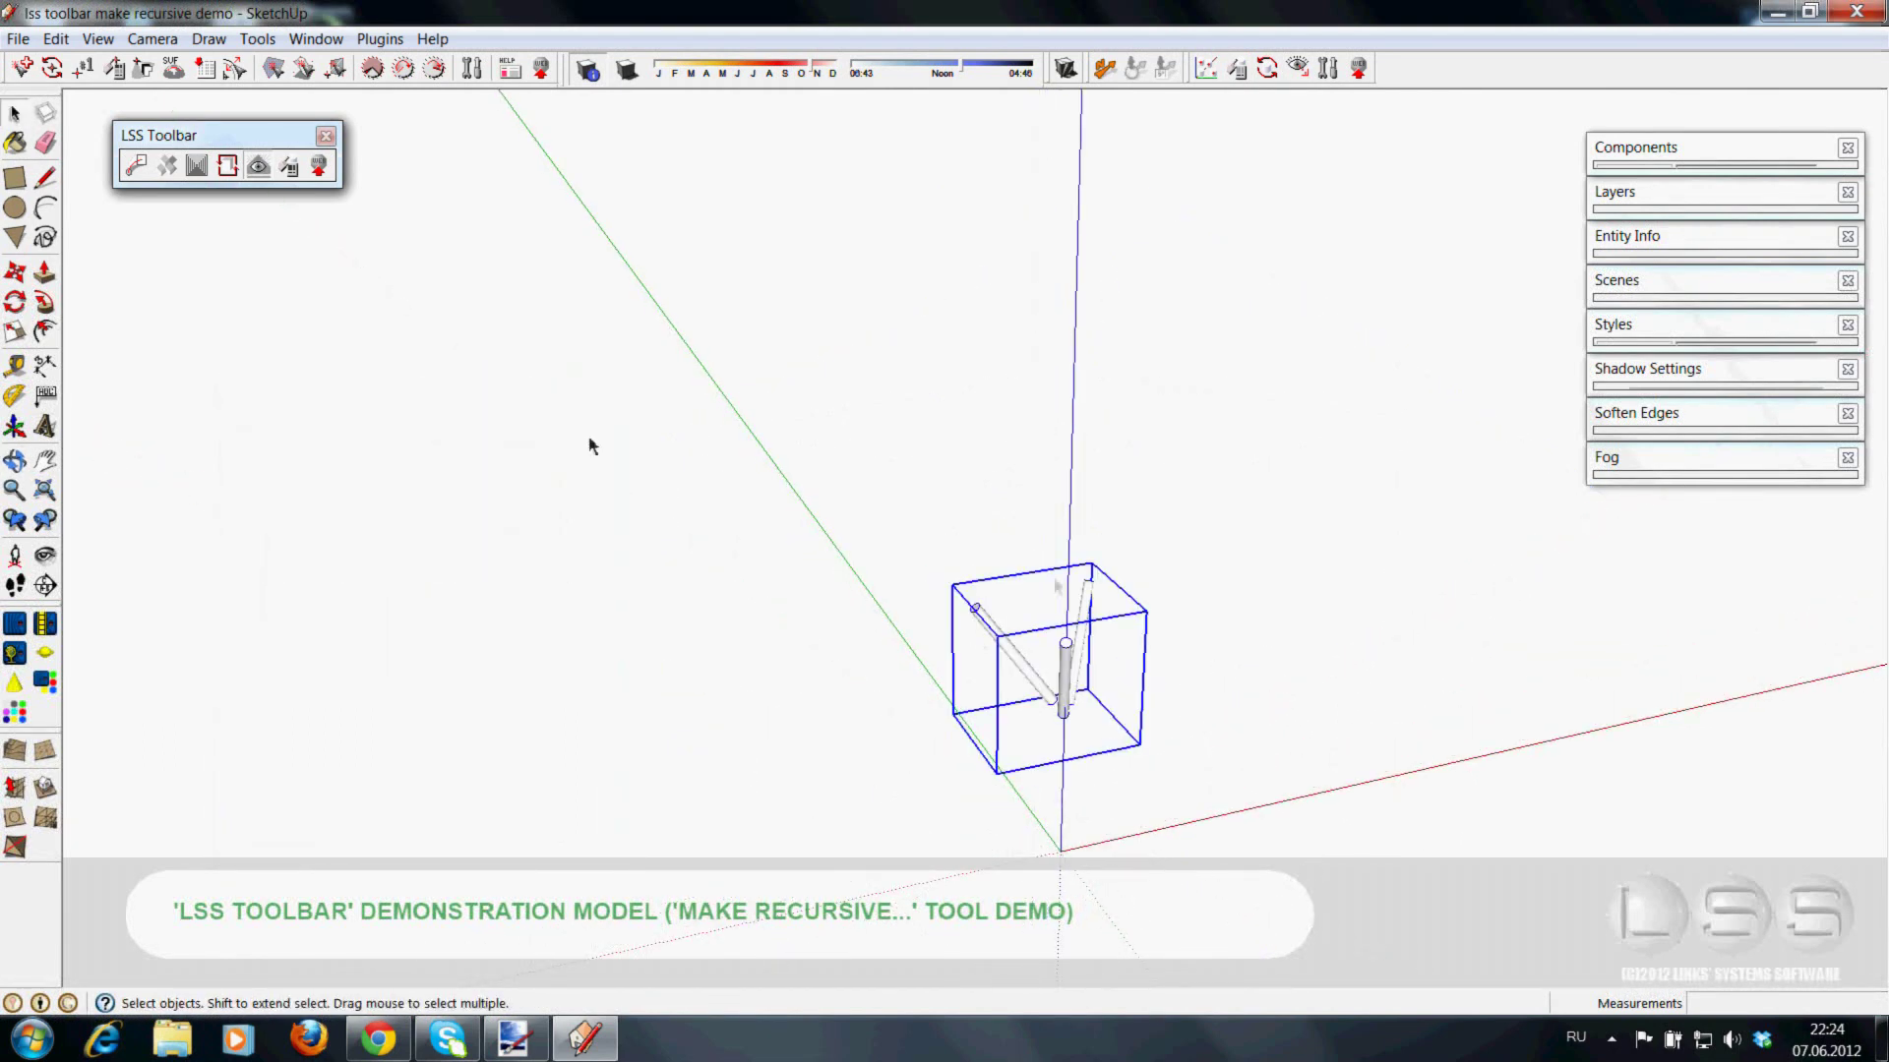
- Inside the seed group, scale one branch cylinder down to about 0.79
double_click(1028, 674)
left_click(1028, 674)
mouse_move(1028, 673)
middle_mouse_down()
mouse_move(949, 763)
mouse_move(1425, 763)
mouse_move(1167, 820)
mouse_move(649, 515)
middle_mouse_up()
left_click(15, 334)
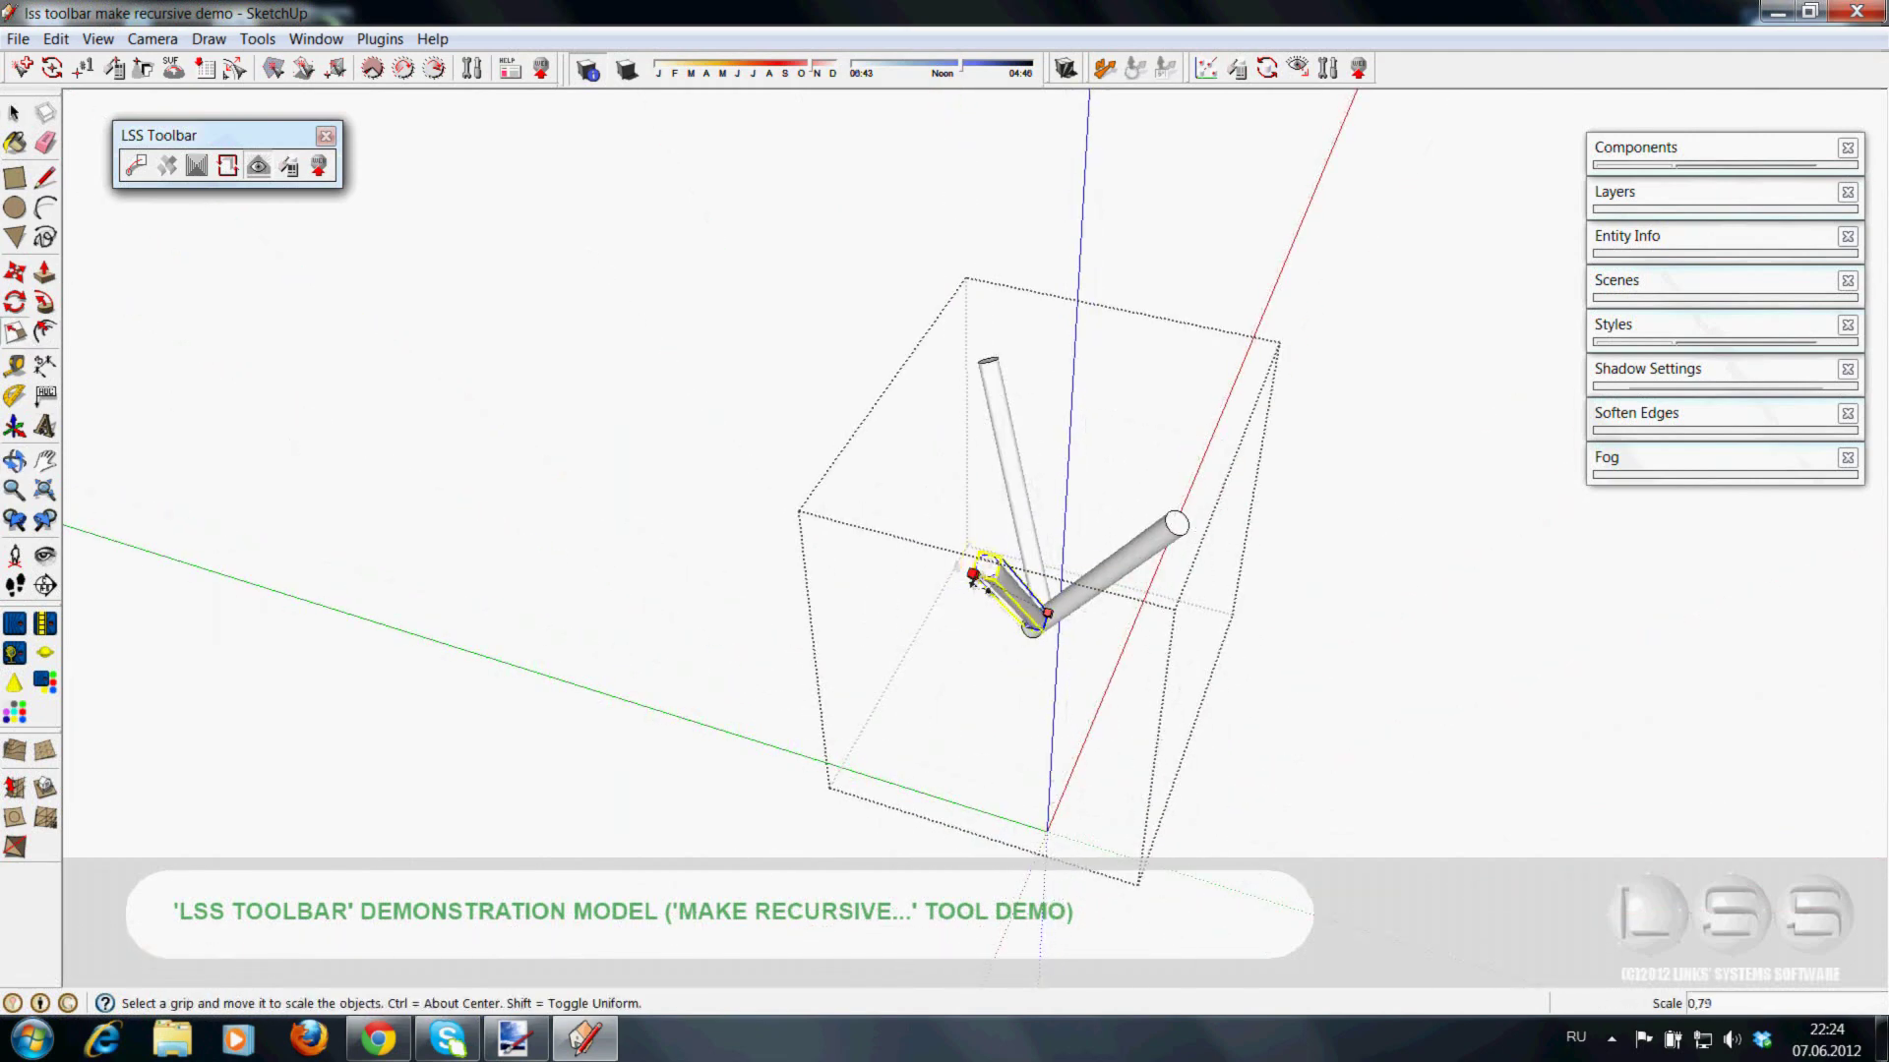
mouse_move(964, 740)
middle_mouse_down()
mouse_move(885, 749)
mouse_move(1082, 724)
mouse_move(451, 591)
middle_mouse_up()
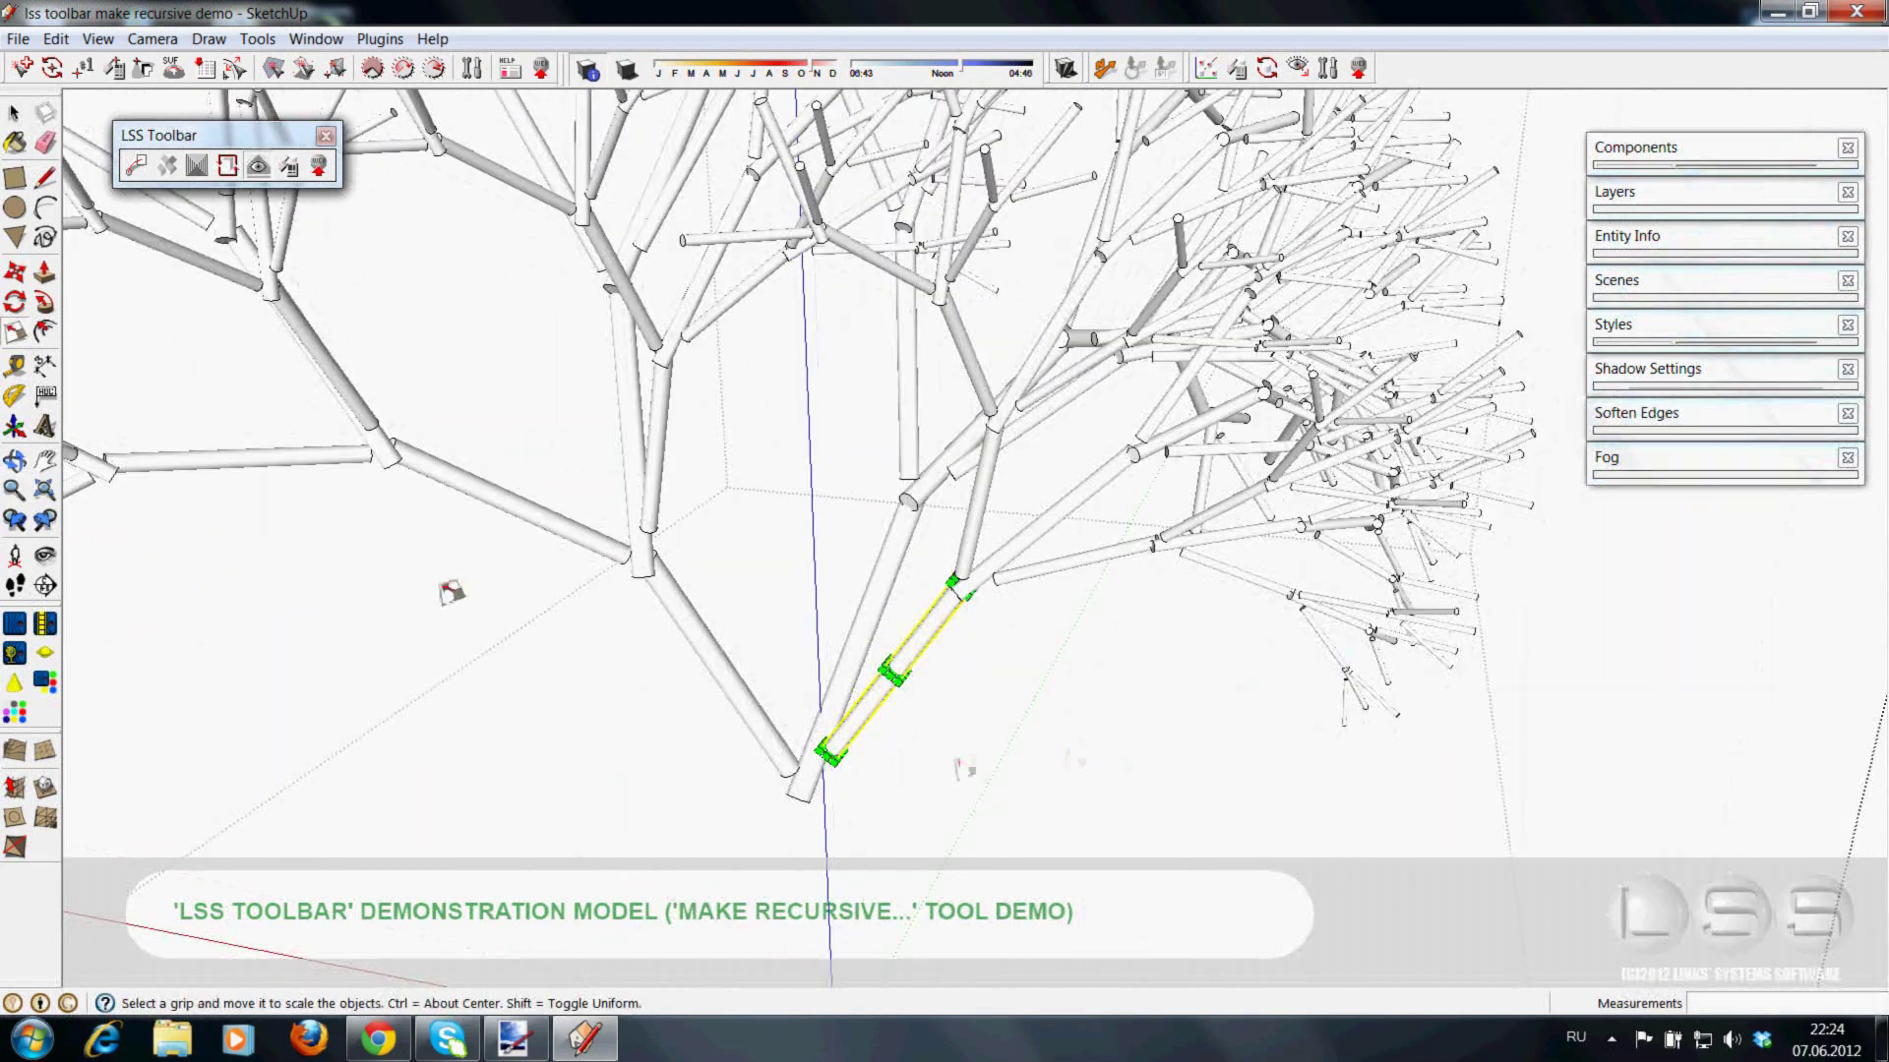
left_click(15, 286)
scroll(1067, 801, "down", 3)
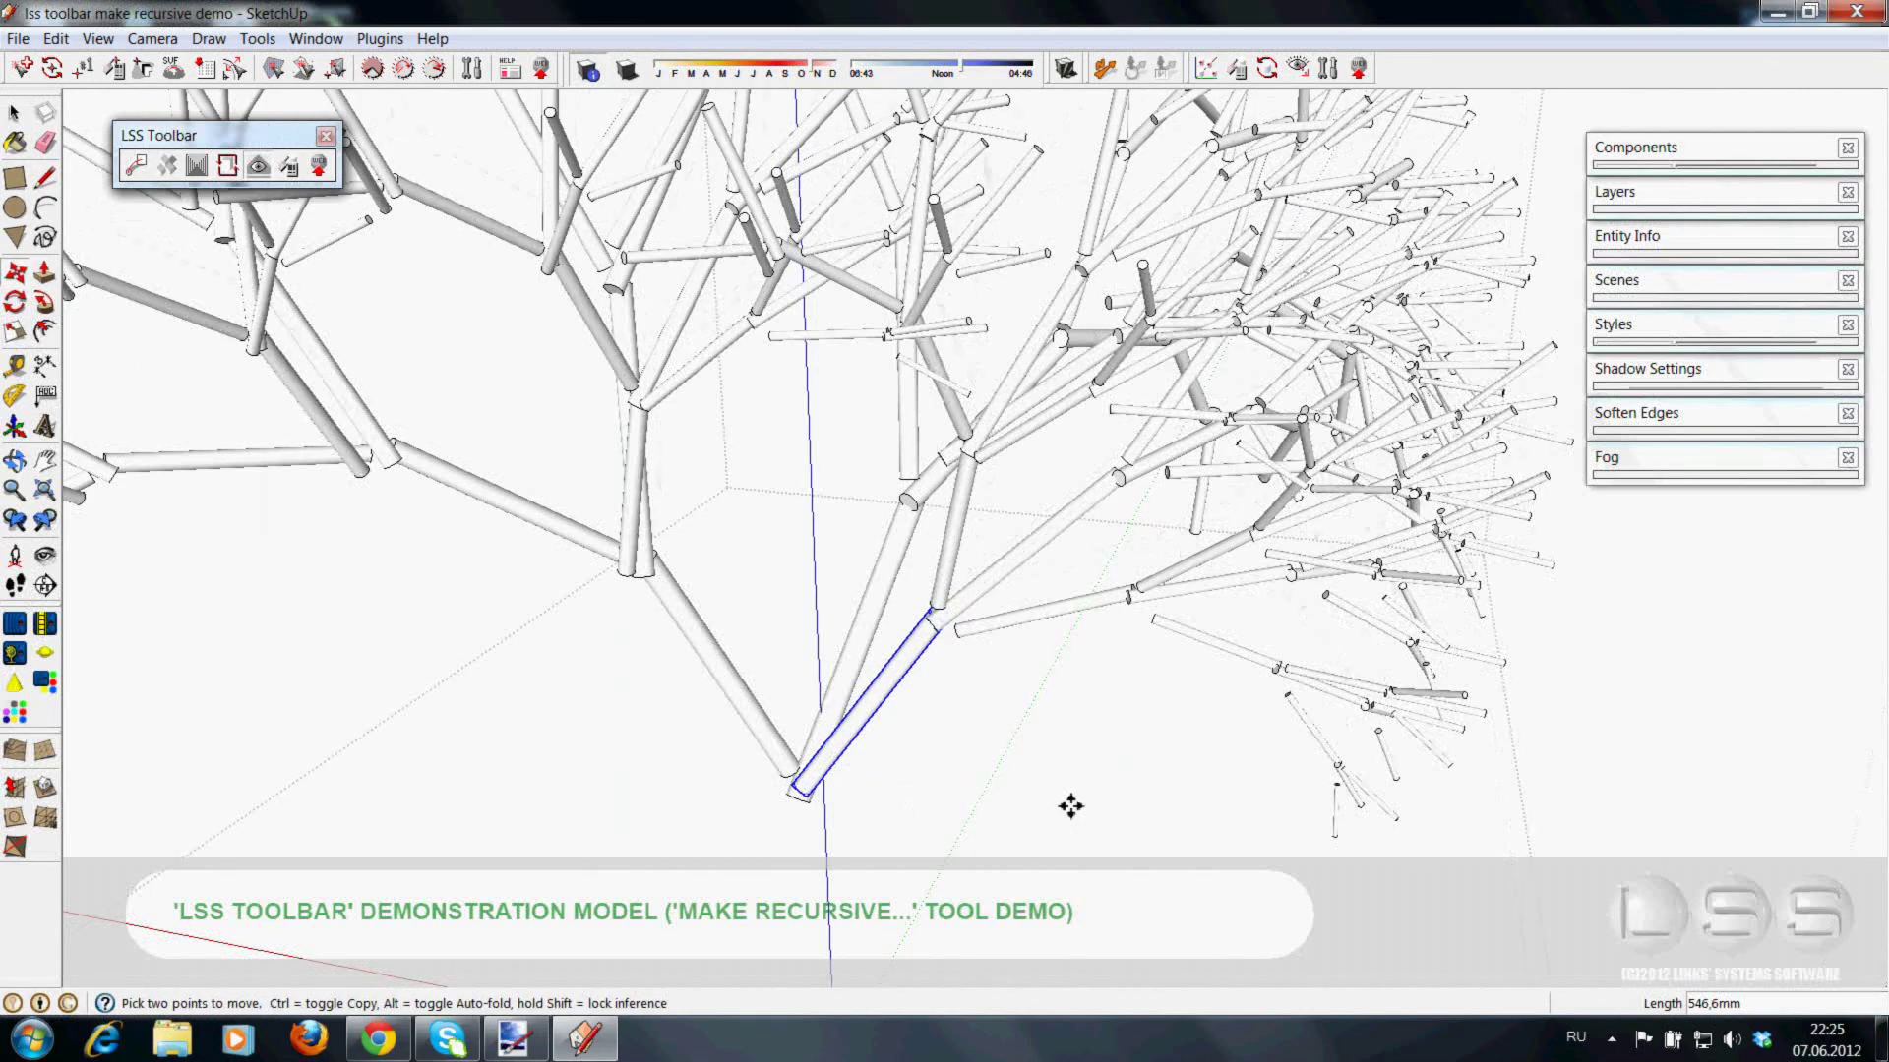
scroll(641, 801, "down", 5)
mouse_move(640, 801)
middle_mouse_down()
mouse_move(941, 662)
mouse_move(585, 627)
mouse_move(1020, 590)
mouse_move(708, 644)
middle_mouse_up()
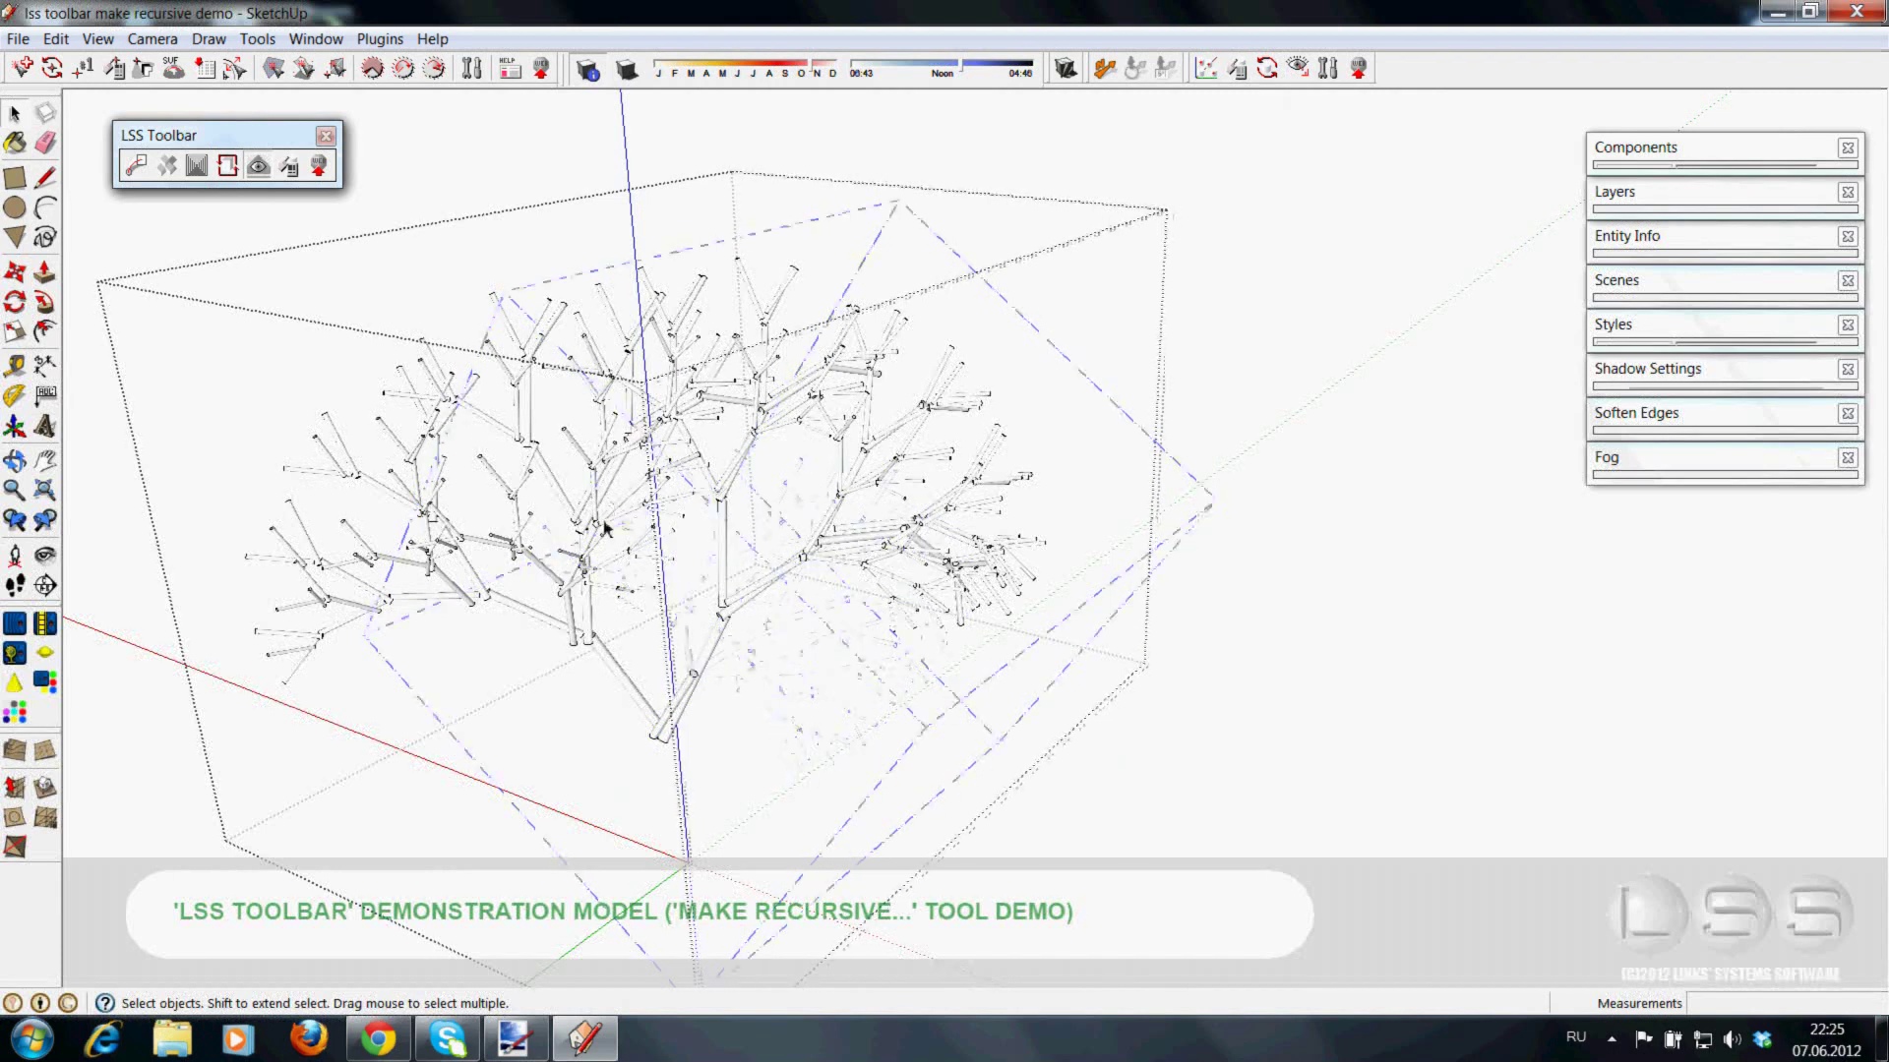
- Make the two-branch seed group recursive with the depth changed to 4
left_click(200, 170)
left_click(675, 727)
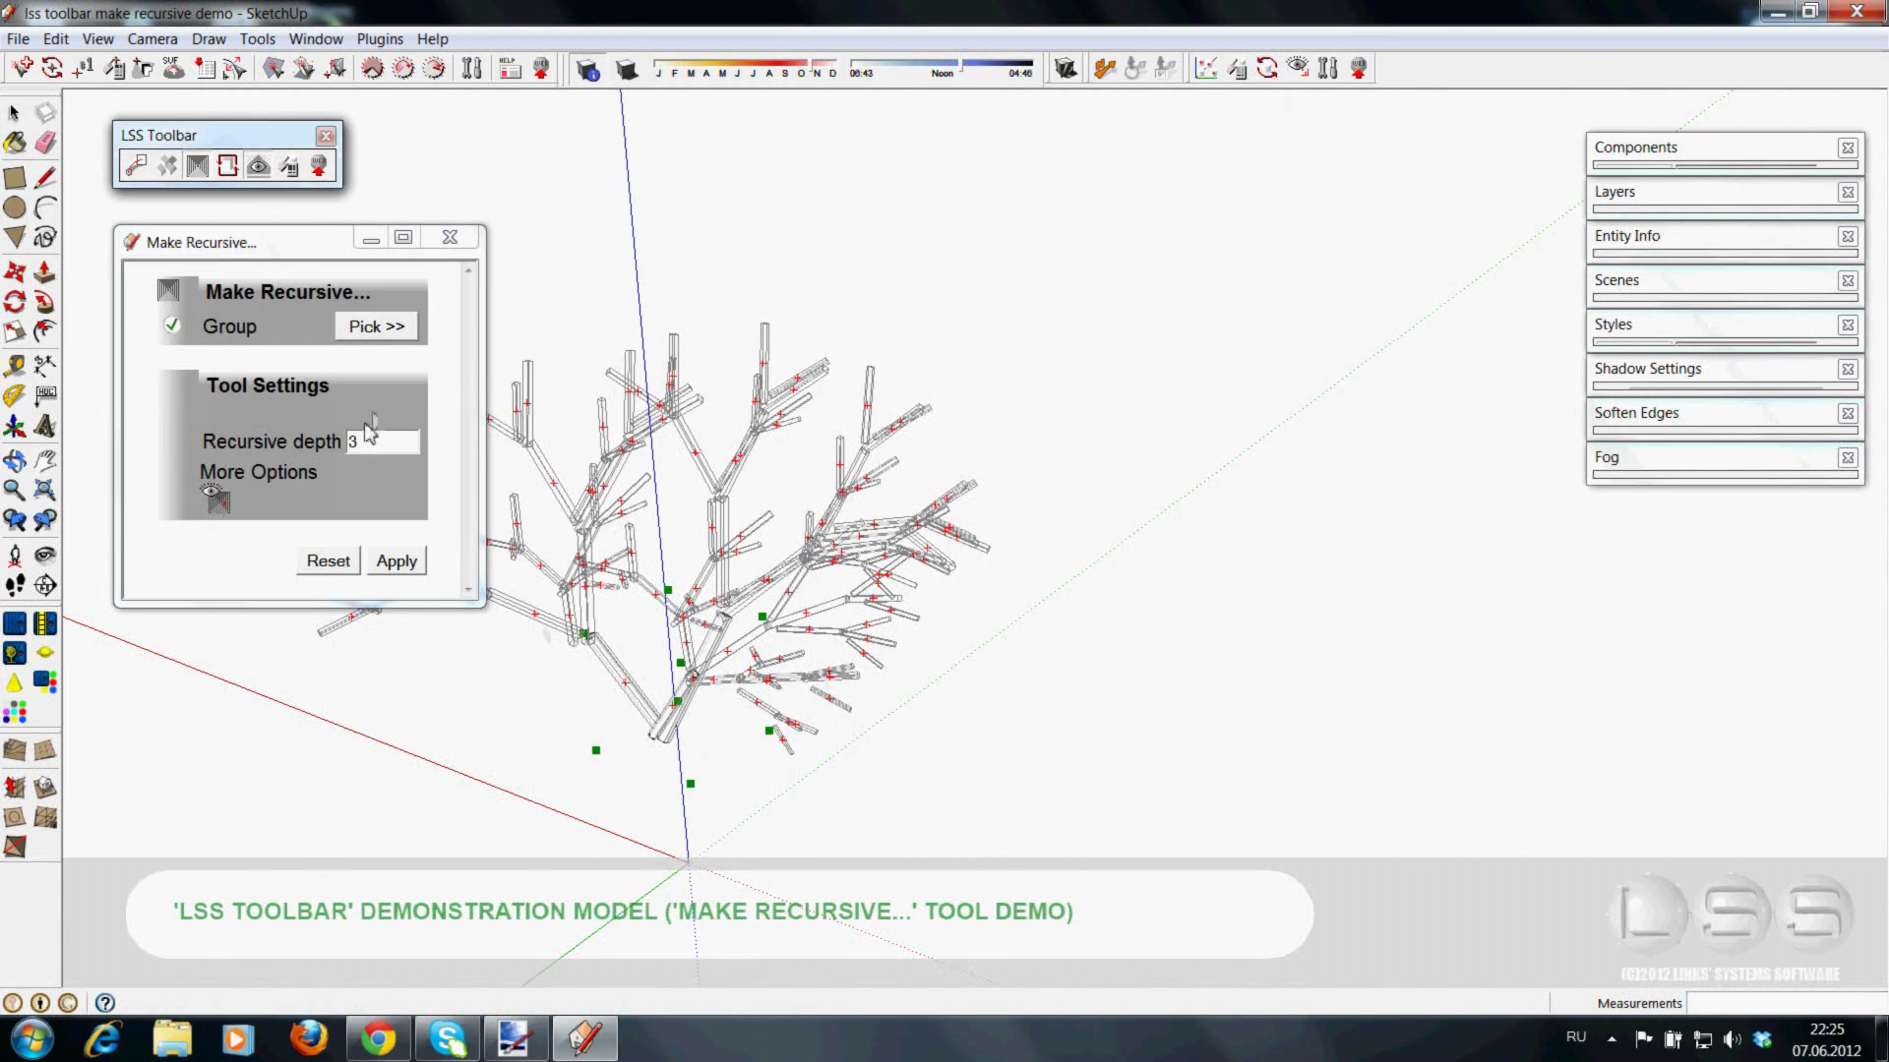
double_click(373, 442)
type("4")
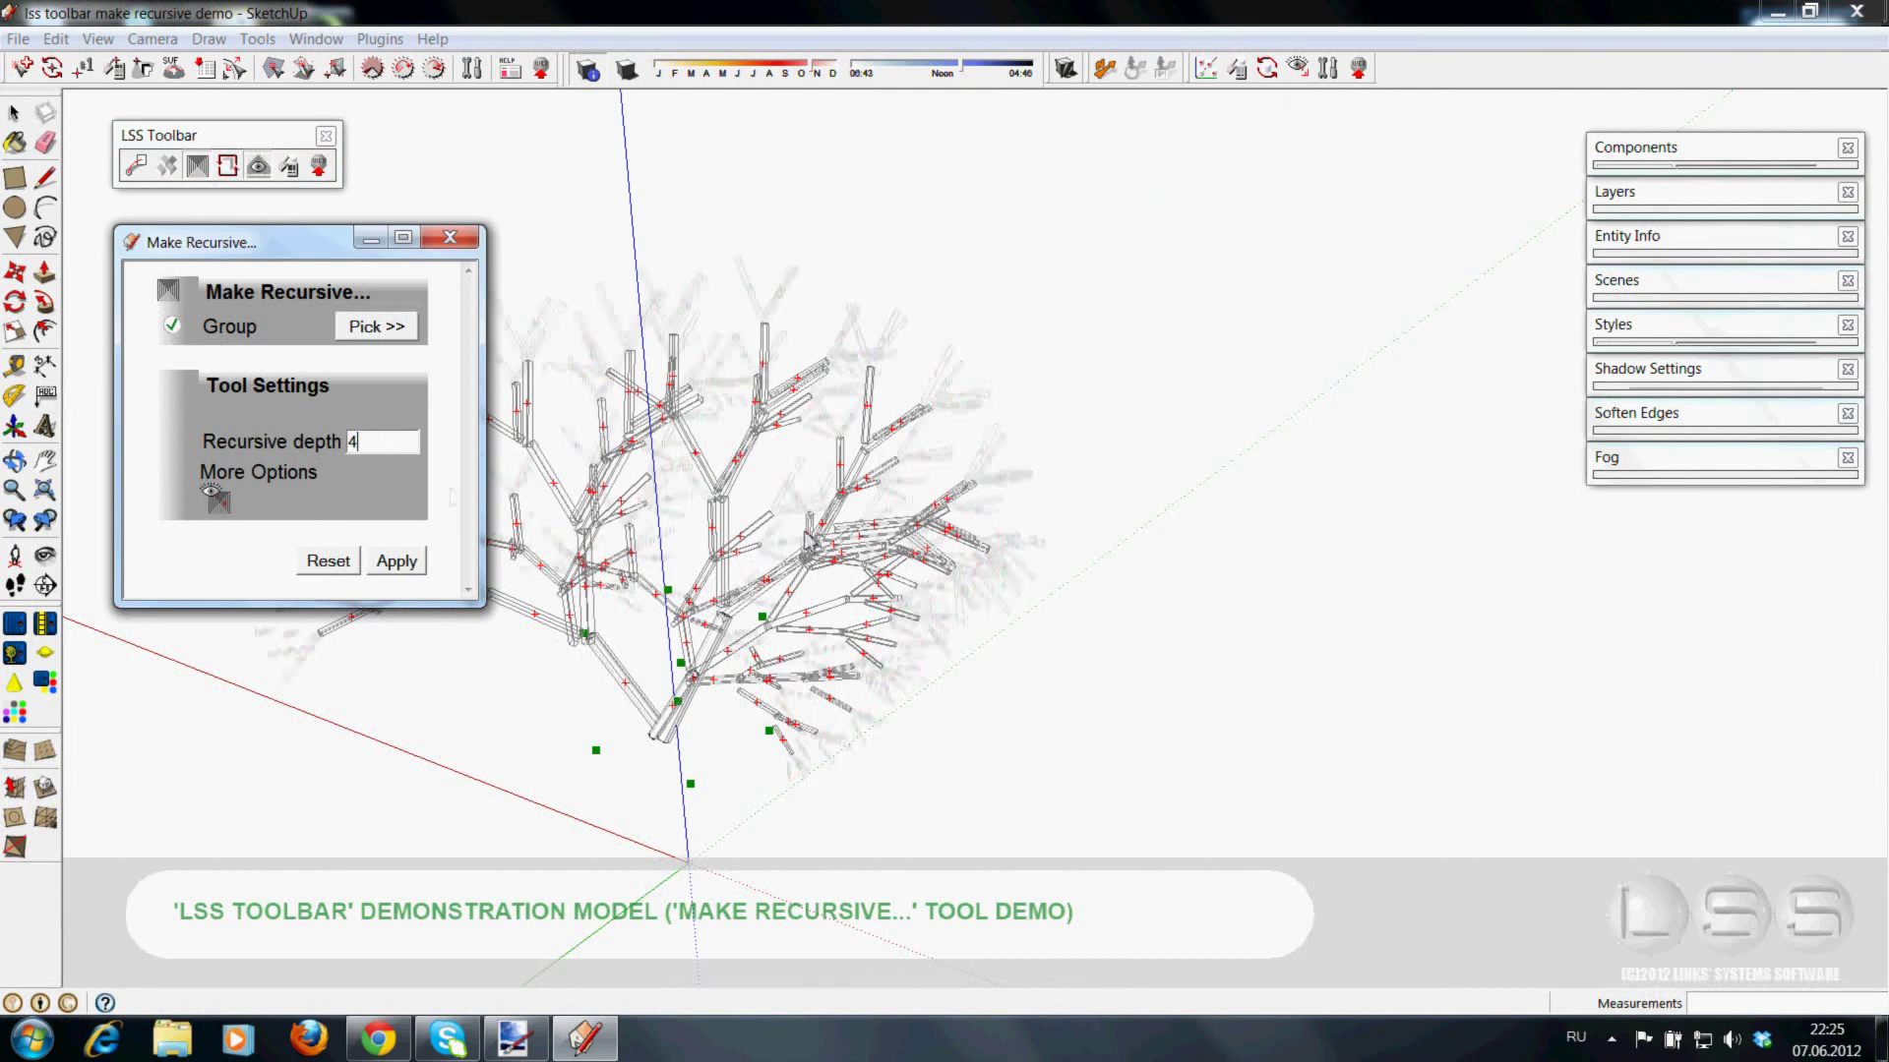
middle_click_drag(738, 697, 1118, 714)
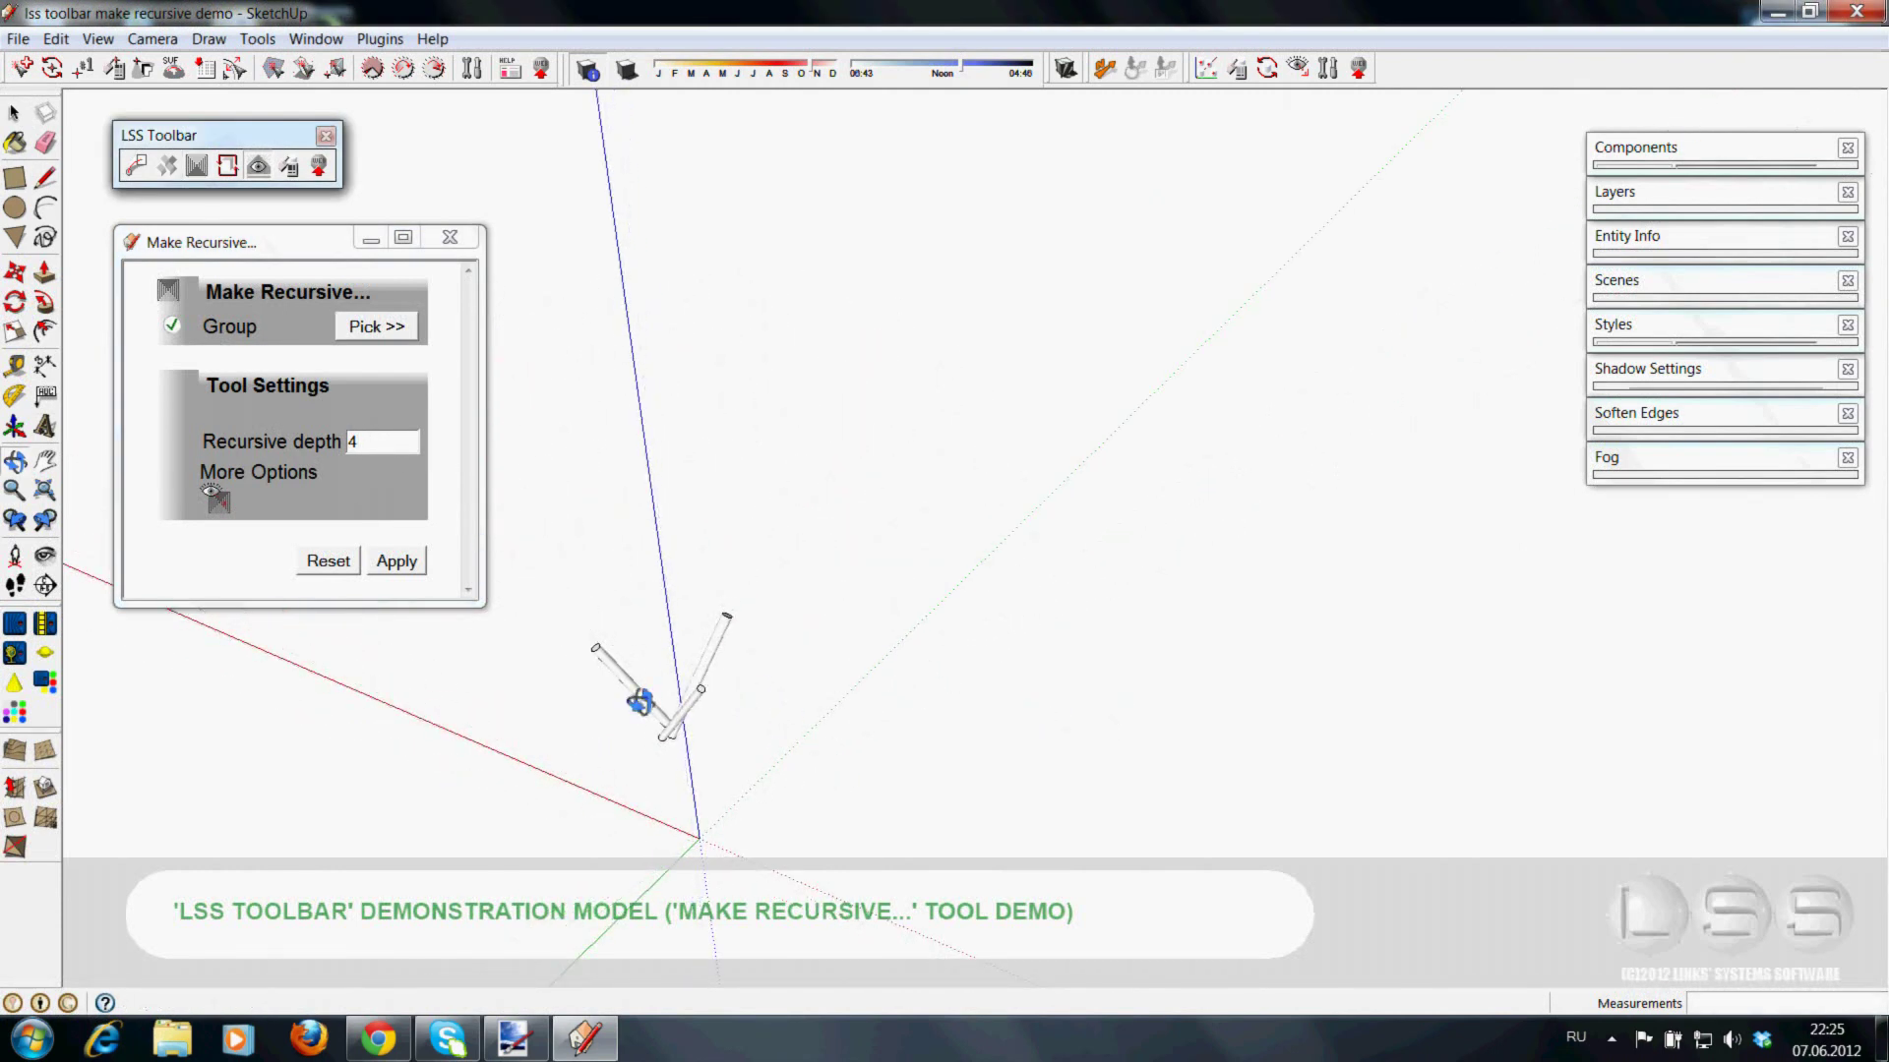
middle_click_drag(641, 702, 677, 703)
middle_click_drag(920, 770, 1028, 760)
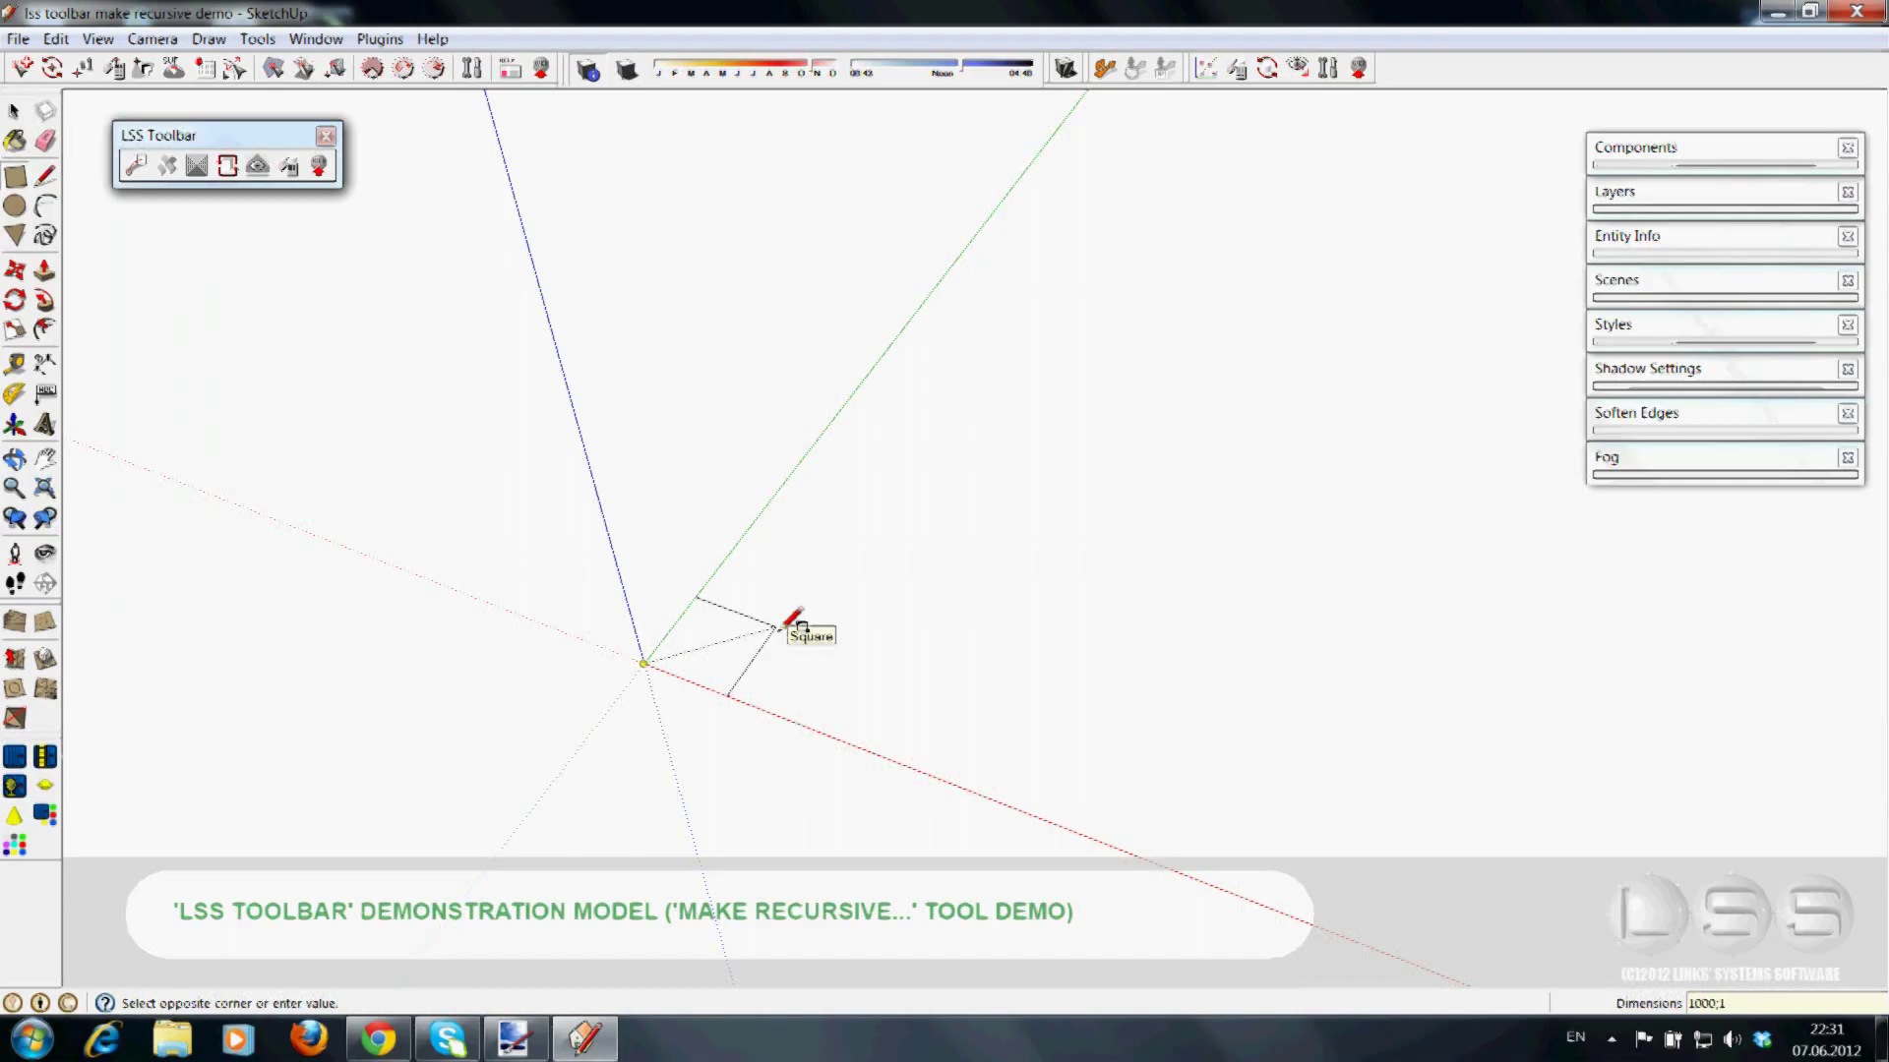
- Push the origin square into a cube, group it, and bring up its recursive settings
left_click_drag(723, 651, 712, 630)
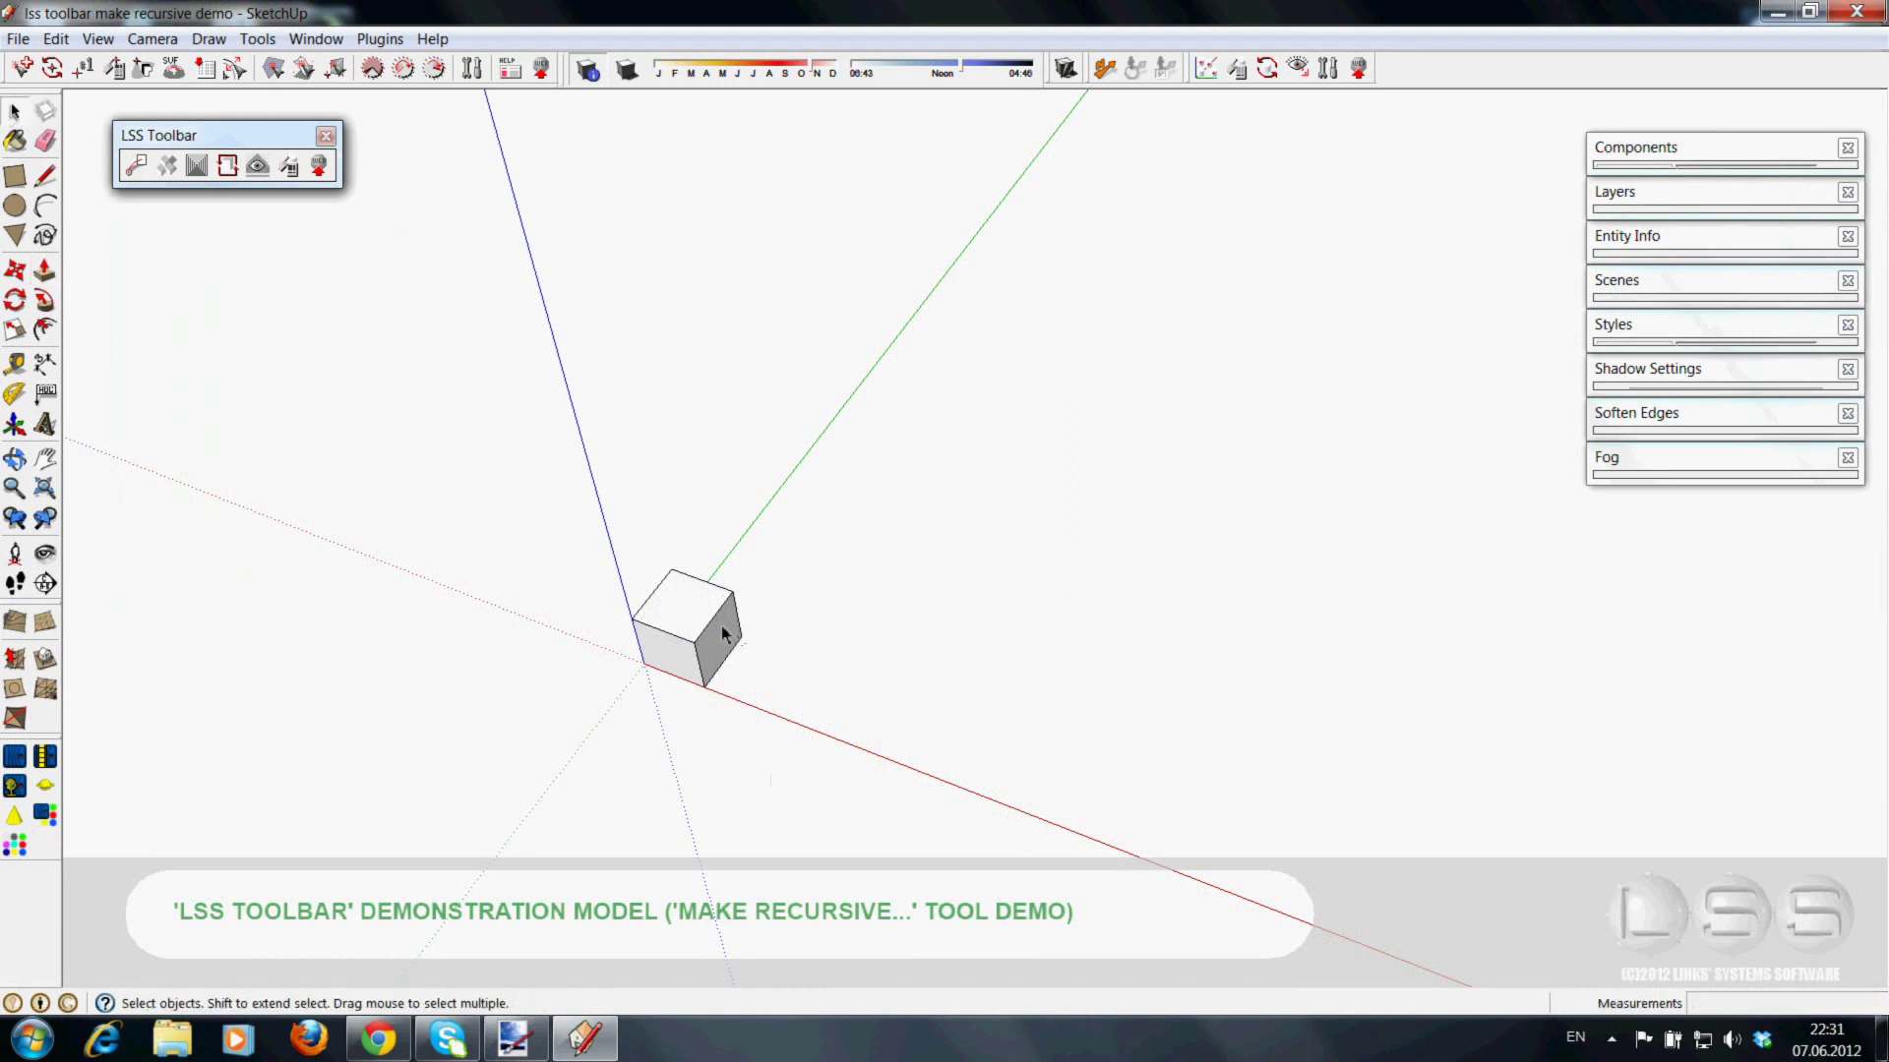
triple_click(723, 633)
right_click(723, 629)
left_click(785, 802)
left_click(197, 165)
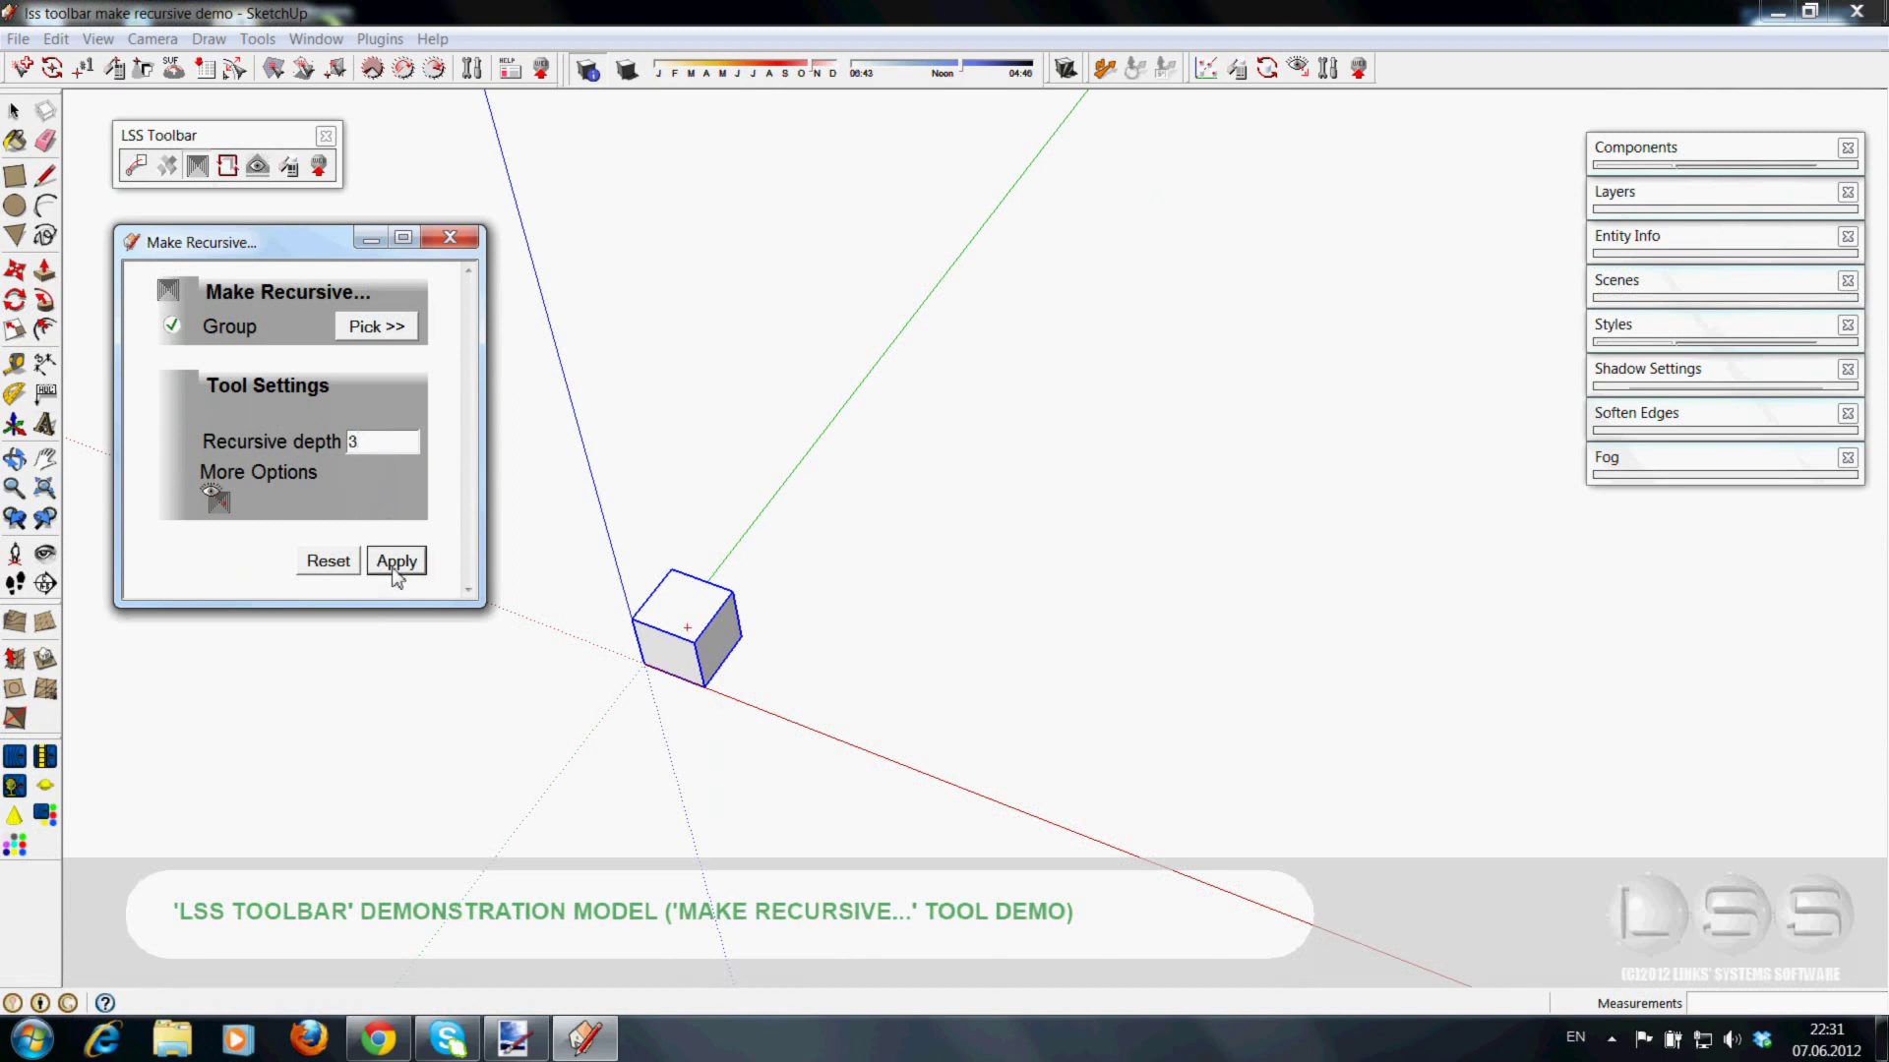
- Apply recursion to the cube and move the seed cube into a diagonal staircase
left_click(461, 239)
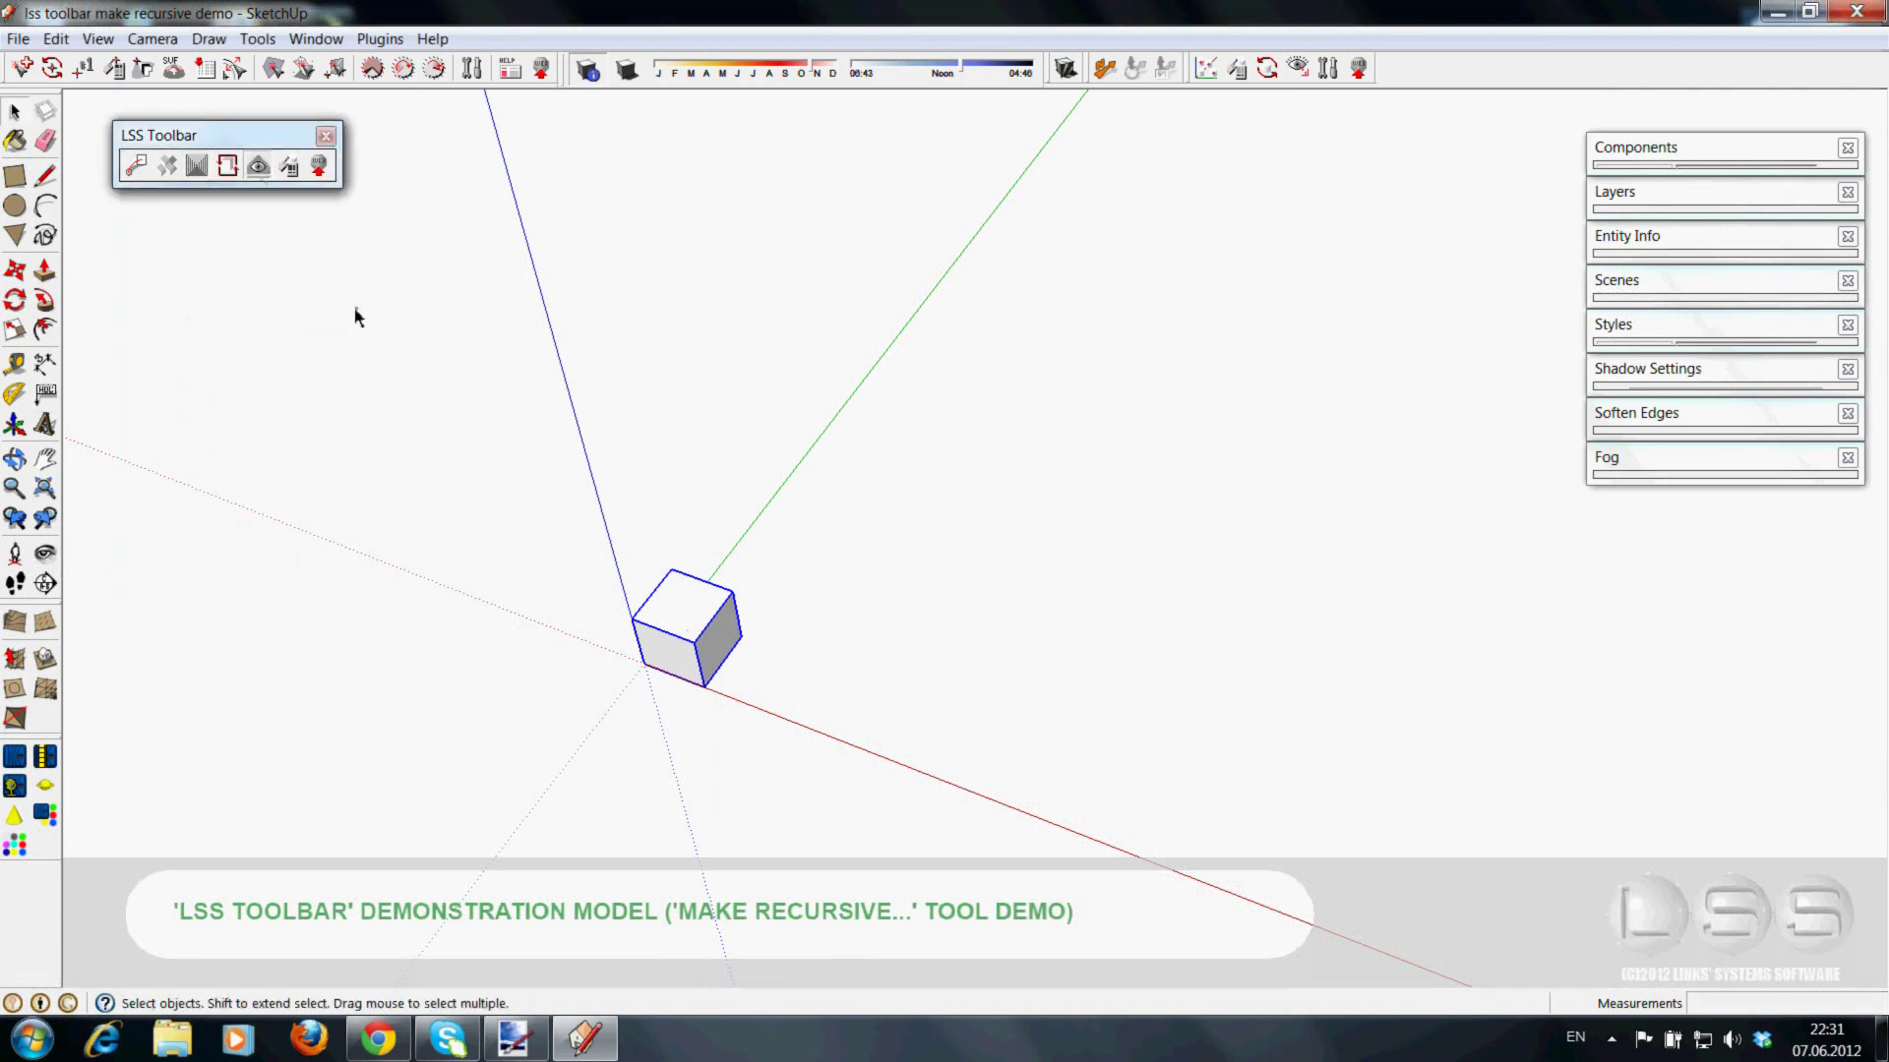
left_click(894, 689)
key("Escape")
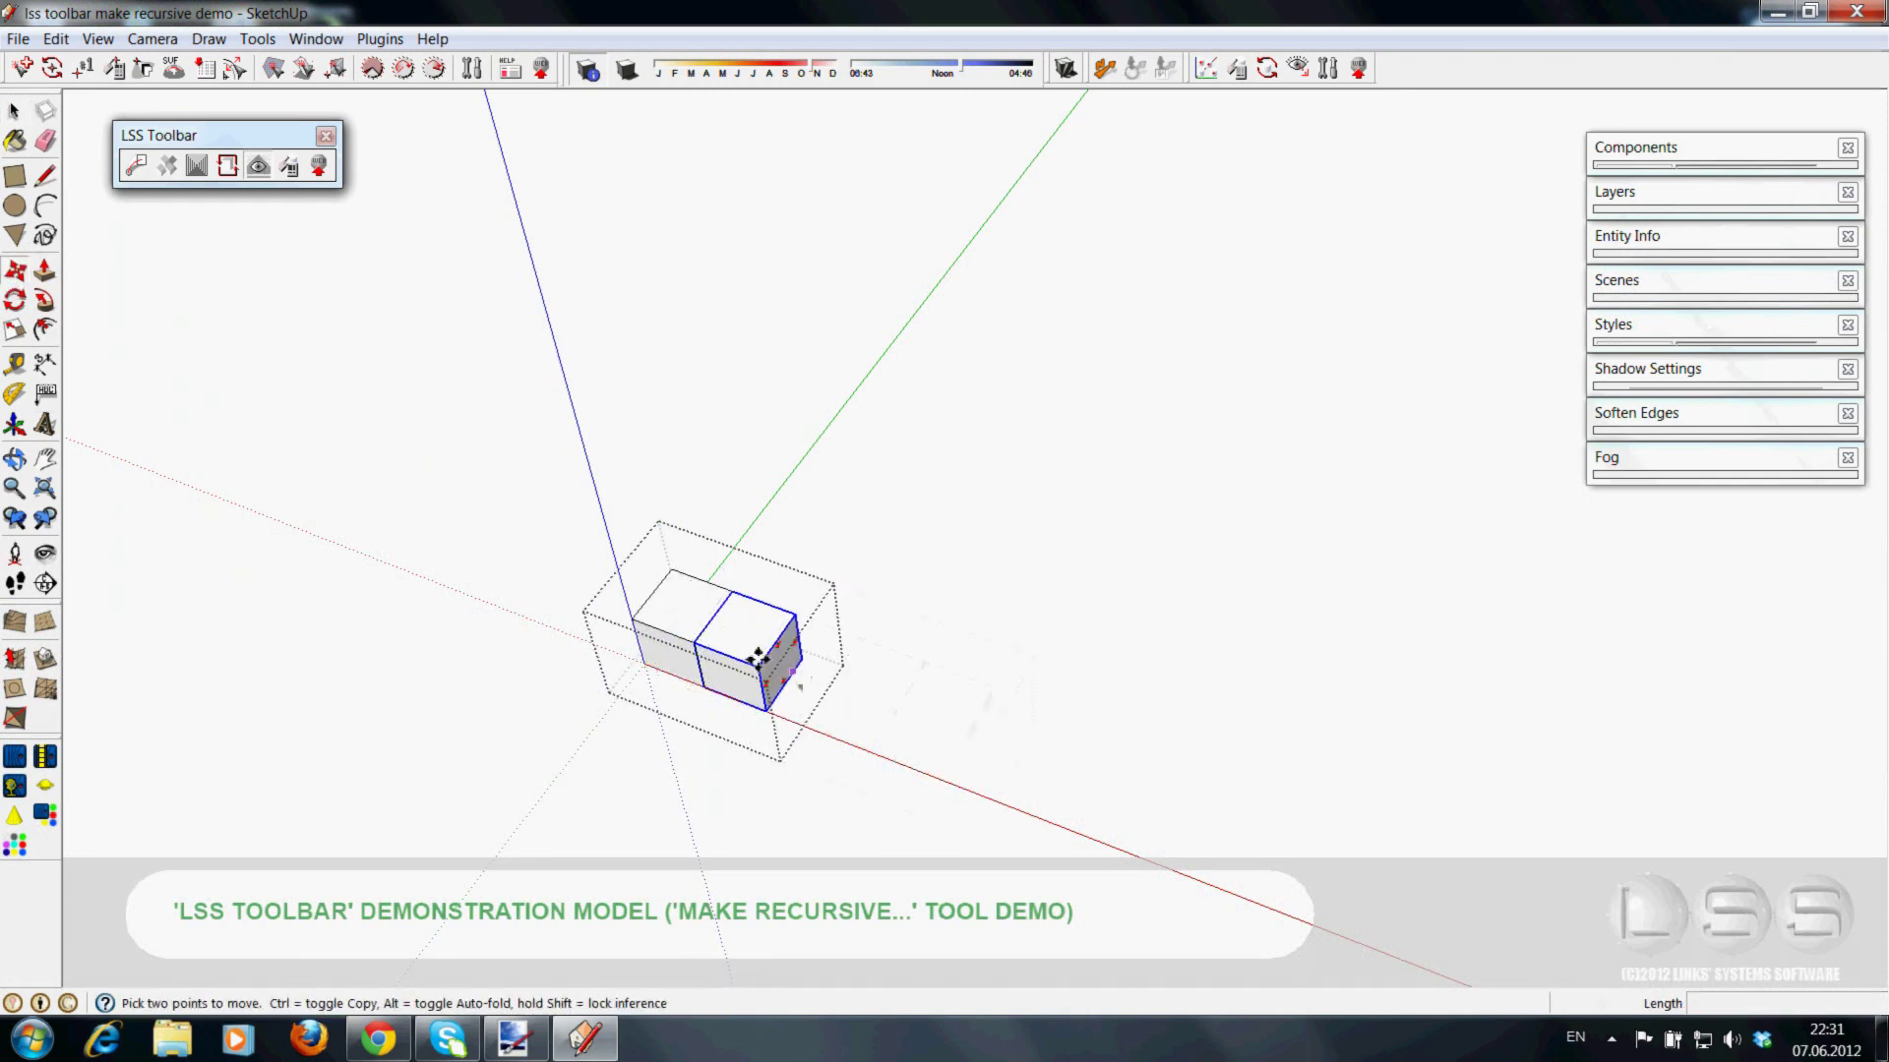
left_click(757, 679)
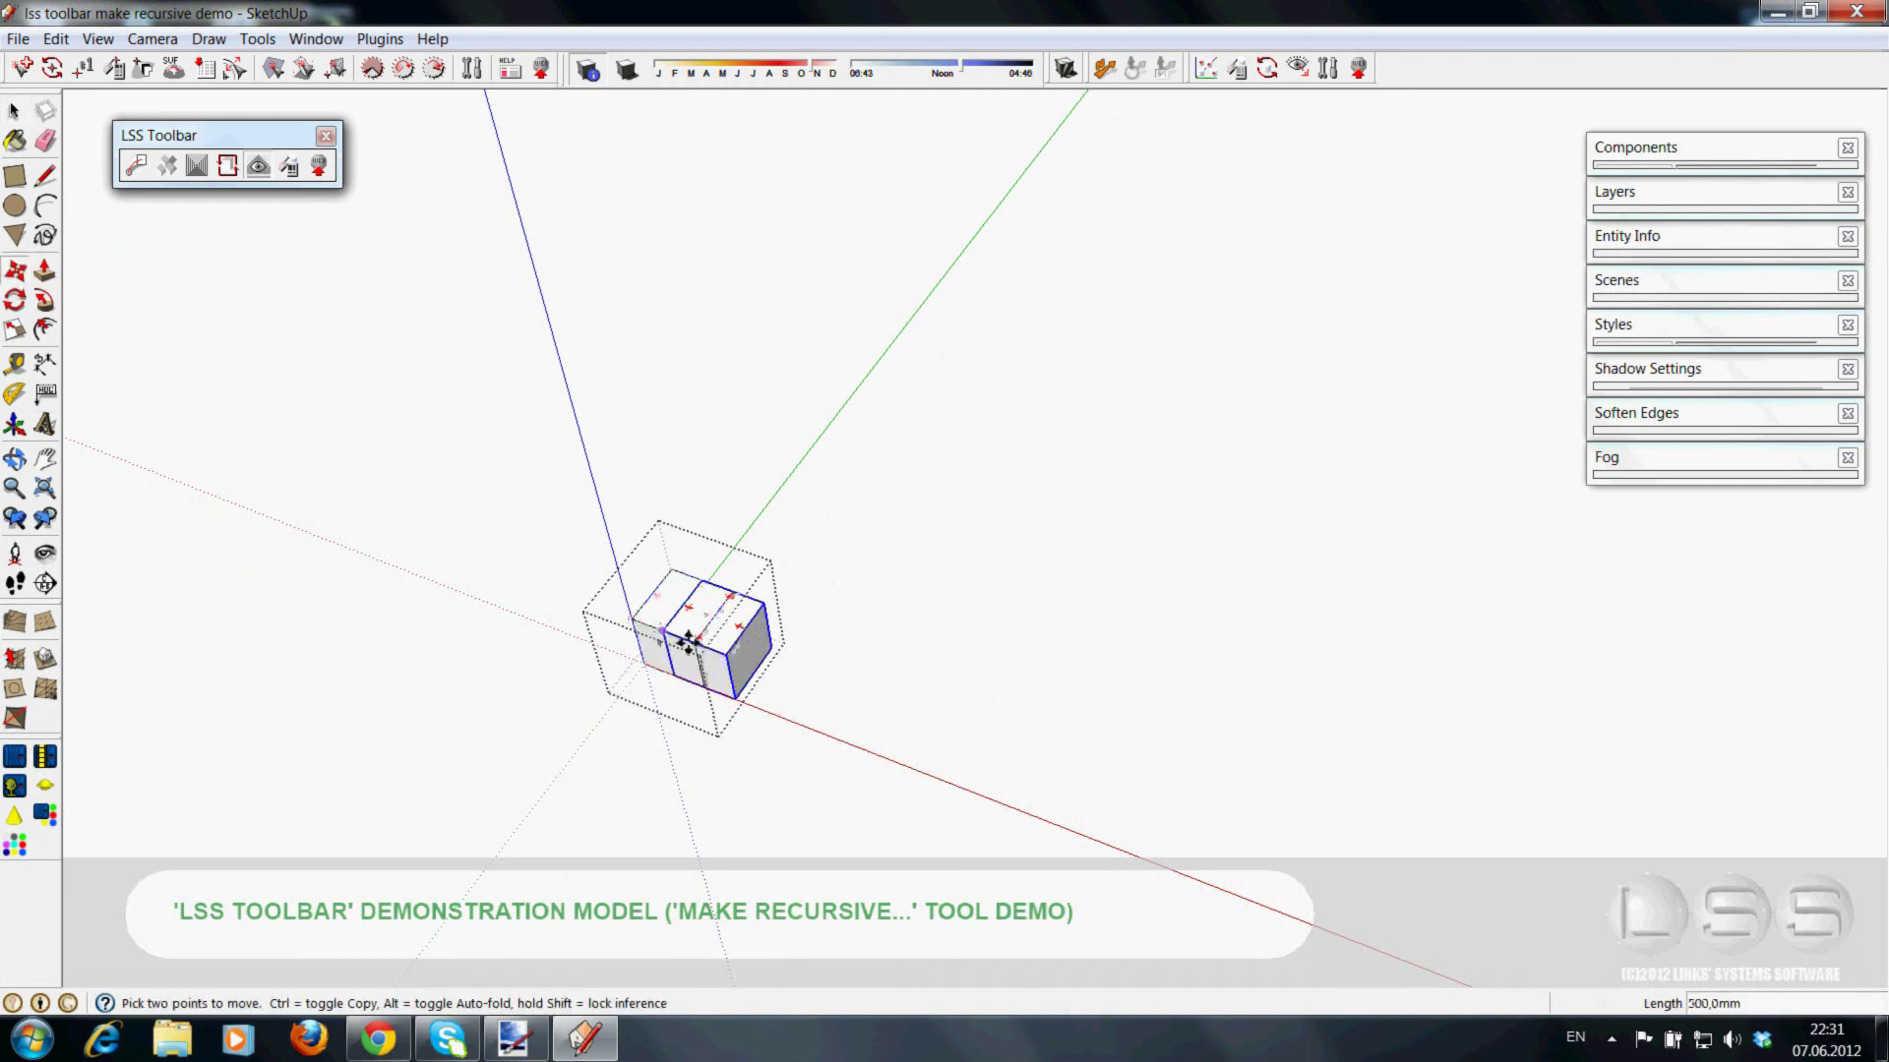
left_click(694, 649)
mouse_move(802, 708)
middle_mouse_down()
mouse_move(801, 494)
mouse_move(699, 703)
mouse_move(755, 640)
mouse_move(706, 607)
middle_mouse_up()
left_click(757, 646)
mouse_move(864, 548)
middle_mouse_down()
mouse_move(552, 531)
mouse_move(780, 540)
middle_mouse_up()
scroll(813, 617, "up", 2)
- Restack and rotate the seed cube so its copies form a scattered 3-D grid
left_click(812, 617)
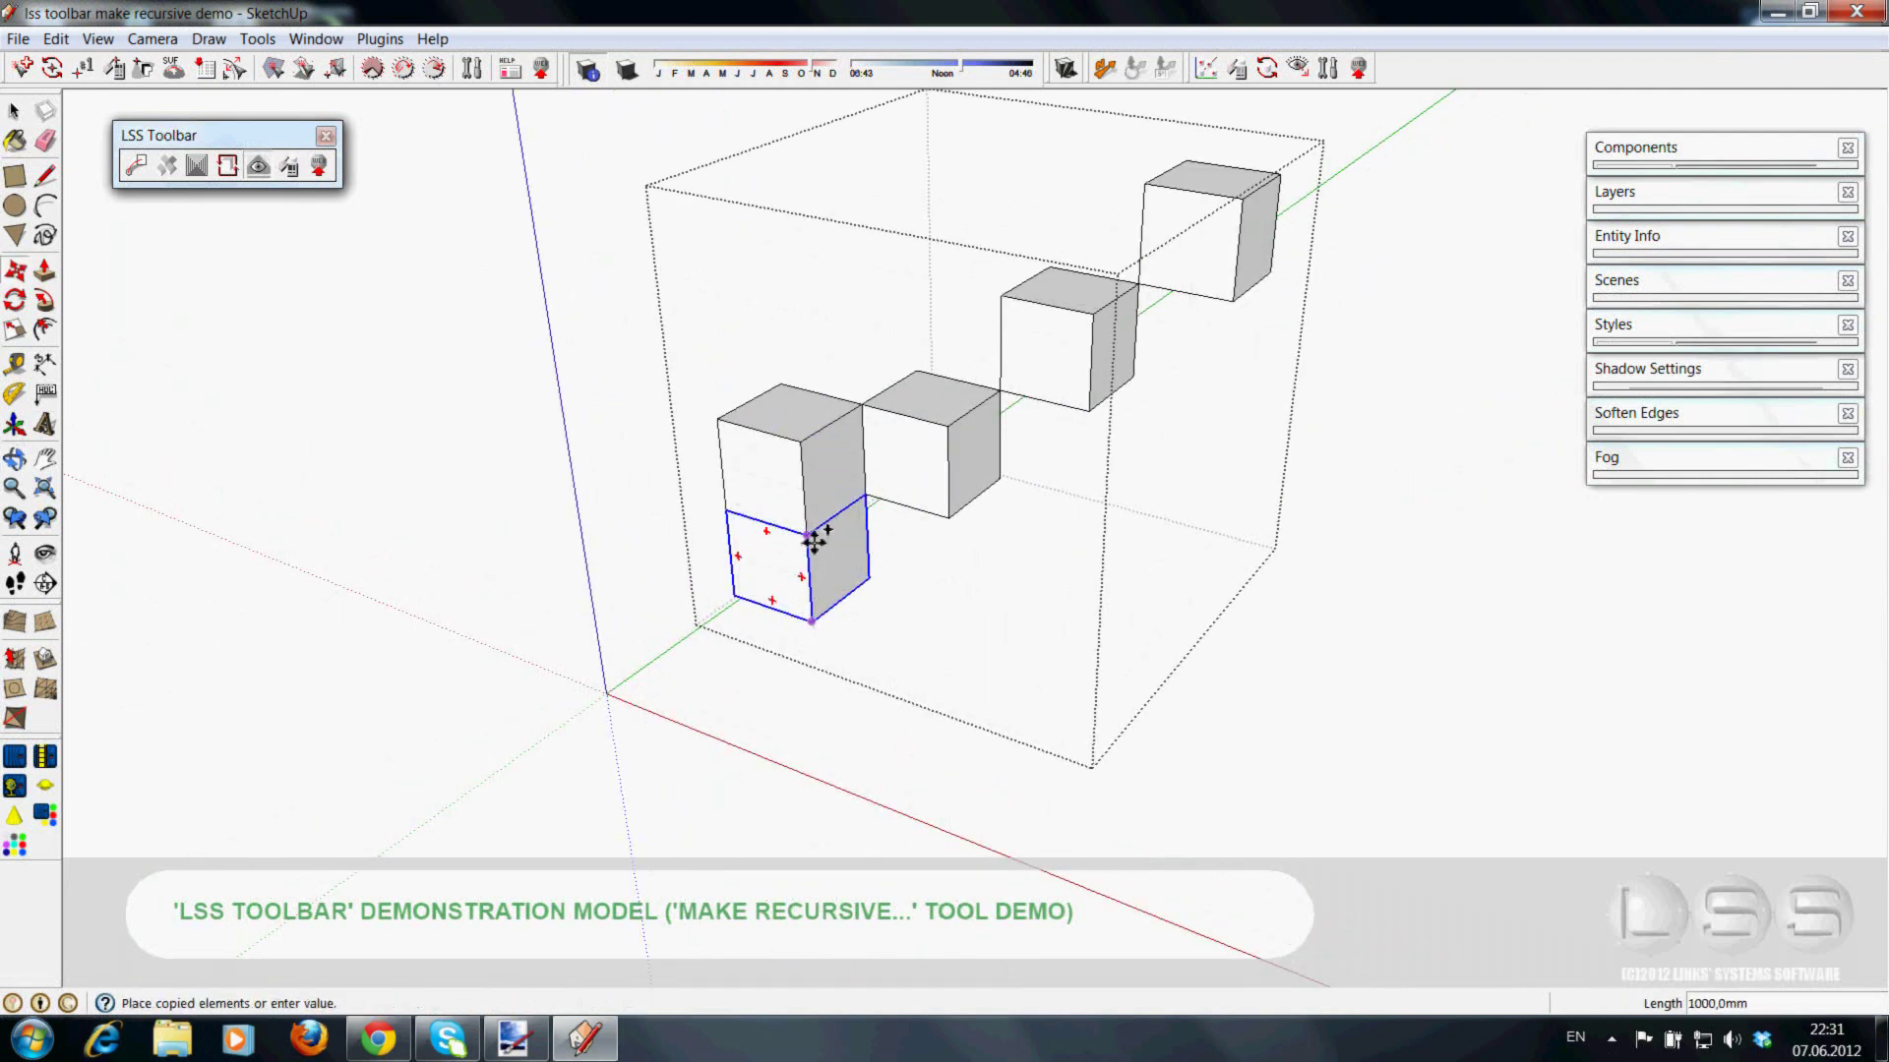
left_click(822, 540)
scroll(1079, 662, "down", 3)
scroll(973, 688, "up", 3)
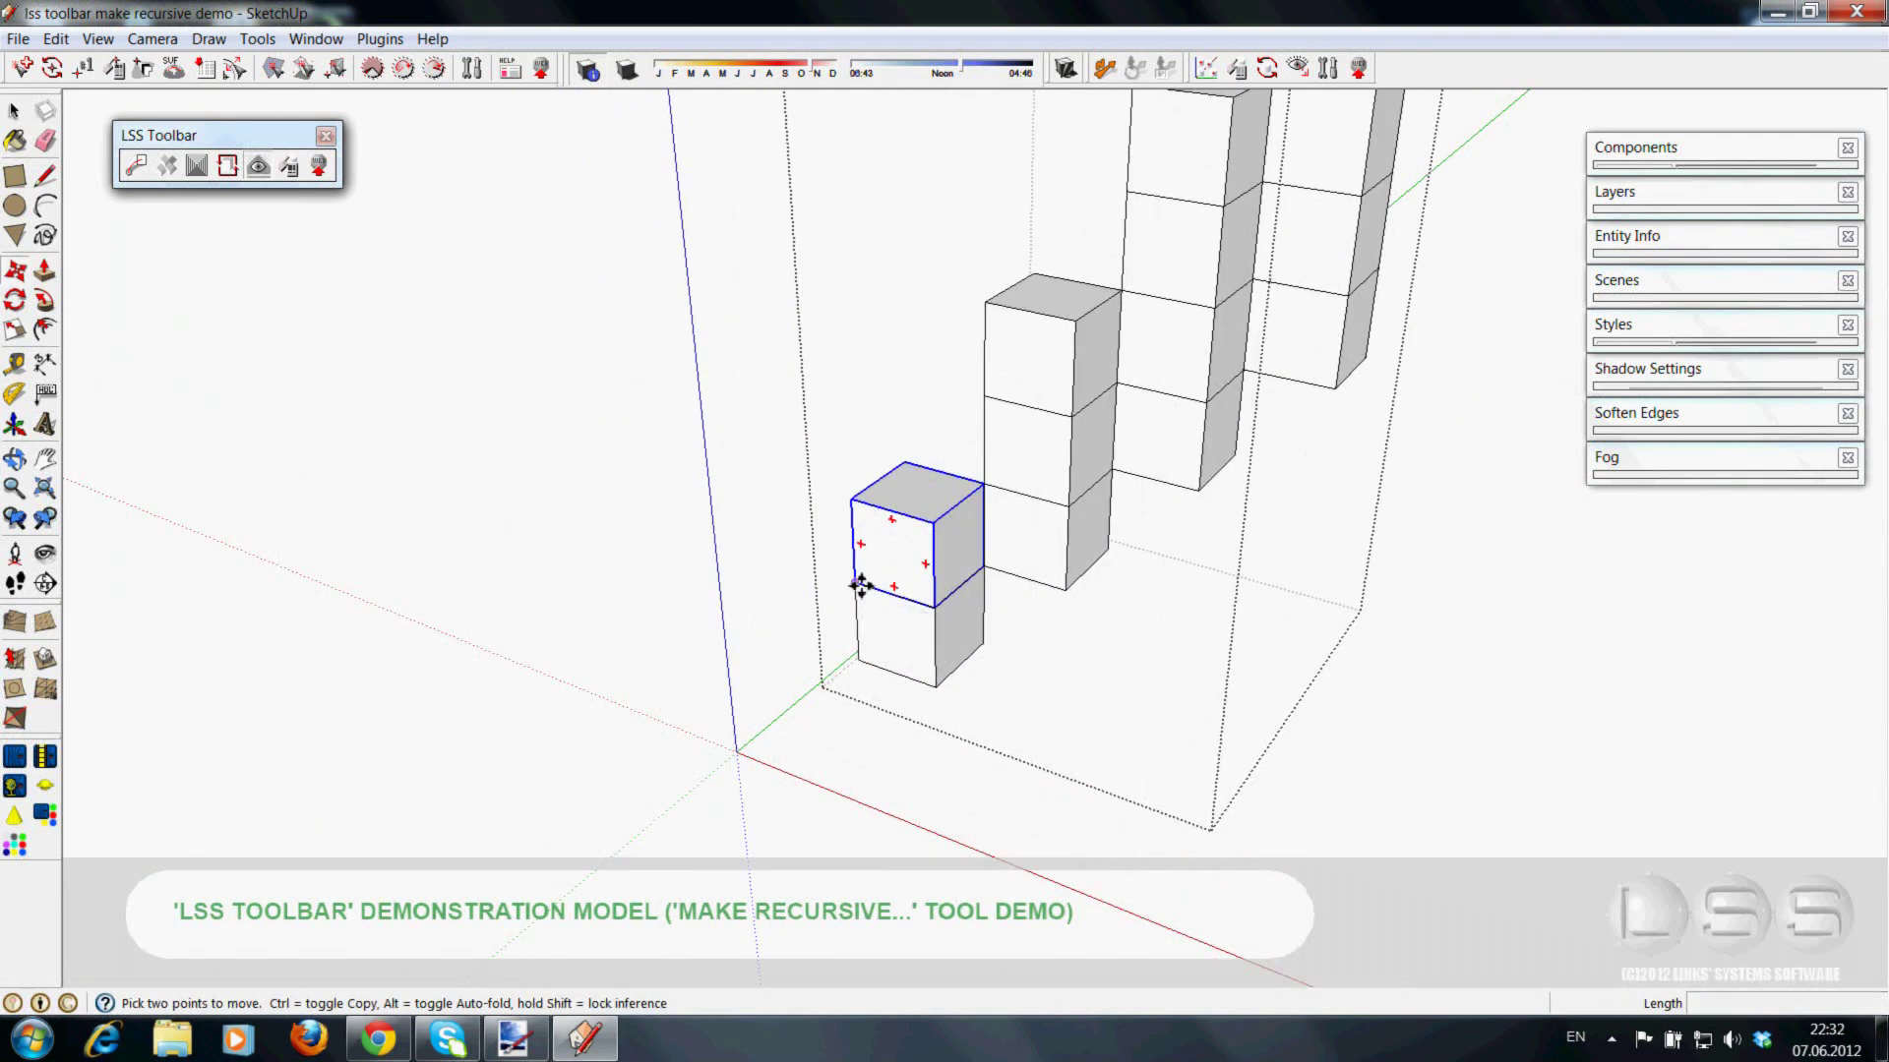
left_click(862, 586)
left_click(936, 611)
scroll(928, 687, "down", 3)
scroll(1024, 662, "up", 3)
mouse_move(1024, 662)
middle_mouse_down()
mouse_move(723, 518)
mouse_move(965, 597)
mouse_move(758, 645)
middle_mouse_up()
left_click(988, 623)
left_click(961, 578)
double_click(901, 605)
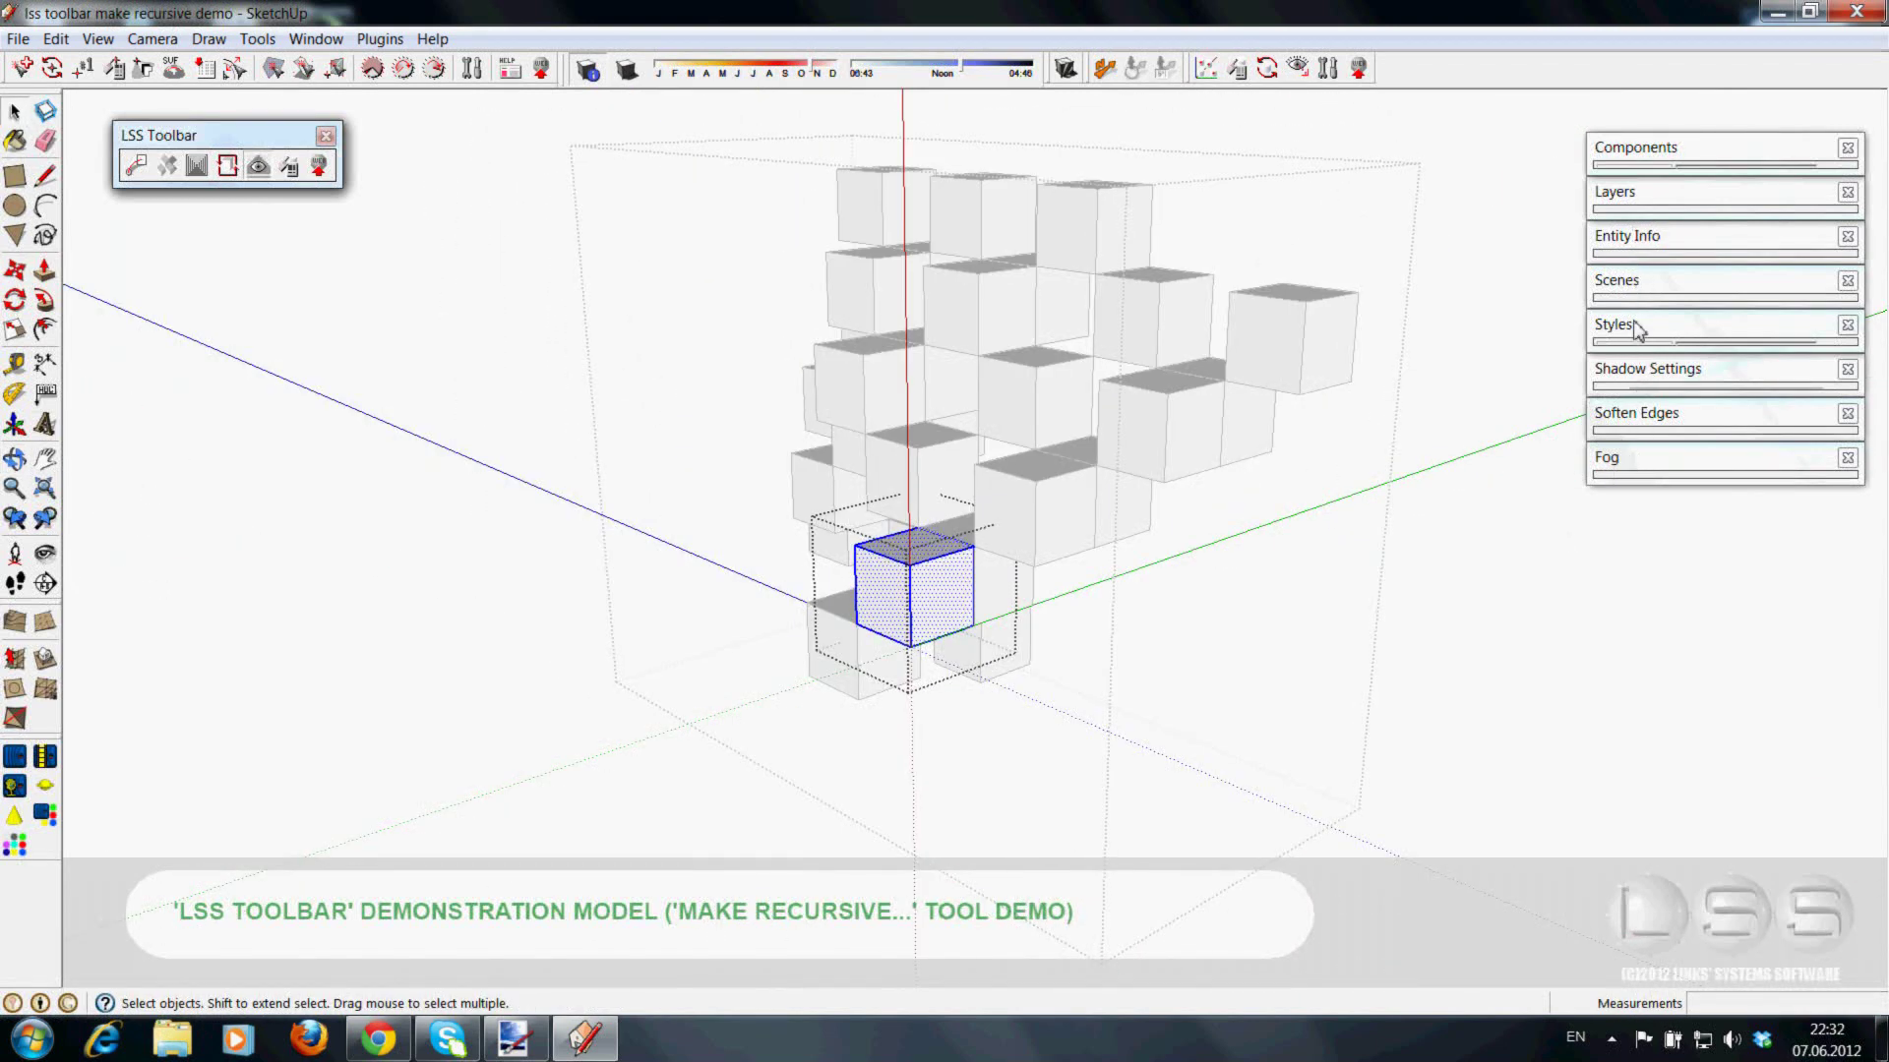
- Paint the seed cube red with Color_A01 from the Colors collection
left_click(15, 144)
left_click(1531, 315)
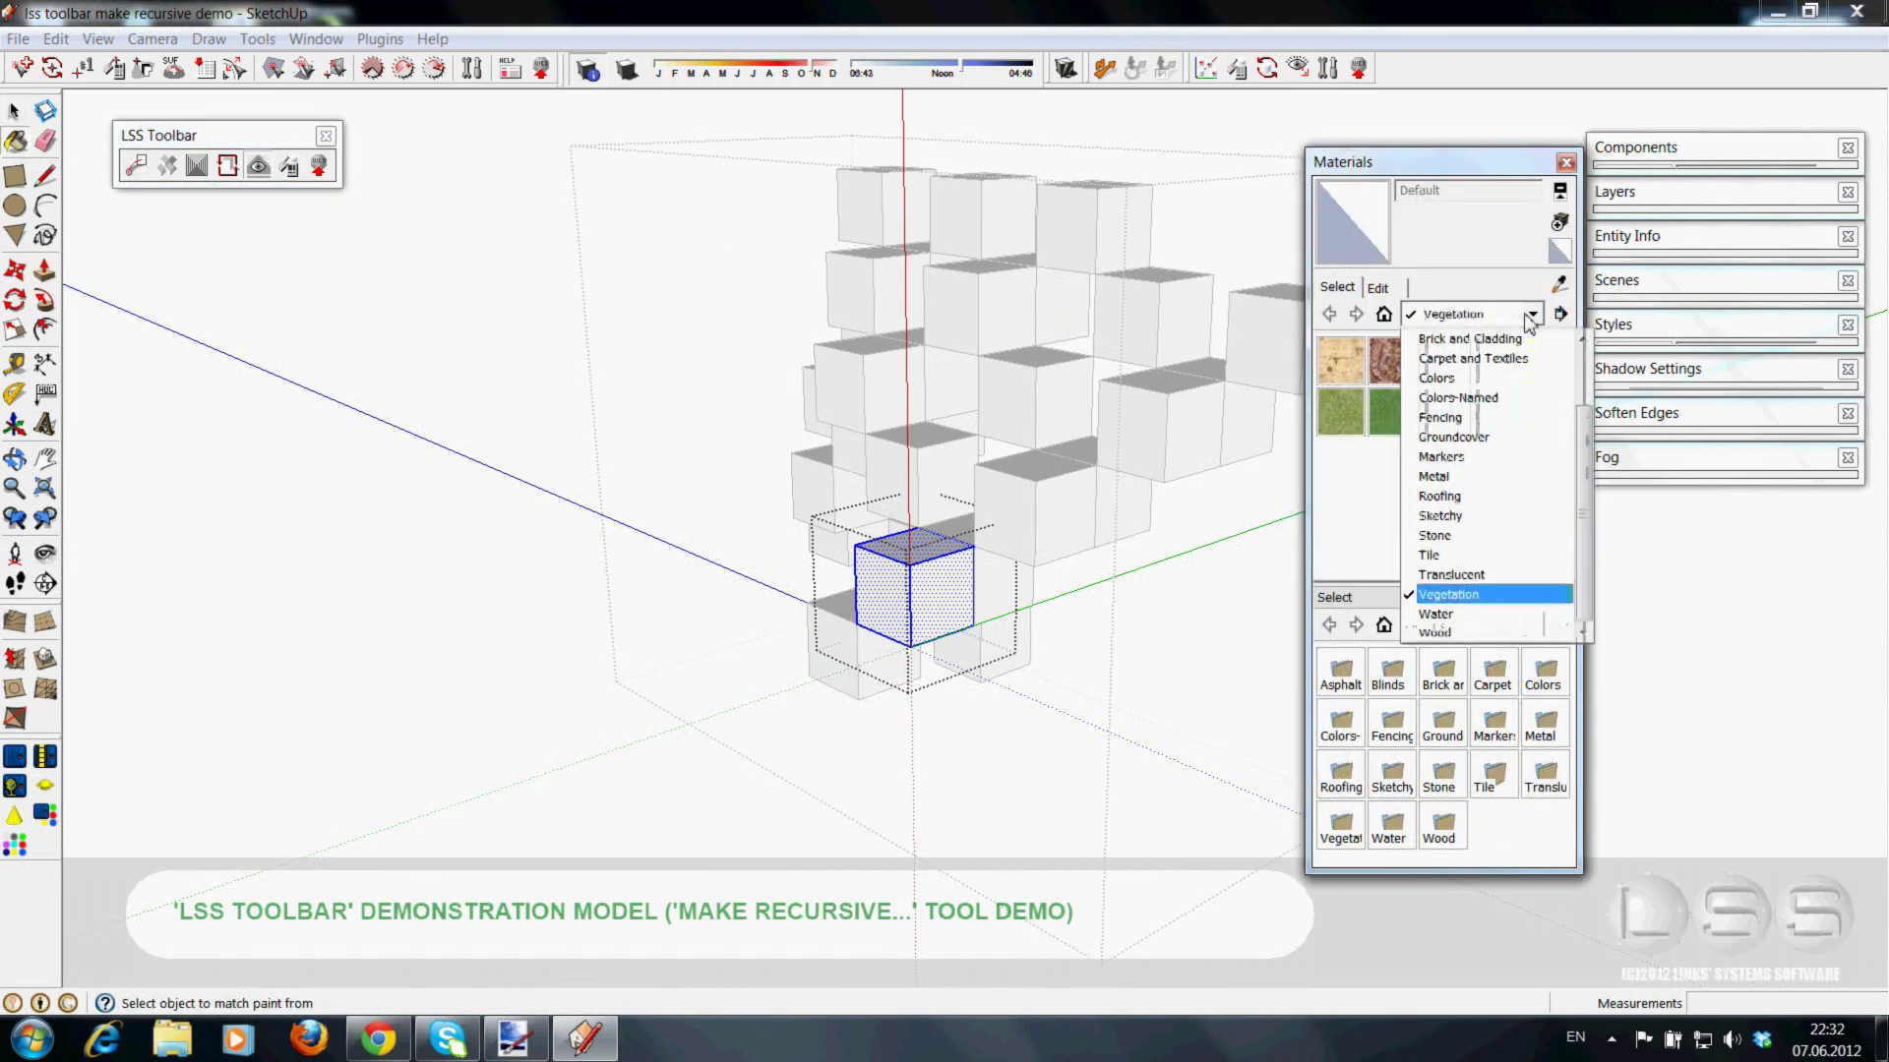
scroll(1534, 462, "up", 2)
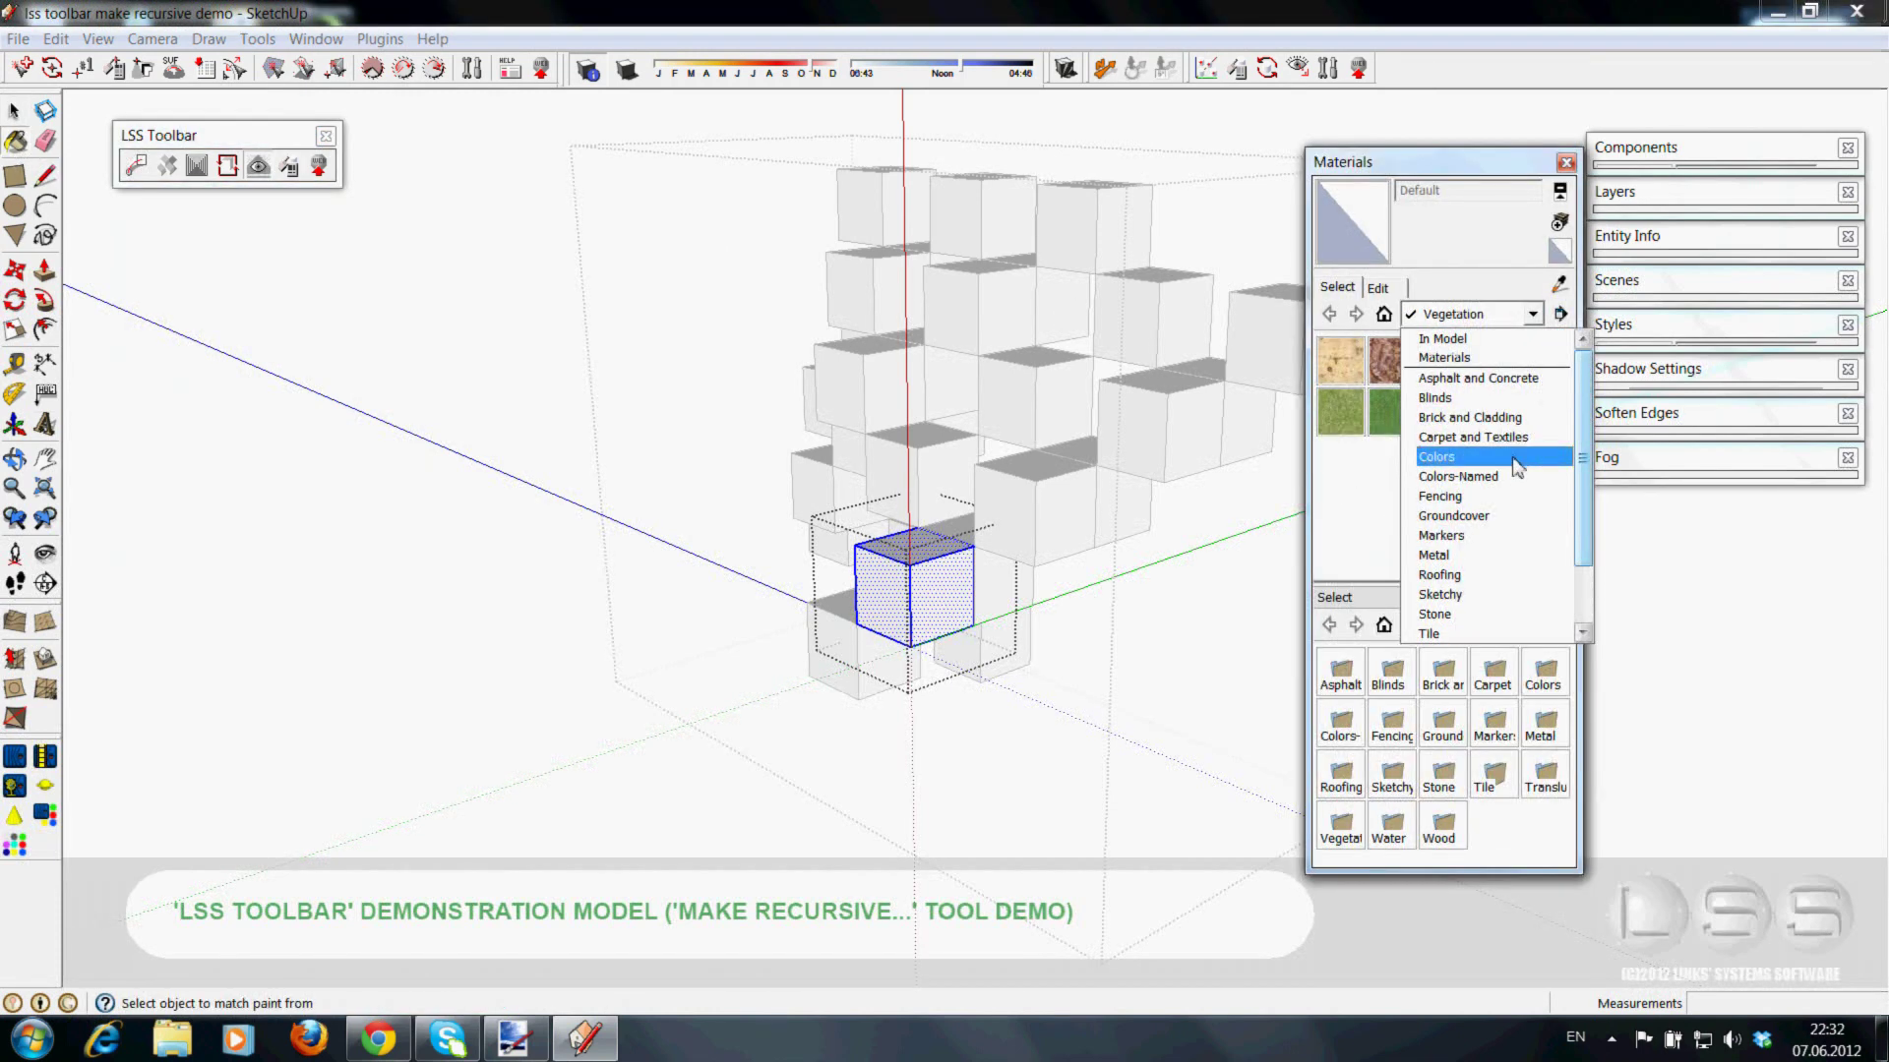
left_click(1456, 452)
left_click(947, 578)
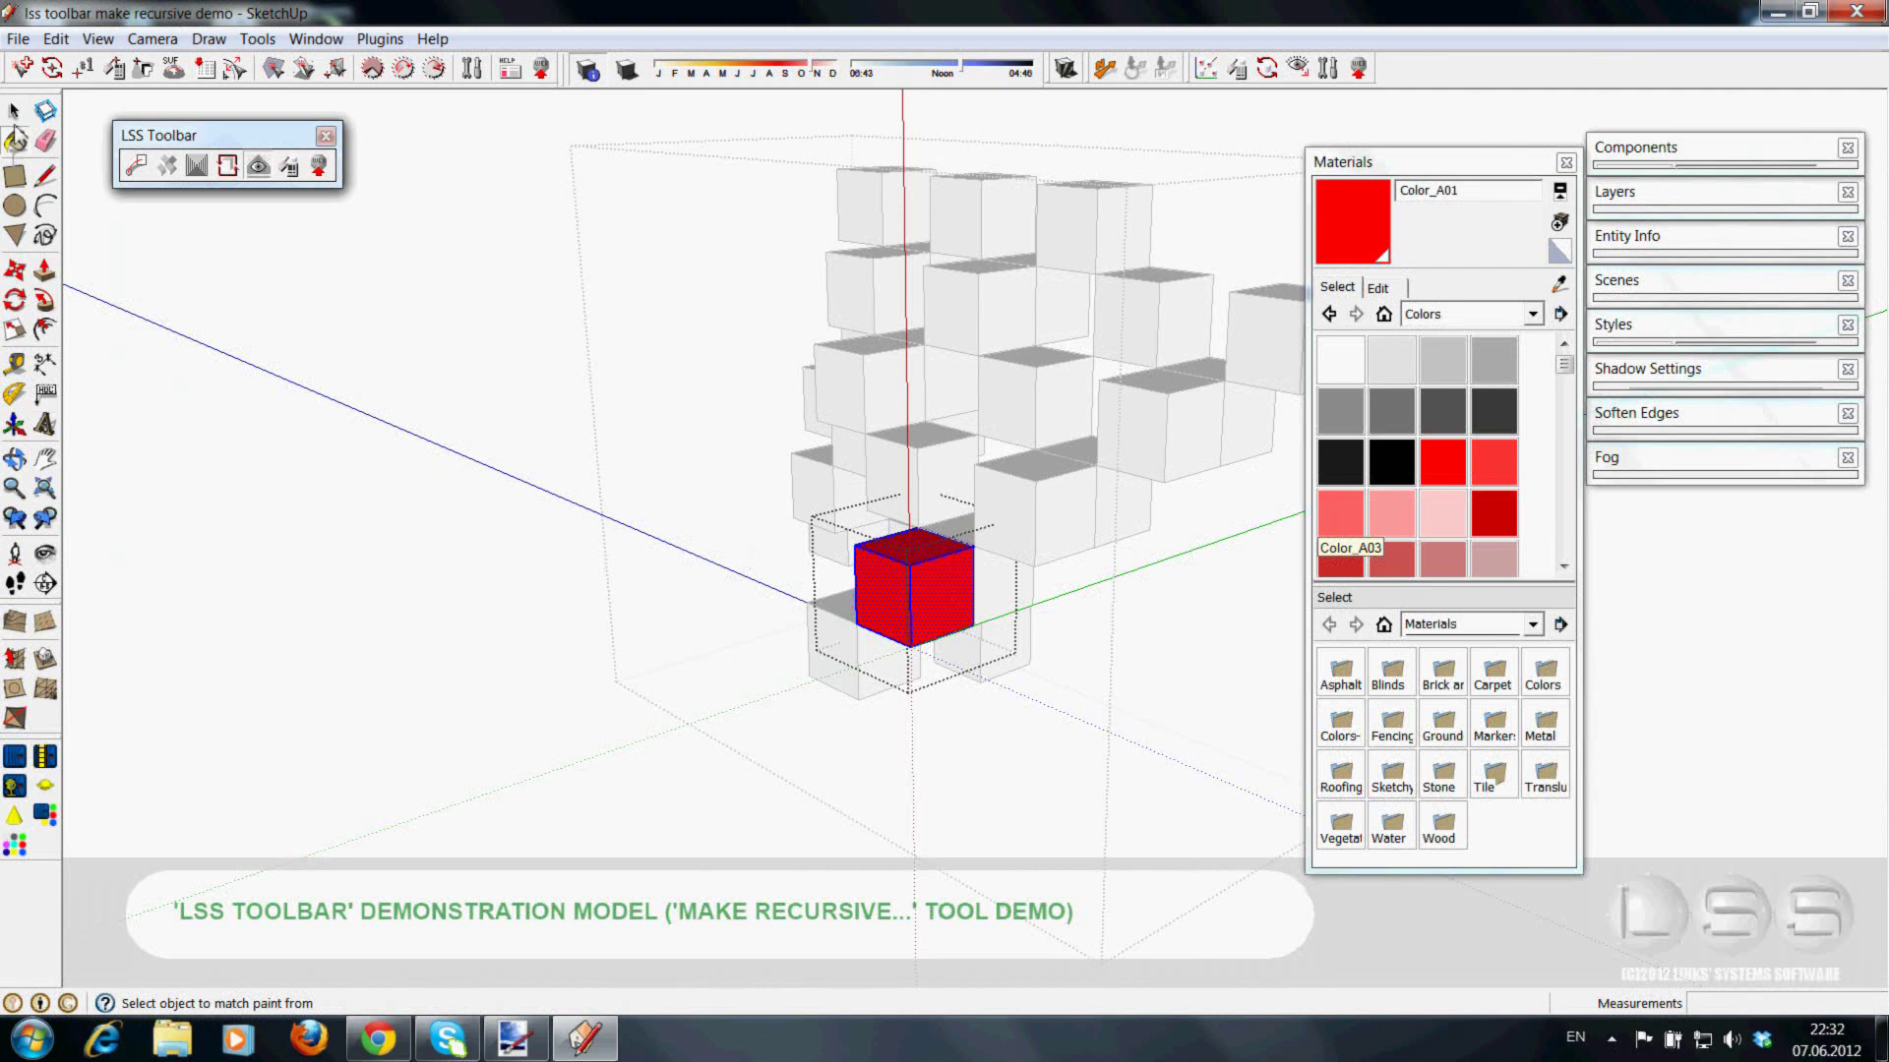
- Exit the cube's group so every recursive copy turns red
left_click(14, 111)
left_click(1337, 162)
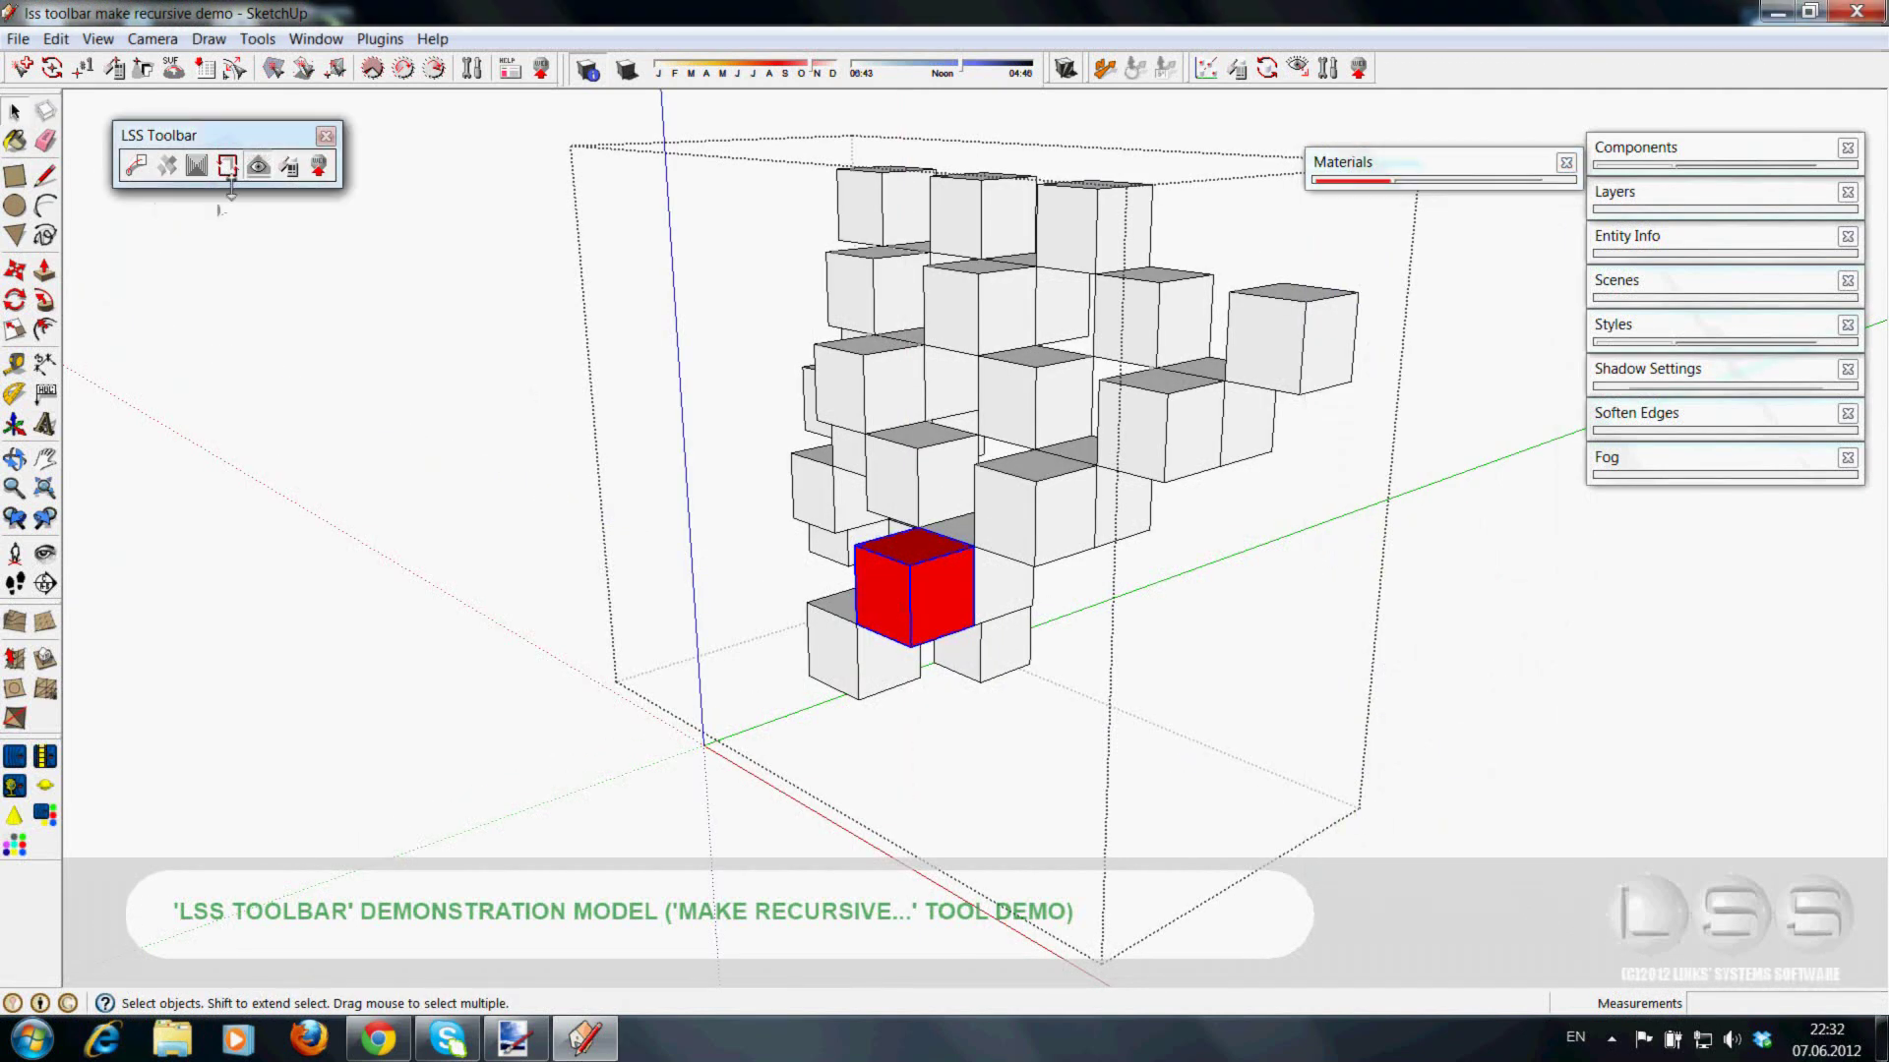
left_click(228, 165)
middle_click_drag(1006, 741, 1024, 679)
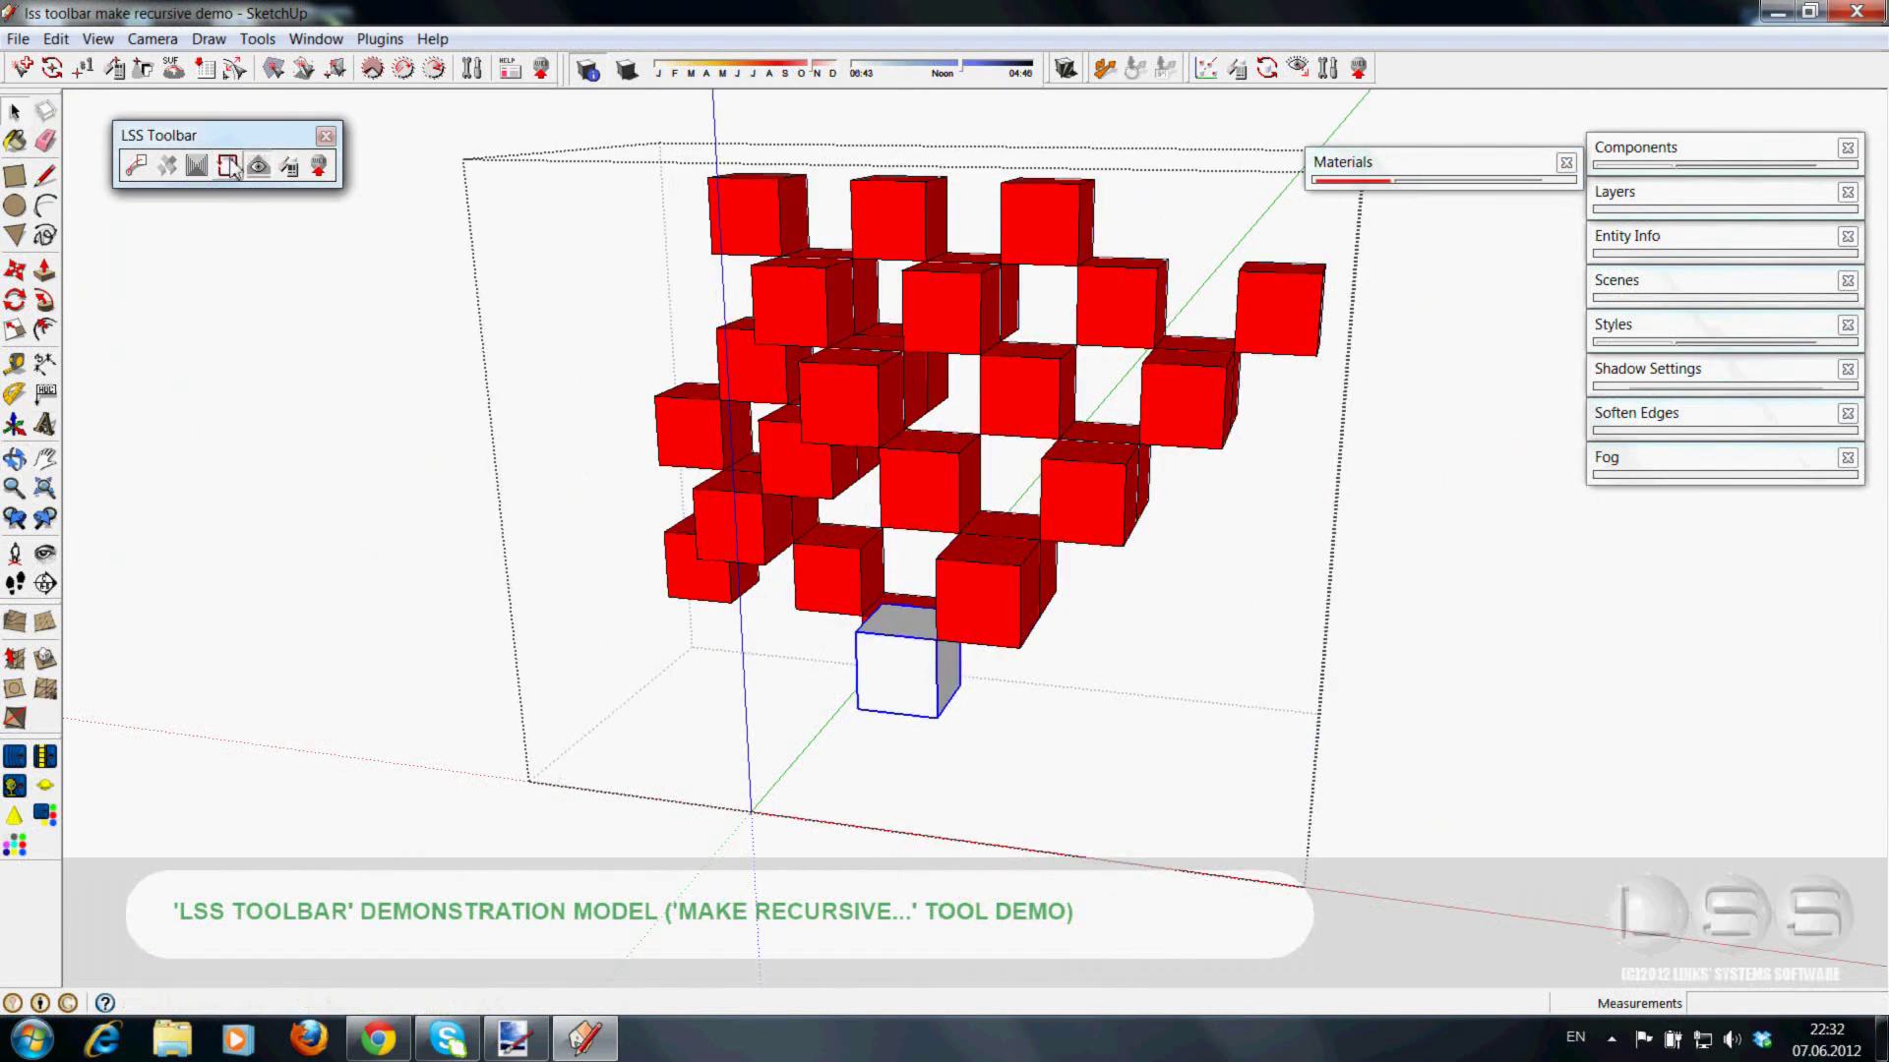
left_click(1443, 693)
double_click(890, 708)
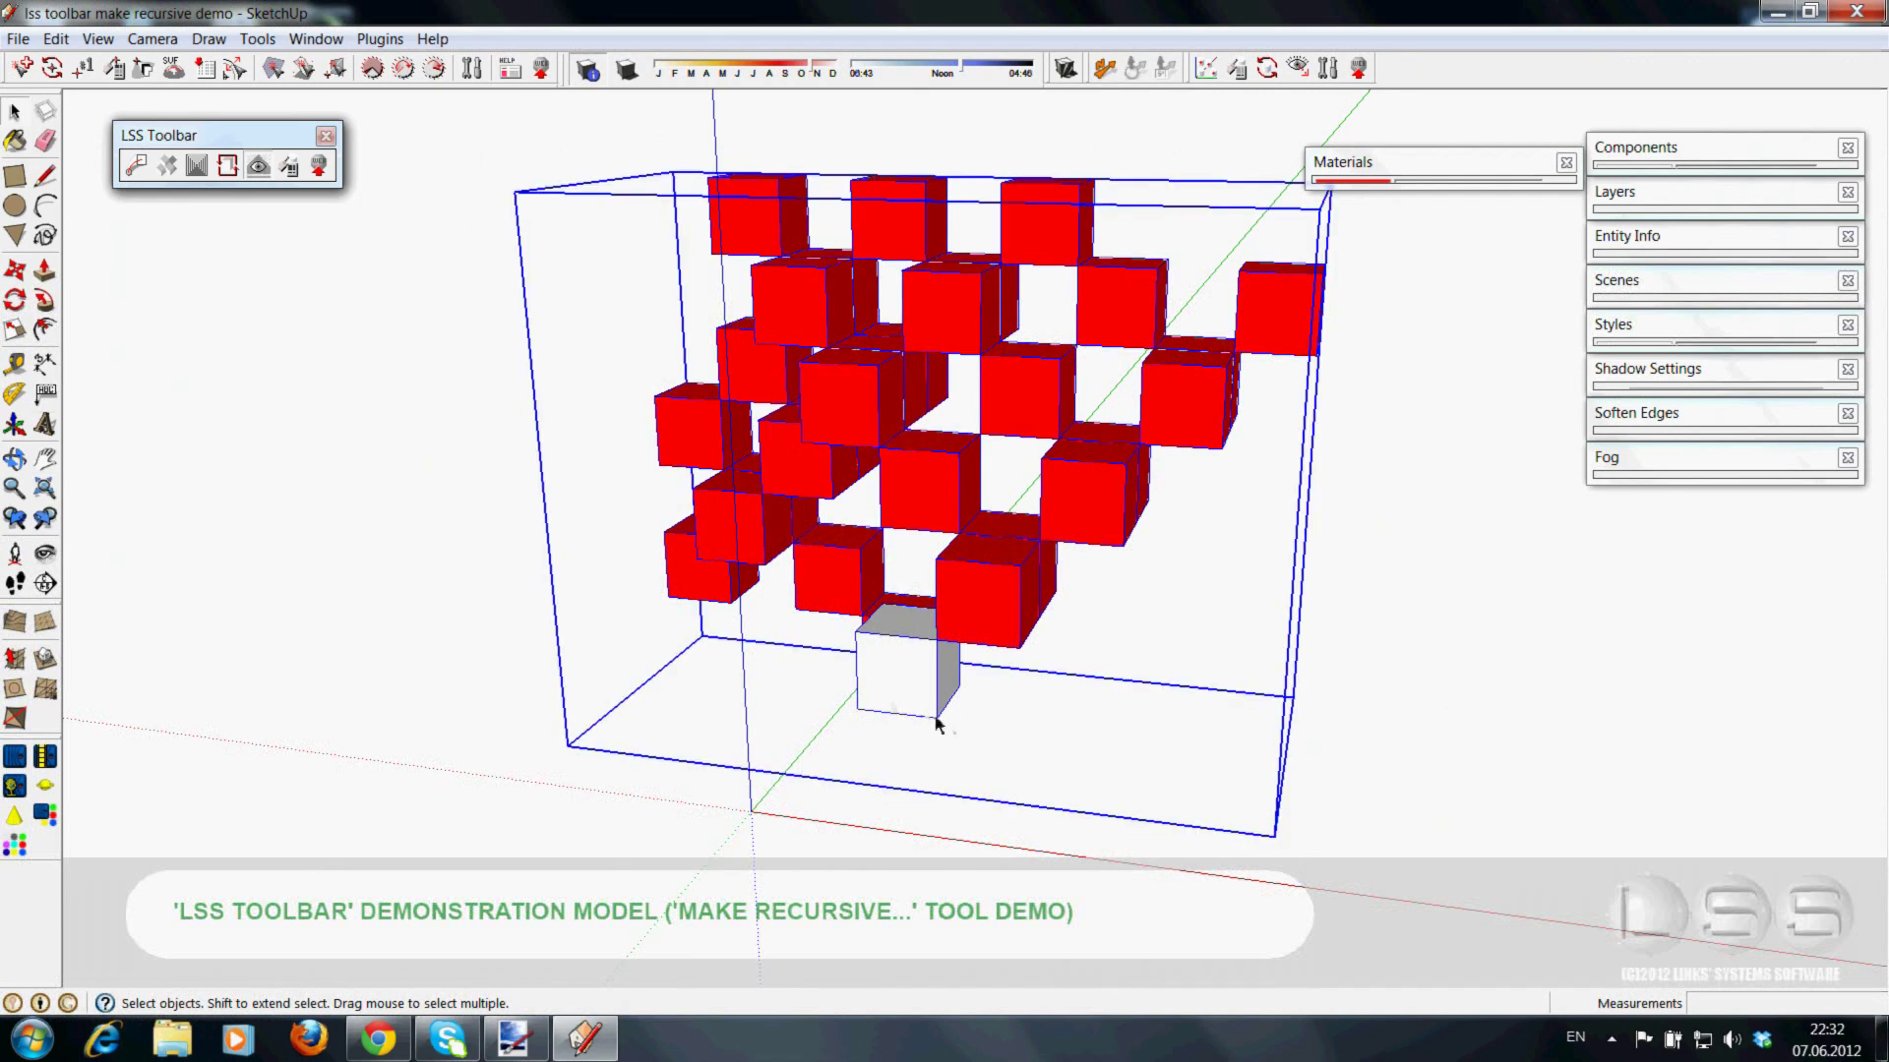
middle_click_drag(1034, 723, 921, 671)
key("m")
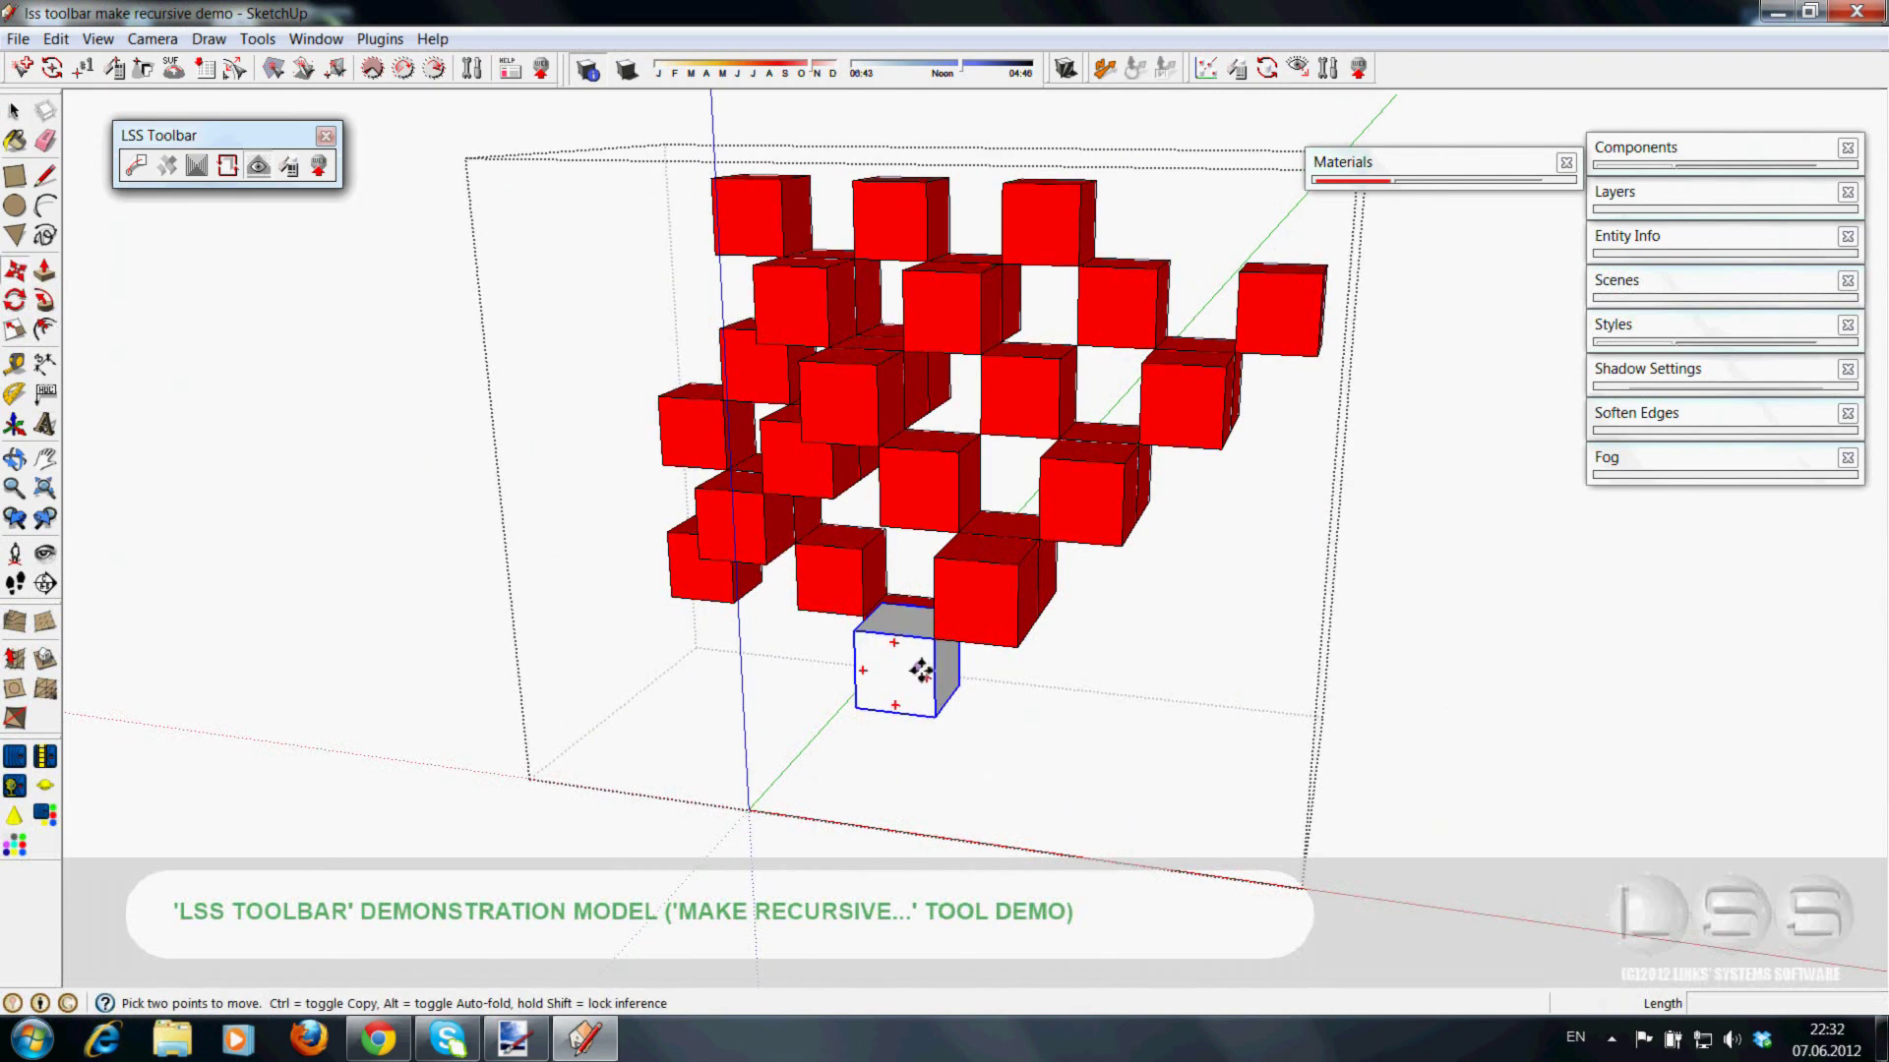
mouse_move(898, 740)
middle_mouse_down()
mouse_move(791, 846)
mouse_move(856, 640)
mouse_move(873, 654)
middle_mouse_up()
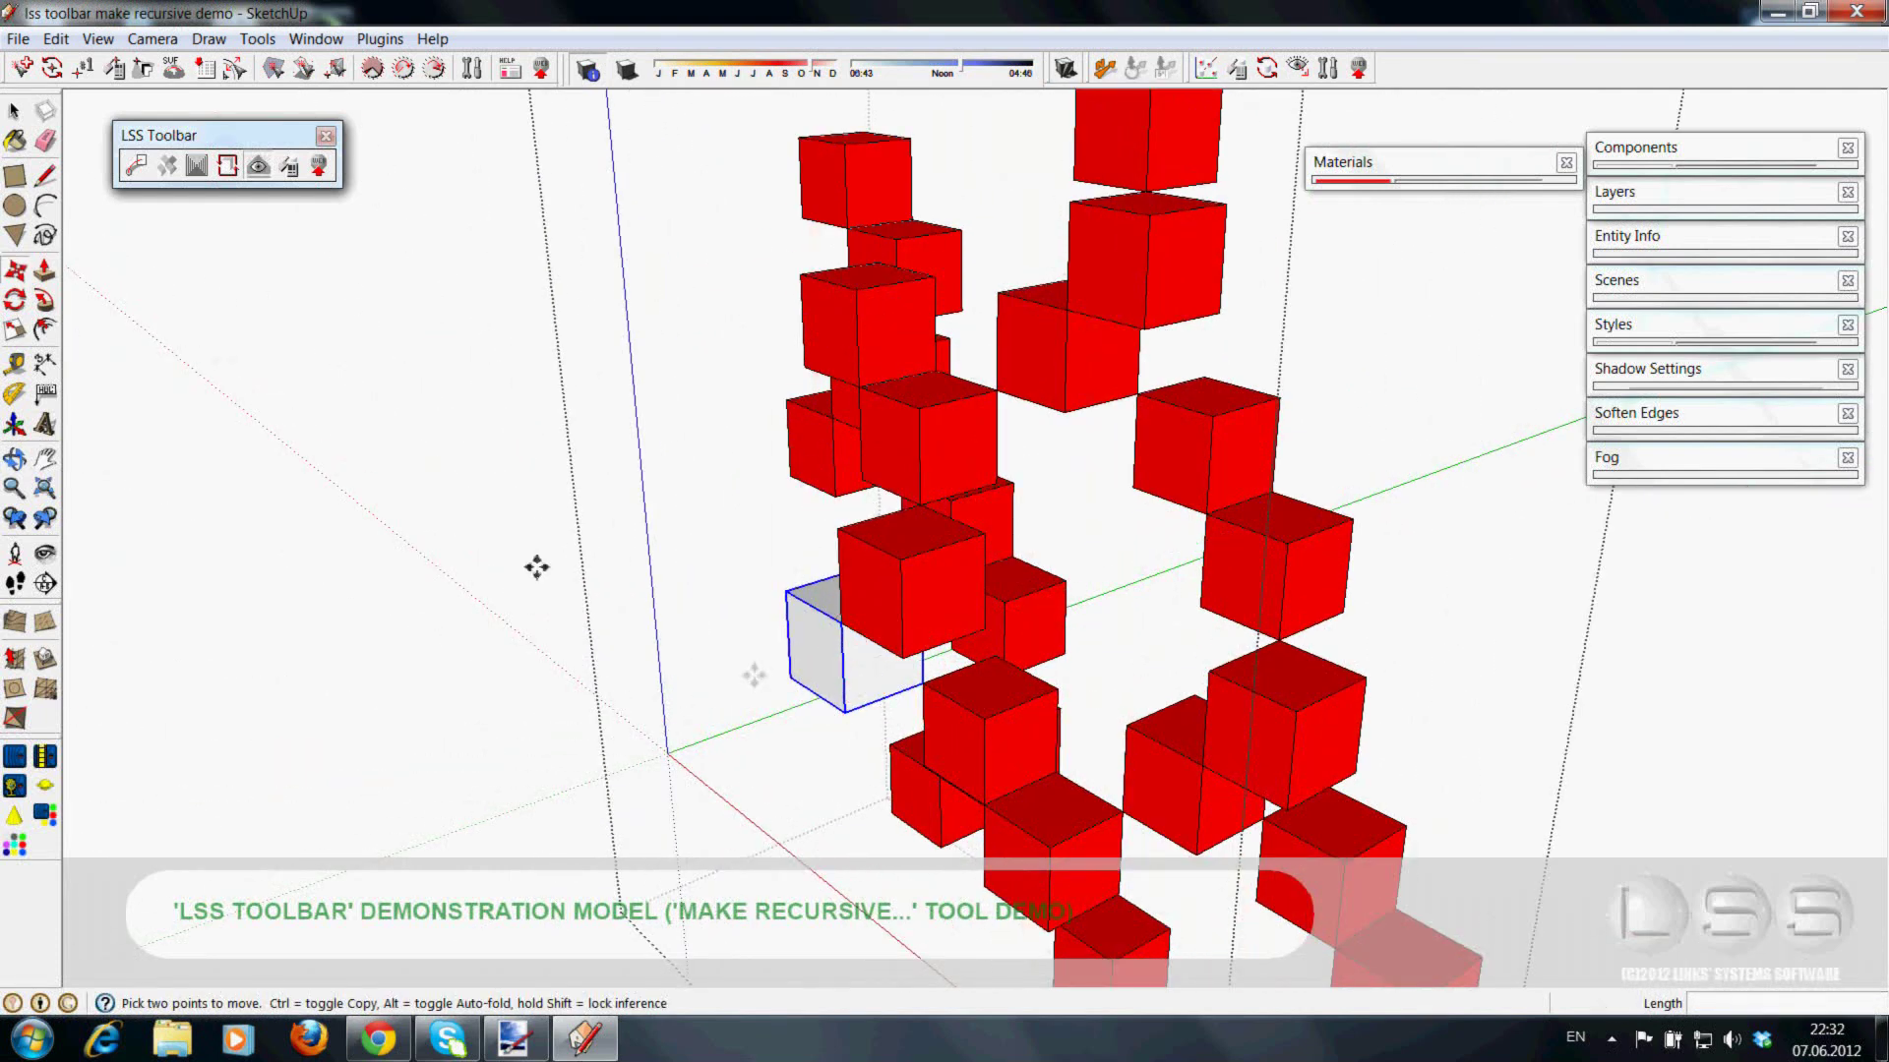
left_click(838, 624)
mouse_move(838, 624)
middle_mouse_down()
mouse_move(745, 679)
mouse_move(720, 534)
mouse_move(965, 666)
mouse_move(1011, 434)
mouse_move(818, 646)
mouse_move(920, 568)
mouse_move(886, 633)
middle_mouse_up()
key("q")
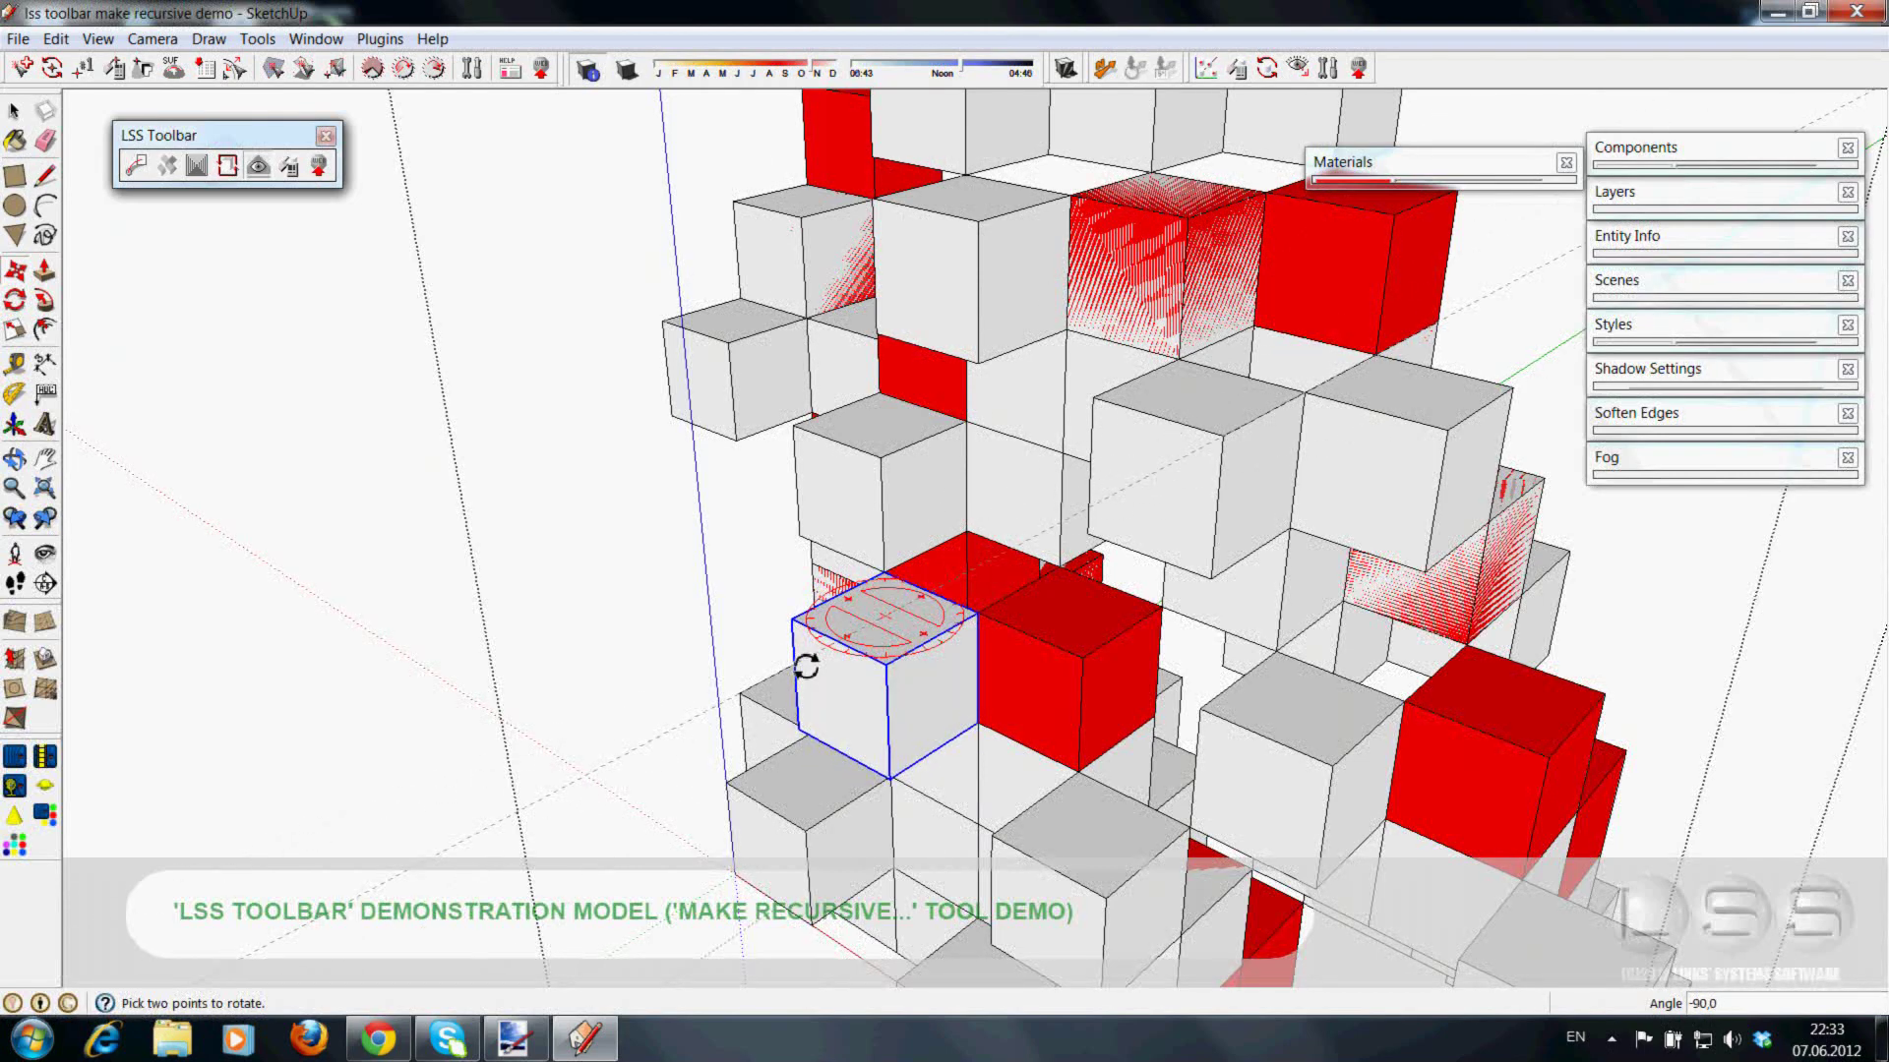
scroll(803, 664, "down", 3)
scroll(801, 662, "down", 3)
scroll(801, 662, "down", 2)
mouse_move(801, 662)
middle_mouse_down()
mouse_move(1097, 567)
mouse_move(907, 507)
middle_mouse_up()
scroll(894, 464, "up", 5)
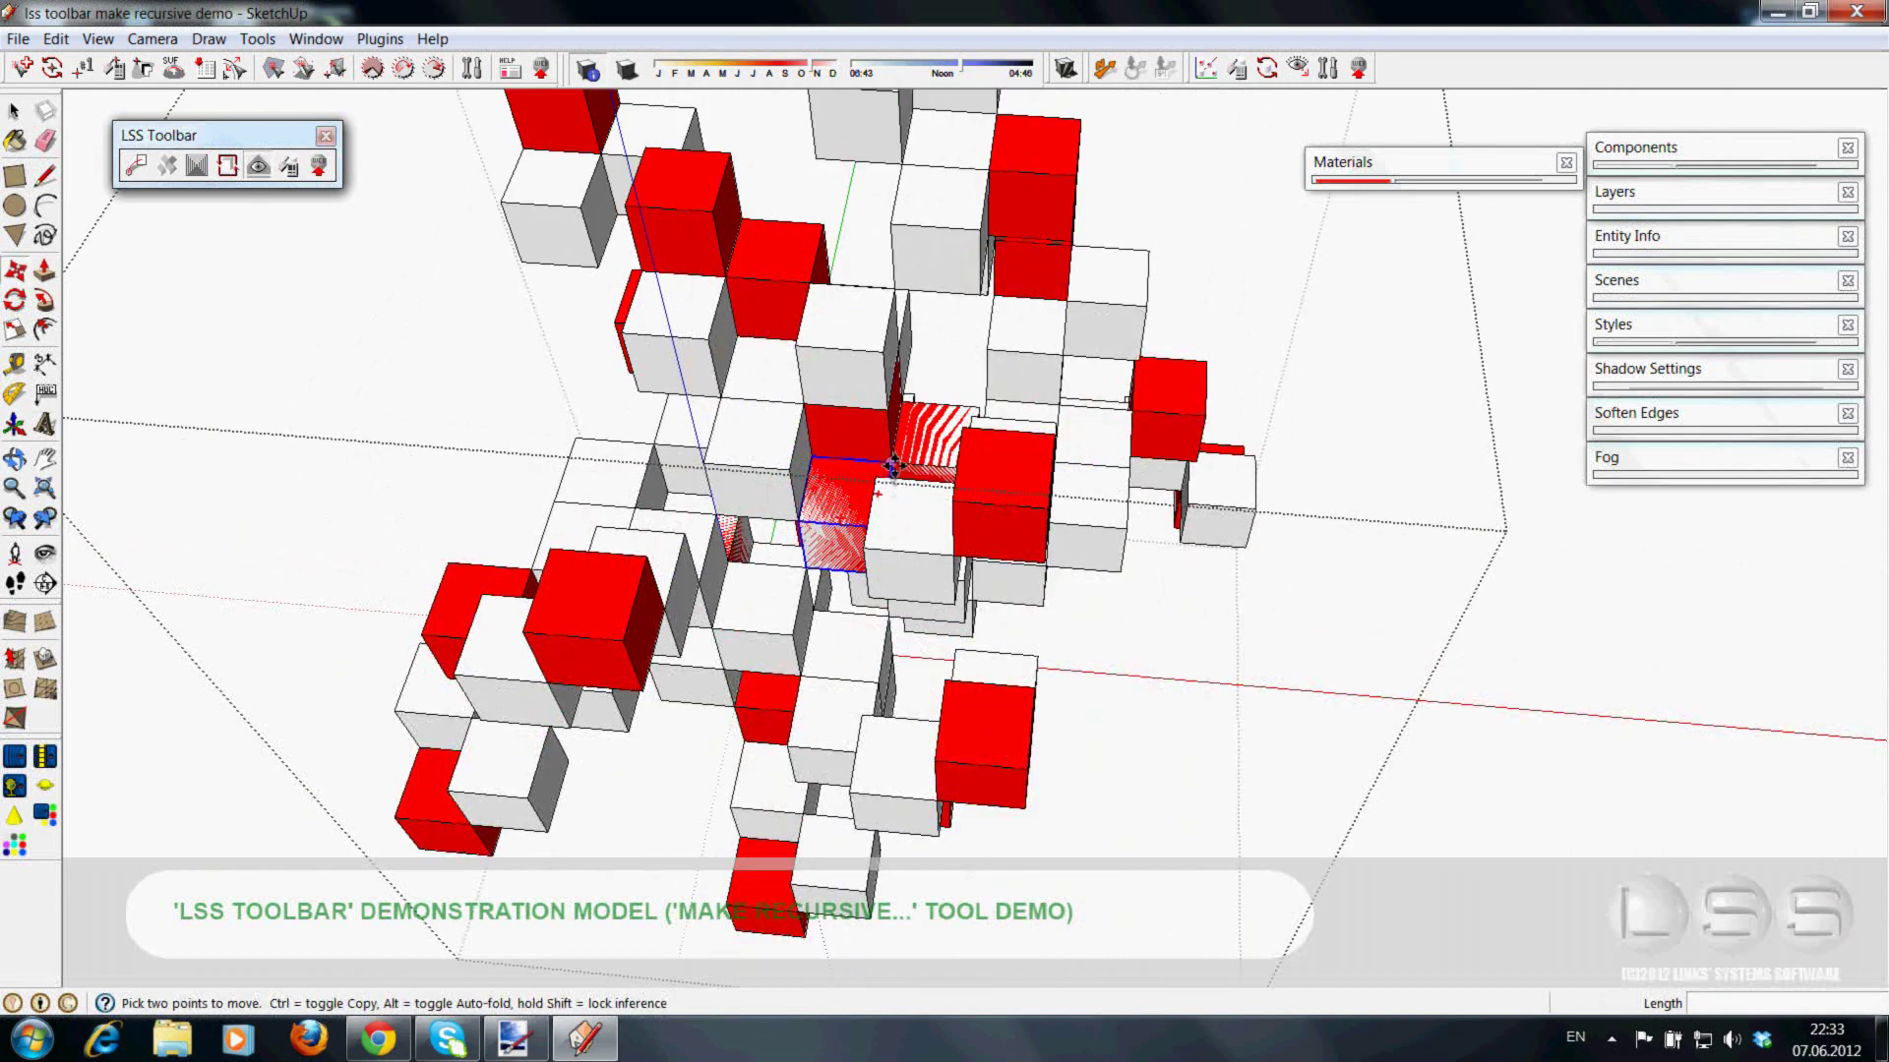
mouse_move(881, 581)
middle_mouse_down()
mouse_move(688, 443)
mouse_move(982, 645)
mouse_move(792, 514)
middle_mouse_up()
scroll(772, 420, "down", 2)
mouse_move(831, 421)
middle_mouse_down()
mouse_move(717, 363)
mouse_move(488, 413)
mouse_move(896, 605)
mouse_move(1171, 666)
mouse_move(1332, 476)
mouse_move(787, 539)
middle_mouse_up()
scroll(895, 605, "down", 3)
mouse_move(672, 502)
middle_mouse_down()
mouse_move(653, 485)
mouse_move(1071, 603)
mouse_move(862, 679)
mouse_move(1167, 717)
mouse_move(994, 489)
mouse_move(1333, 342)
mouse_move(1118, 485)
mouse_move(720, 476)
mouse_move(364, 297)
middle_mouse_up()
scroll(1168, 717, "down", 2)
scroll(720, 476, "up", 3)
- Set show_recursive to true in the recursive group's LSS Properties
left_click(15, 114)
left_click(339, 332)
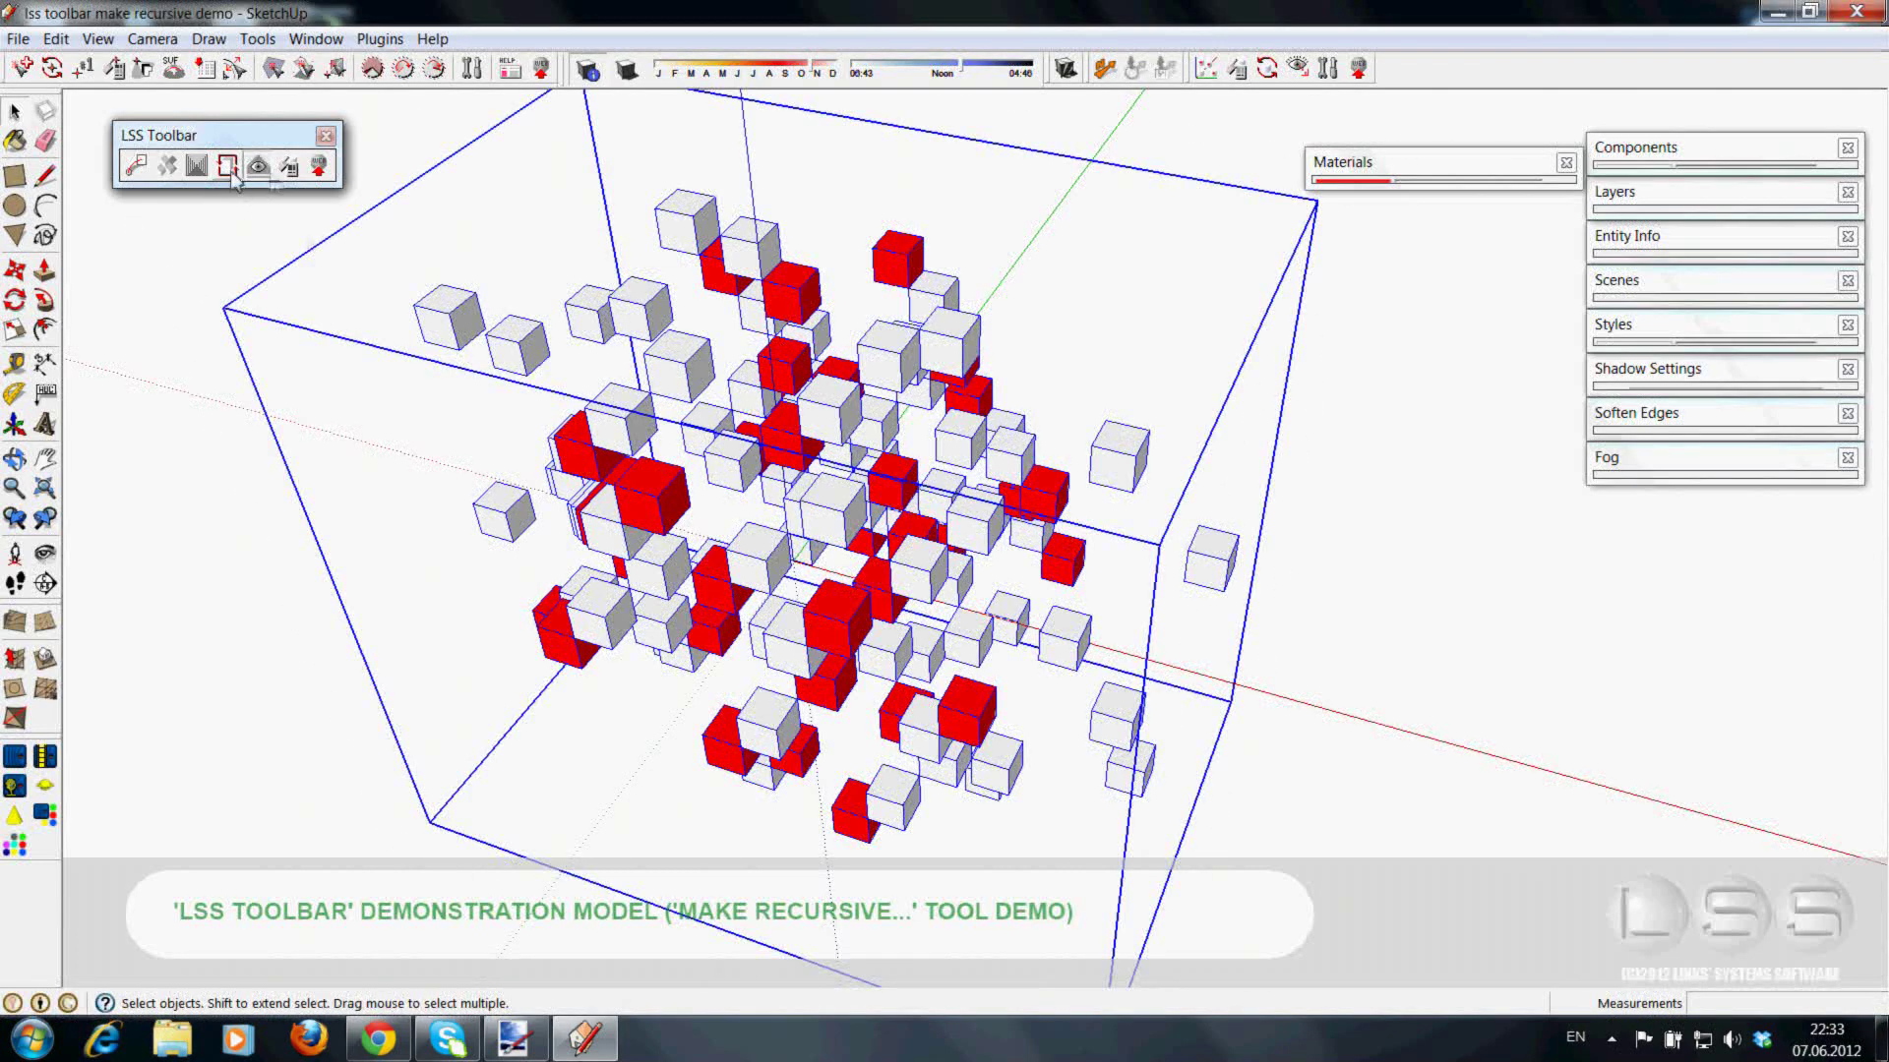
left_click(291, 173)
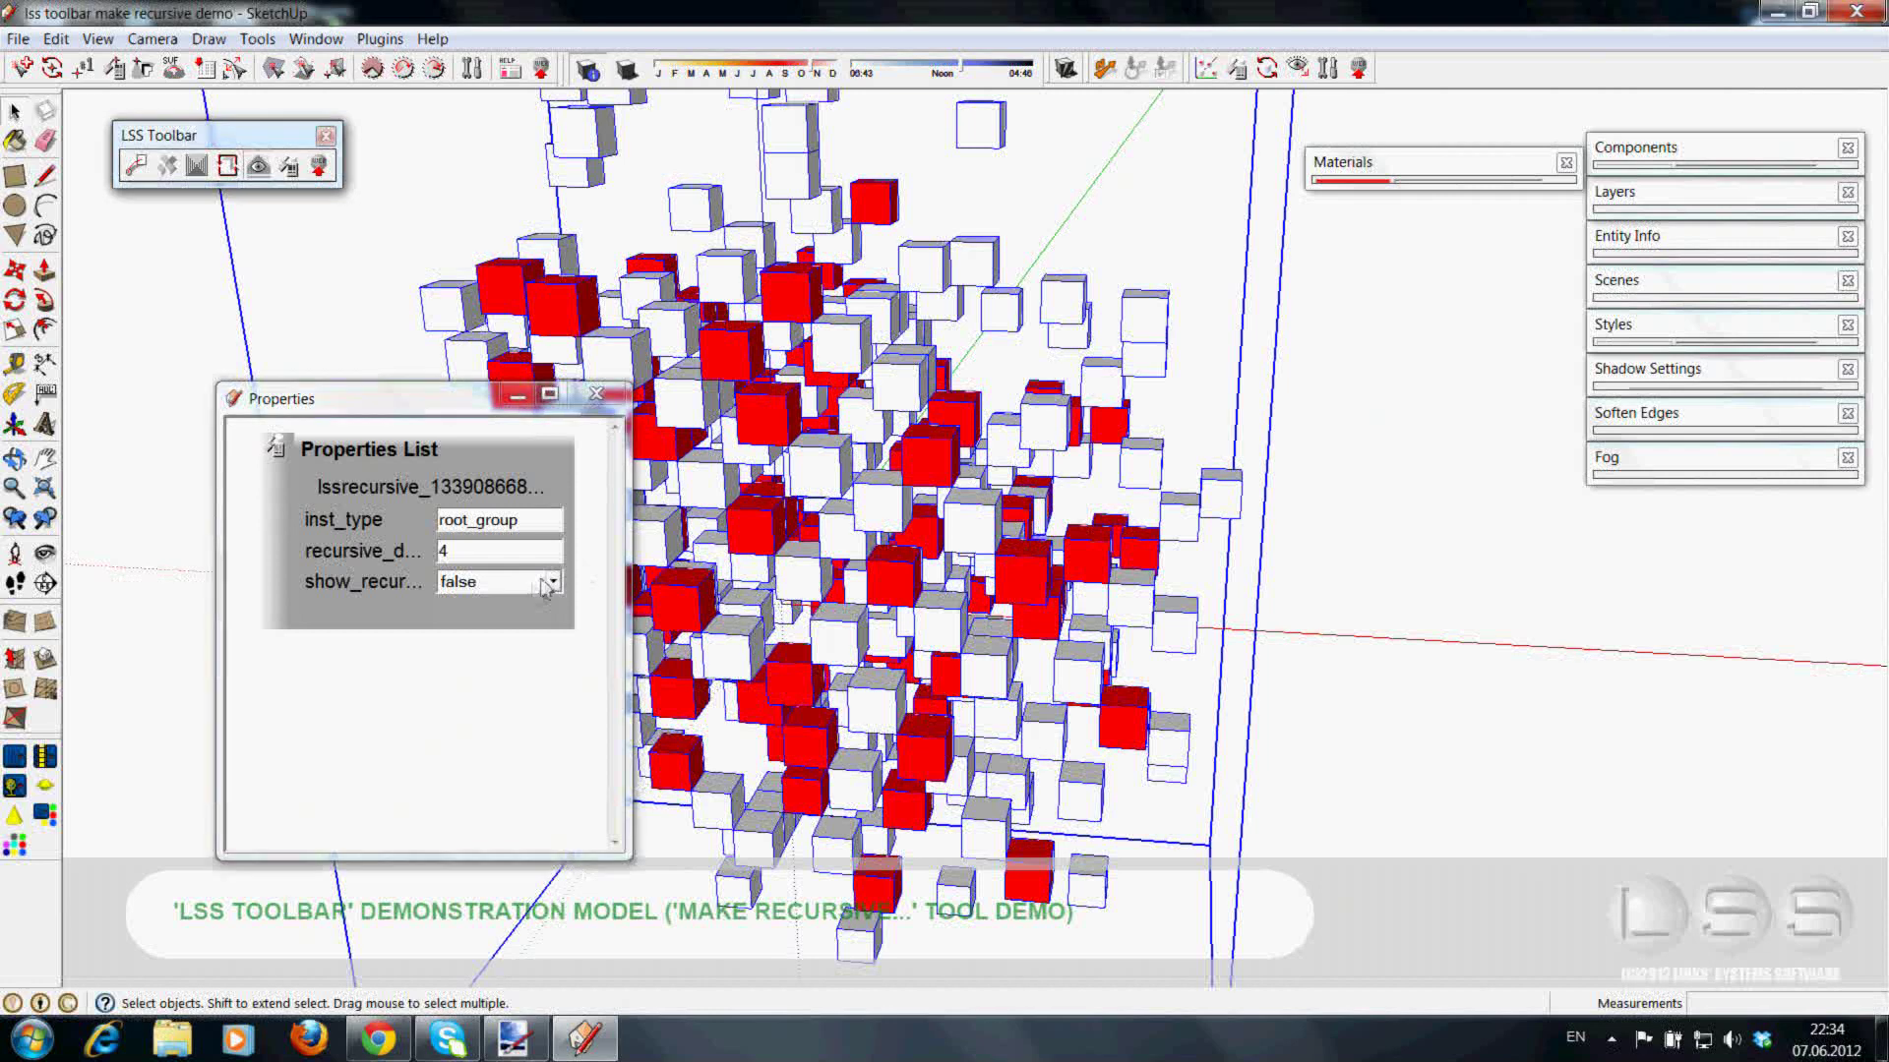
left_click(551, 582)
left_click(502, 602)
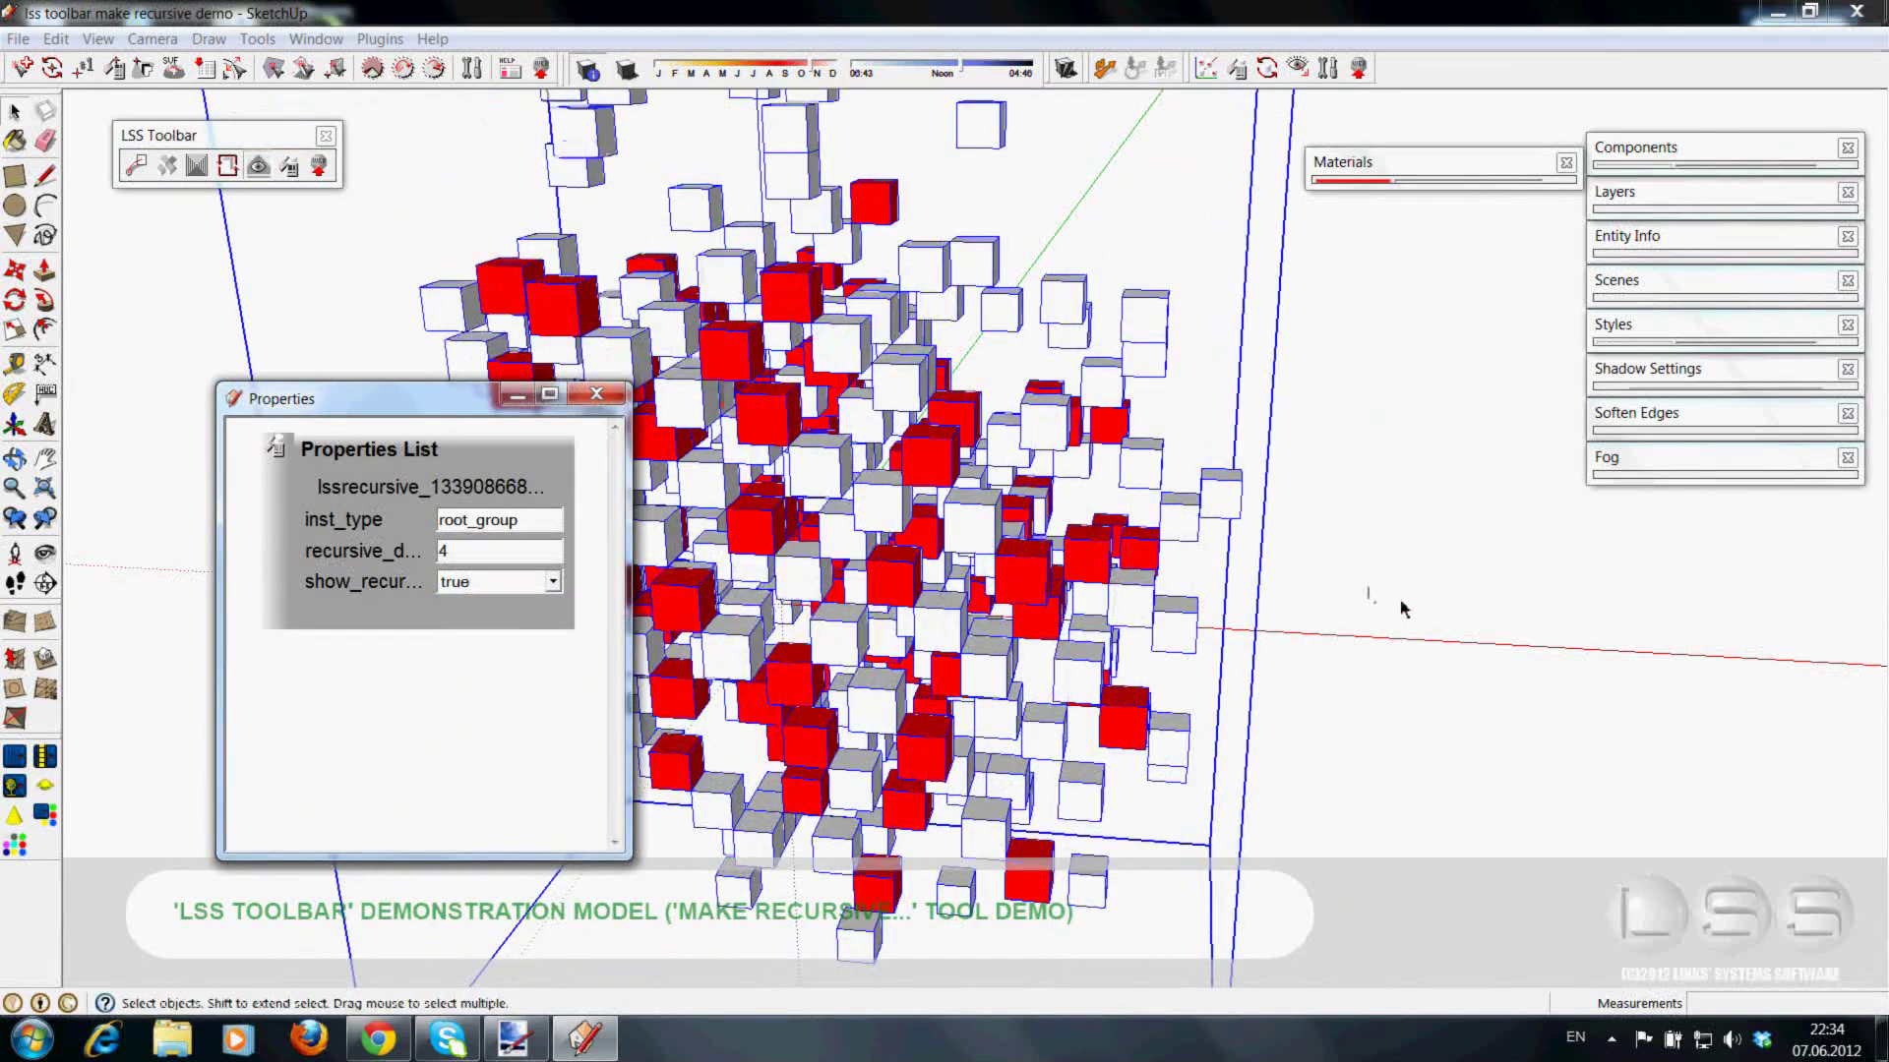
scroll(1403, 609, "down", 4)
scroll(1020, 675, "down", 4)
mouse_move(1285, 747)
middle_mouse_down()
mouse_move(1167, 631)
mouse_move(1129, 665)
middle_mouse_up()
- Change recursive_depth from 4 to 5 and view the enlarged cube cluster
left_click(467, 553)
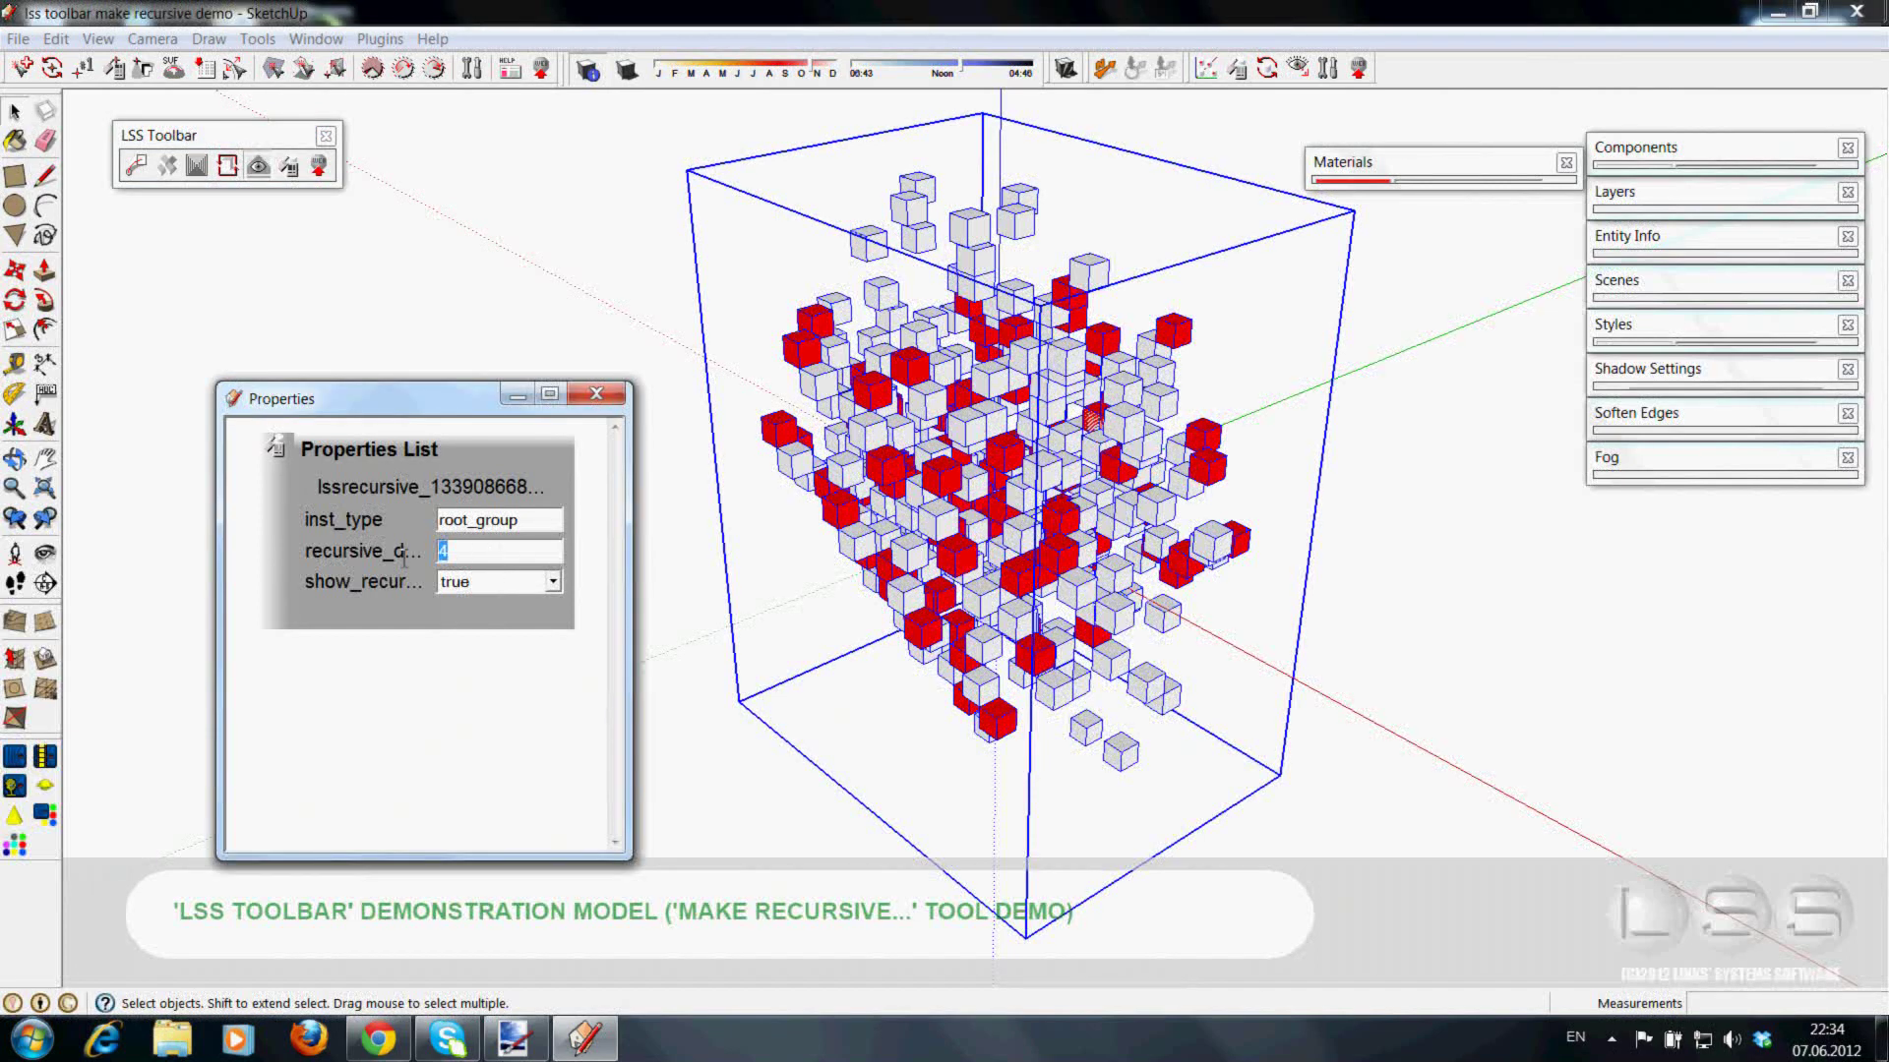
type("5")
key("Return")
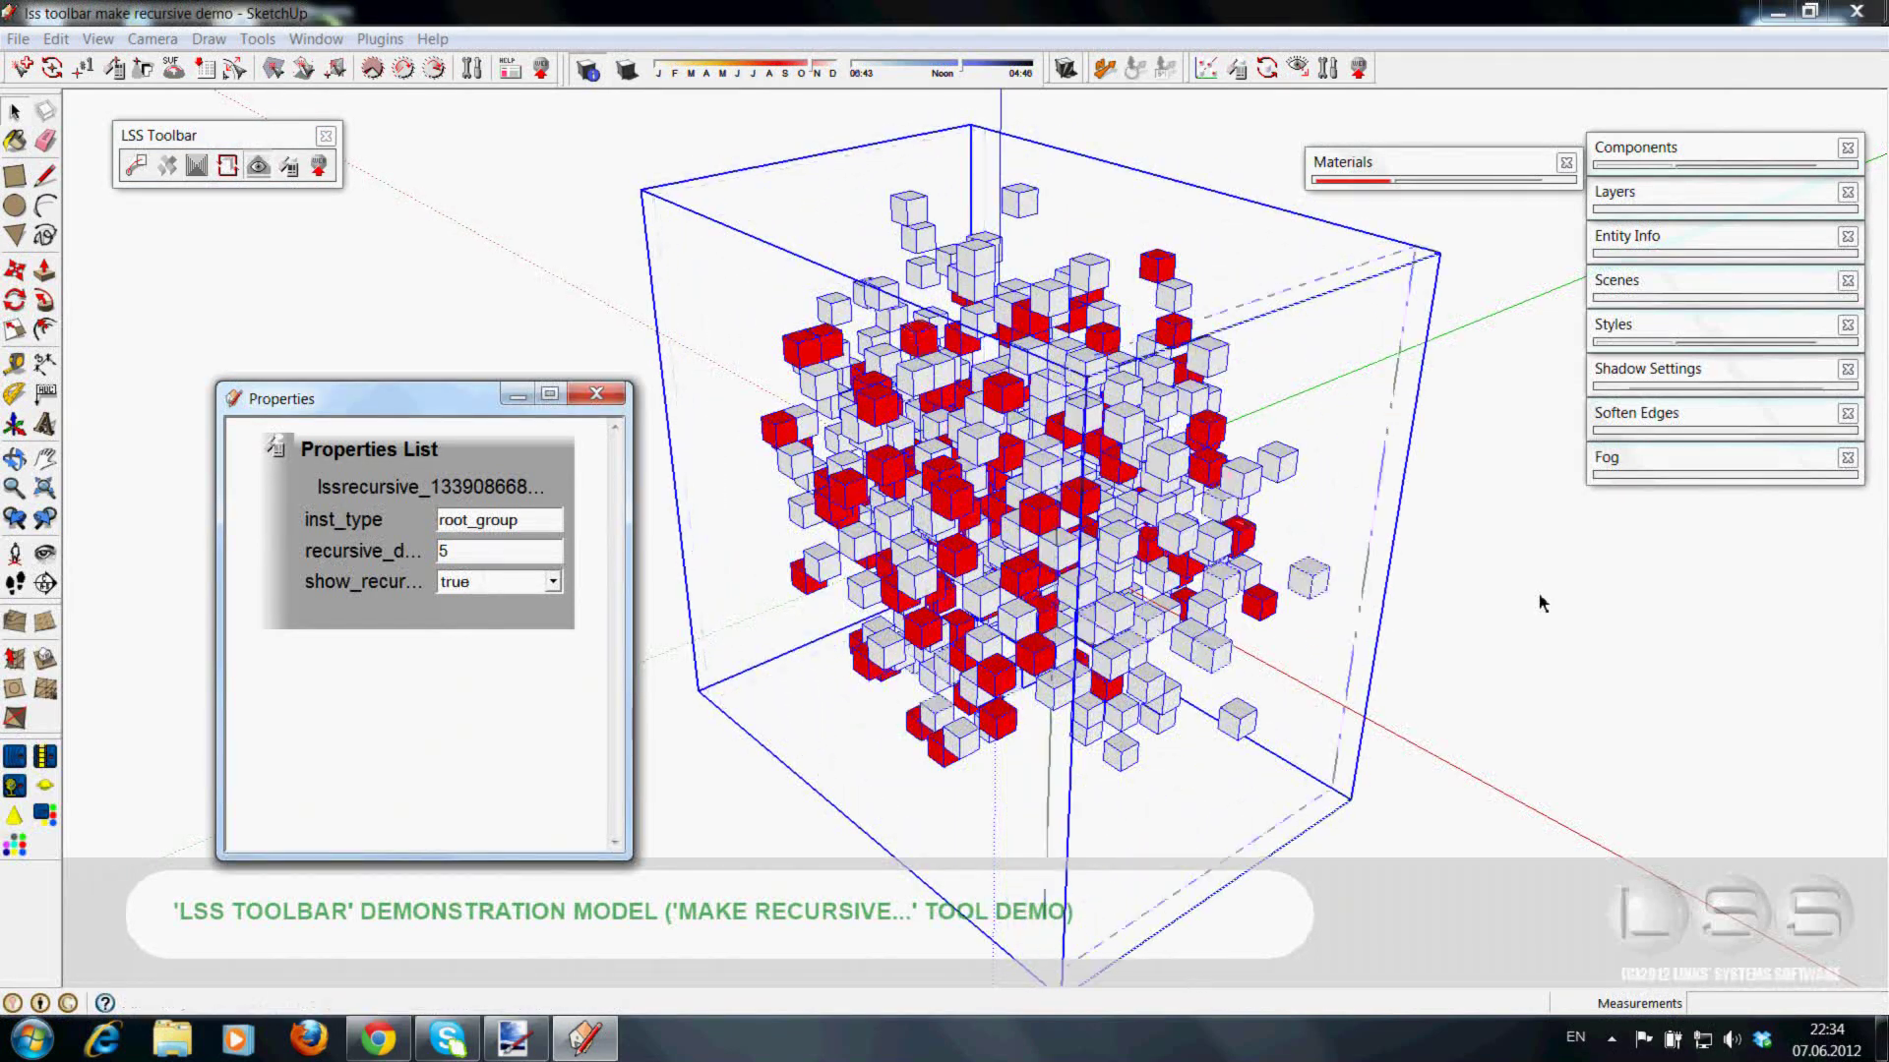
middle_click_drag(1512, 758, 885, 423)
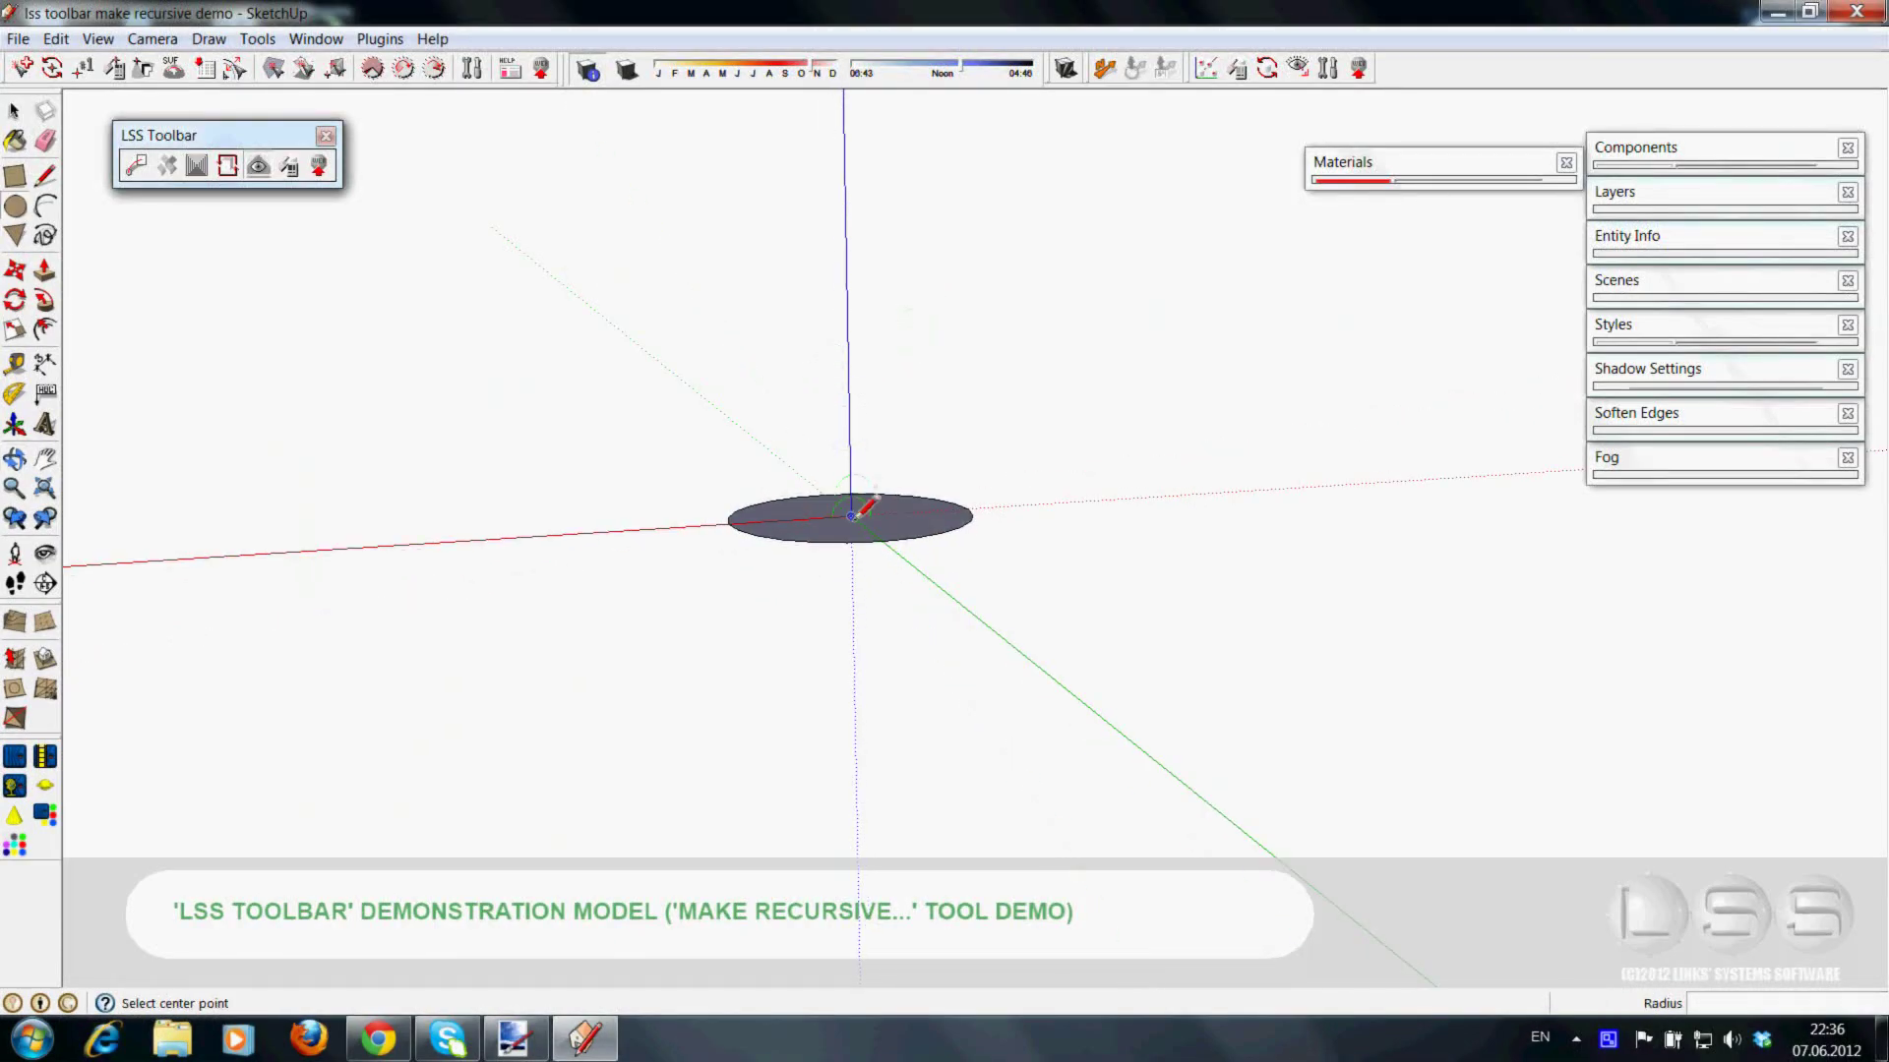
- Finish the circle at the origin and turn it into a sphere
left_click(968, 509)
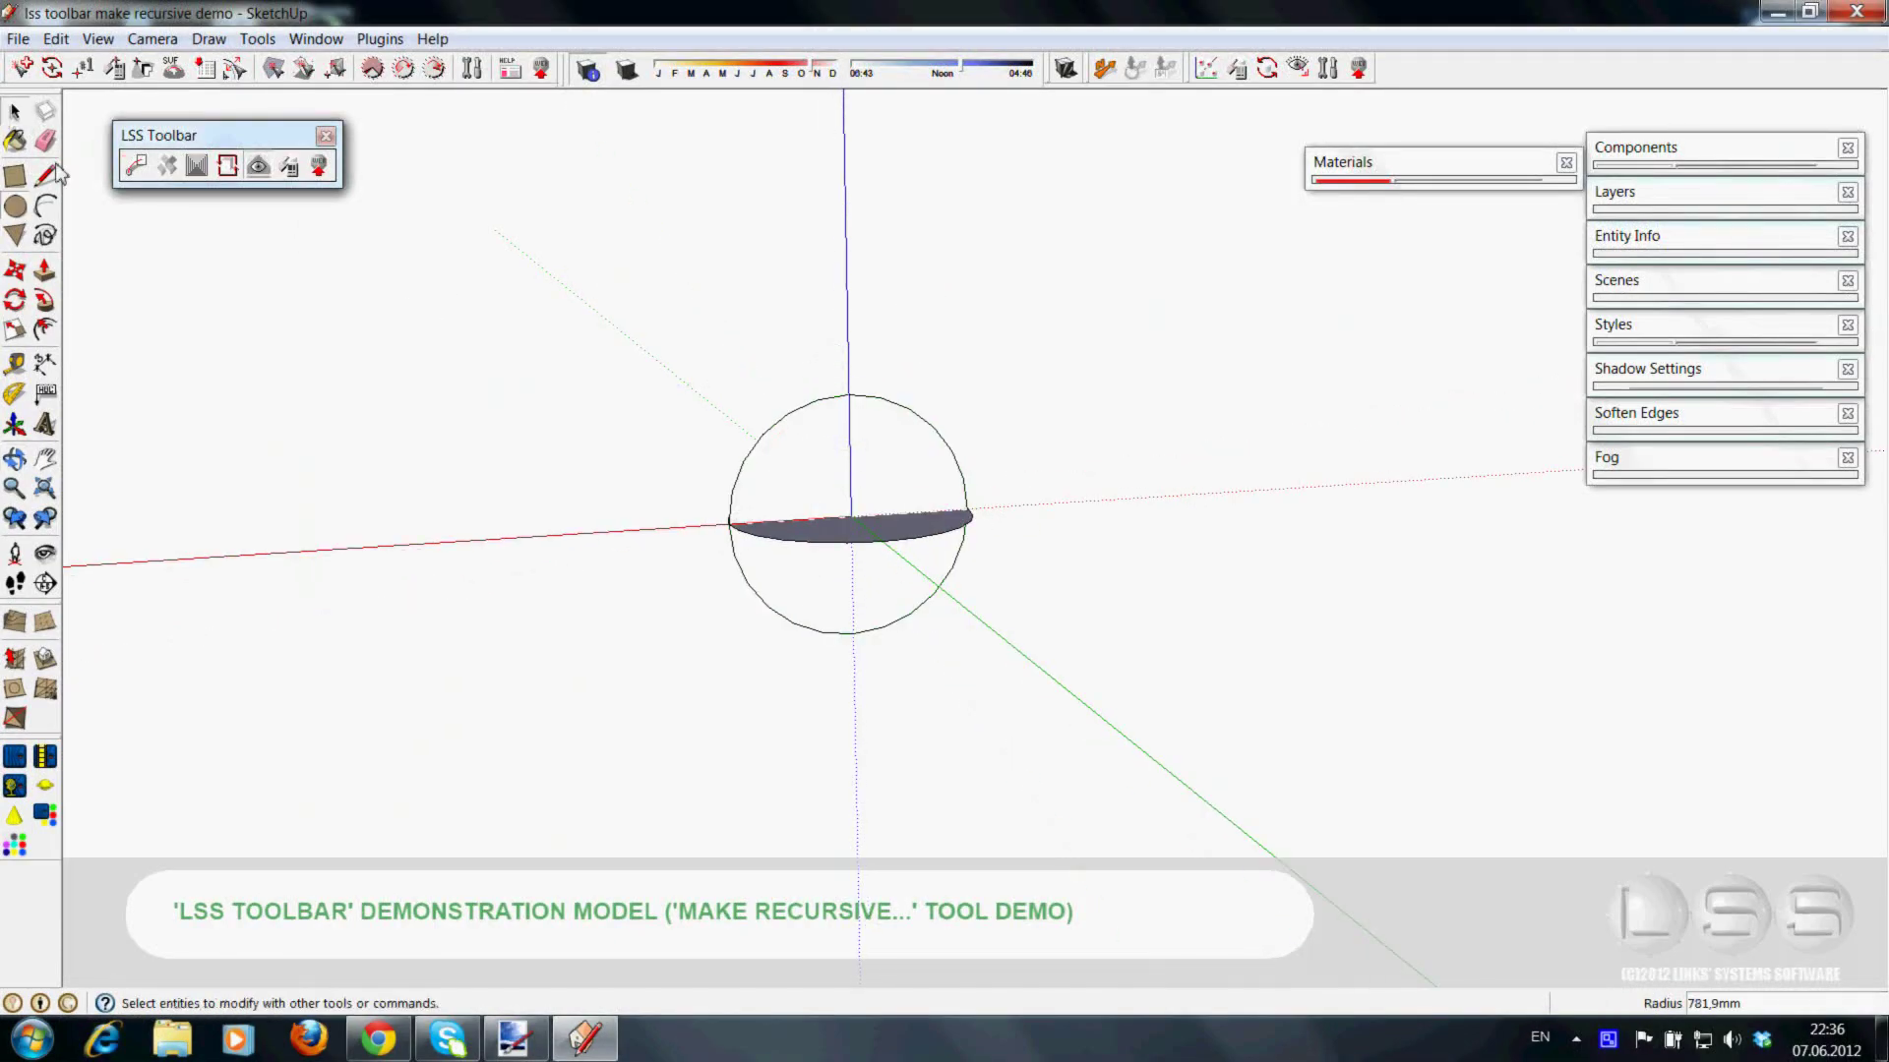
middle_click_drag(886, 620, 856, 602)
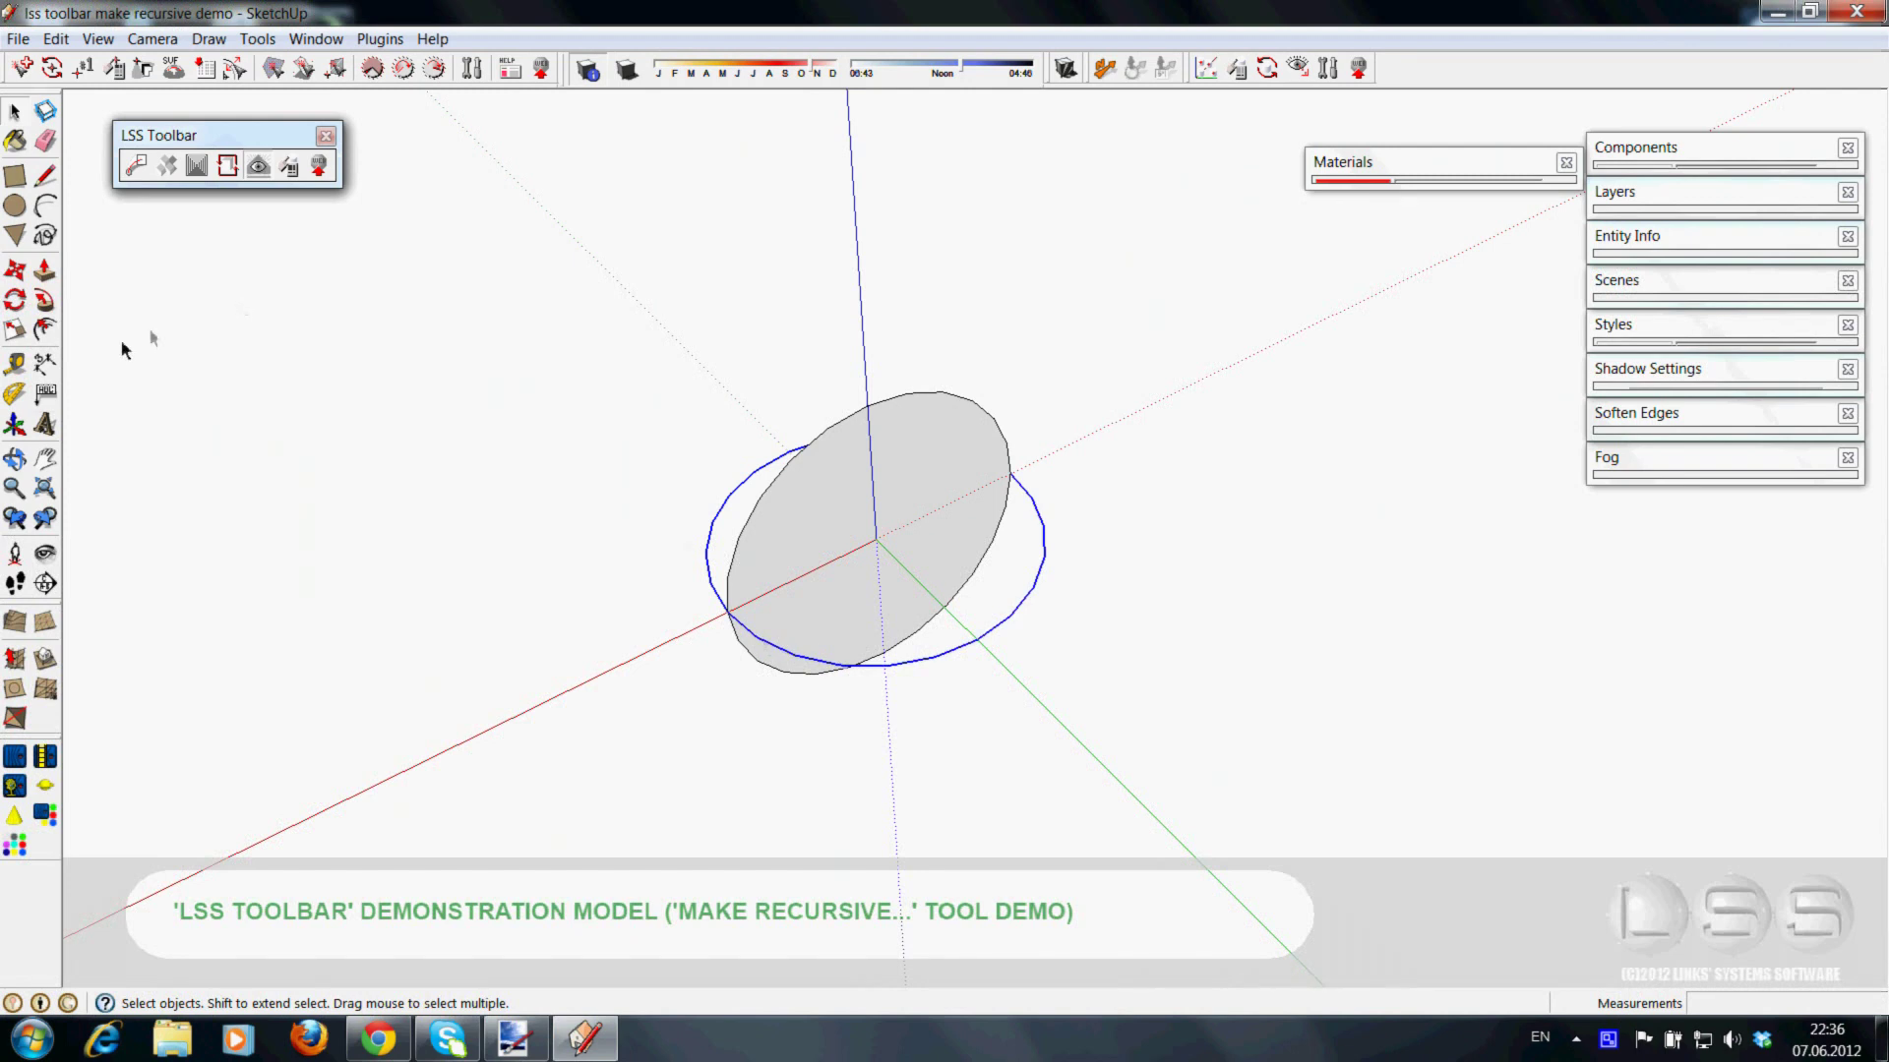
left_click(15, 141)
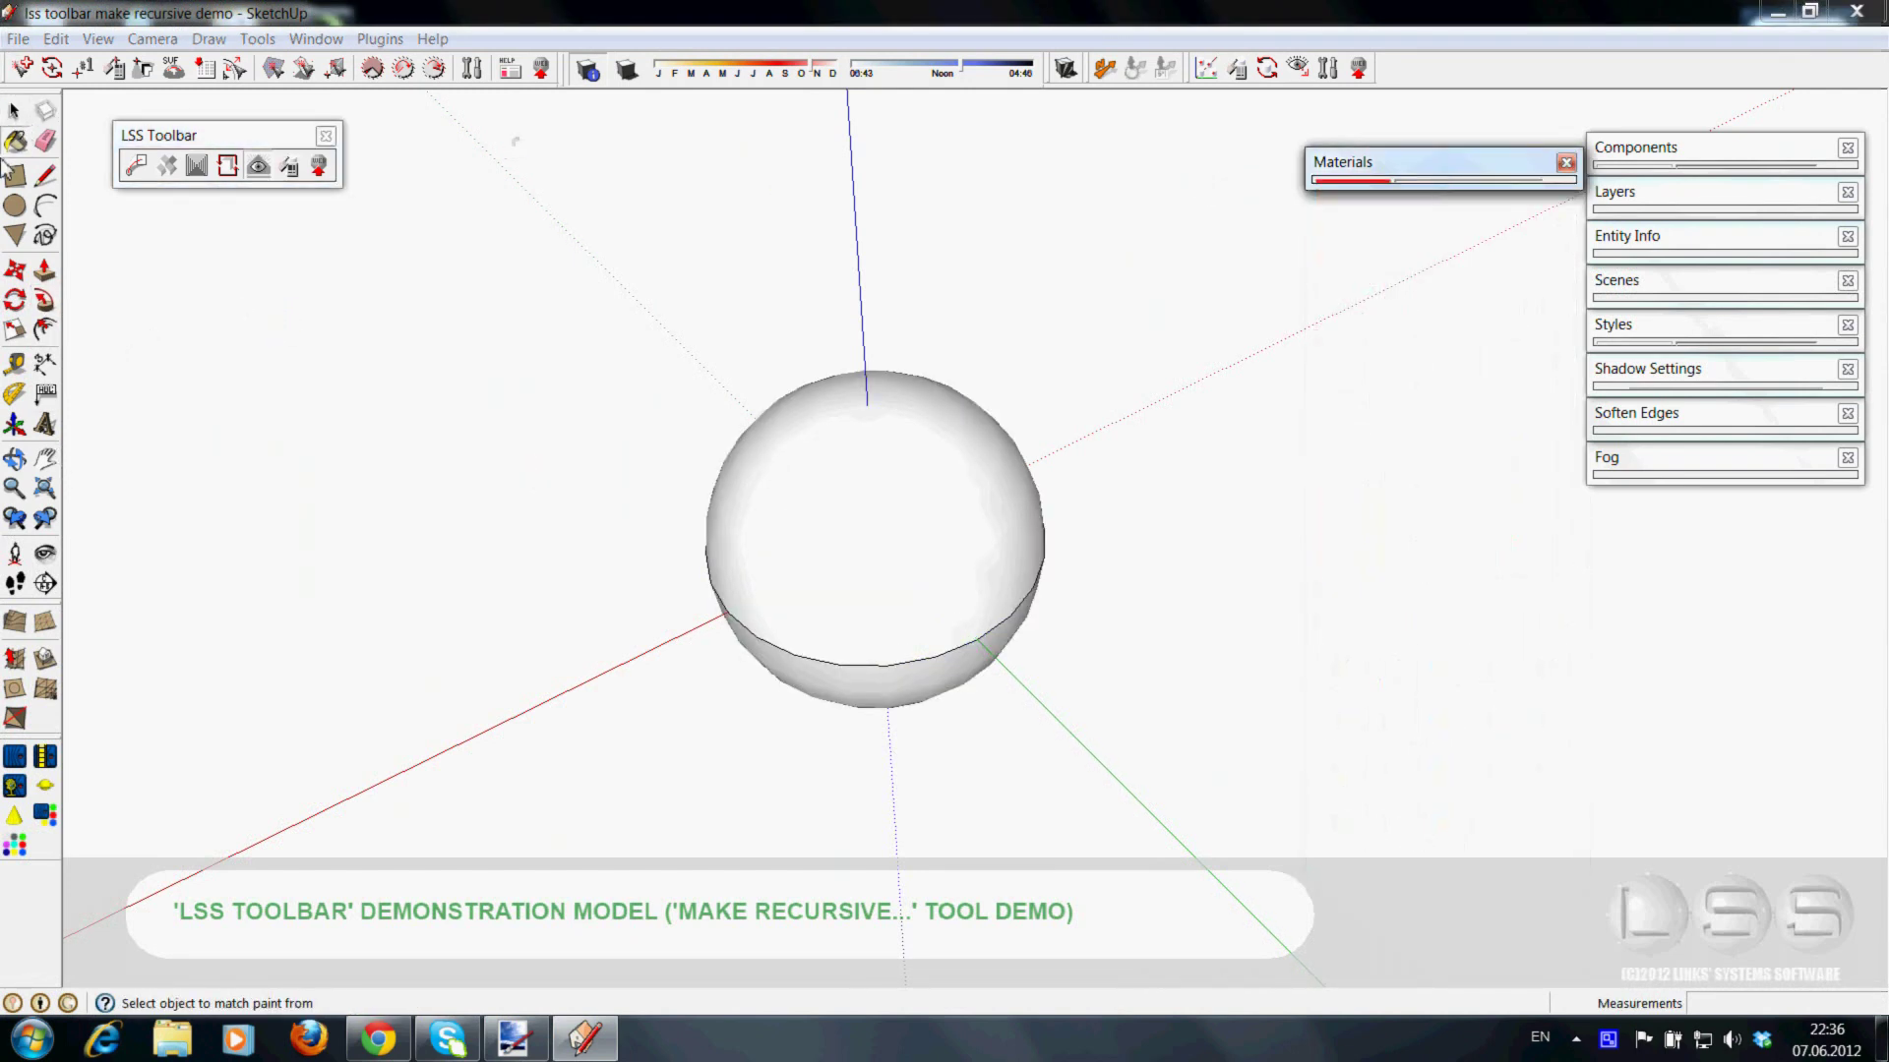
- Select all the sphere's geometry and make it a group
left_click(14, 110)
triple_click(894, 578)
right_click(848, 520)
left_click(928, 708)
- Apply Make Recursive at depth 3 to the sphere group, then enter the resulting group
left_click(196, 165)
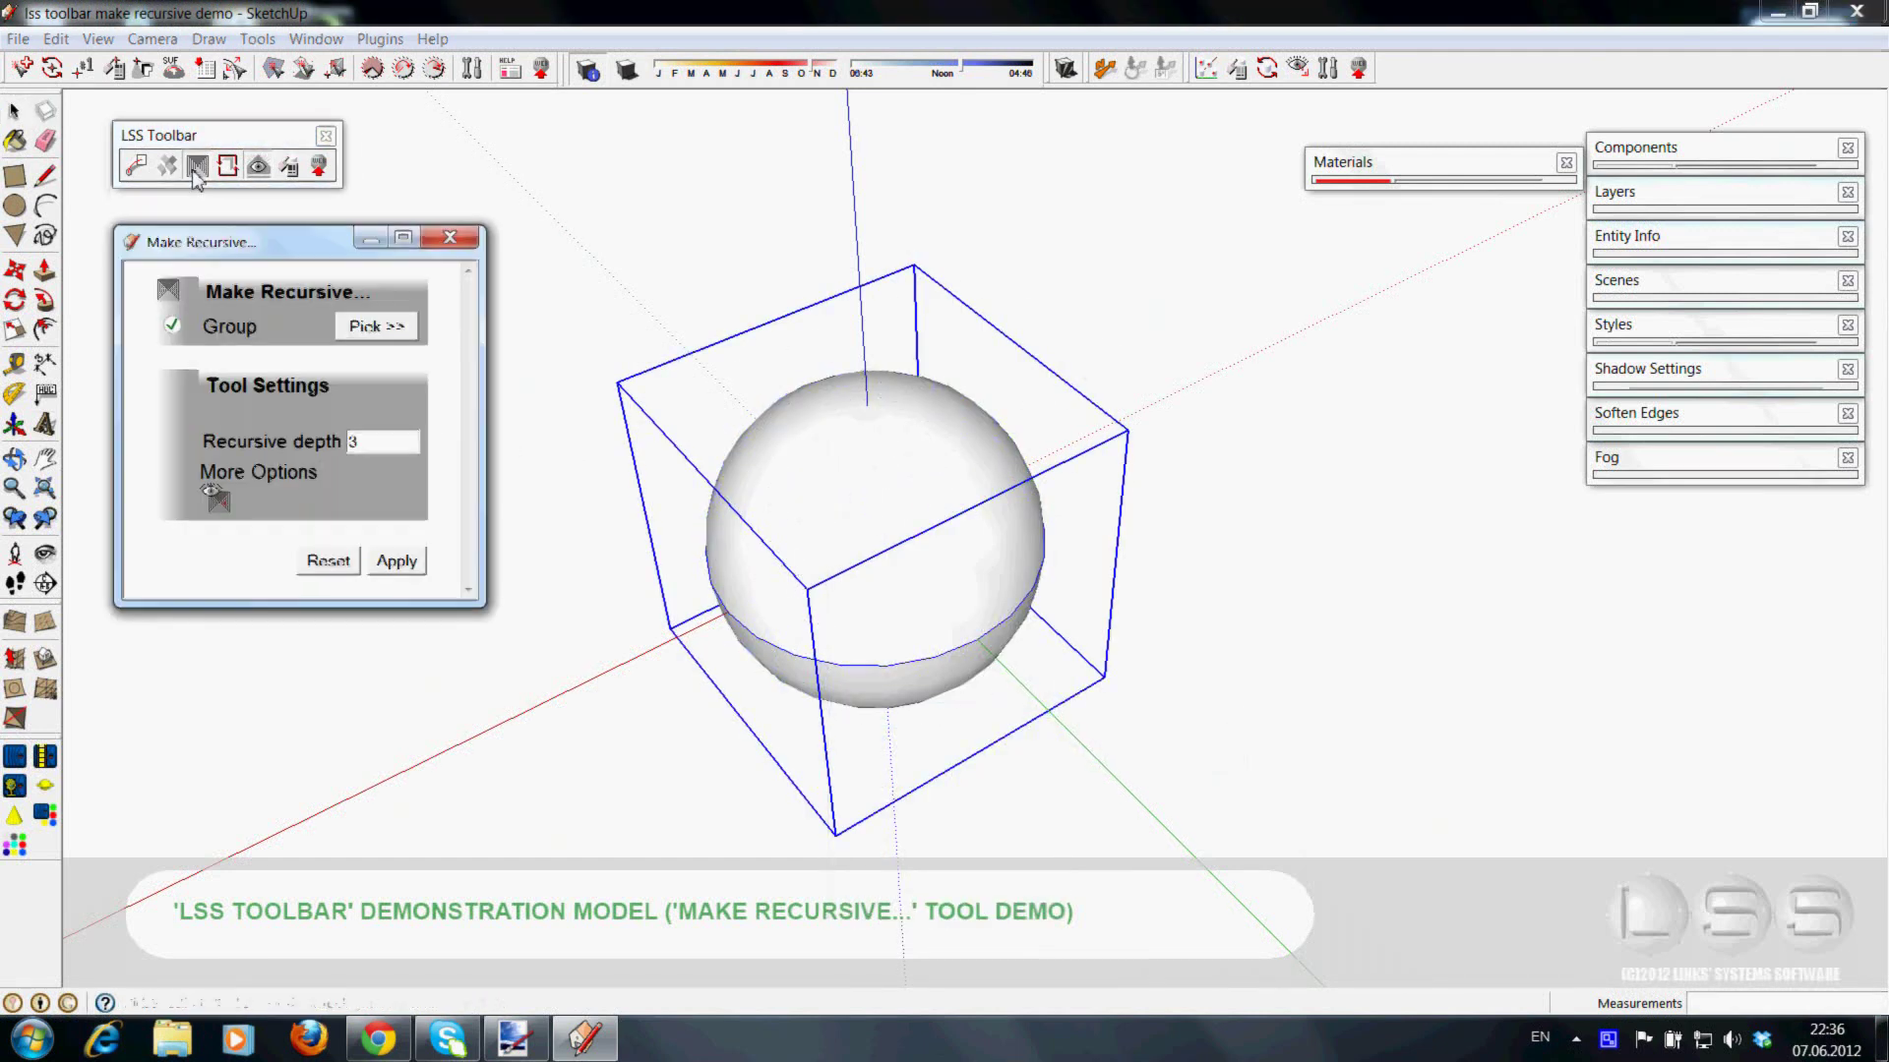
mouse_move(834, 569)
middle_mouse_down()
mouse_move(893, 640)
mouse_move(1037, 493)
mouse_move(991, 575)
mouse_move(941, 441)
middle_mouse_up()
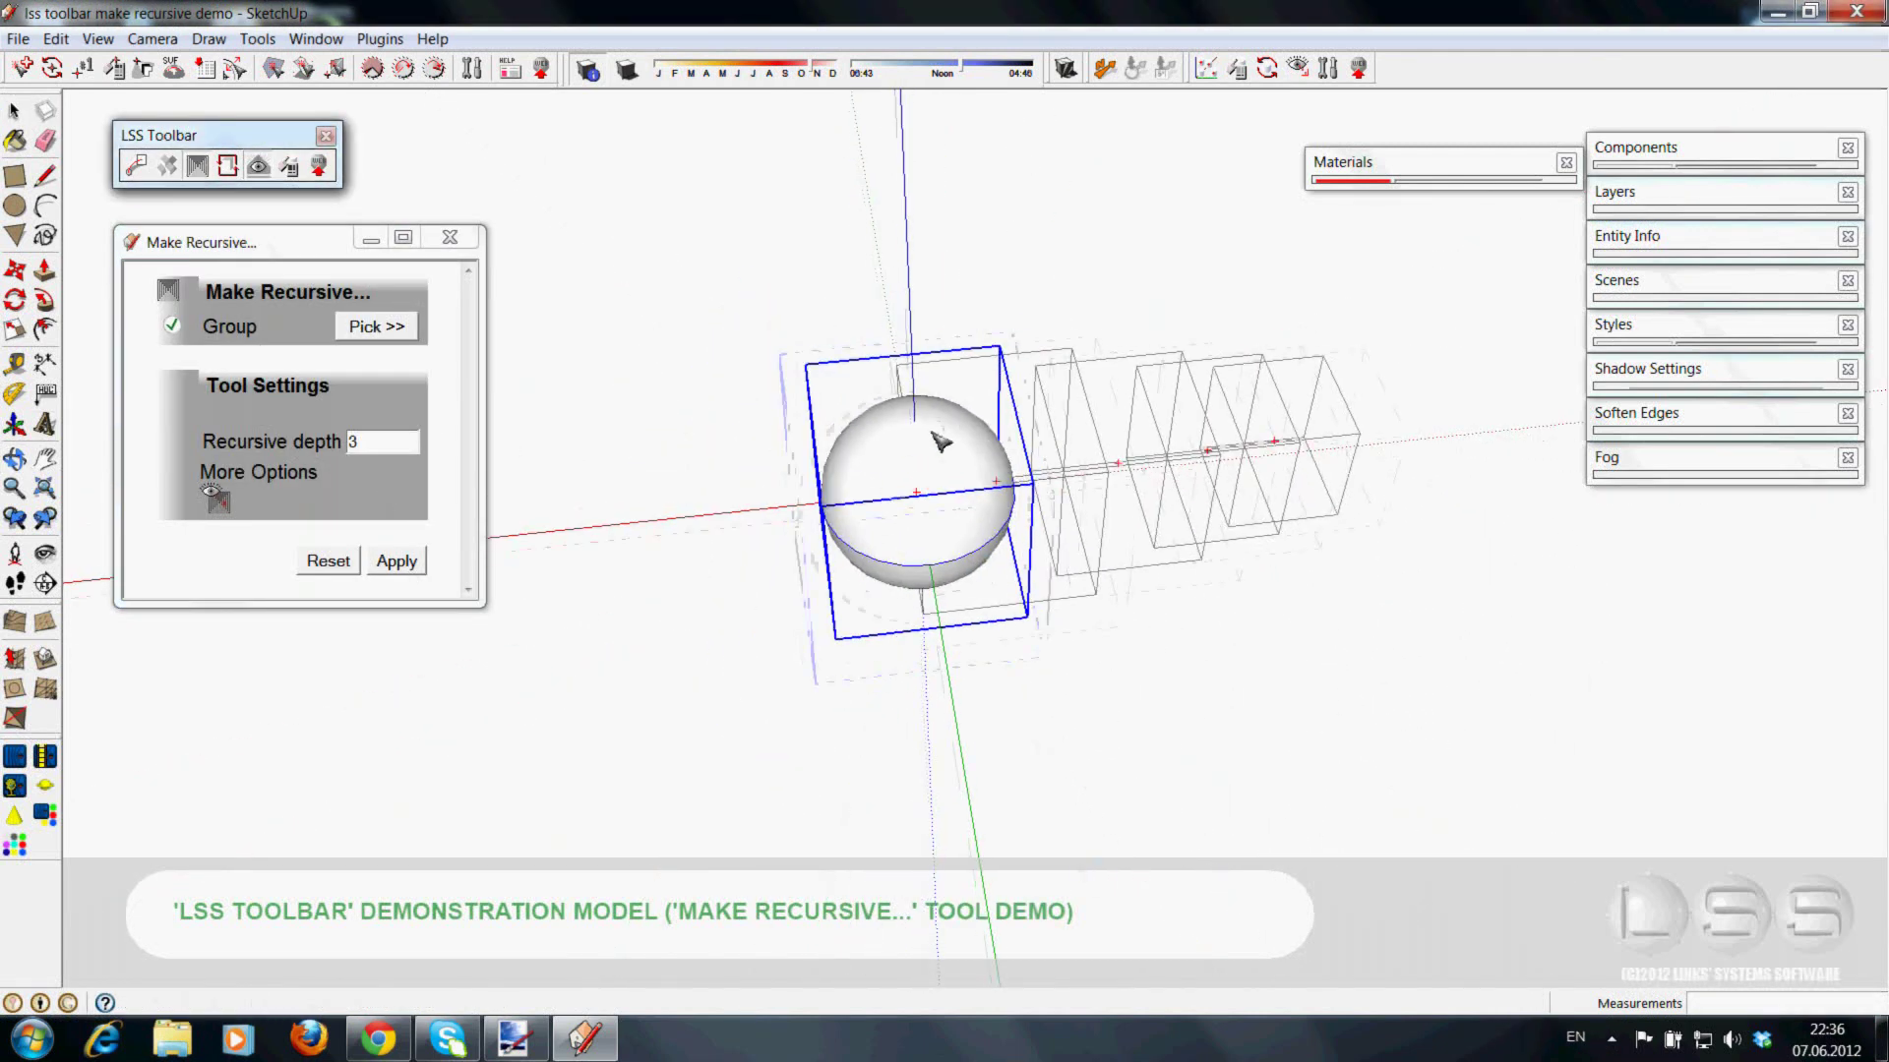
left_click(378, 572)
double_click(915, 522)
mouse_move(915, 522)
middle_mouse_down()
mouse_move(843, 304)
mouse_move(918, 426)
middle_mouse_up()
- Move the first sphere copy upward so the chain rises
left_click(919, 426)
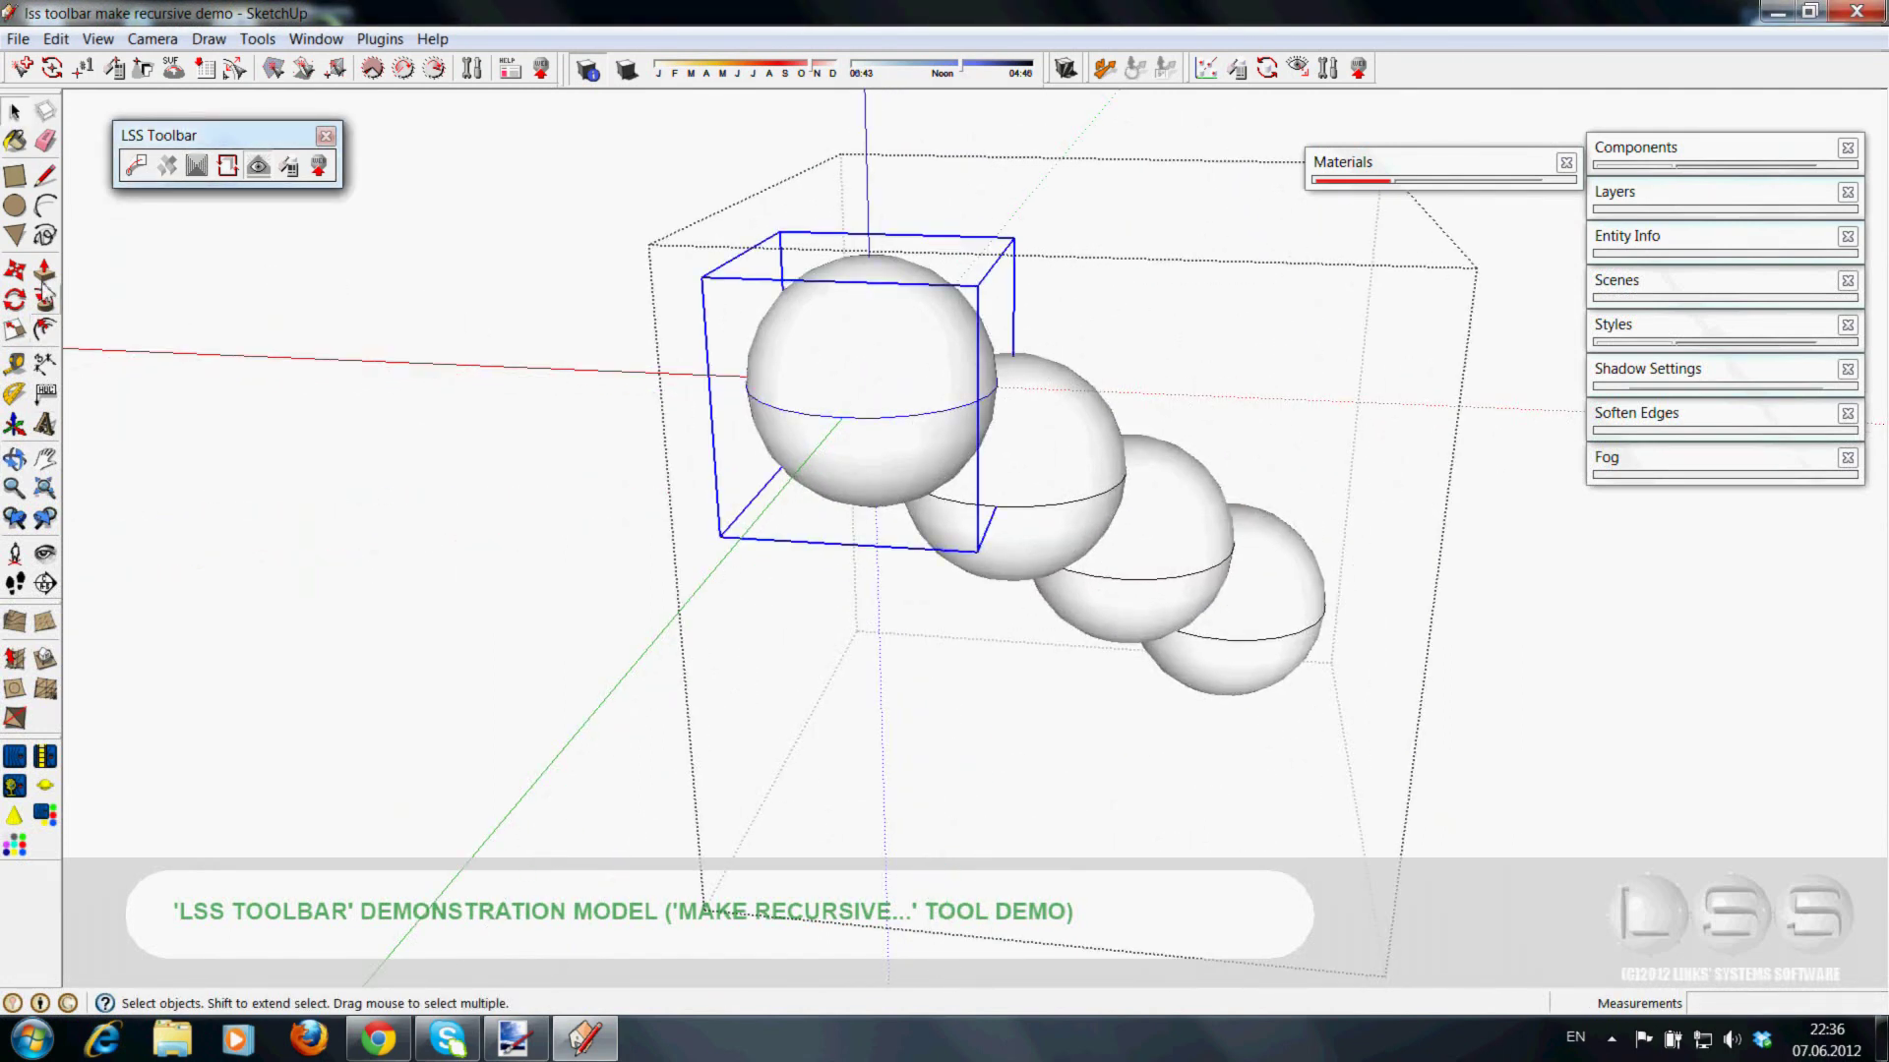
mouse_move(836, 470)
middle_mouse_down()
mouse_move(944, 295)
mouse_move(927, 433)
middle_mouse_up()
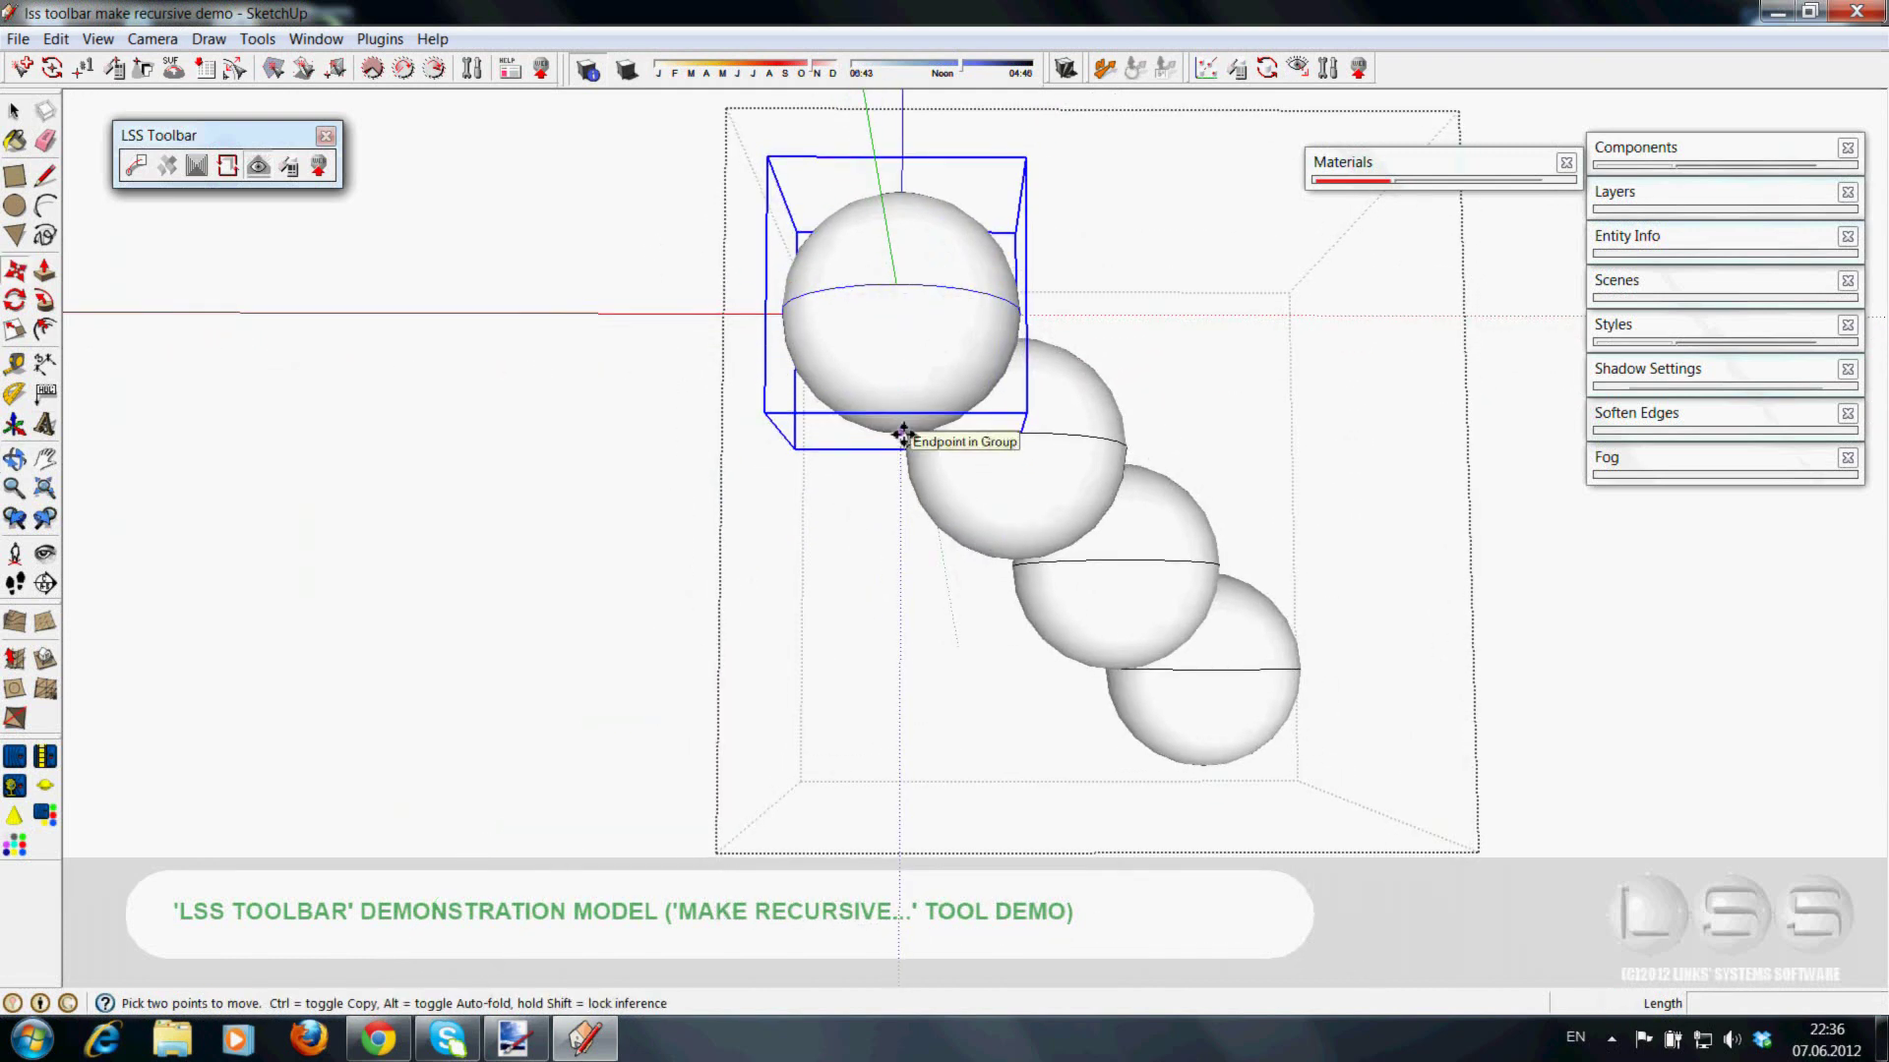
left_click(903, 434)
mouse_move(899, 295)
middle_mouse_down()
mouse_move(789, 521)
mouse_move(844, 203)
mouse_move(778, 429)
middle_mouse_up()
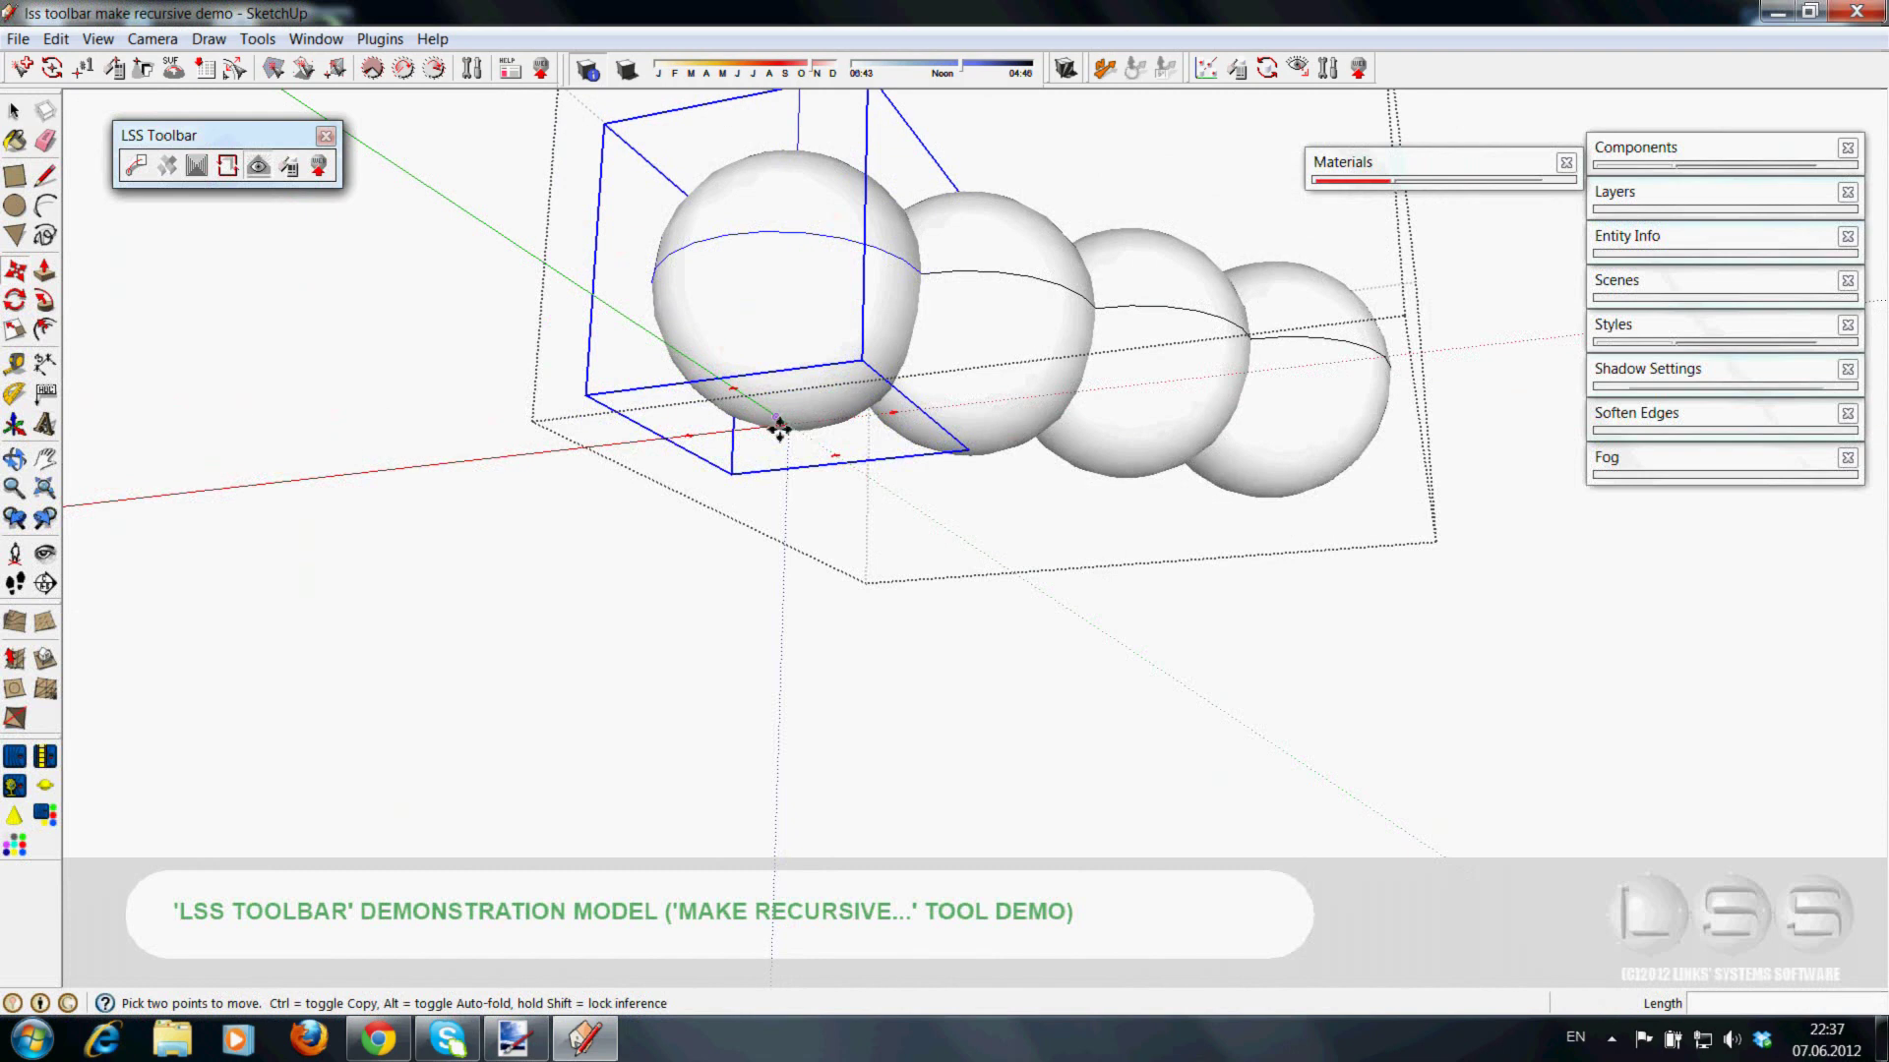
mouse_move(973, 190)
middle_mouse_down()
mouse_move(932, 738)
mouse_move(986, 751)
mouse_move(559, 462)
middle_mouse_up()
- Shrink and rotate the first sphere copy, then exit and select the sphere group
left_click(29, 333)
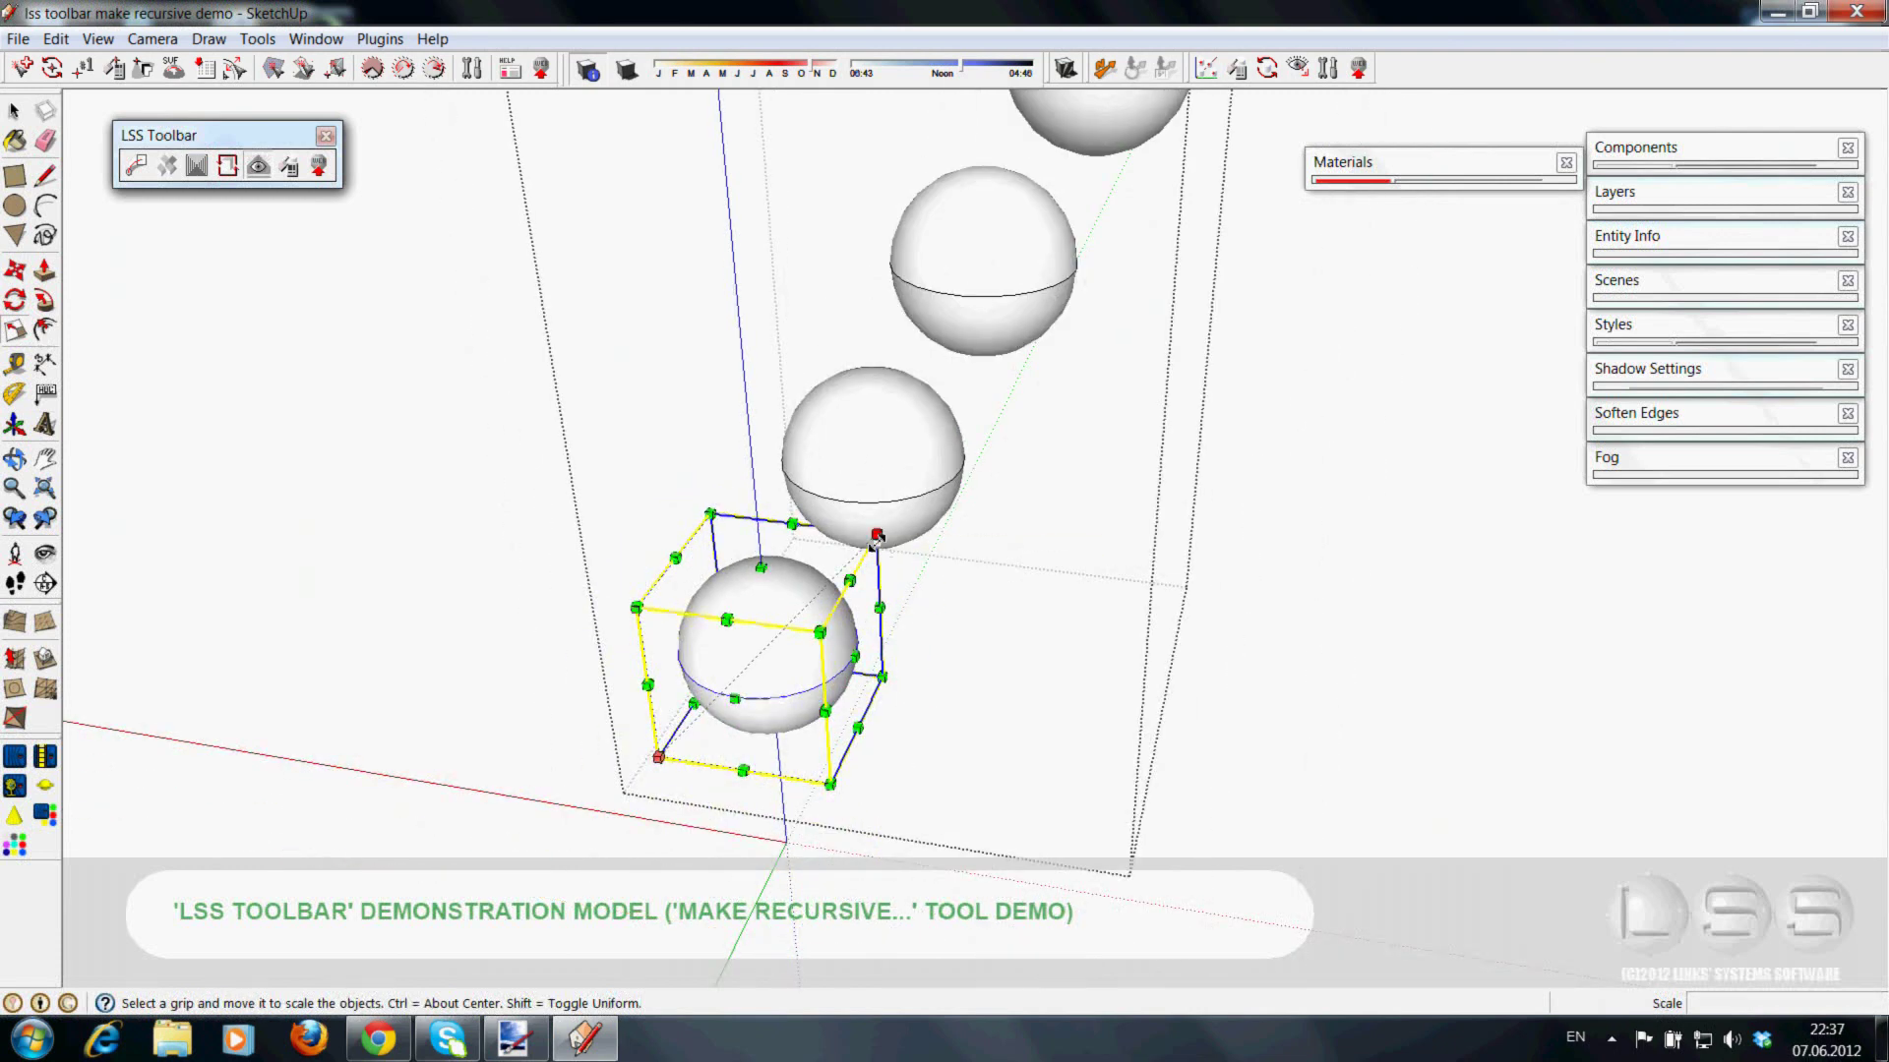
scroll(876, 688, "down", 3)
middle_click_drag(877, 696, 872, 746)
key("m")
left_click(829, 580)
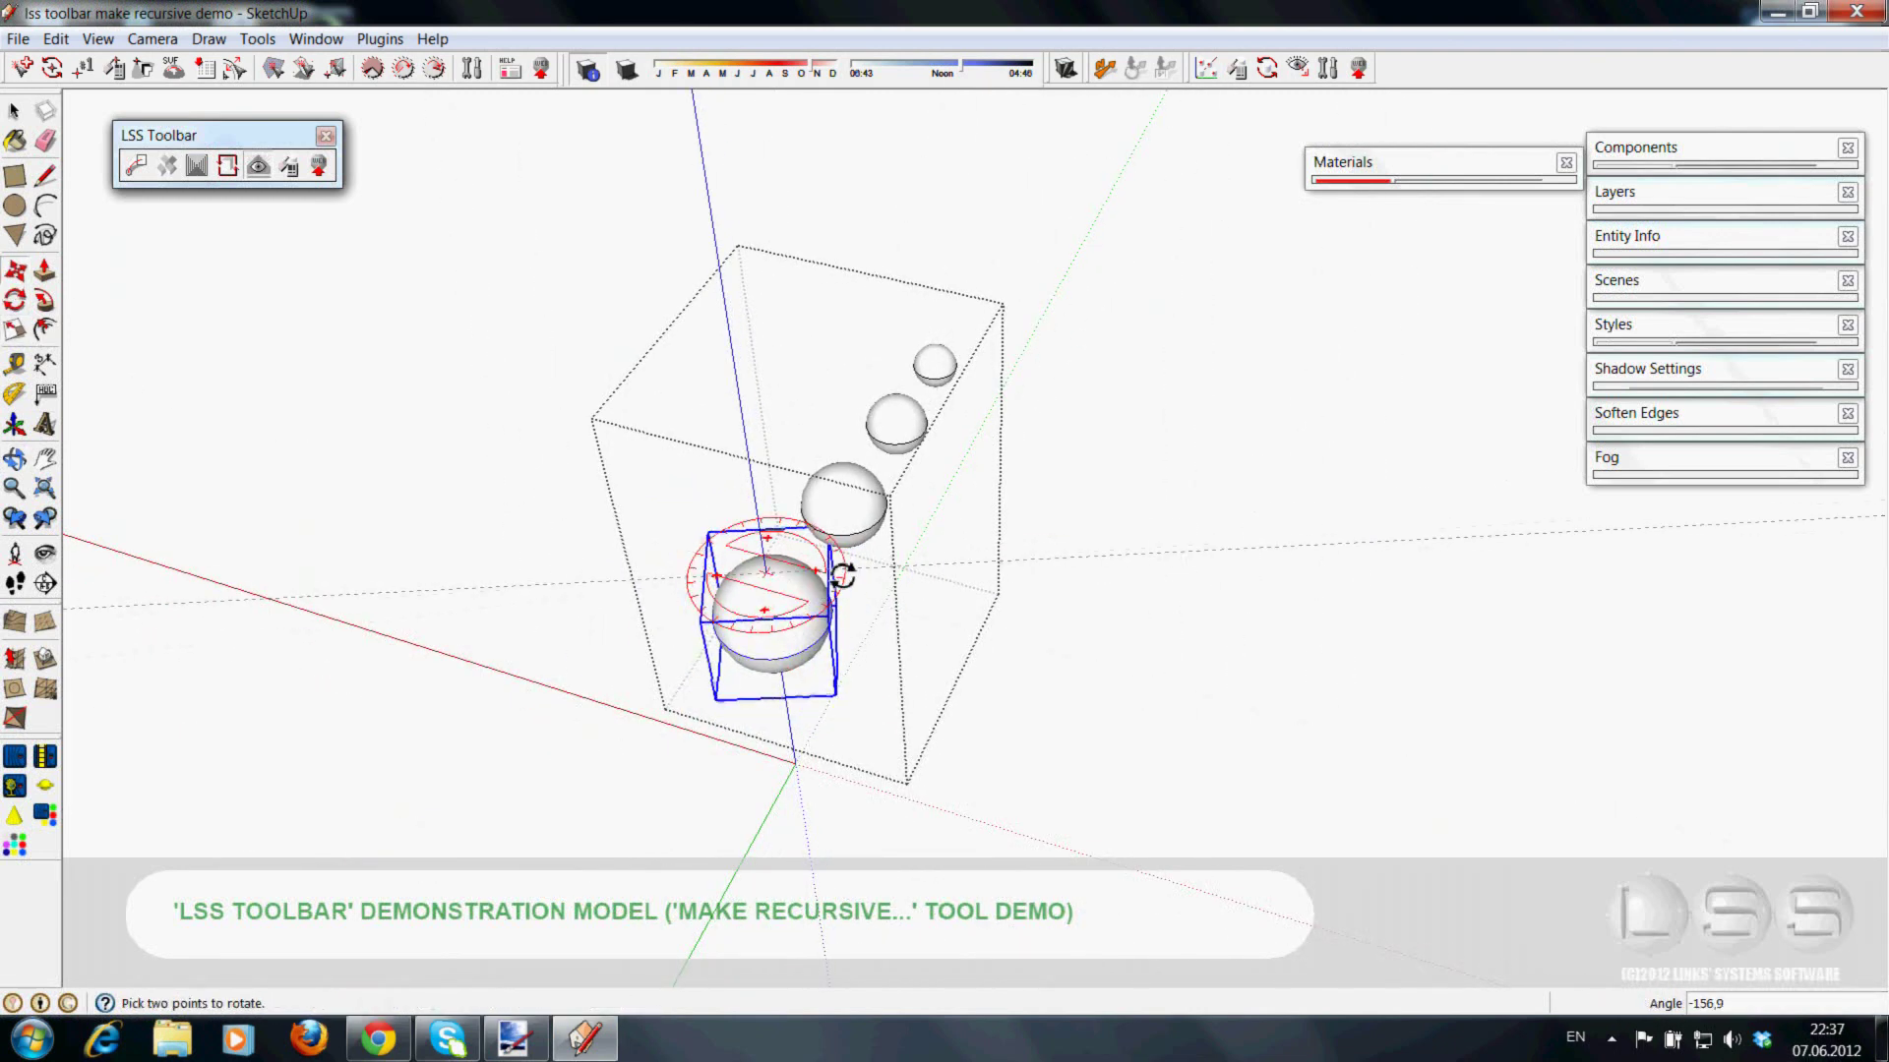
key("m")
left_click(15, 110)
left_click(286, 439)
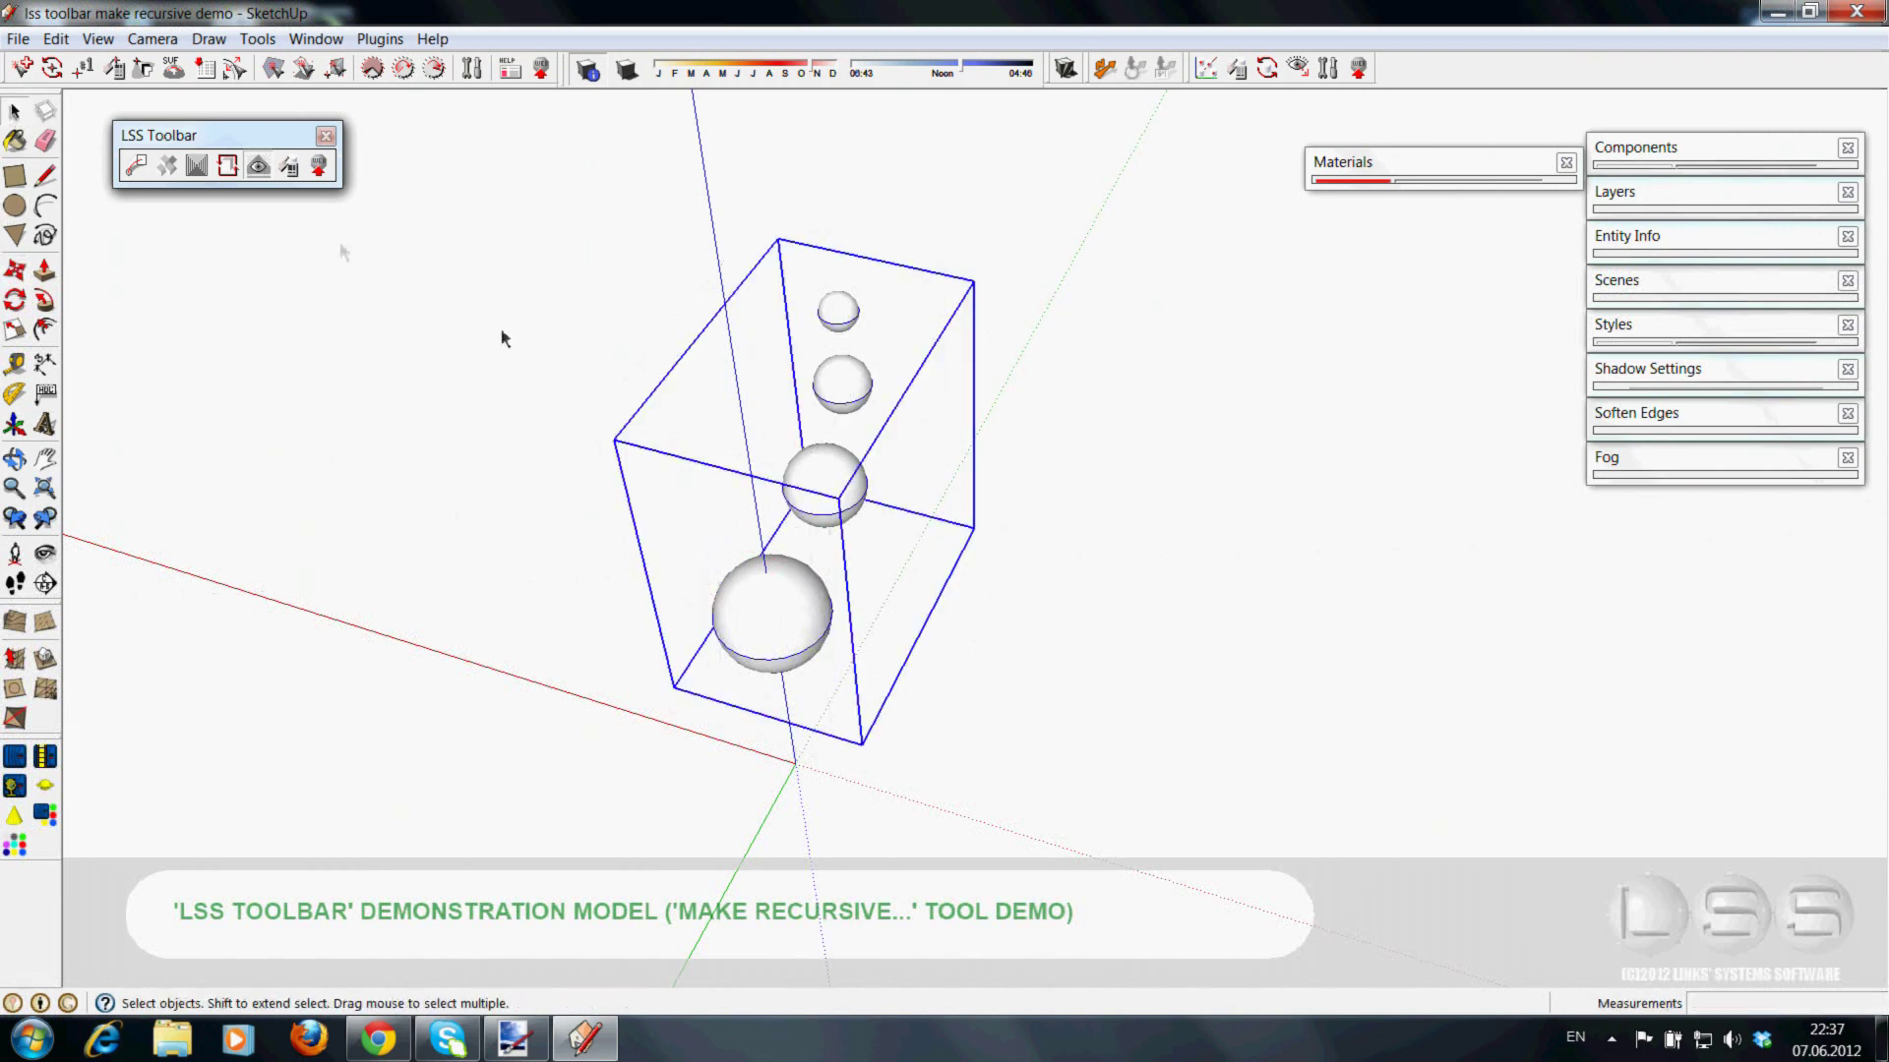
- Apply recursion depth 5, then move the bottom sphere up and to the left
left_click(204, 173)
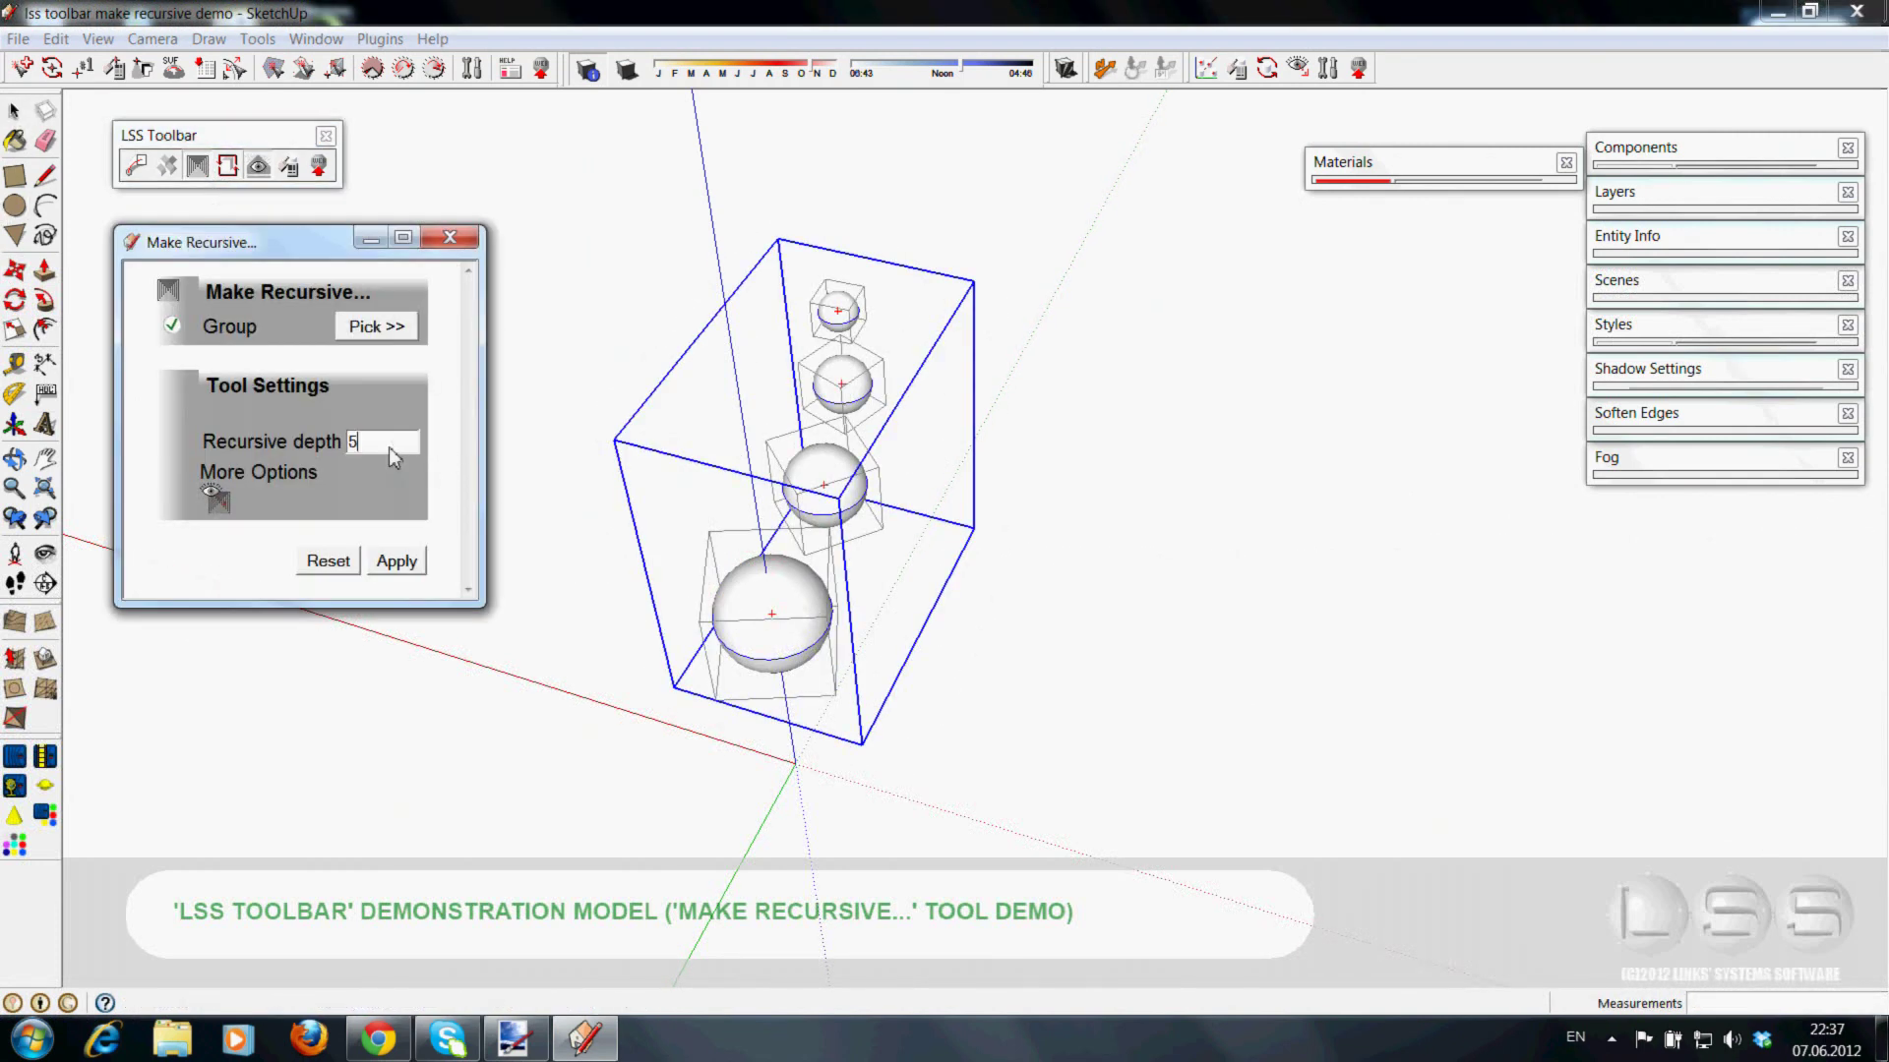
left_click(396, 565)
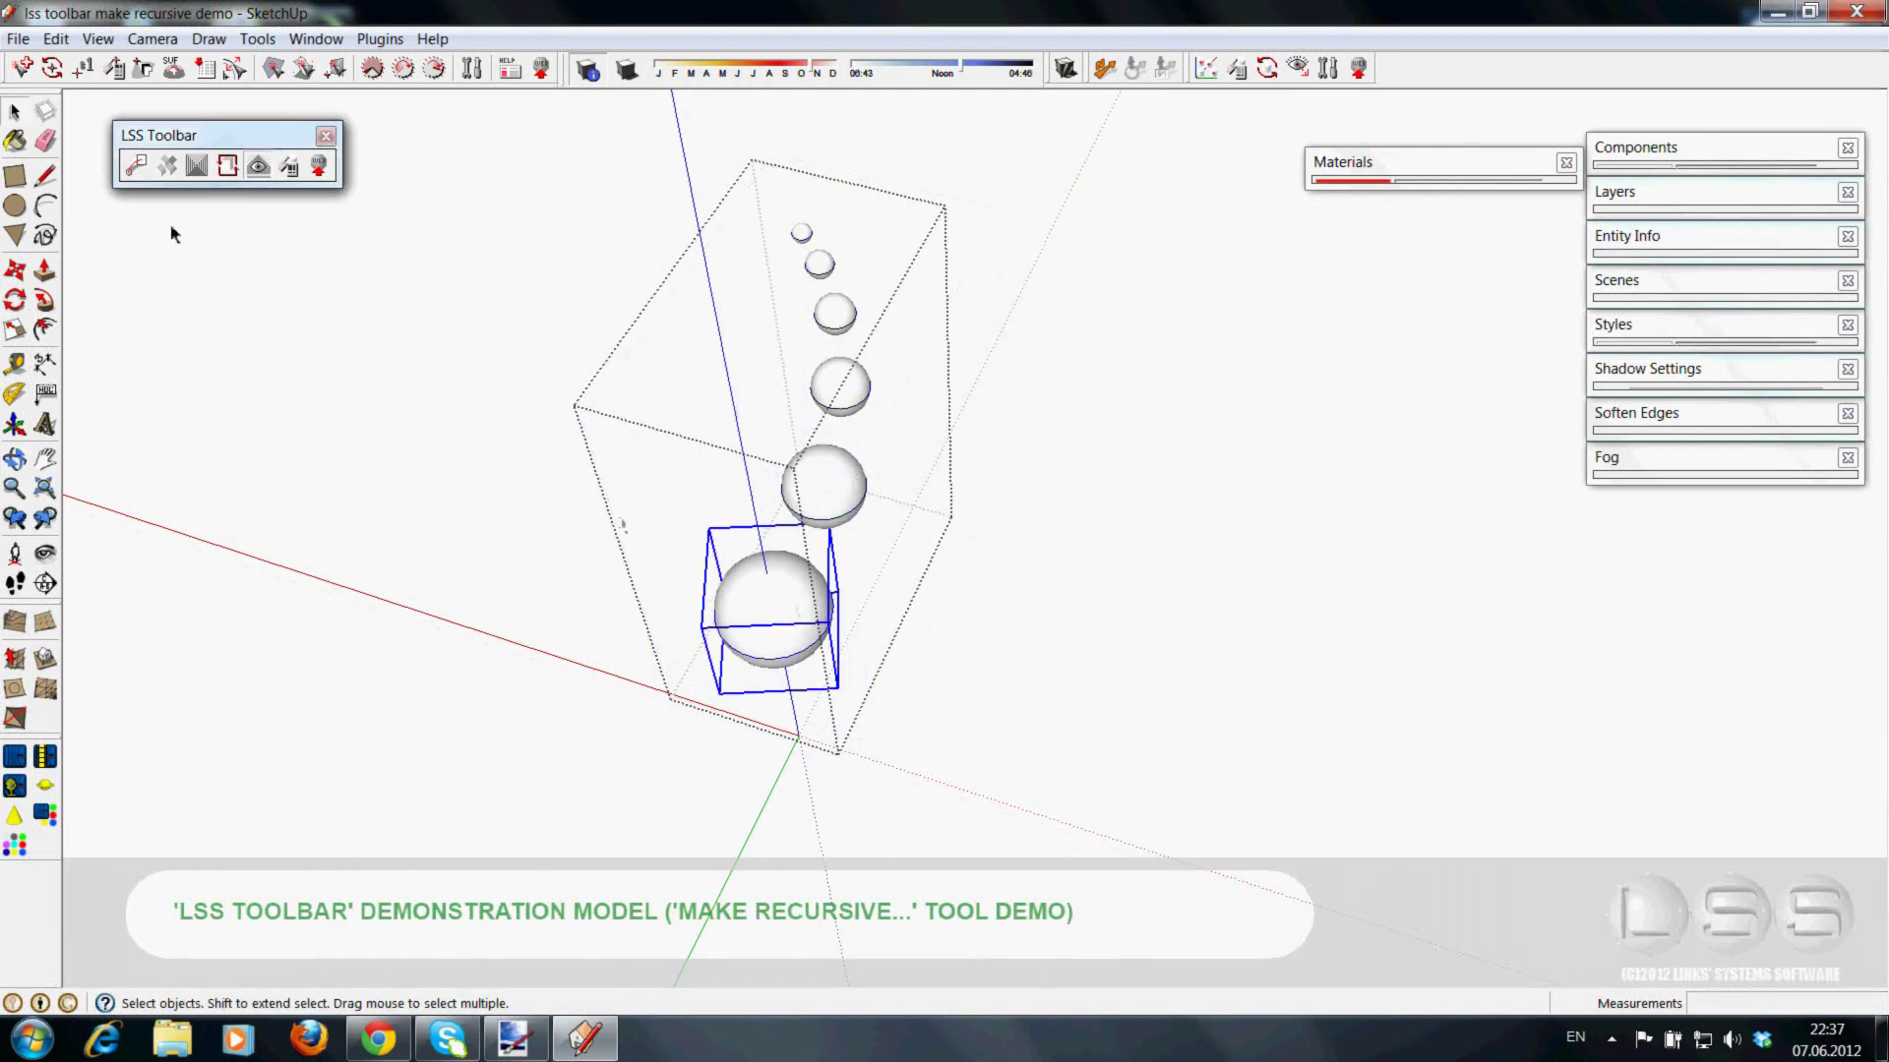
left_click(16, 278)
left_click(815, 730)
left_click(679, 679)
middle_click_drag(717, 688, 666, 466)
- Rotate the selected sphere's box 30° twice so the spheres fan out into branches
key("q")
left_click(675, 615)
left_click(688, 585)
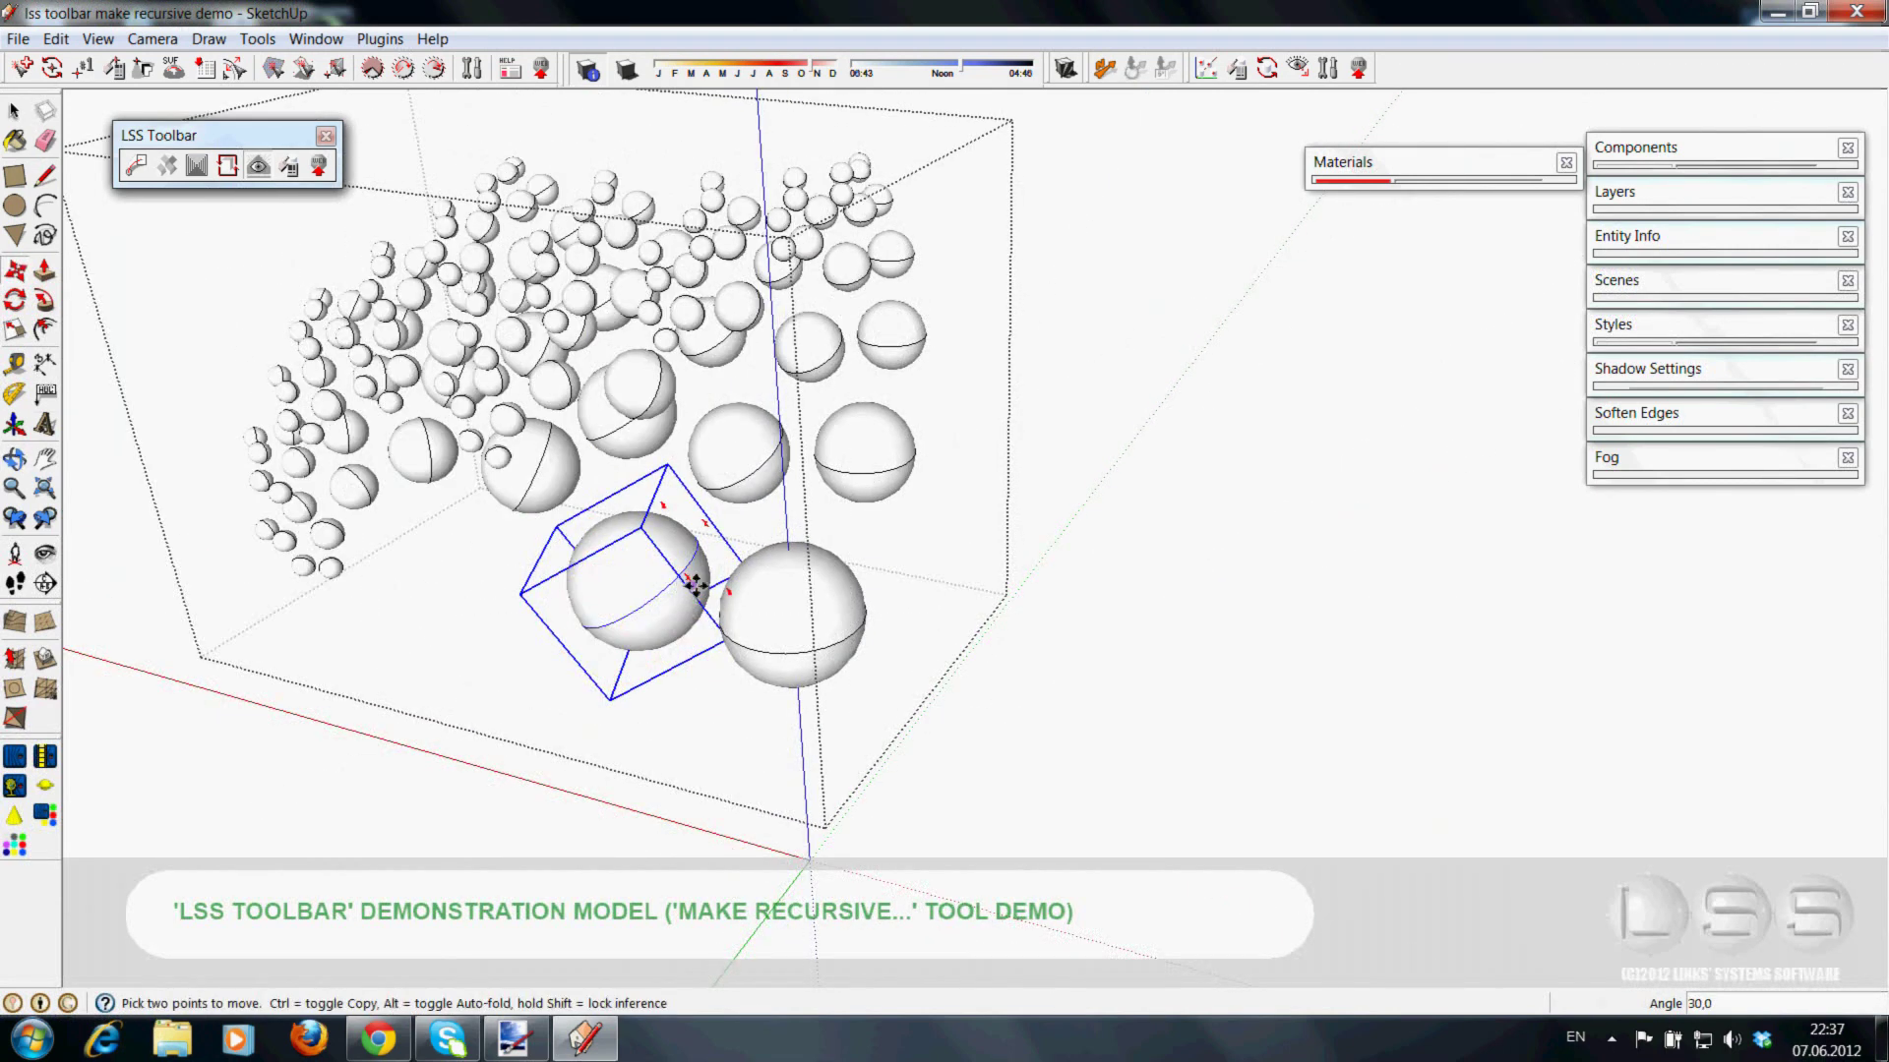
key("m")
middle_click_drag(750, 619, 665, 512)
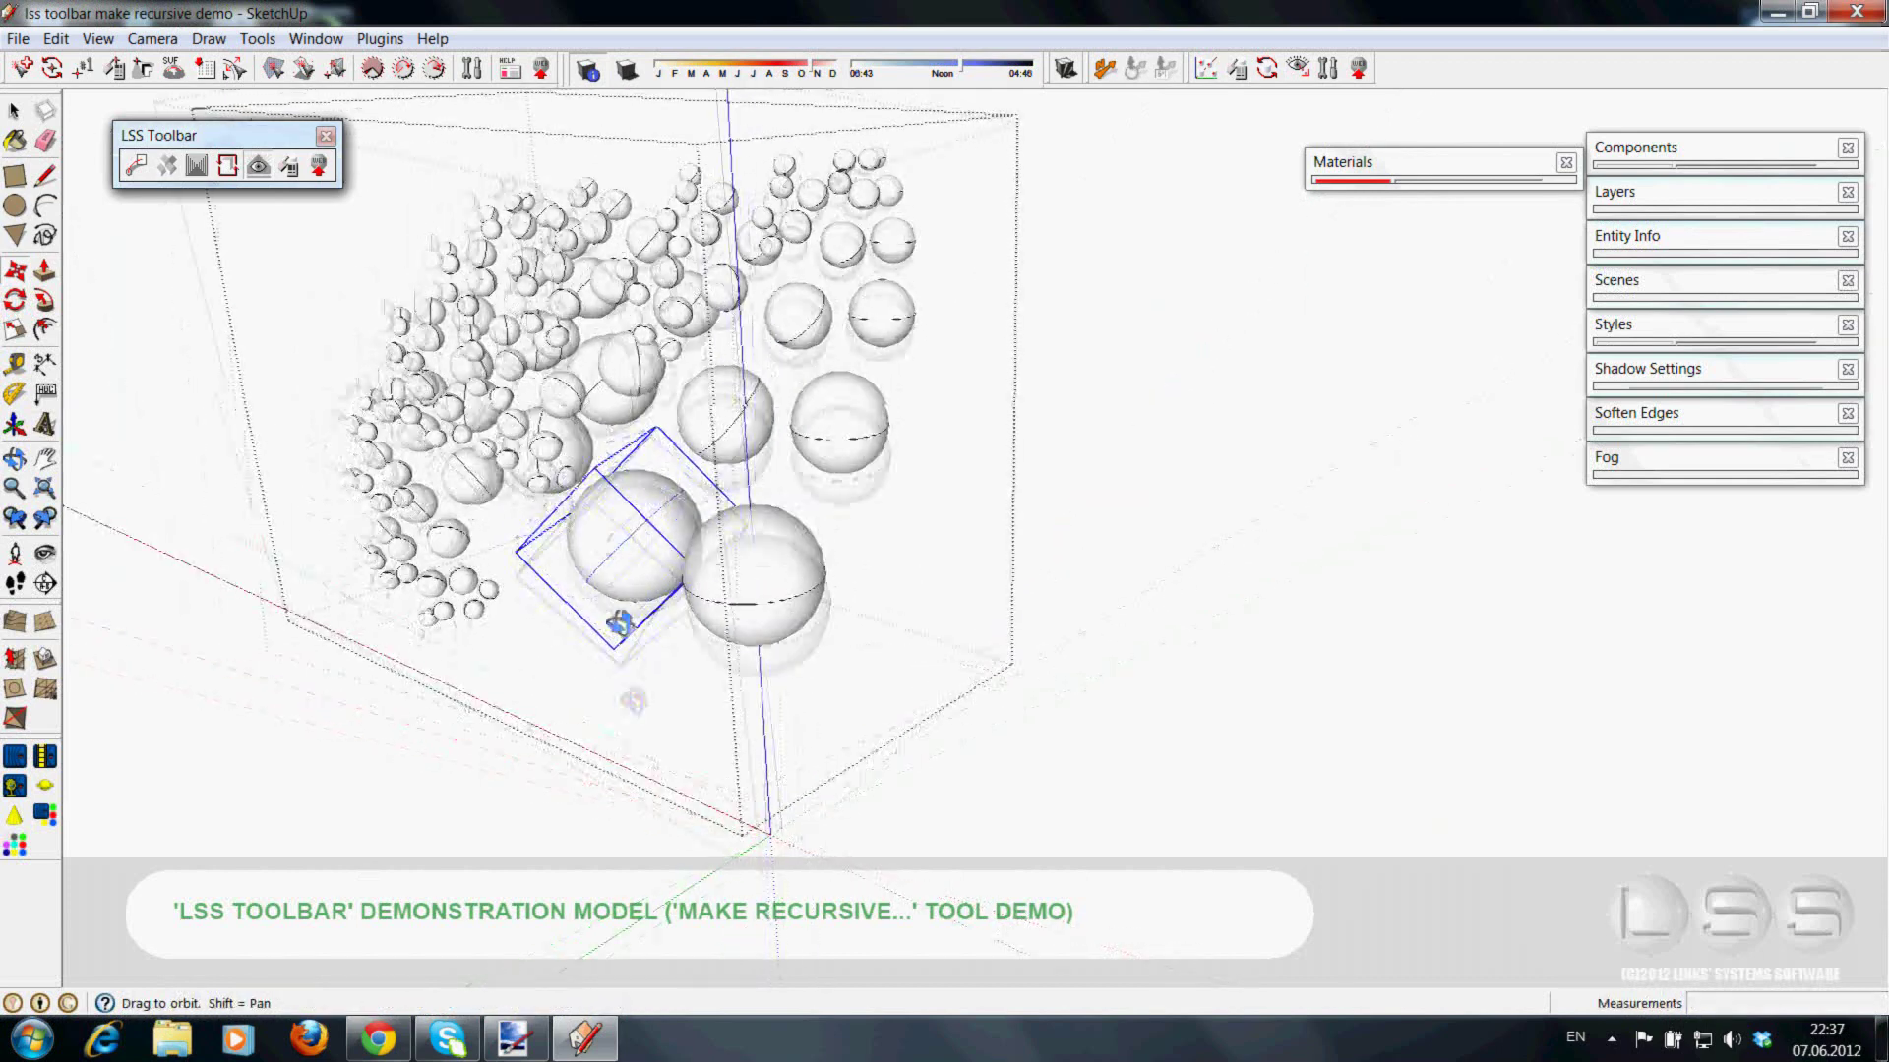
key("q")
left_click(673, 504)
left_click(676, 500)
left_click(679, 495)
middle_click_drag(679, 495, 920, 536)
left_click(15, 329)
- Rotate the large neighbouring sphere about 90.7° to grow a dense, tree-shaped sphere fractal
middle_click_drag(753, 450, 758, 679)
scroll(689, 590, "up", 3)
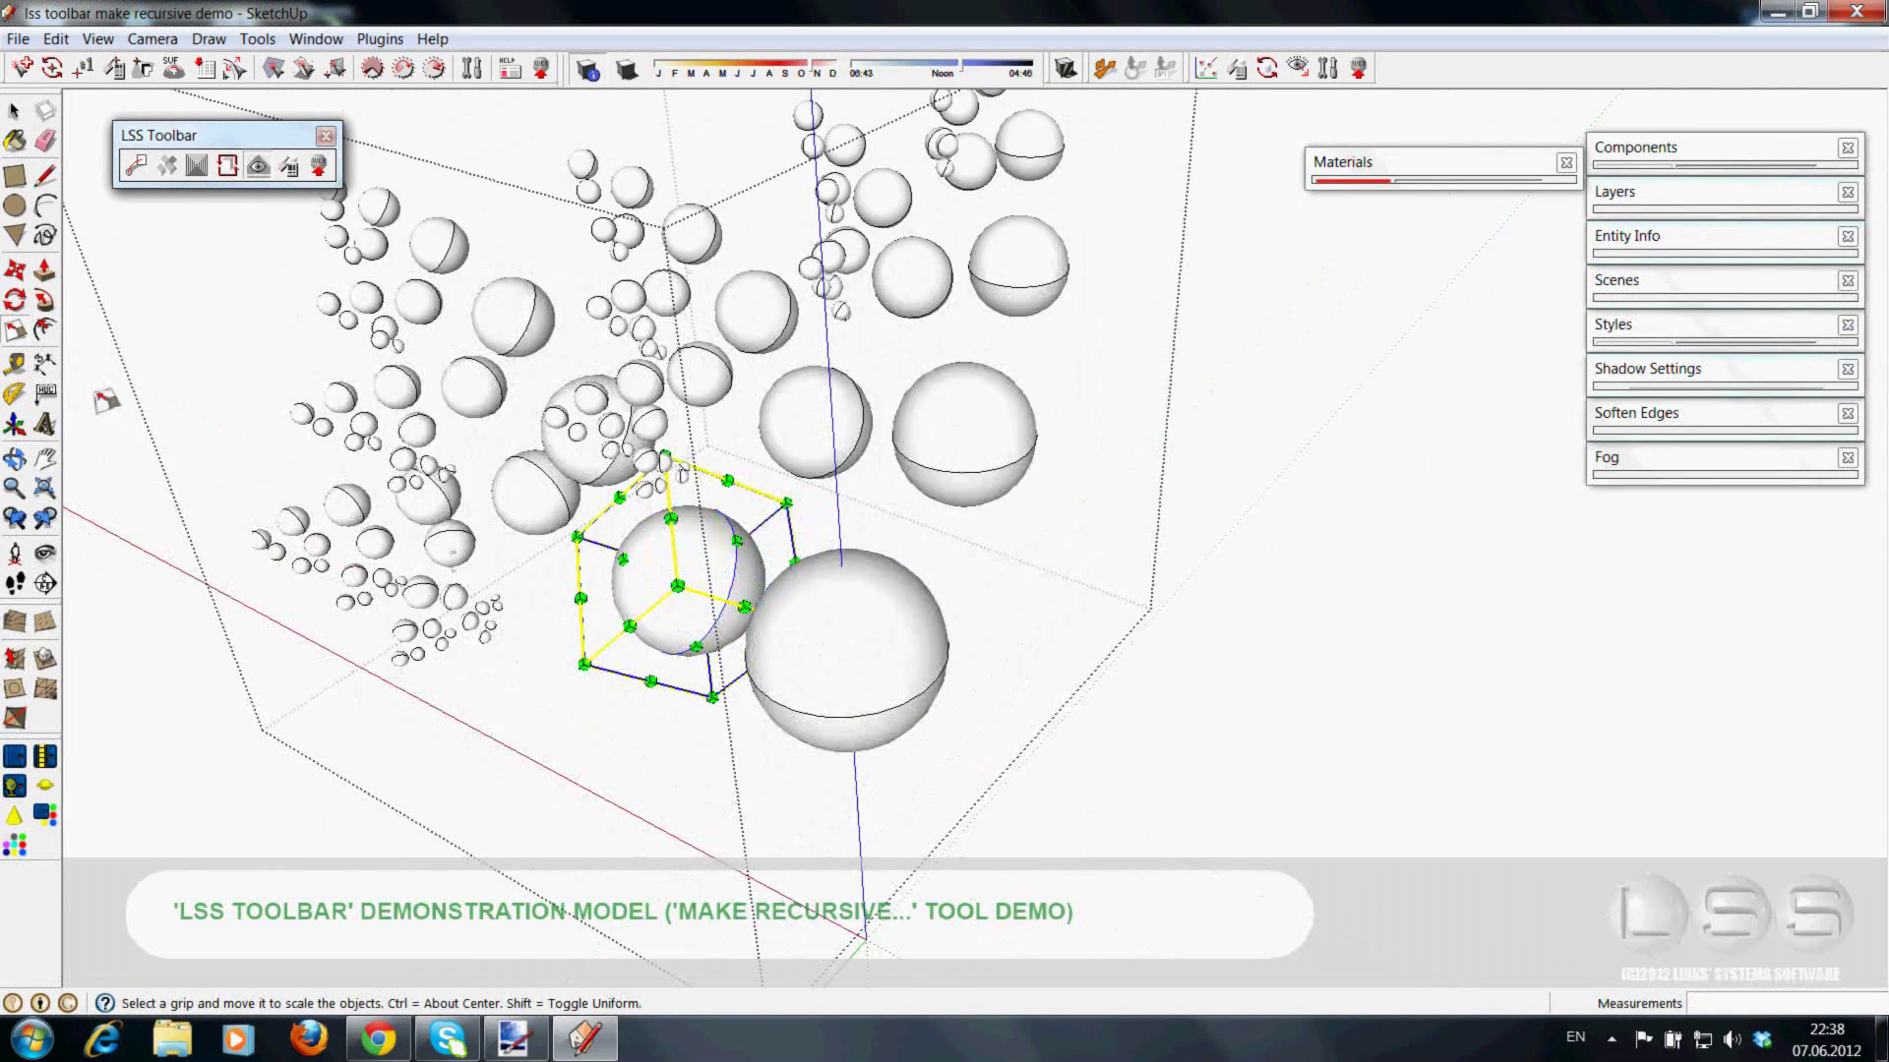
left_click(16, 300)
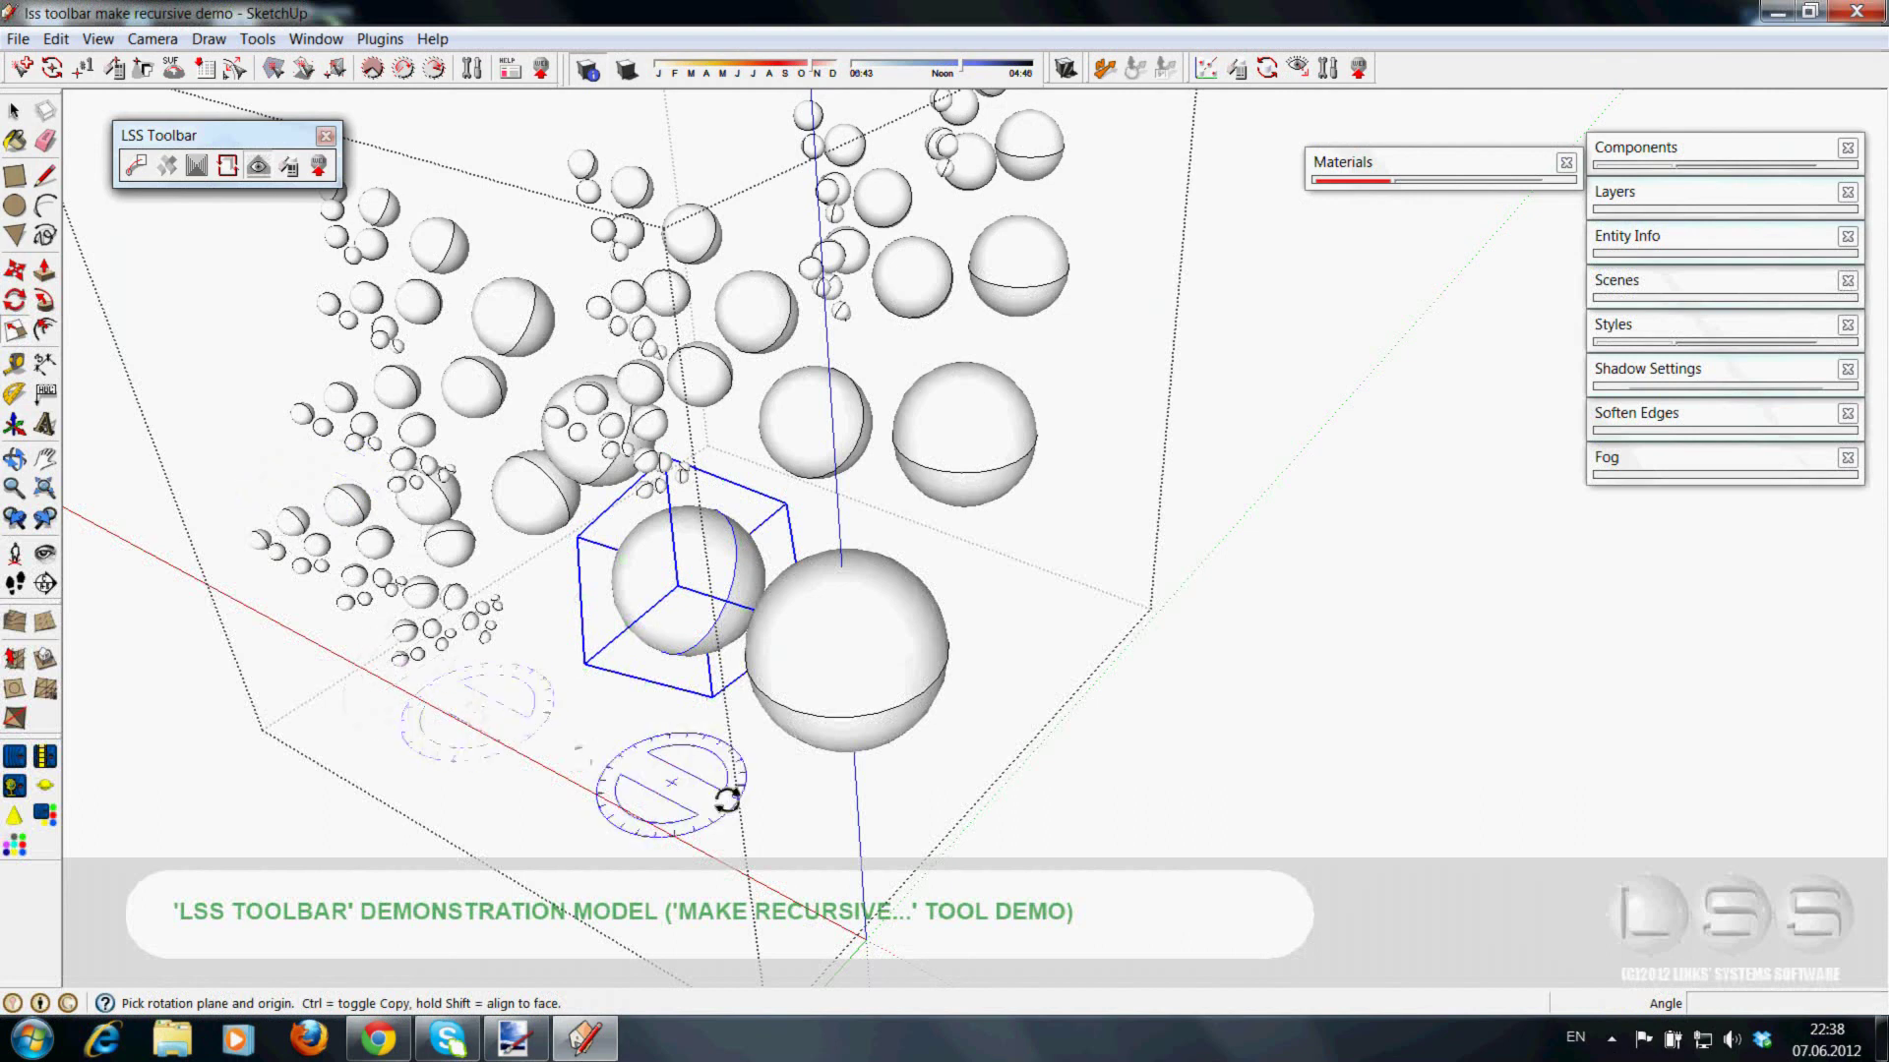
left_click(841, 566)
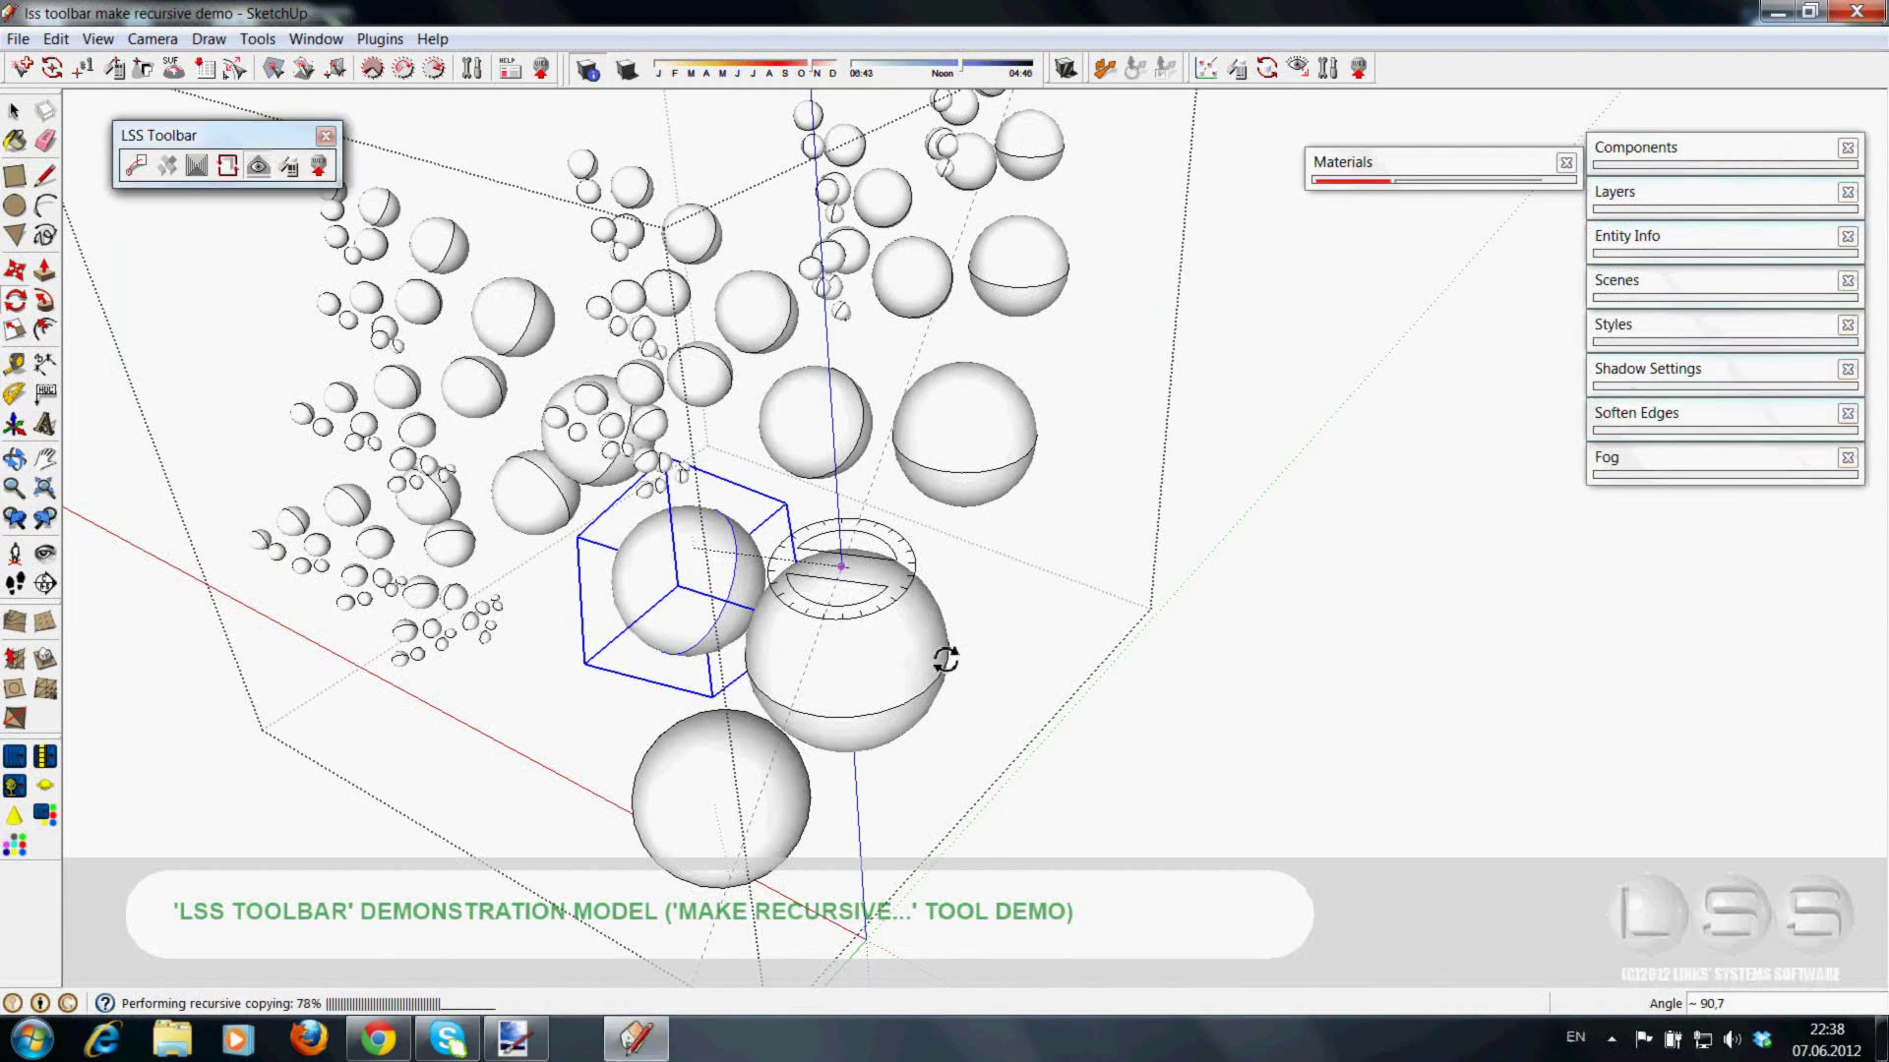
mouse_move(1515, 657)
middle_mouse_down()
mouse_move(1231, 590)
mouse_move(1247, 485)
mouse_move(1568, 695)
mouse_move(1305, 551)
mouse_move(1437, 776)
mouse_move(889, 603)
middle_mouse_up()
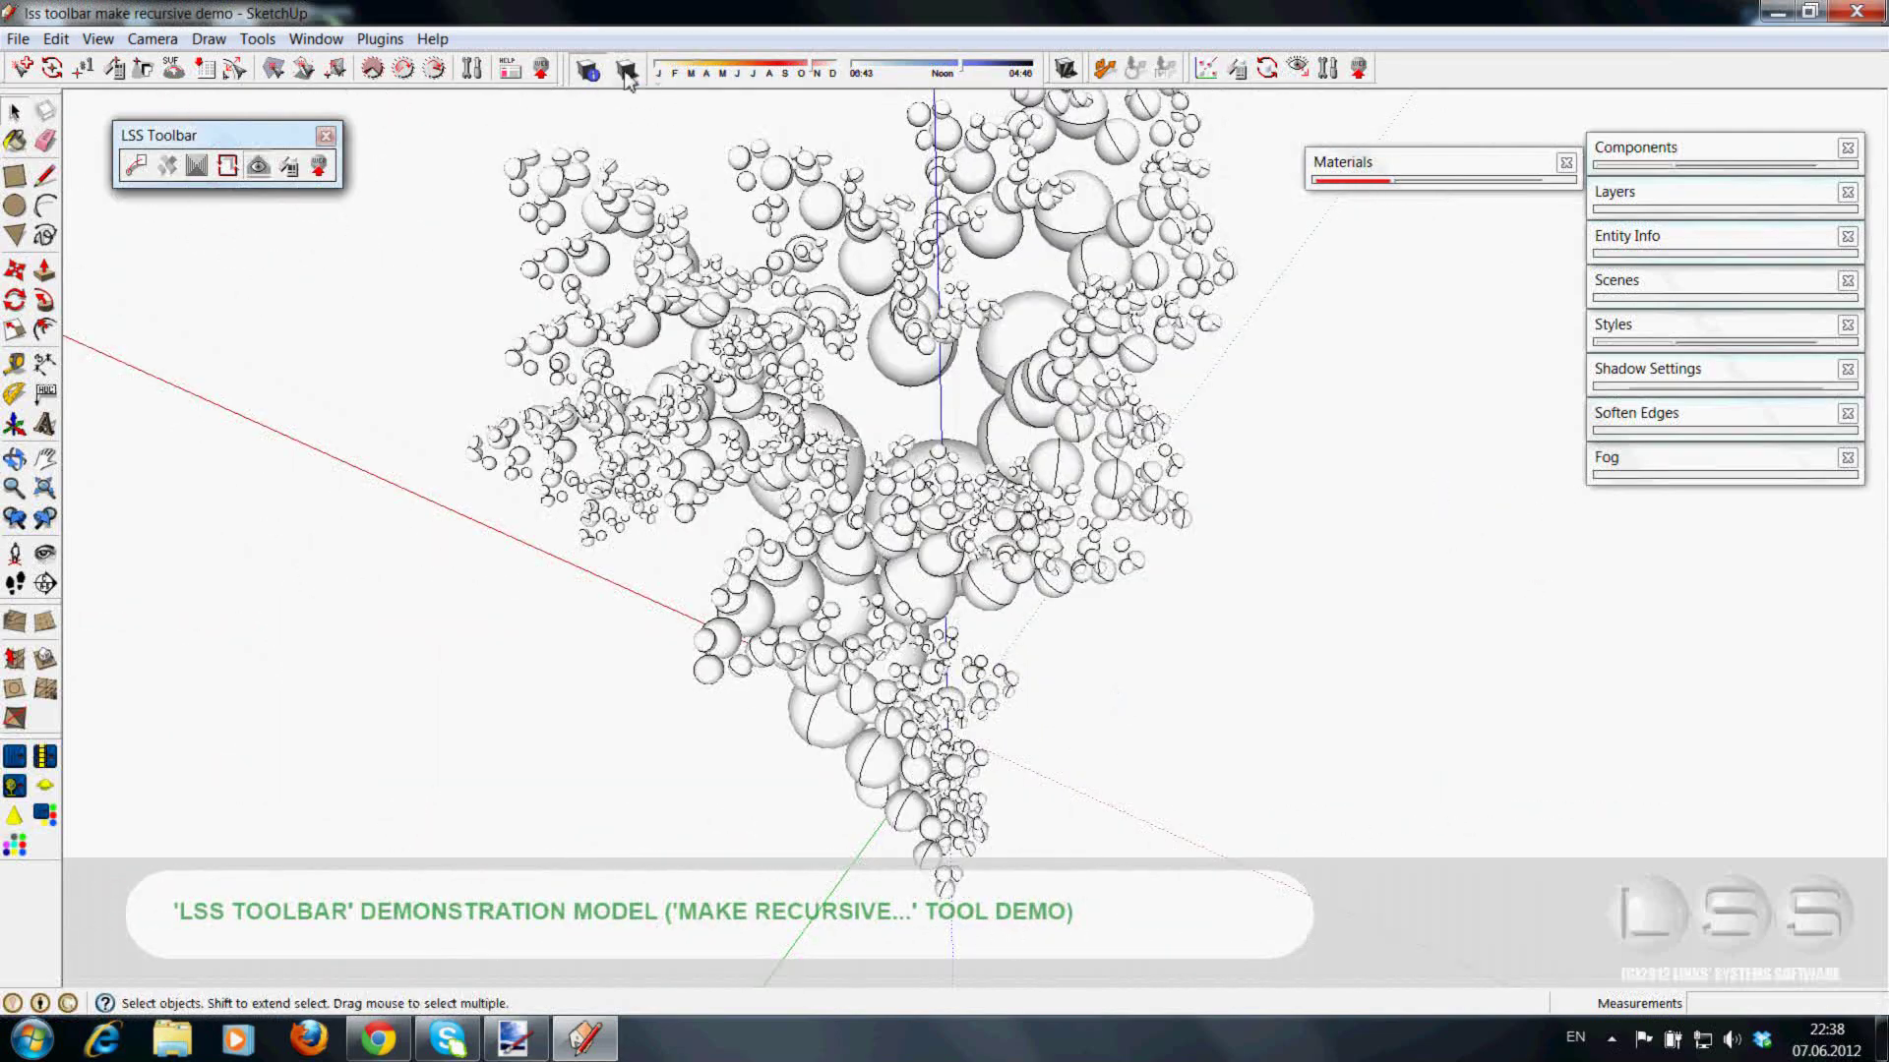
- Orbit around the shadow-casting sphere fractal to inspect it from close, low angles
mouse_move(1333, 558)
middle_mouse_down()
mouse_move(1226, 570)
mouse_move(1332, 640)
mouse_move(1020, 666)
mouse_move(1003, 472)
mouse_move(747, 439)
mouse_move(1037, 767)
mouse_move(1005, 503)
mouse_move(1160, 539)
middle_mouse_up()
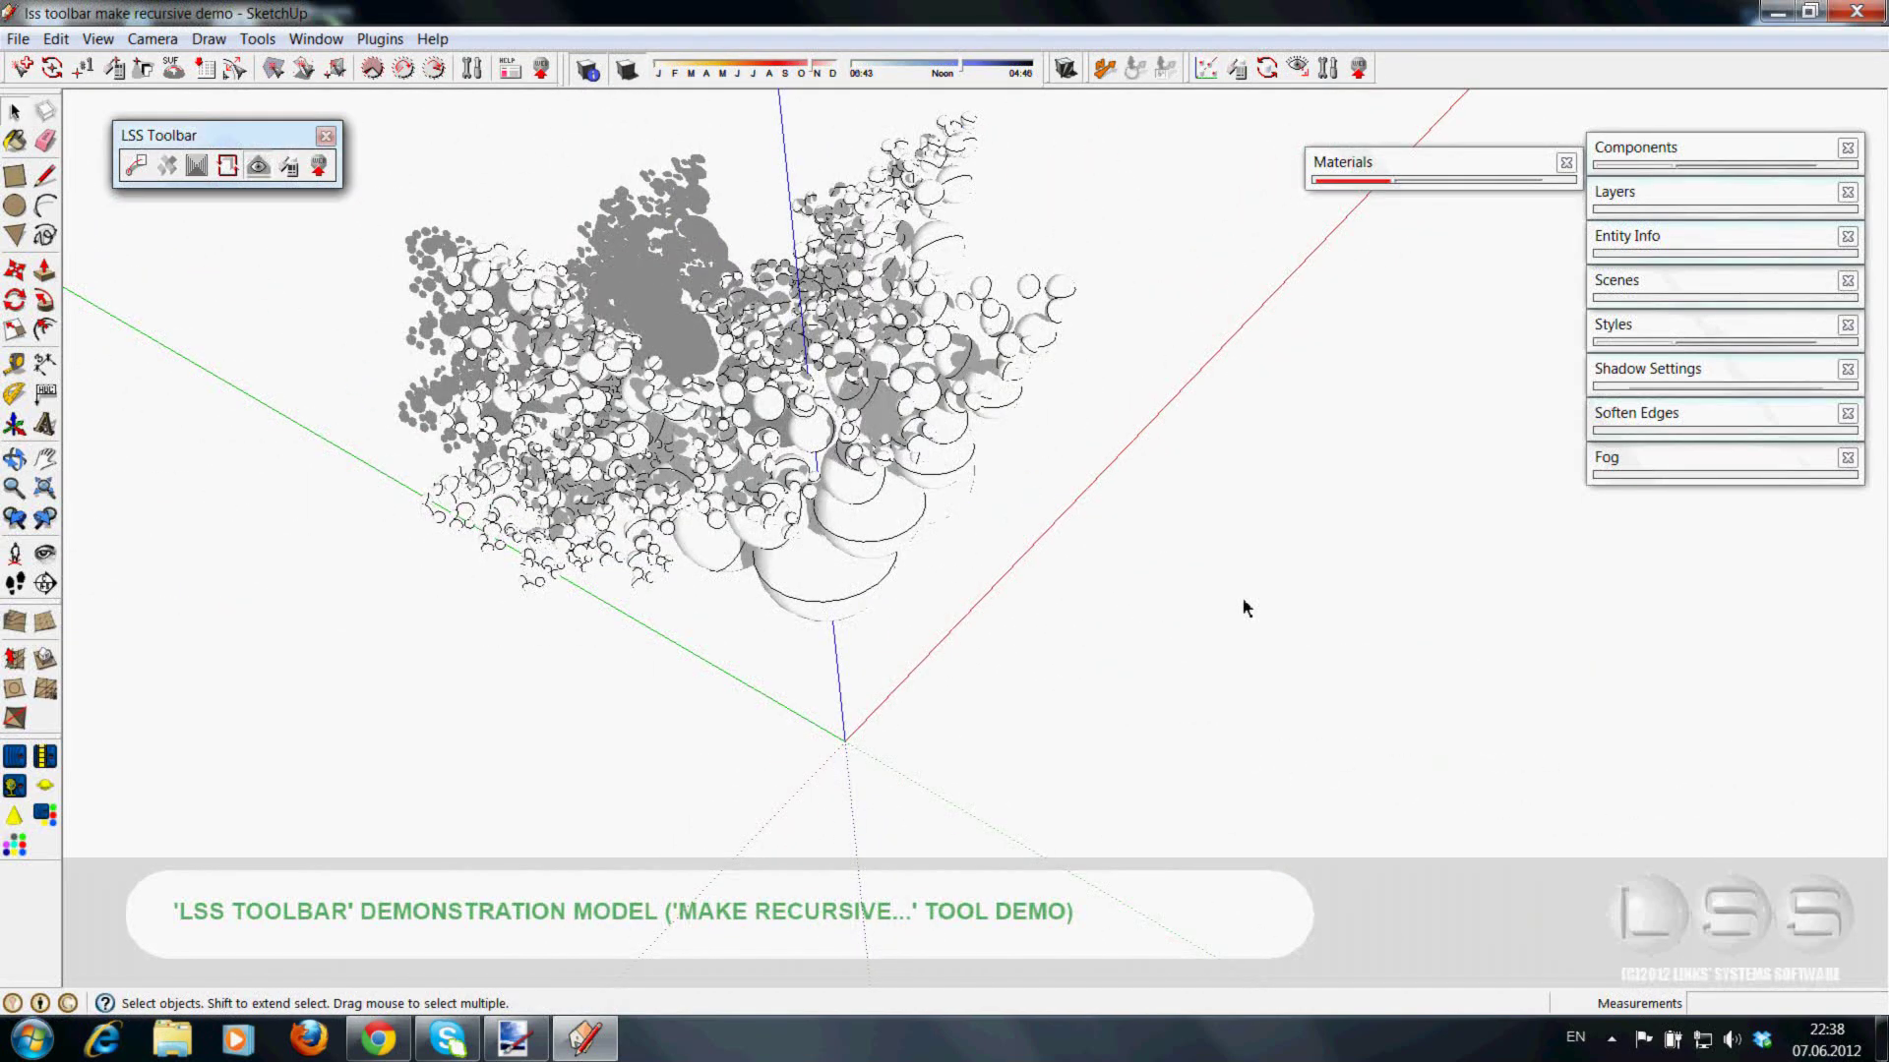
mouse_move(611, 281)
middle_mouse_down()
mouse_move(906, 476)
mouse_move(1230, 507)
middle_mouse_up()
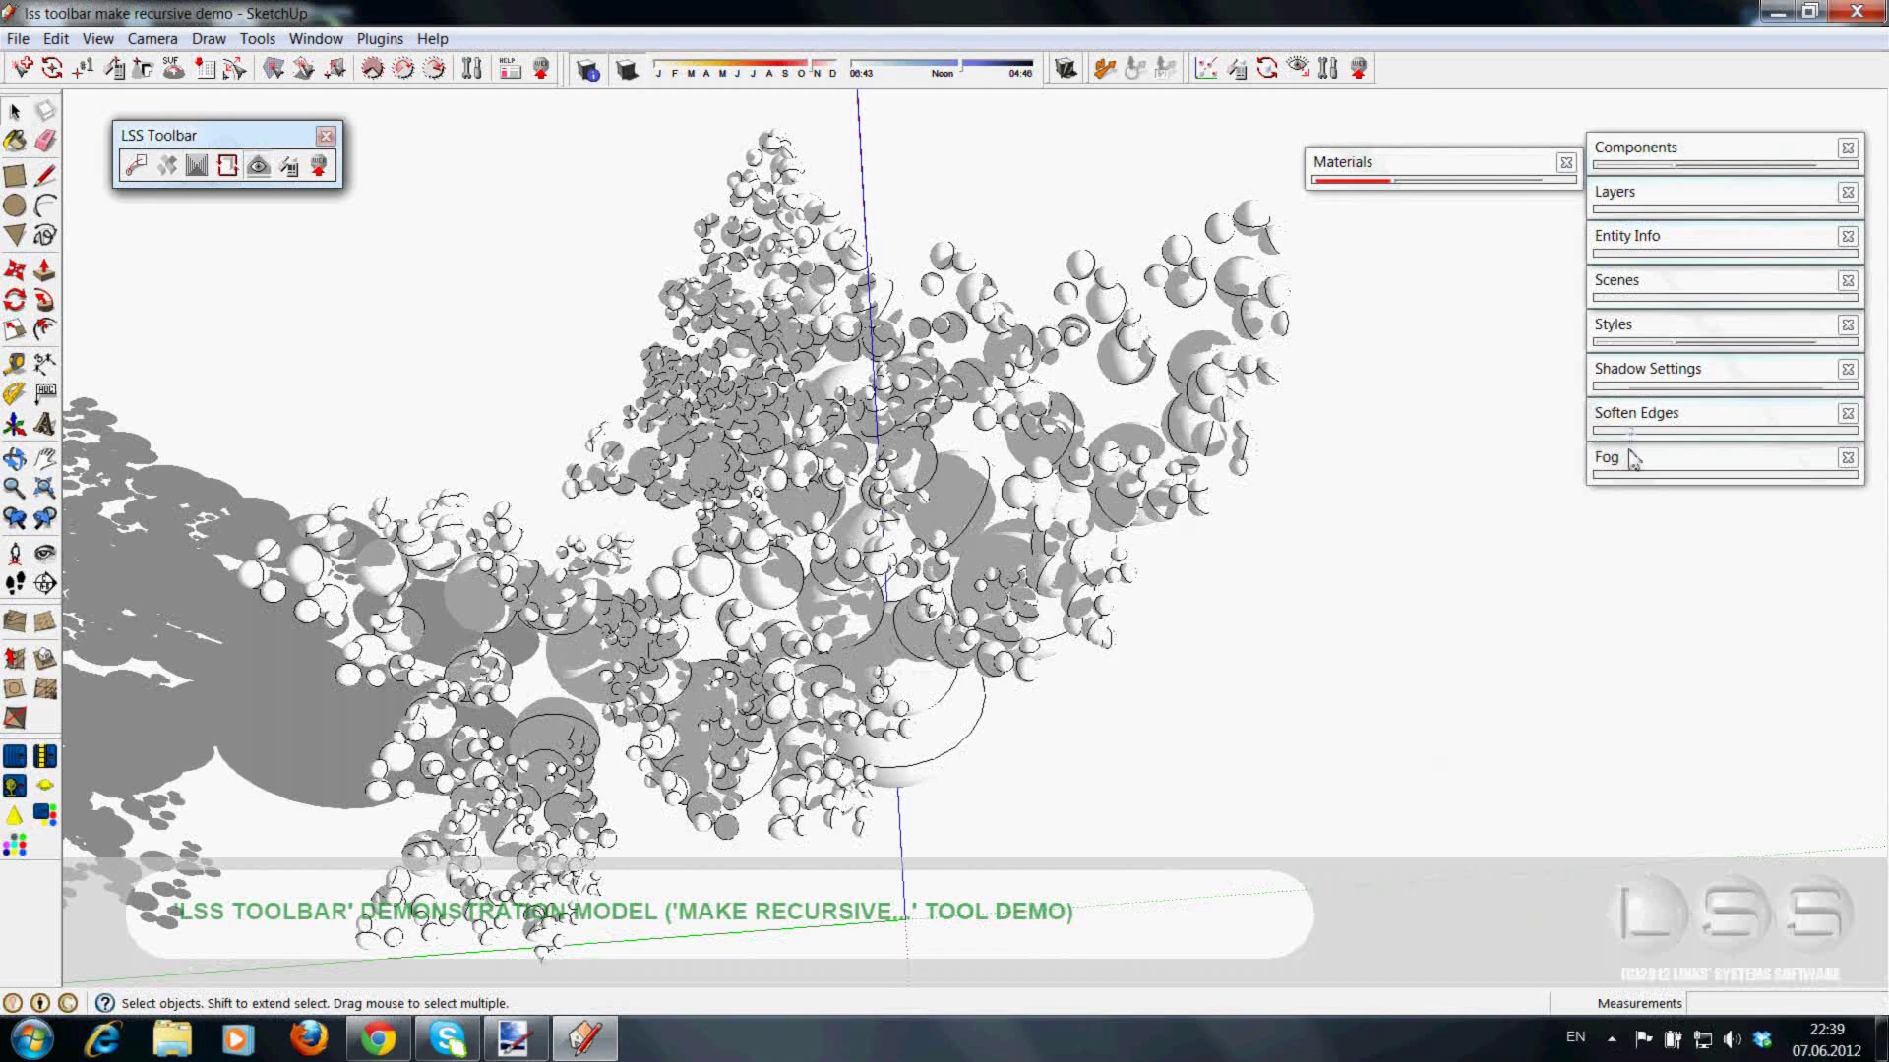
mouse_move(1344, 623)
middle_mouse_down()
mouse_move(1374, 666)
mouse_move(1387, 654)
middle_mouse_up()
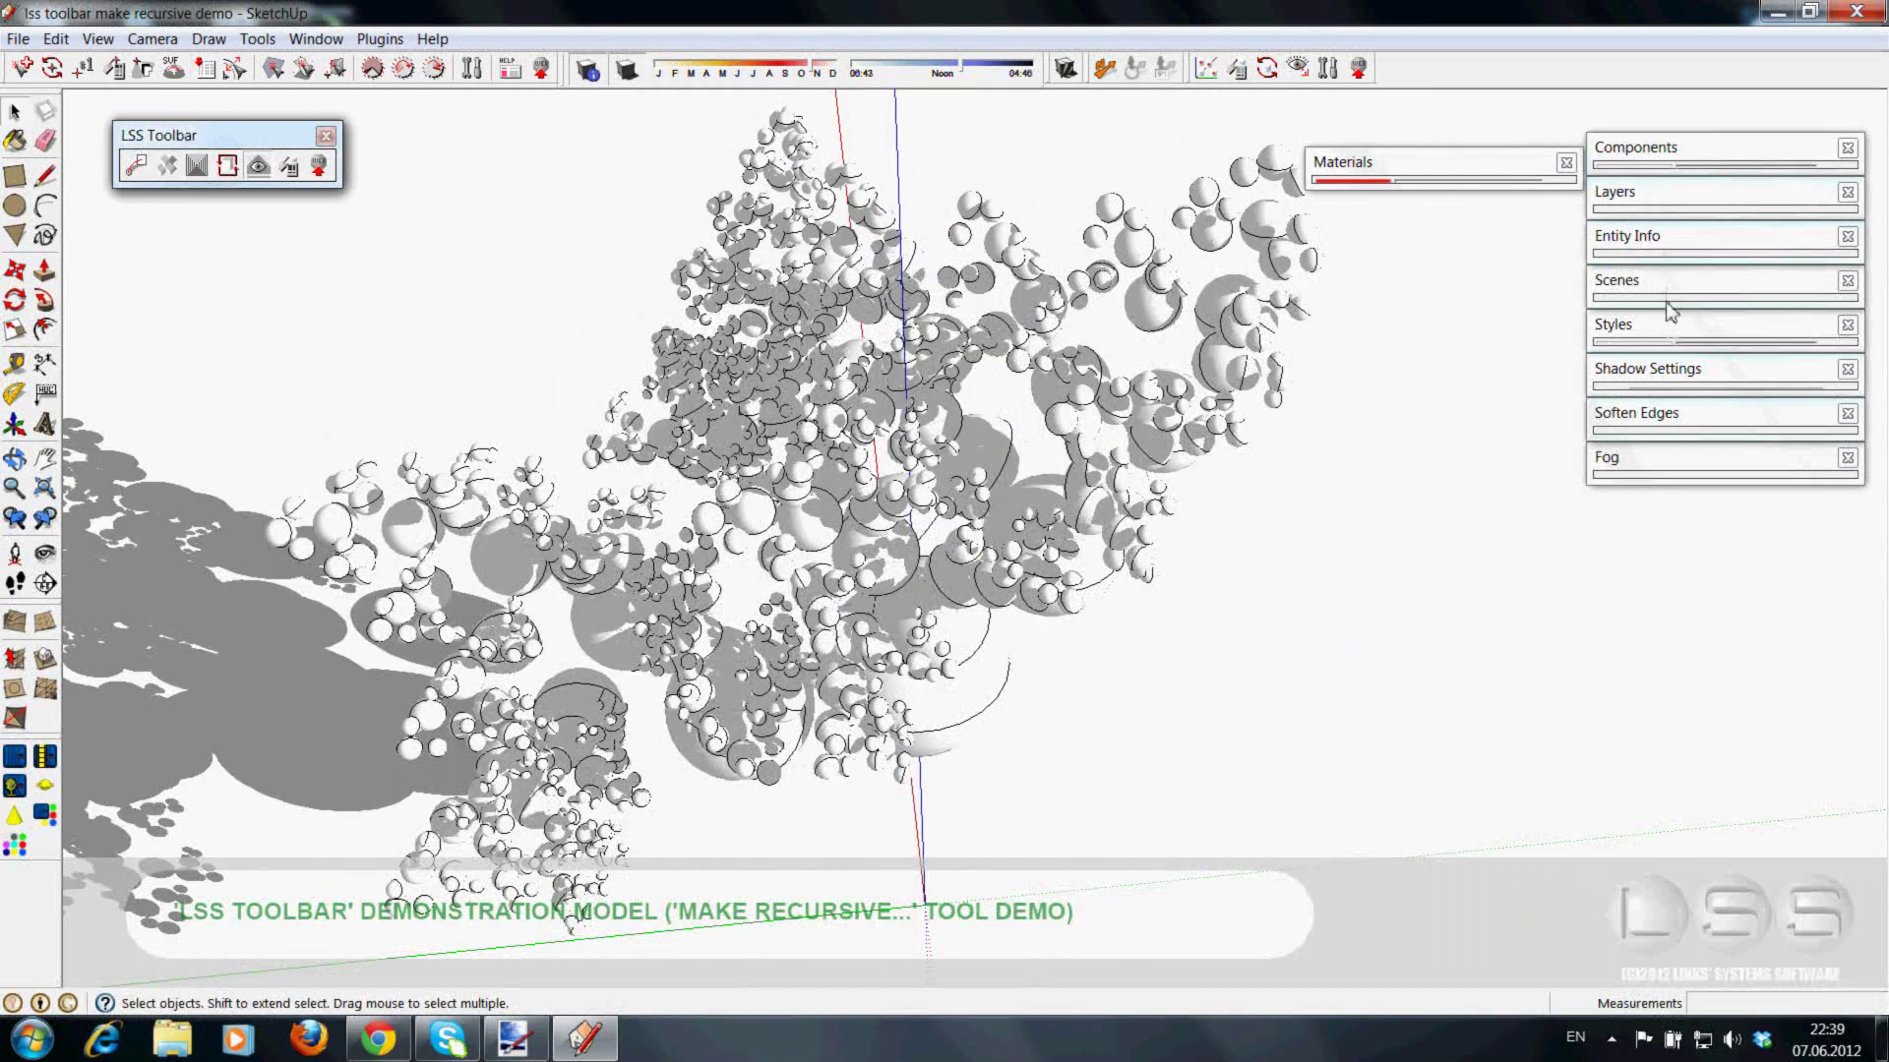
- Darken the style's Background colour to dark grey and view the fractal against it
left_click(1671, 328)
left_click(1663, 451)
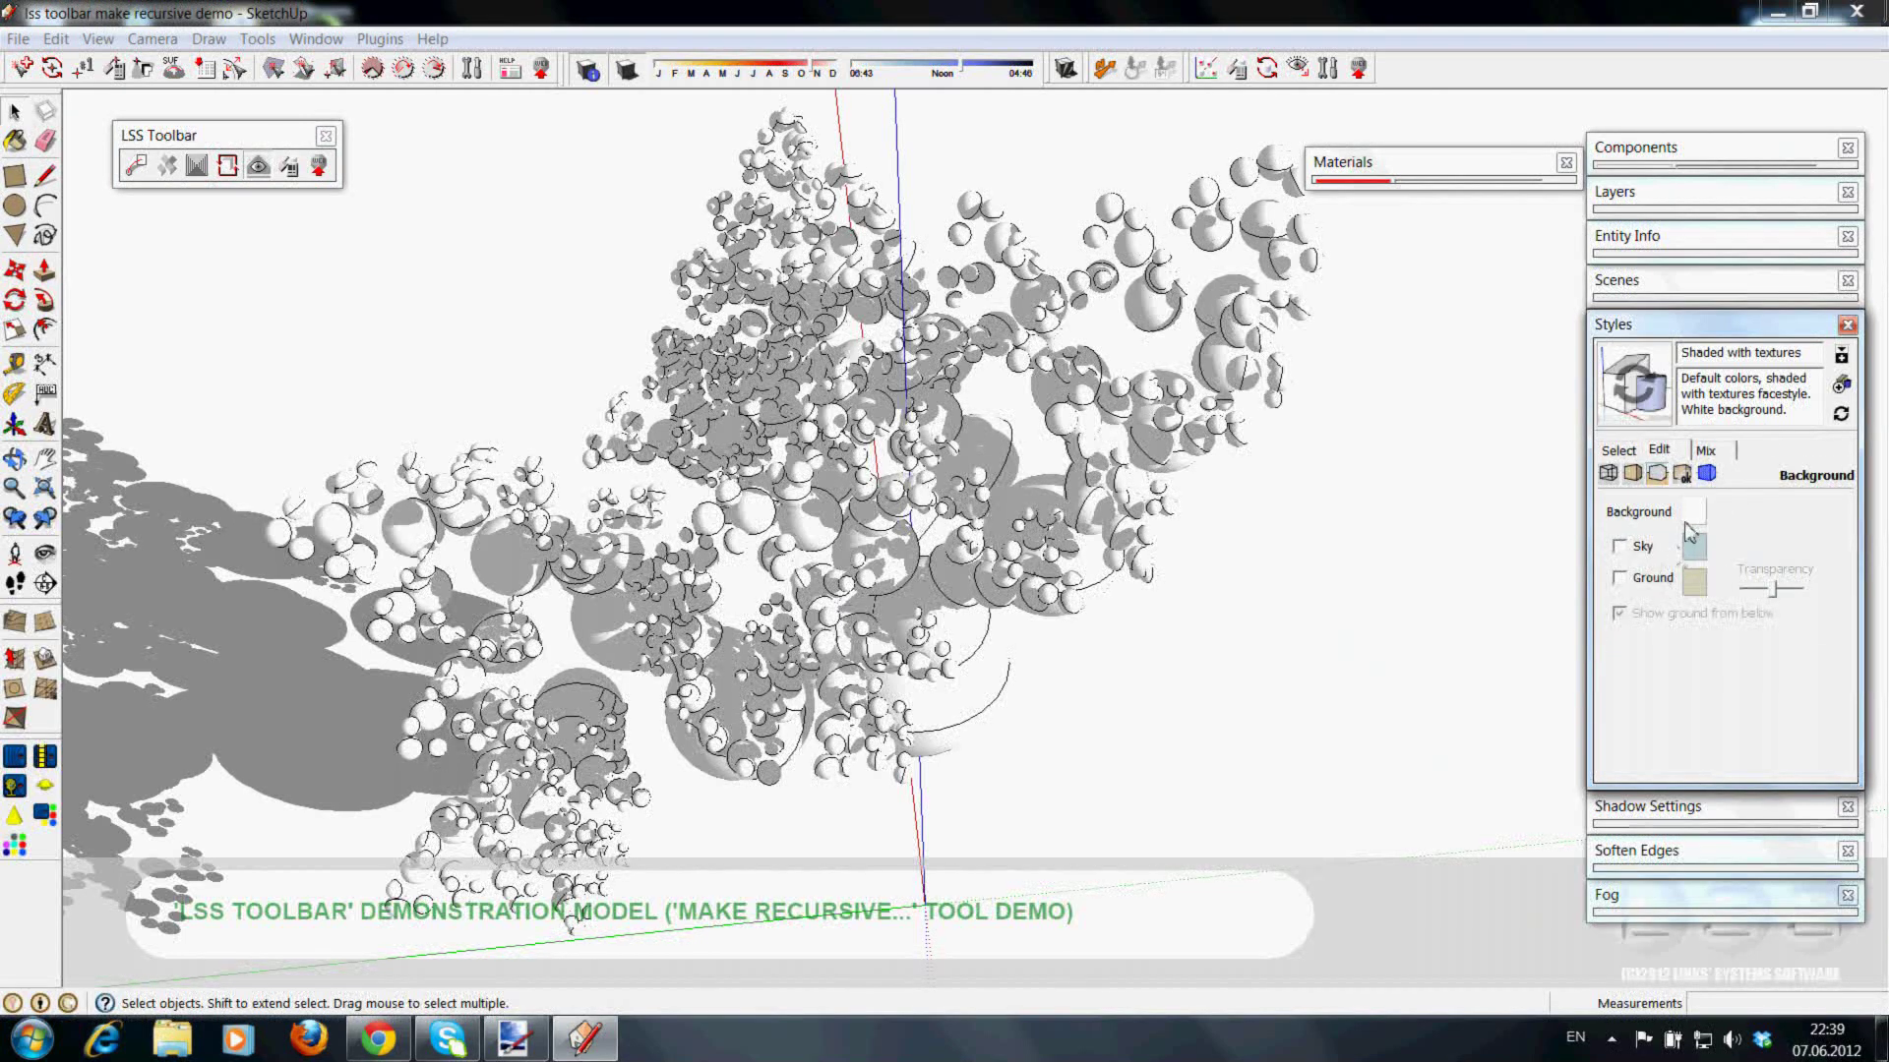
left_click(1690, 519)
left_click_drag(1300, 446, 1248, 447)
left_click(1193, 484)
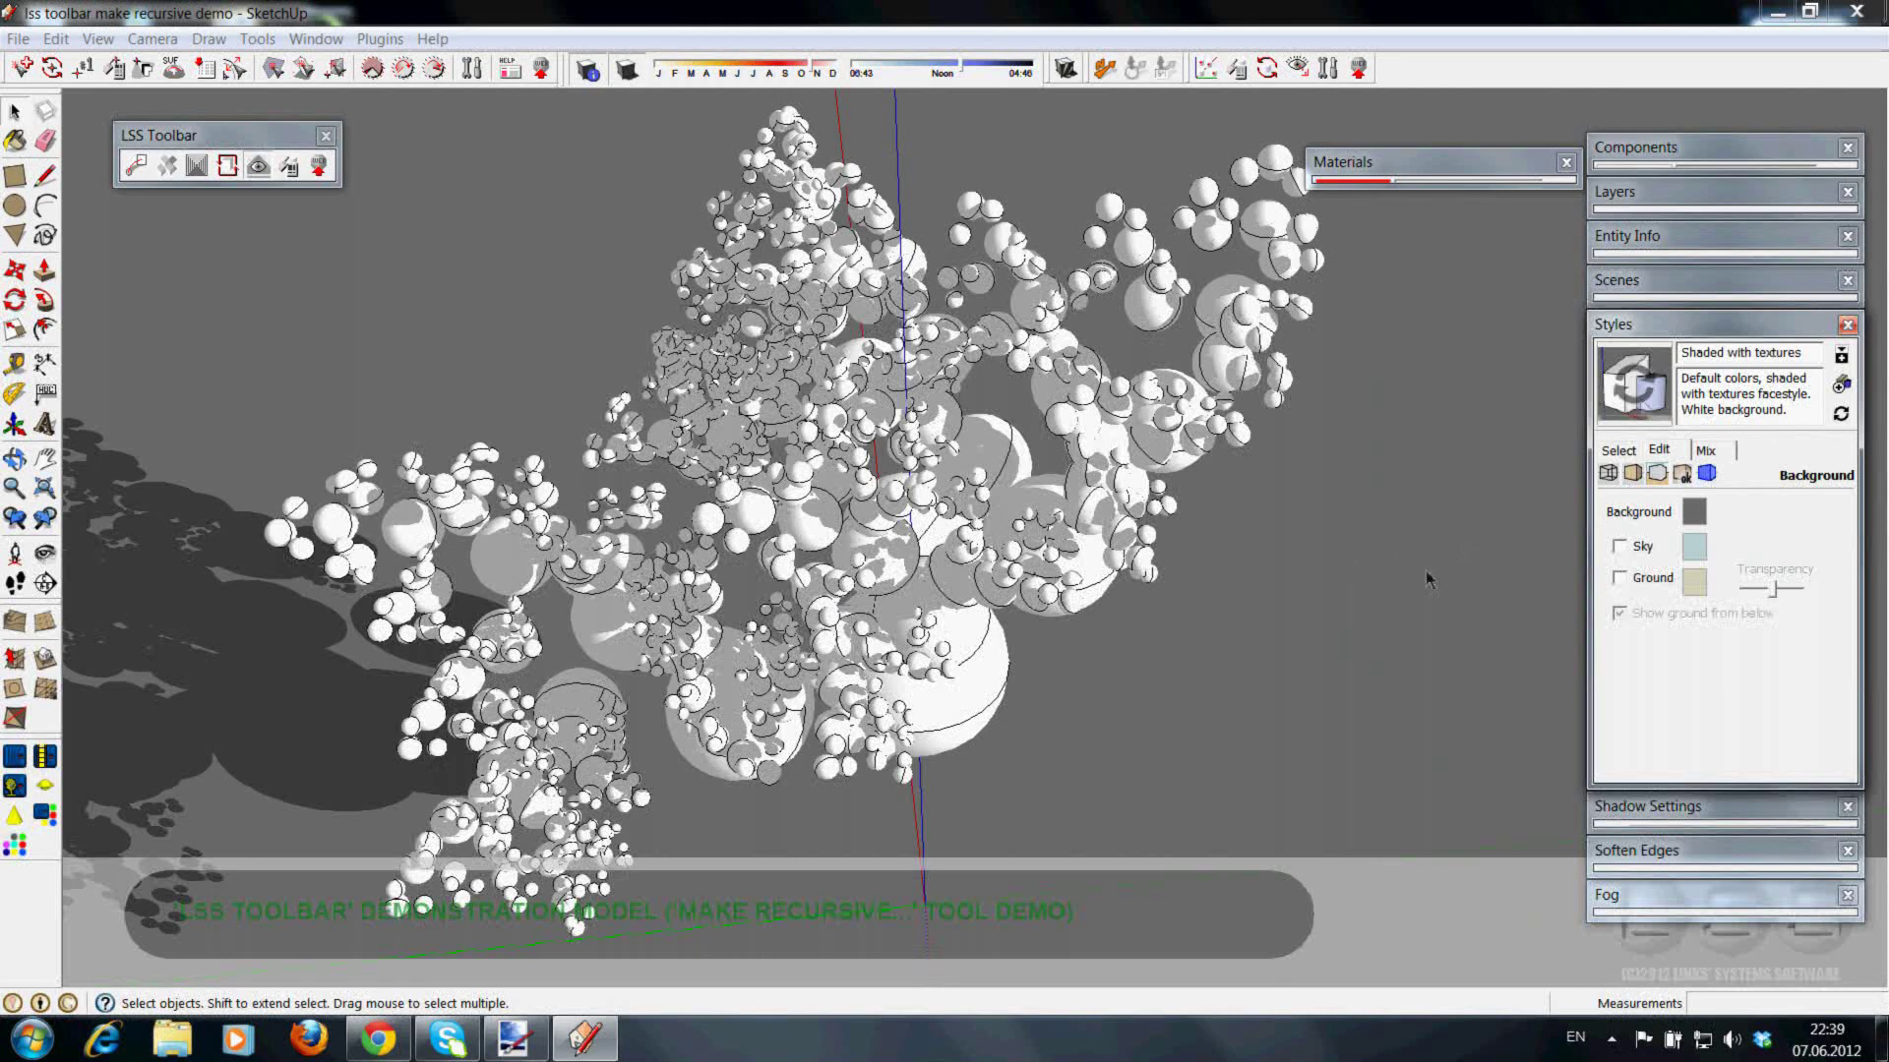
left_click(1648, 327)
key("o")
mouse_move(1210, 552)
left_mouse_down()
mouse_move(1090, 535)
mouse_move(991, 548)
mouse_move(1122, 607)
left_mouse_up()
key("space")
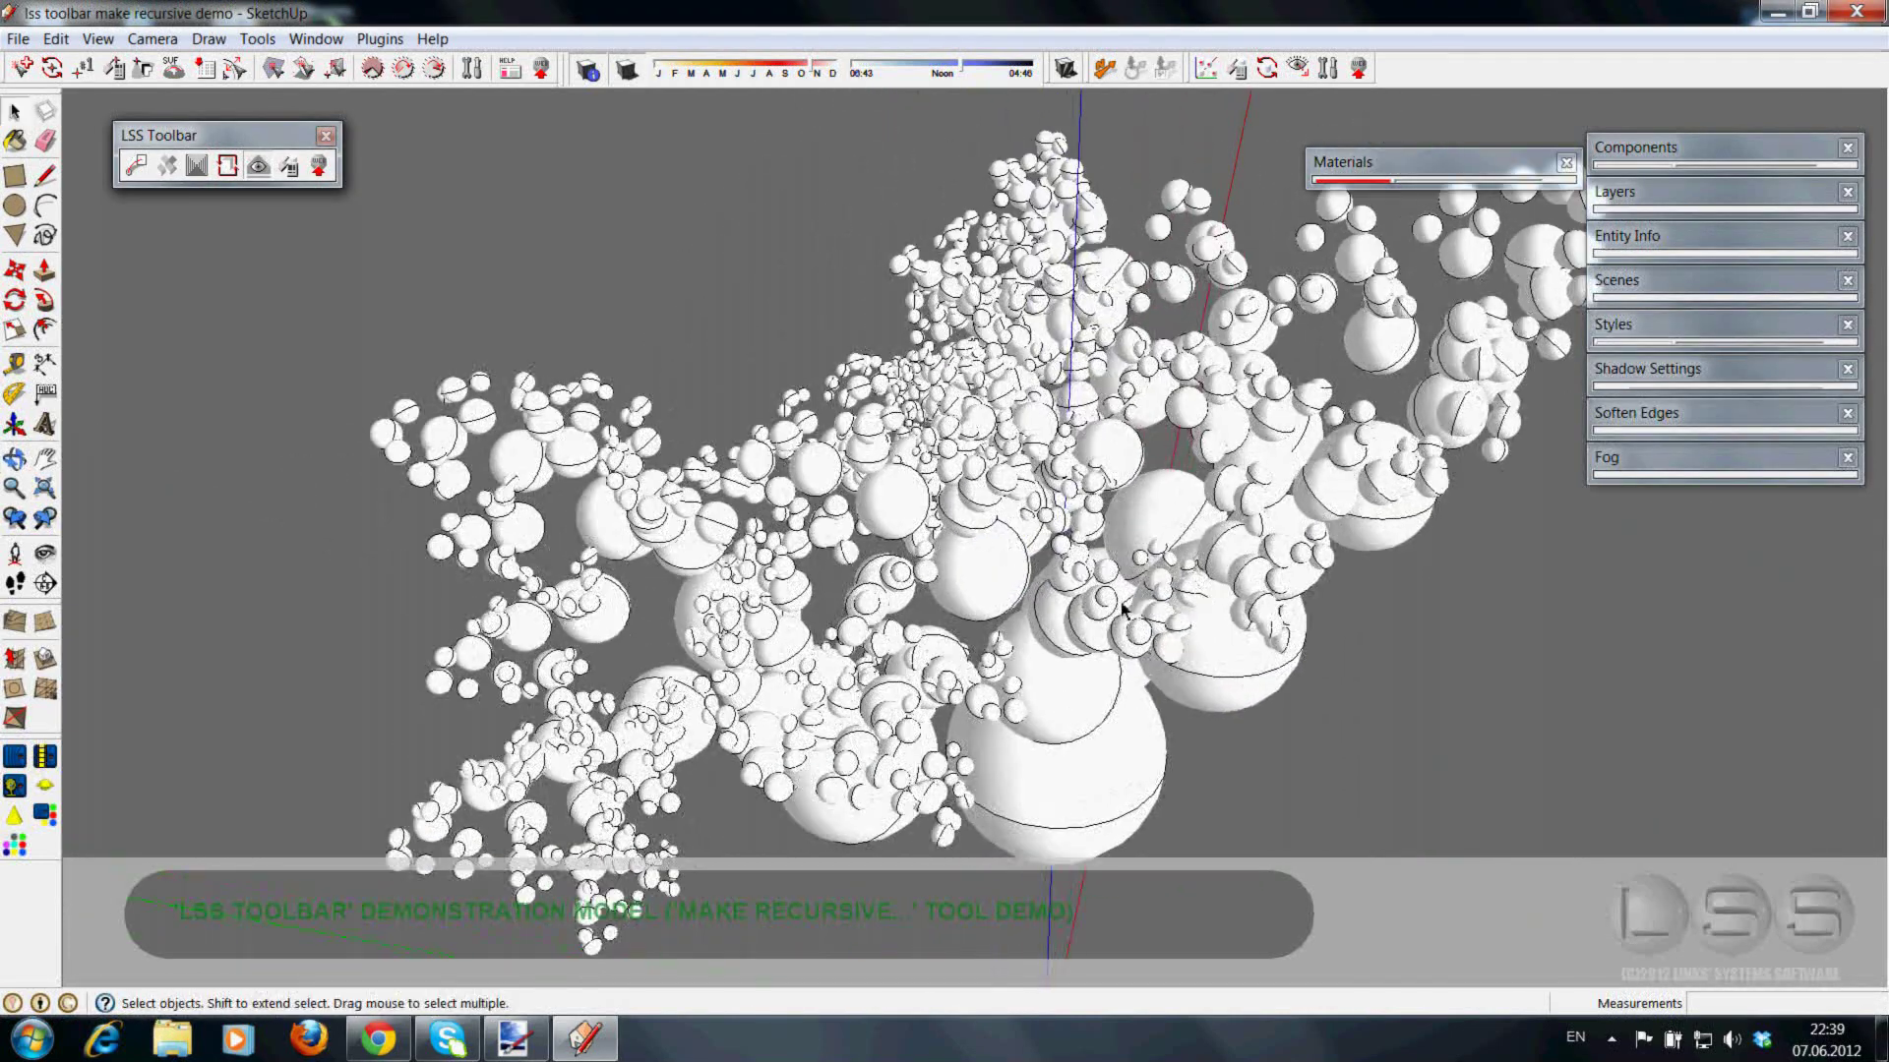